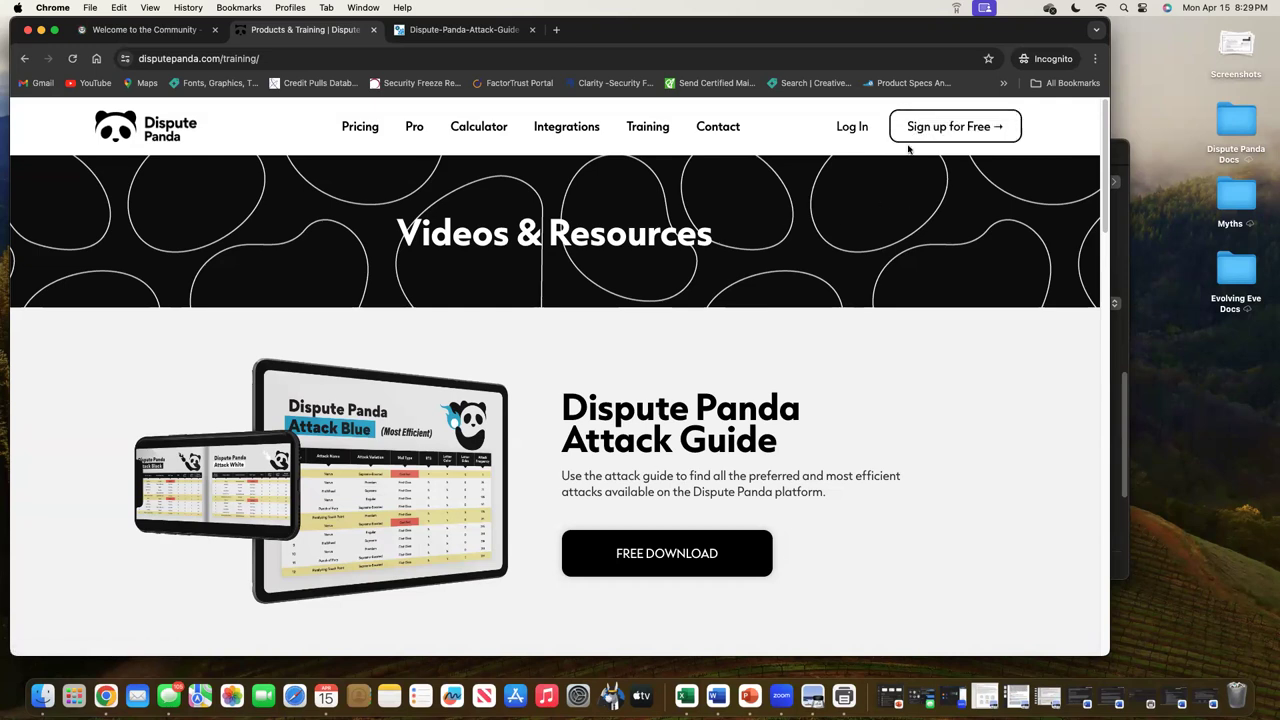
Open the 'Sign up for Free' page from the training and resources page header
click(914, 128)
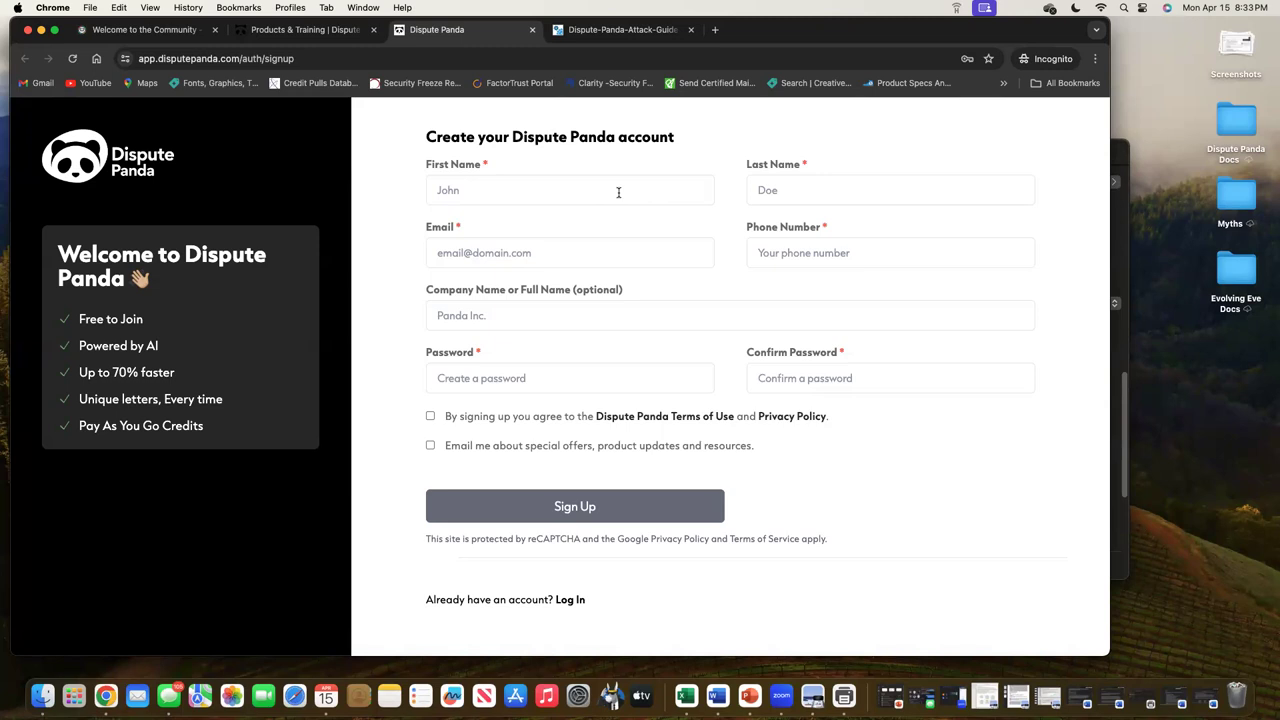
Enter the new account's e-mail address in the Email field, correcting a typo
click(605, 255)
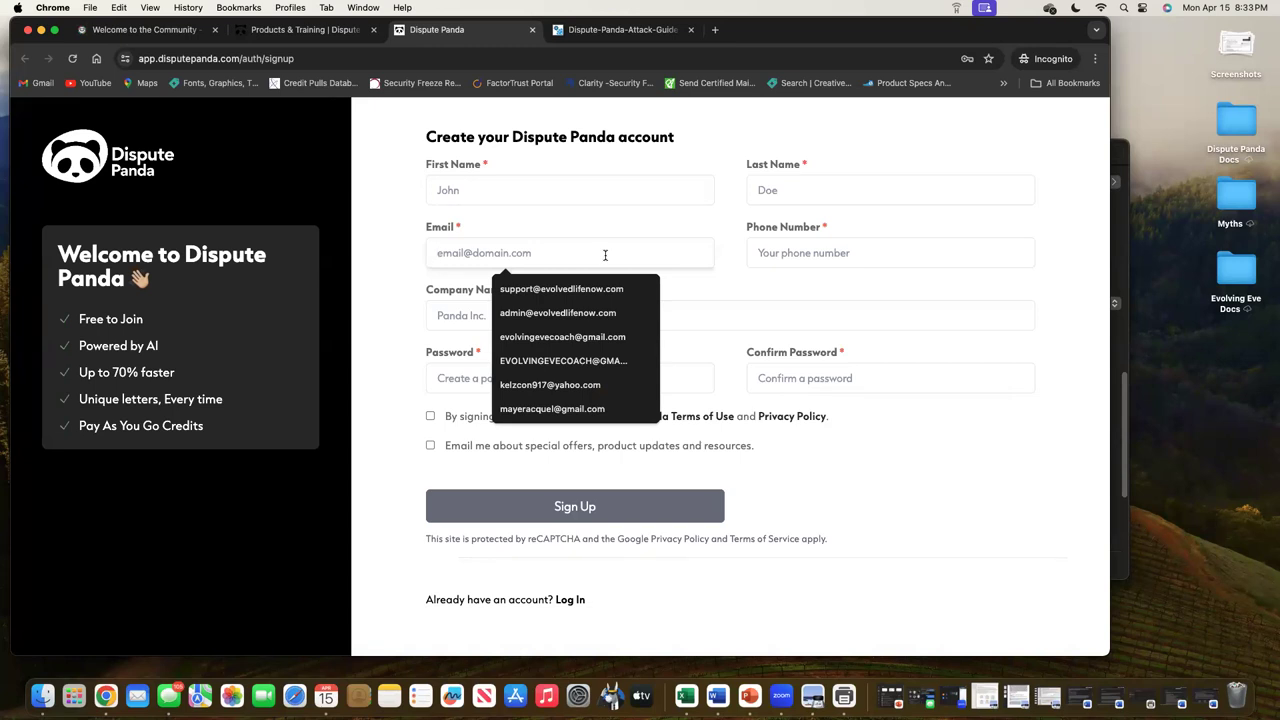
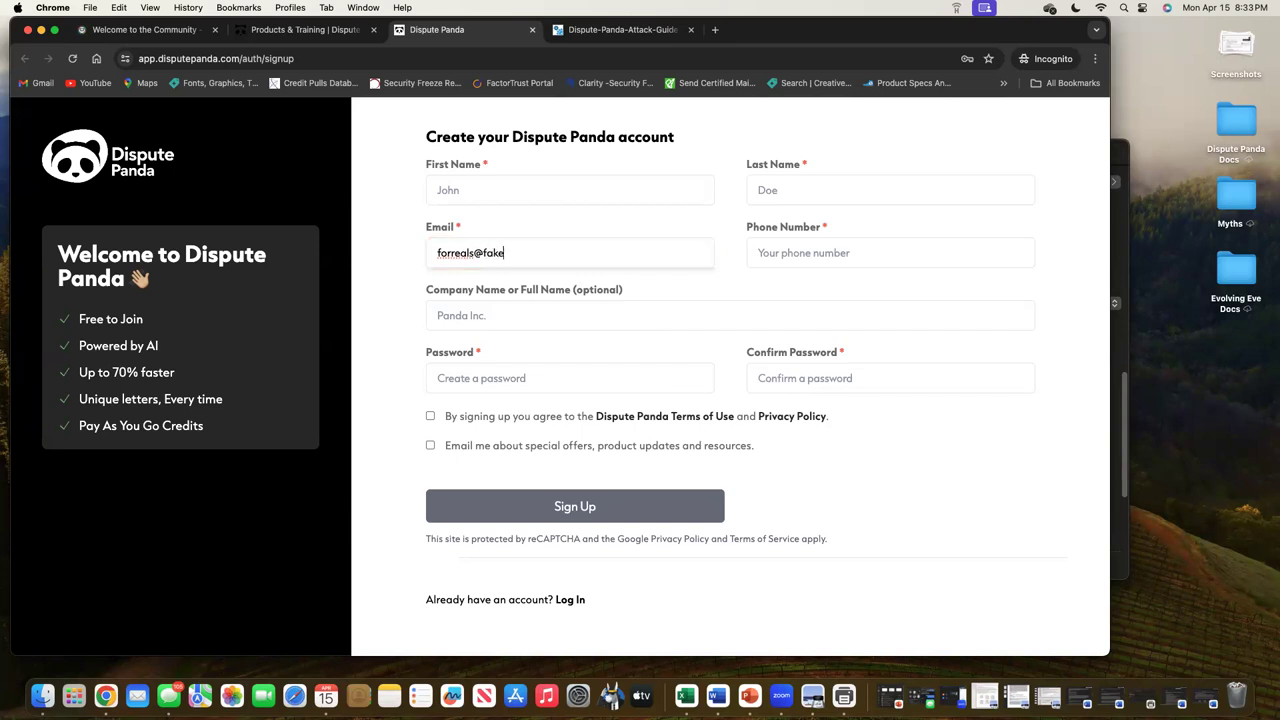
Fill in the account holder's first name, last name and phone number
click(550, 202)
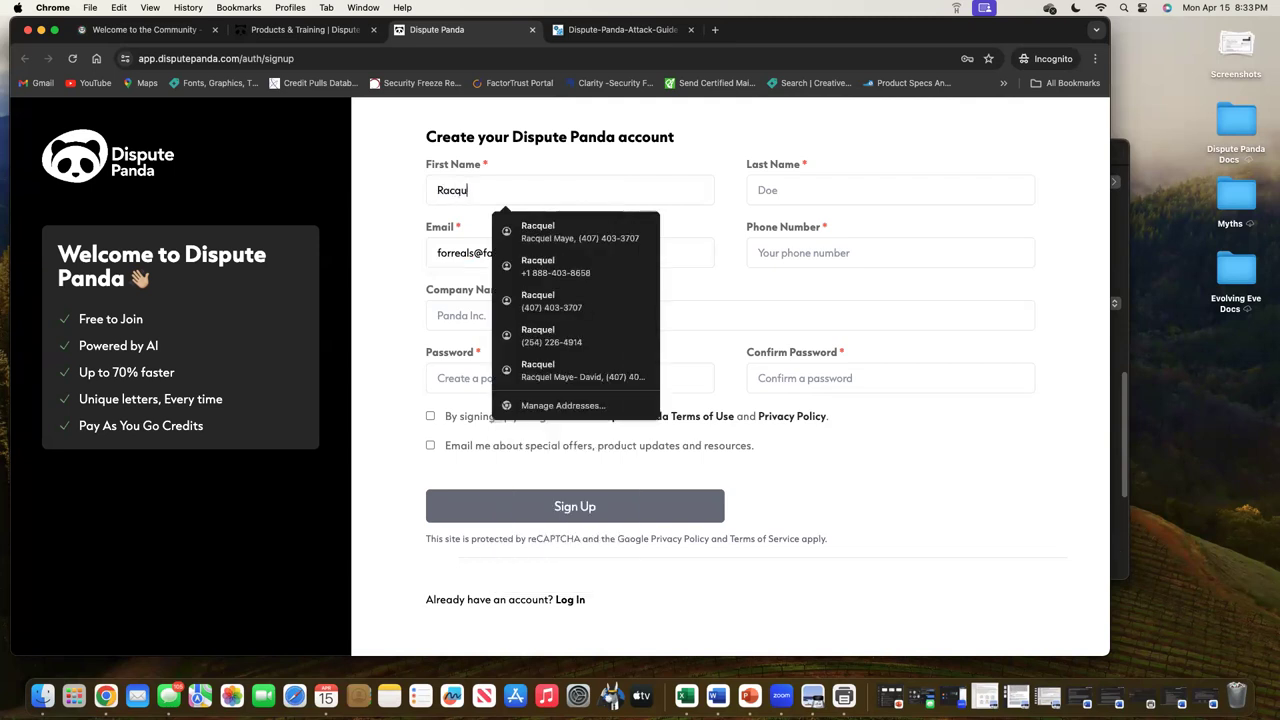
key(Tab)
key(Tab)
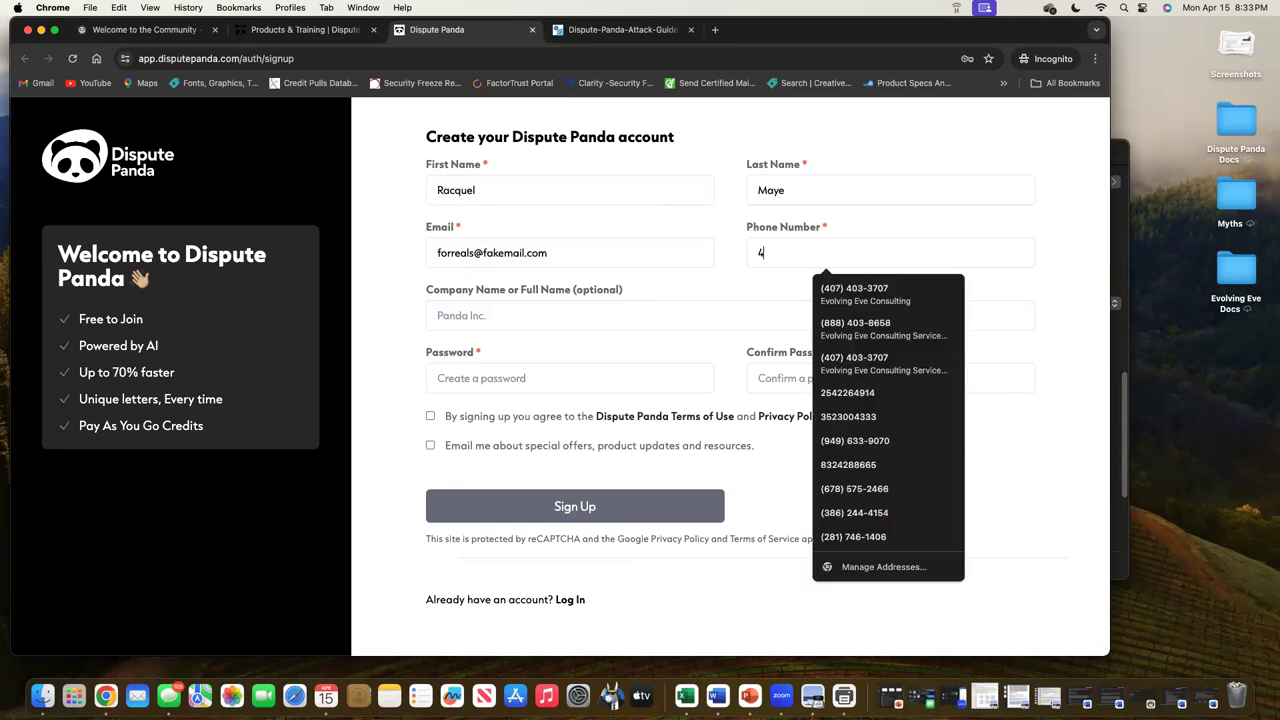
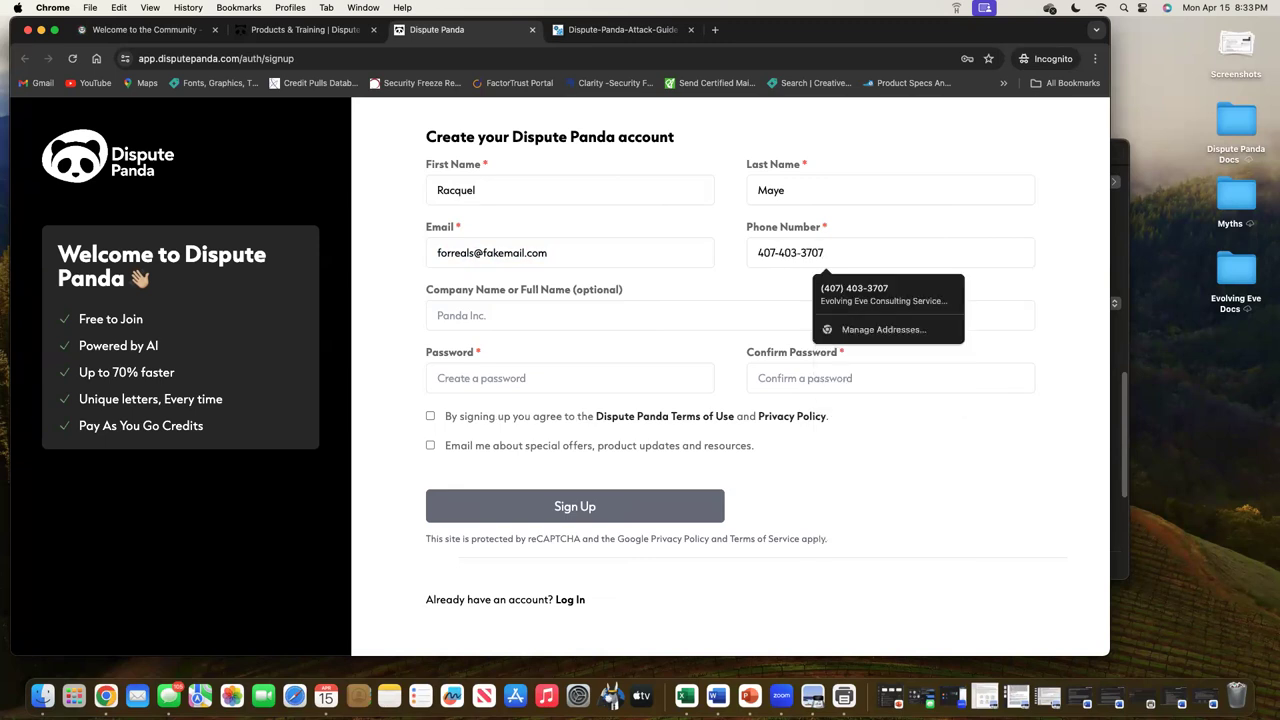
Dismiss the phone suggestions and select the entered e-mail address
click(437, 315)
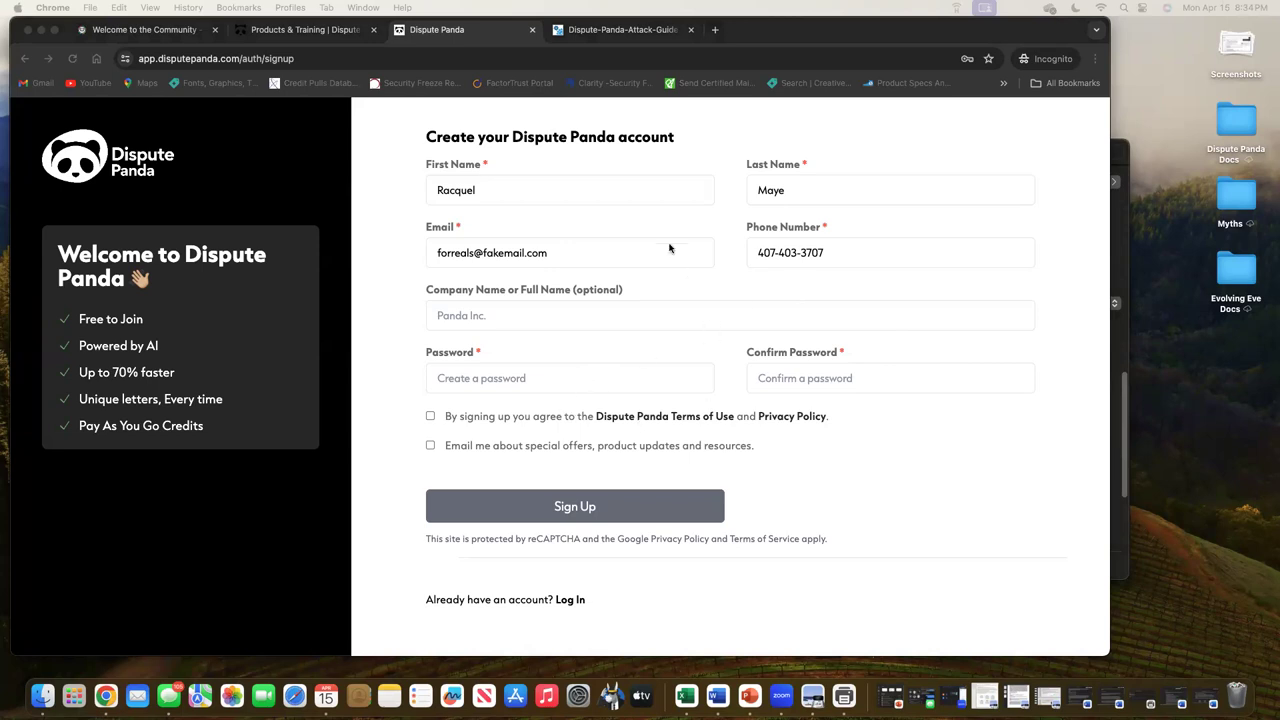
click(575, 256)
drag(575, 256, 412, 247)
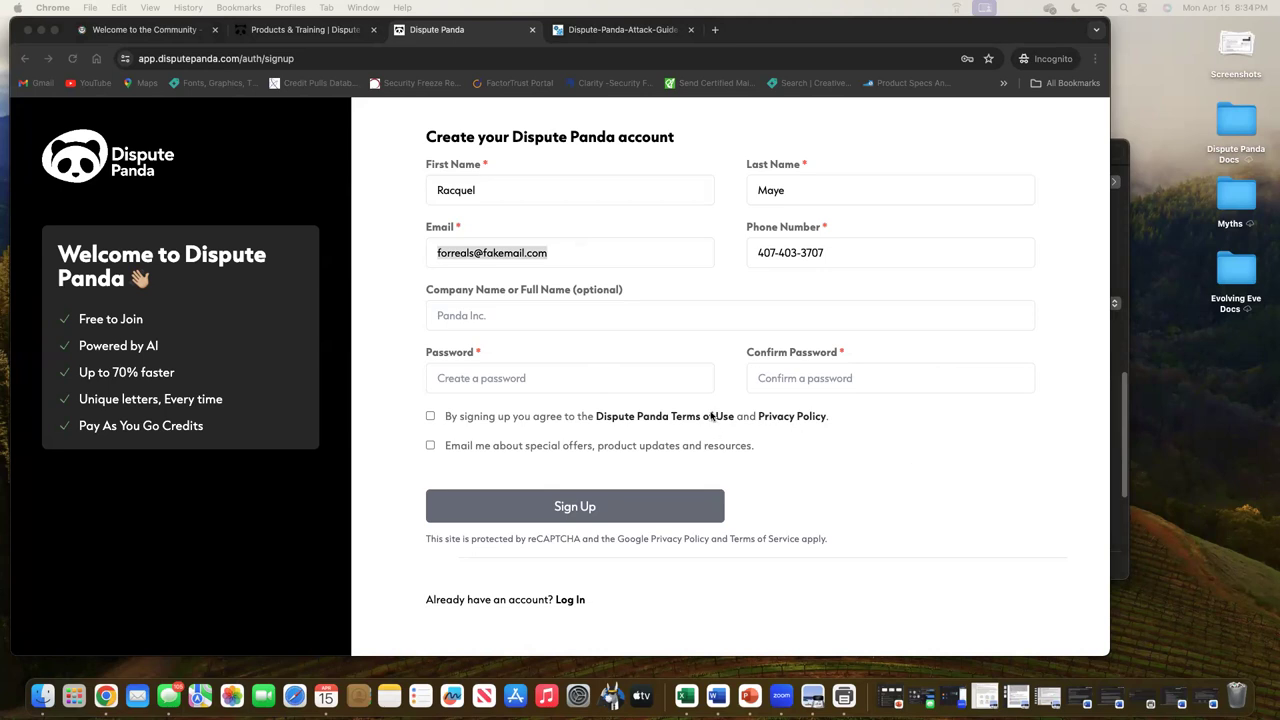
Enter and confirm the account password, accept the terms, opt in to offers, and sign up
click(672, 377)
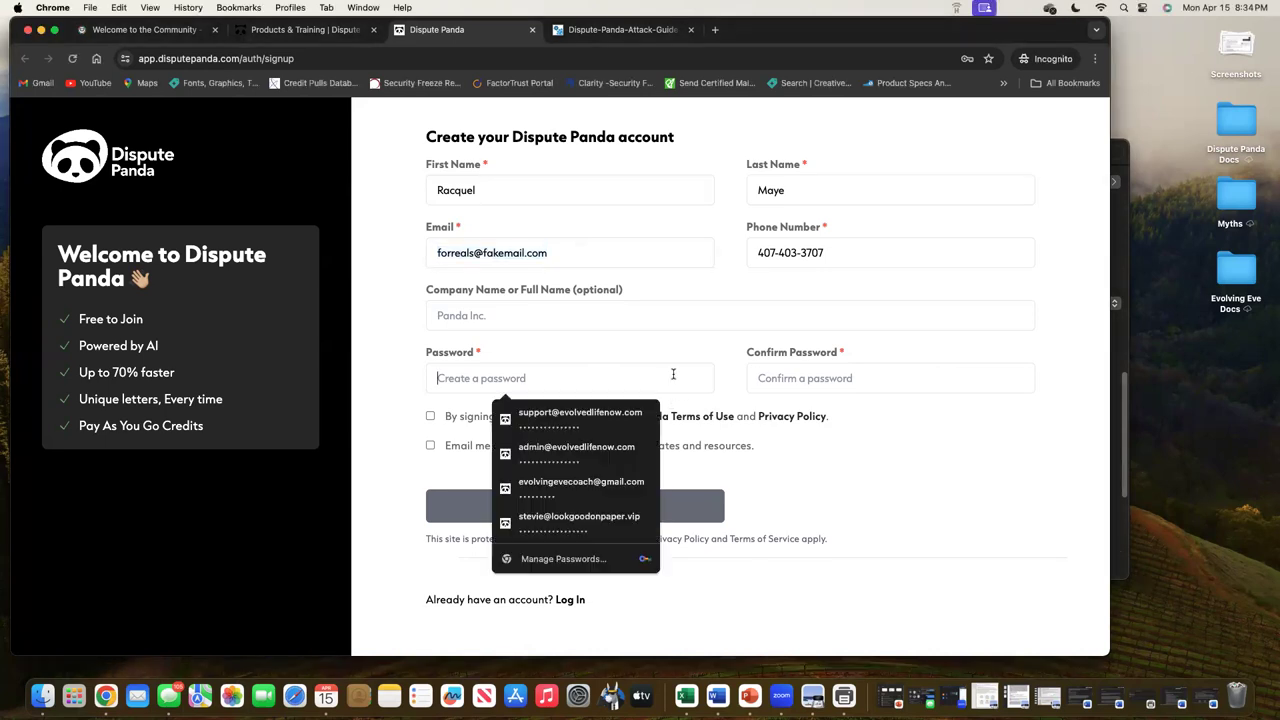
text(*********)
key(Tab)
text(*********)
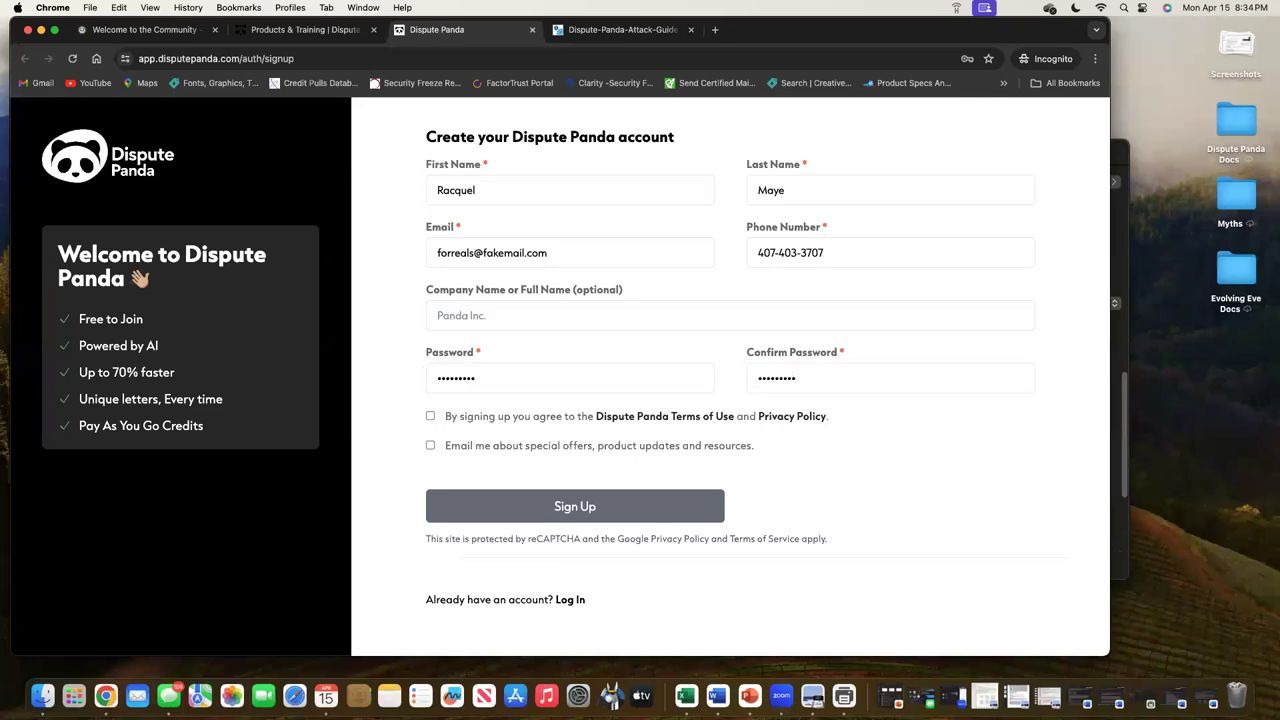
click(431, 417)
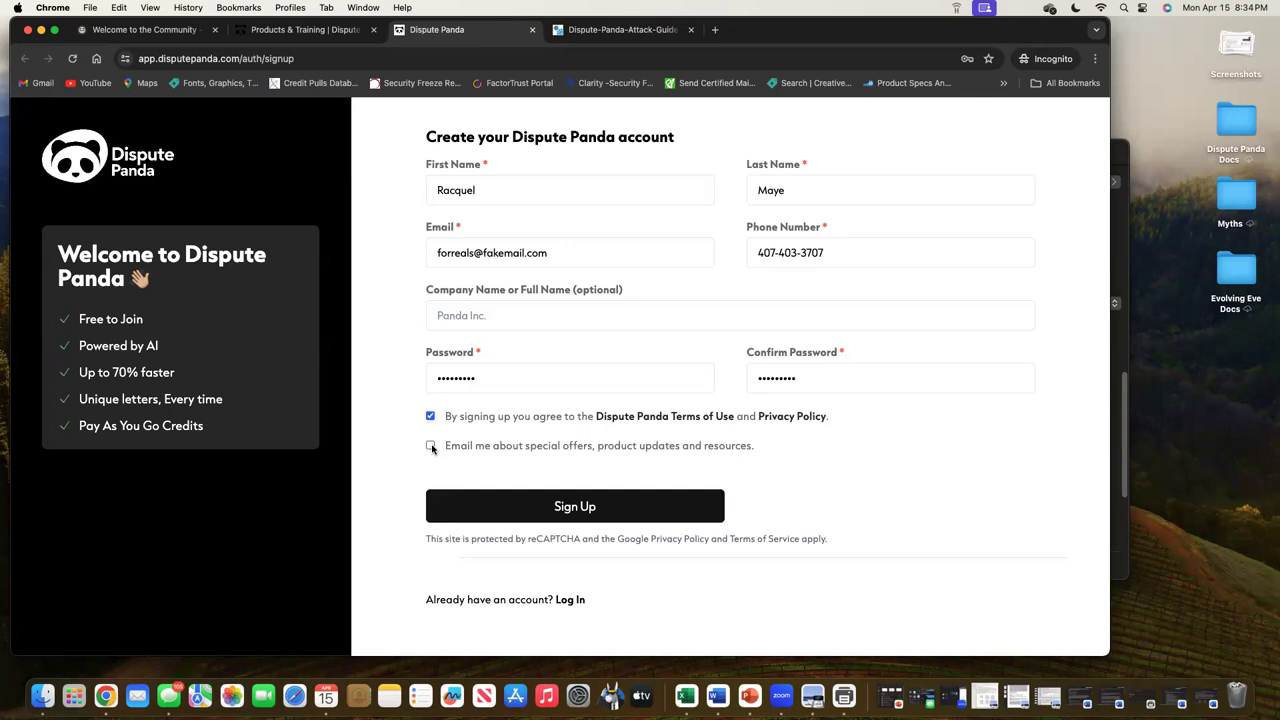
click(431, 446)
click(676, 506)
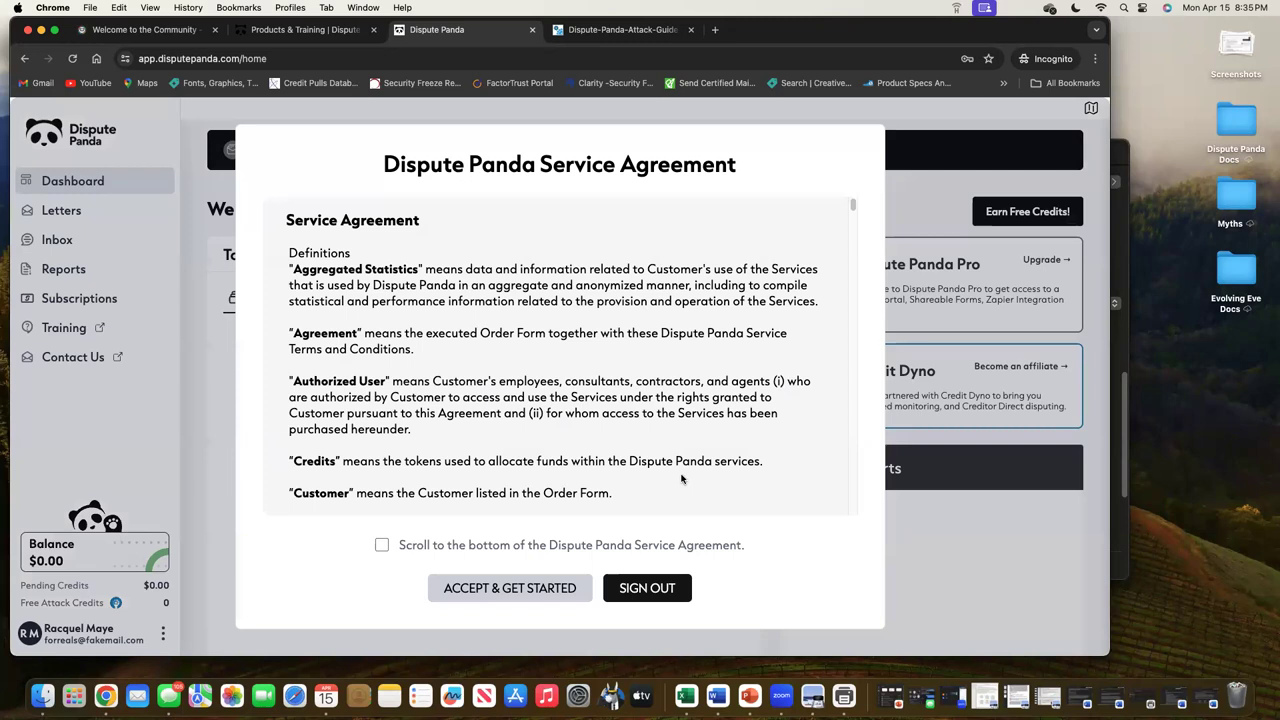
Tick the Service Agreement checkbox at the bottom and choose ACCEPT & GET STARTED
scroll(708, 430, down, 10)
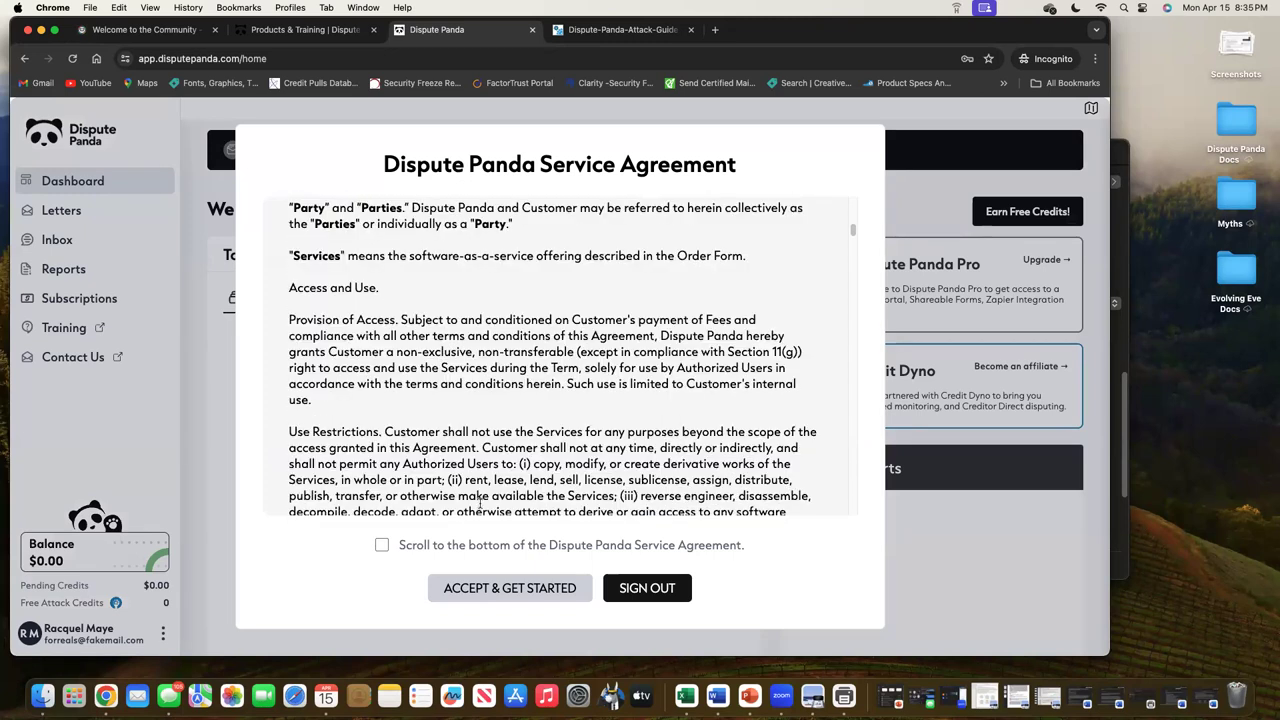
click(382, 545)
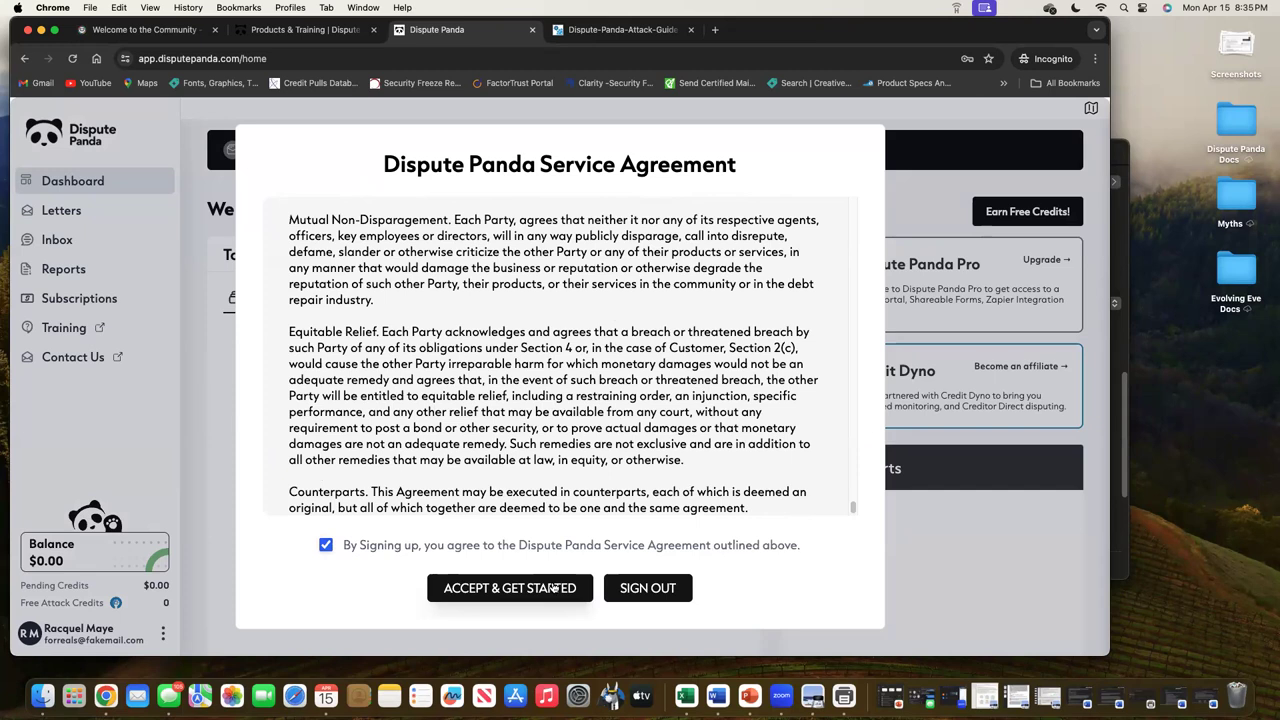
click(553, 588)
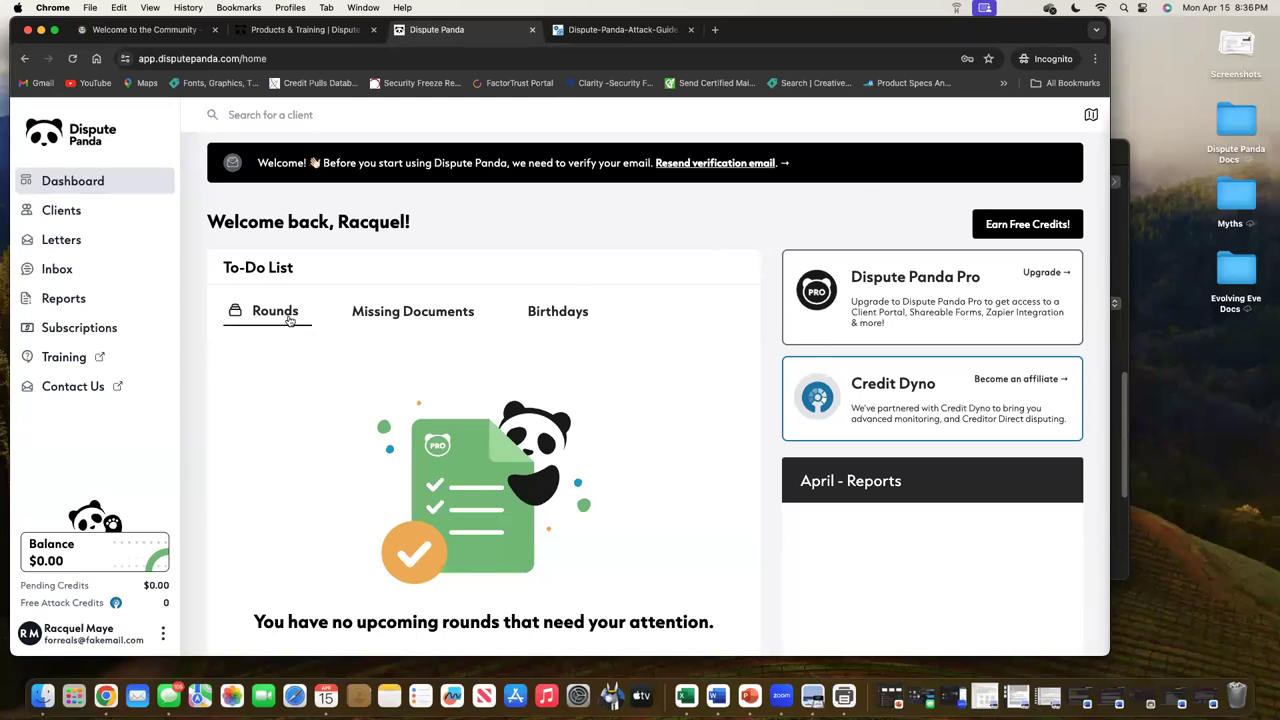
View the To-Do List's Missing Documents tab, then its empty Birthdays tab
click(454, 312)
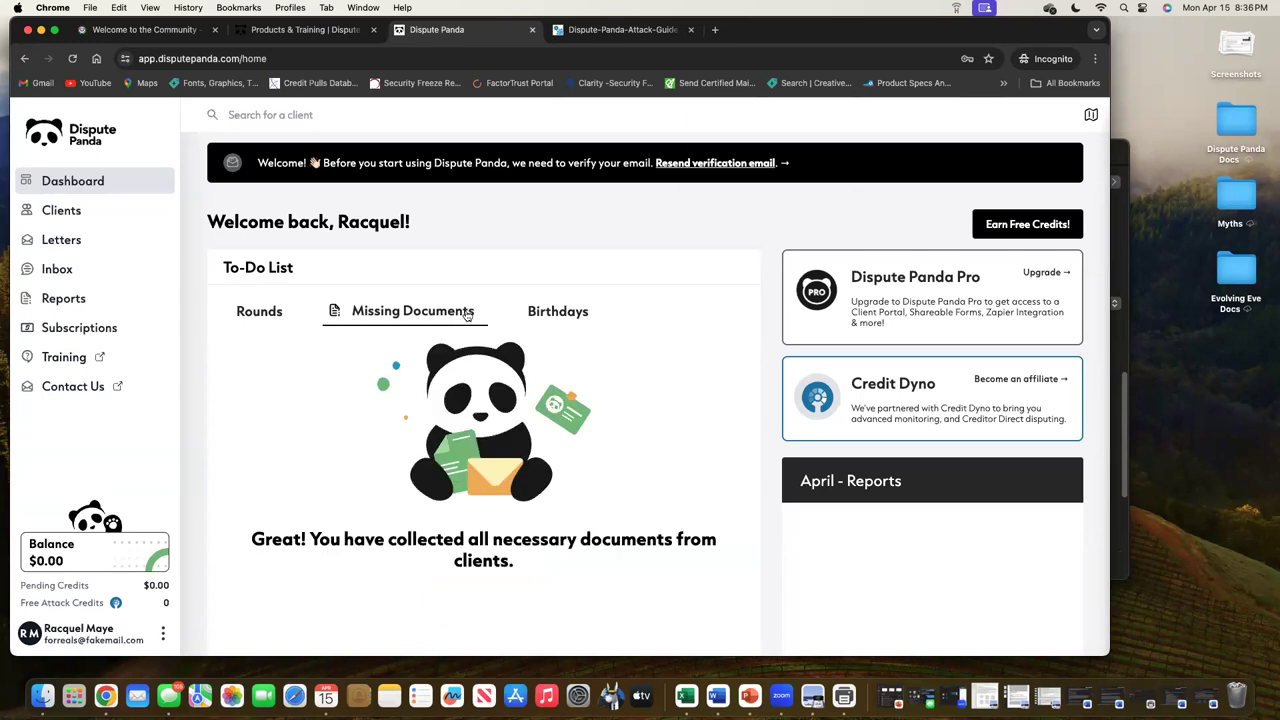
click(551, 315)
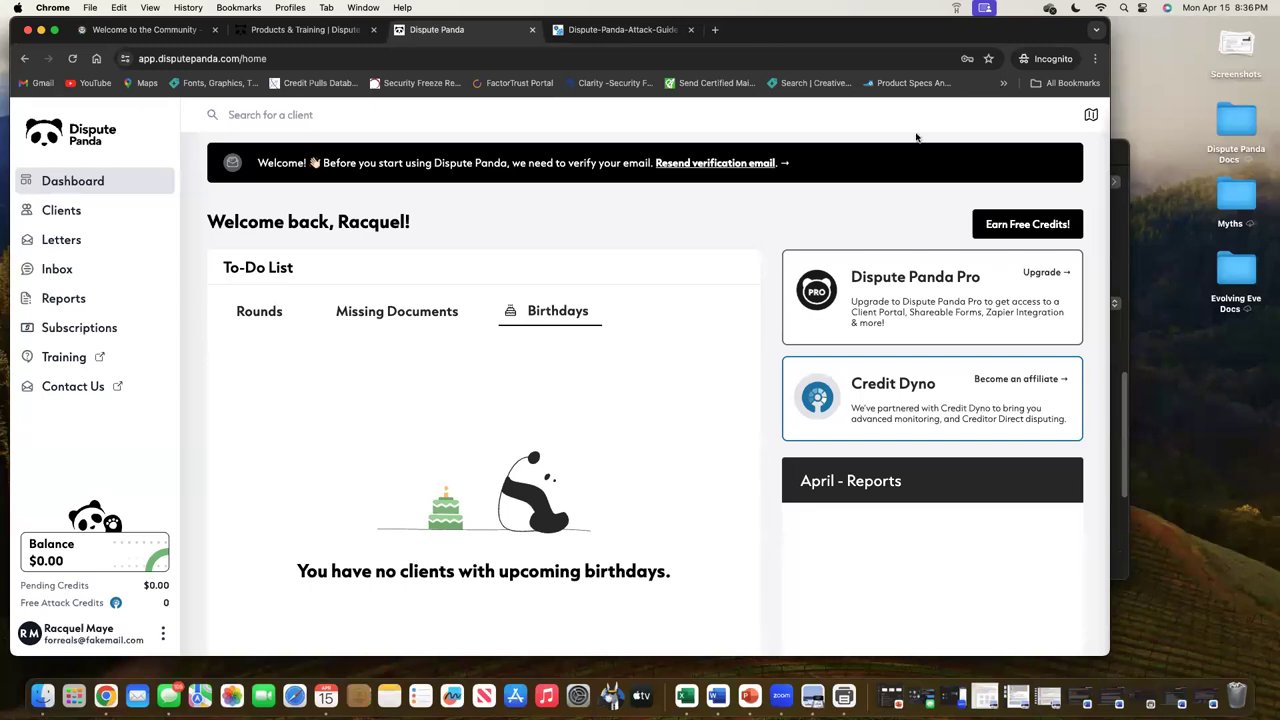
click(1008, 226)
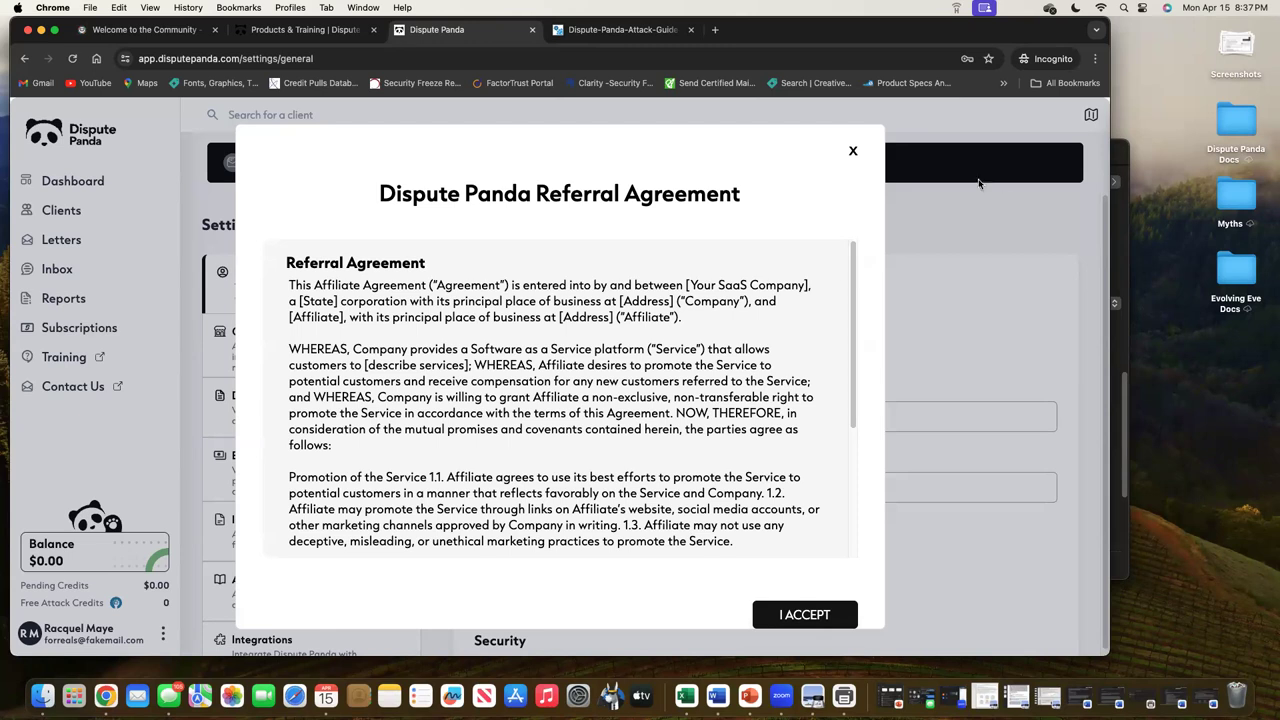
click(853, 154)
click(106, 190)
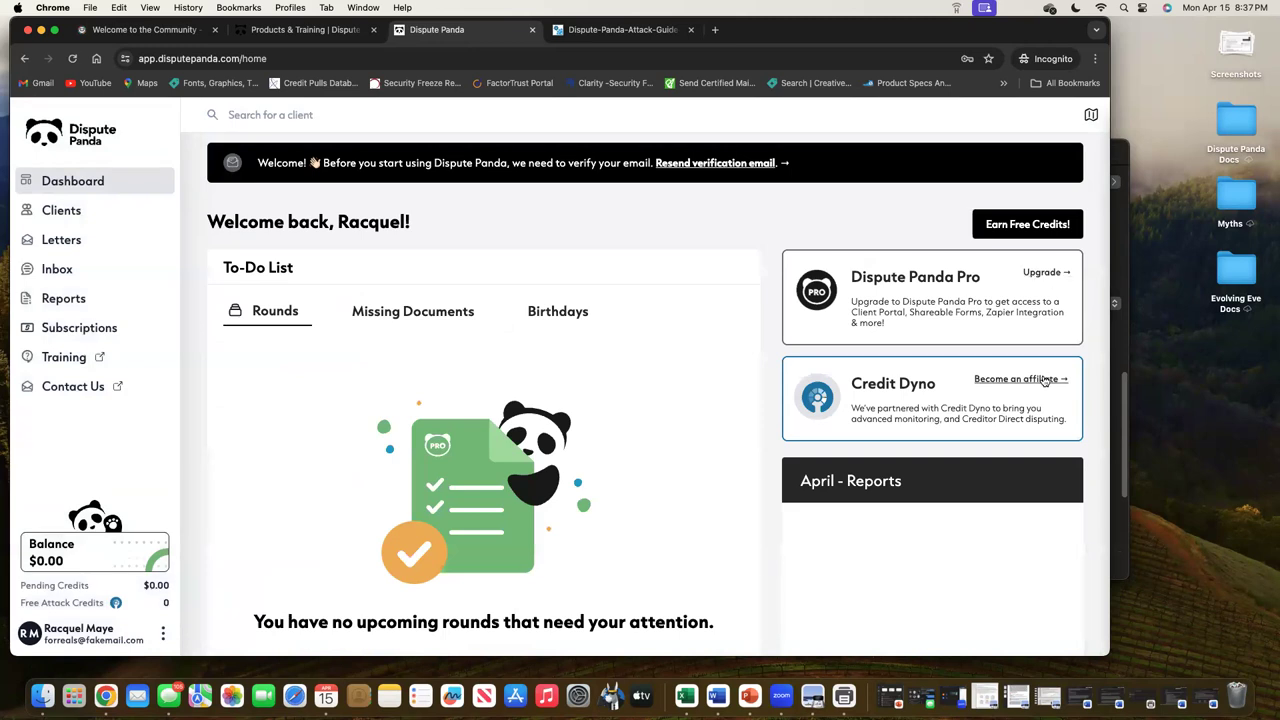
click(1045, 380)
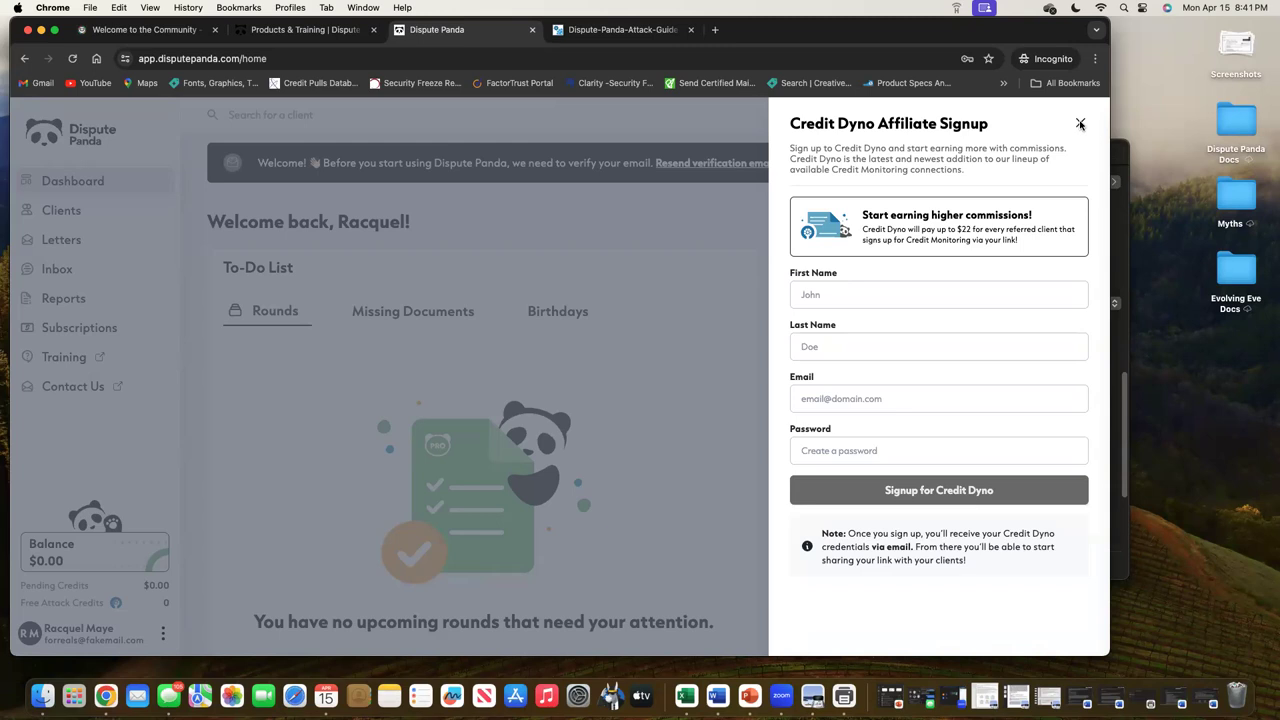
click(1080, 124)
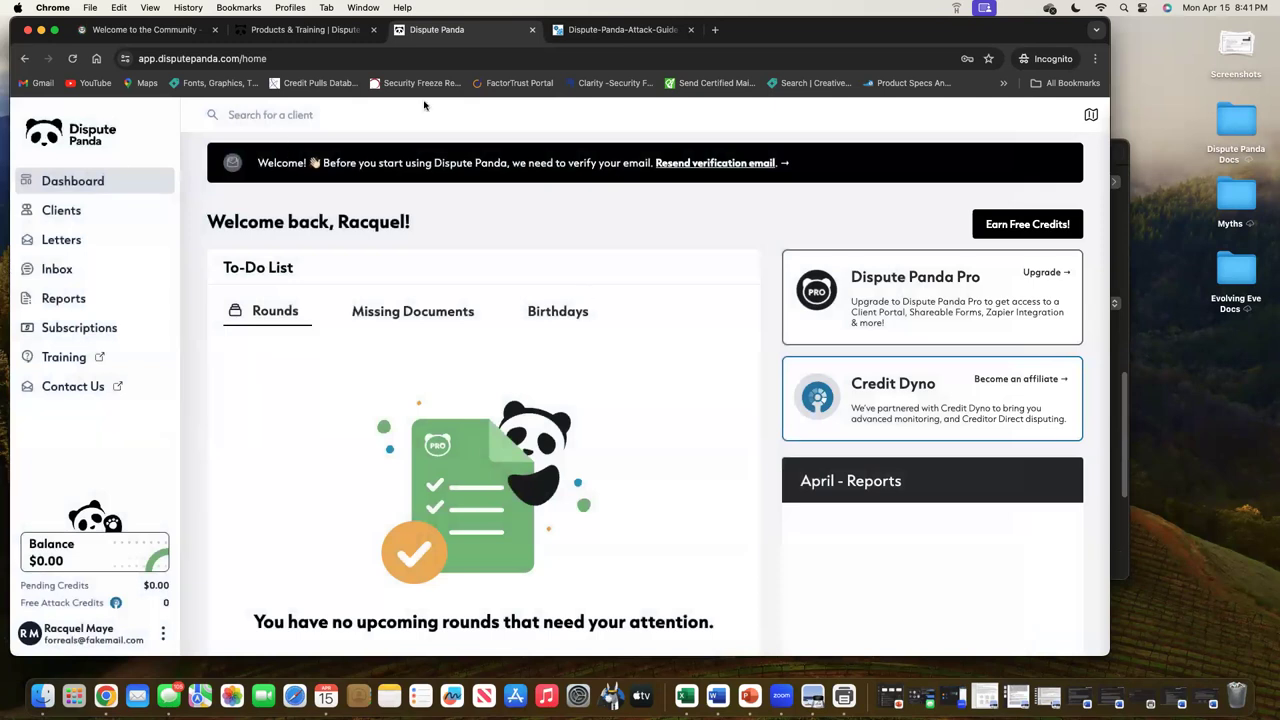
Search clients for 'mo', then show the Clients list filtered to Inactive
click(314, 115)
text(mo)
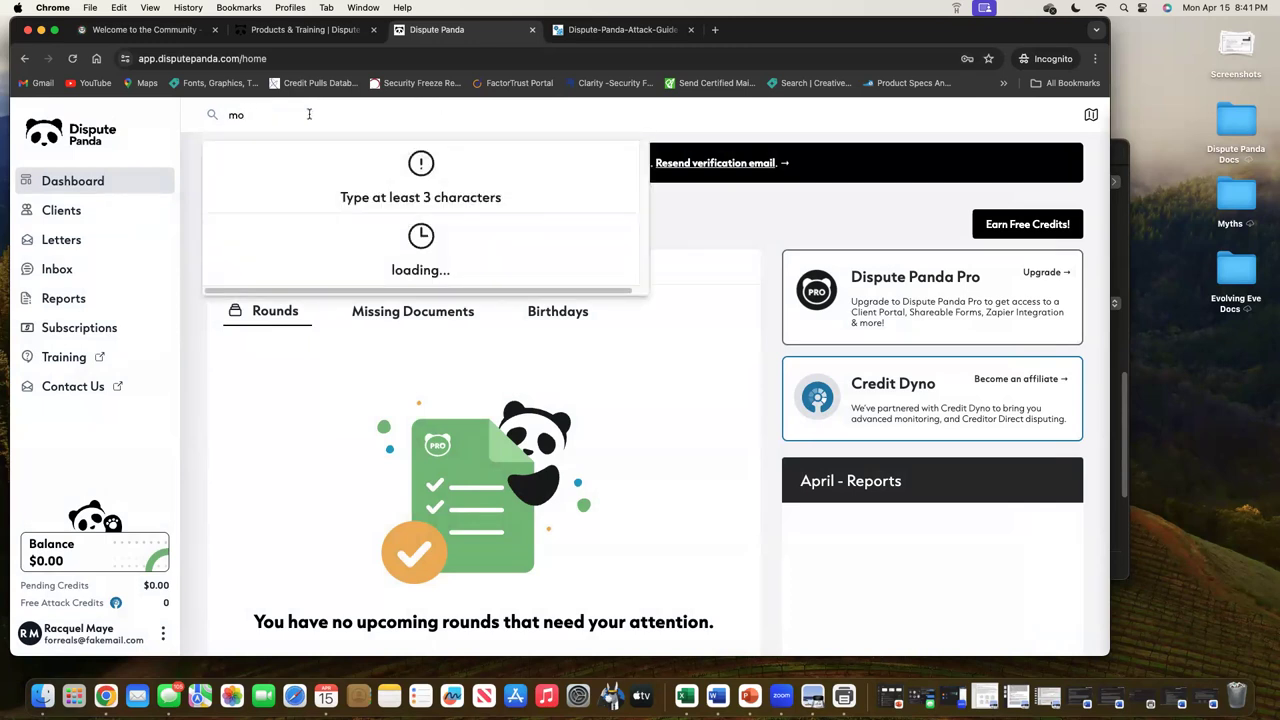
click(95, 213)
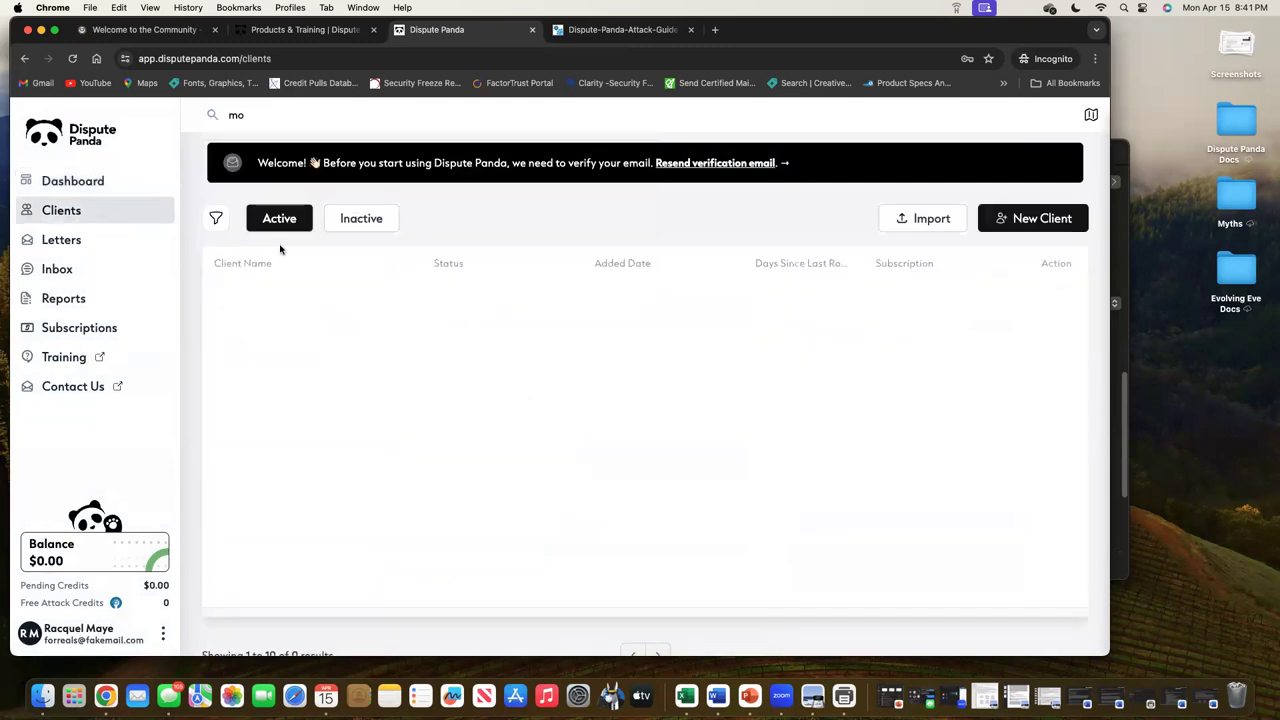
click(366, 221)
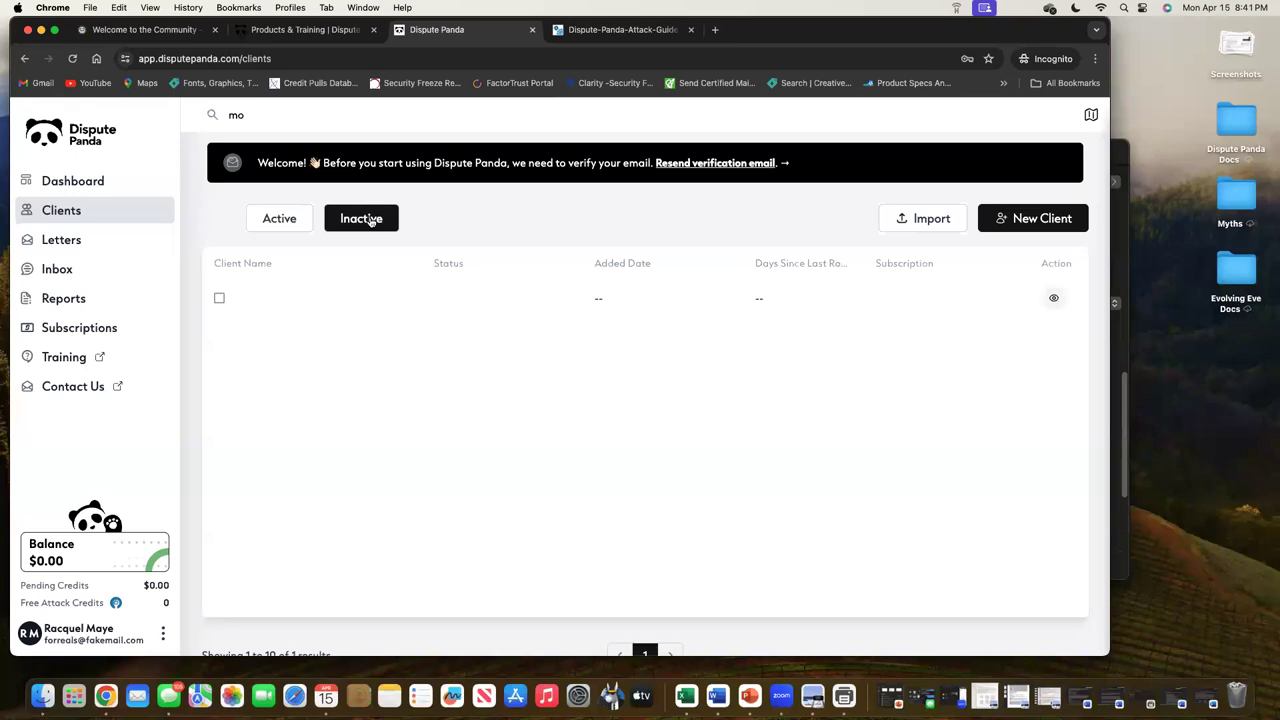
Preview the client Import form and the New Client form, closing both without changes
click(940, 222)
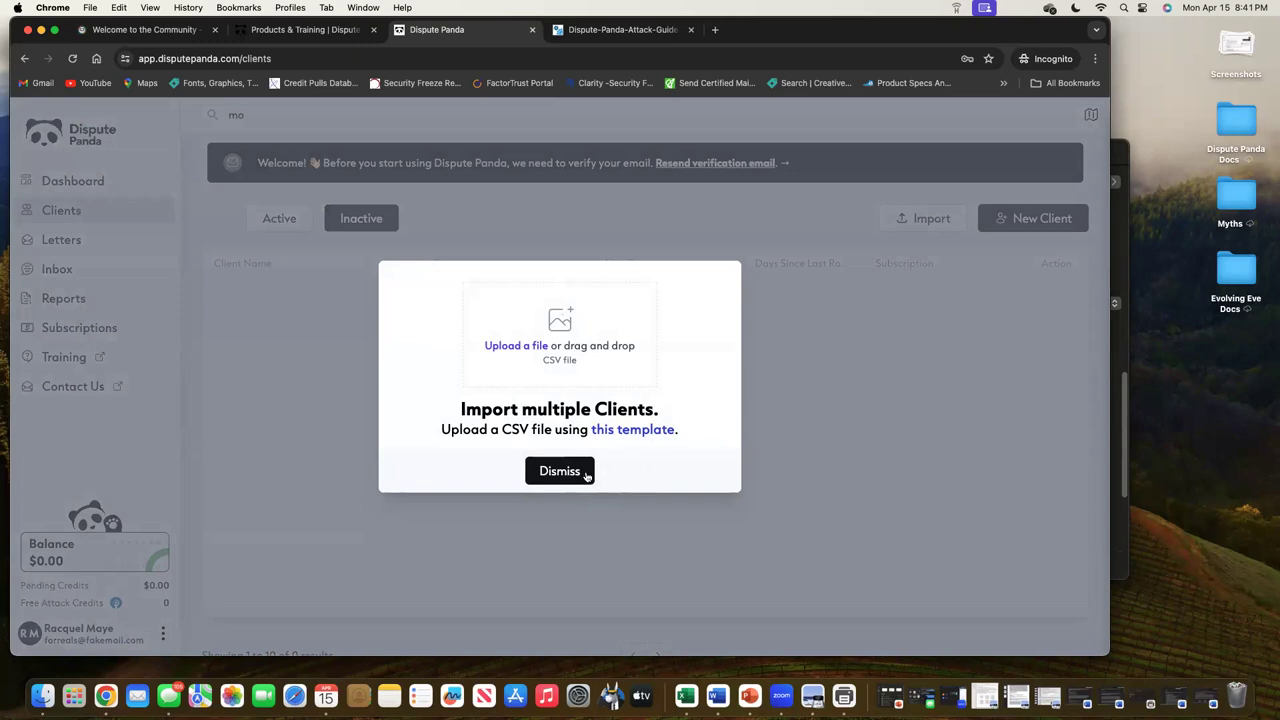
click(587, 475)
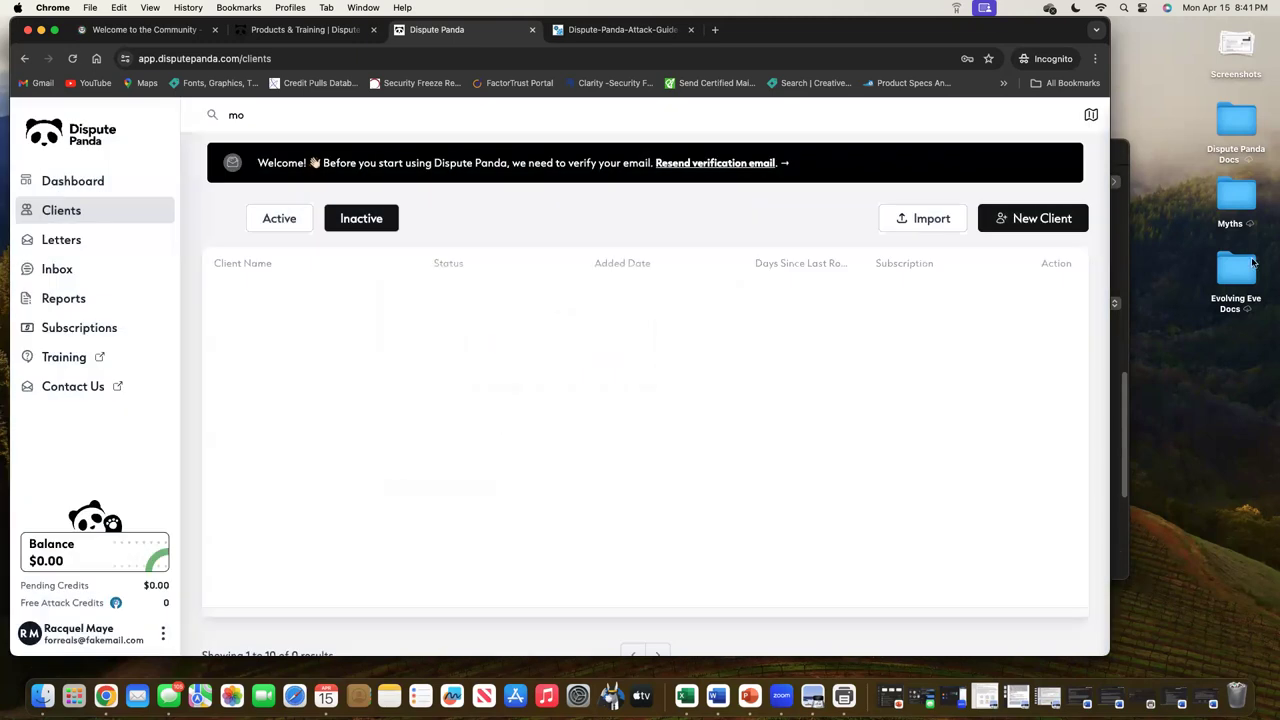
click(1041, 218)
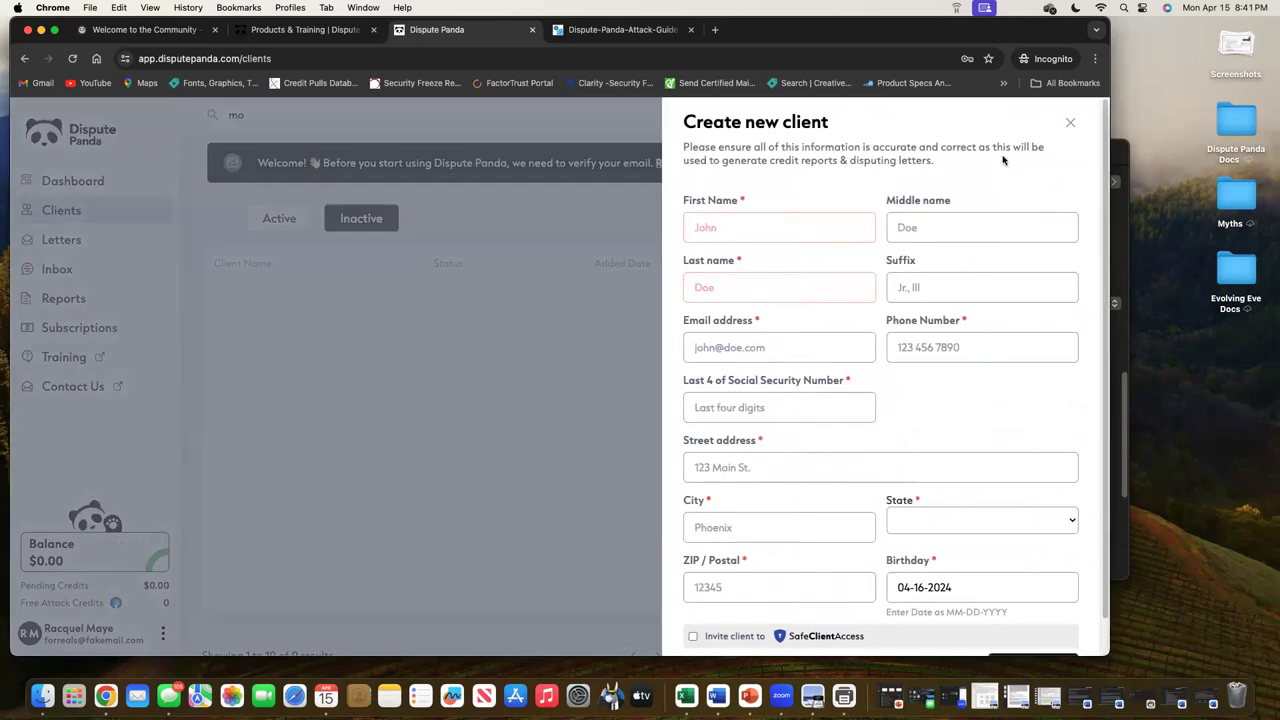
click(1073, 122)
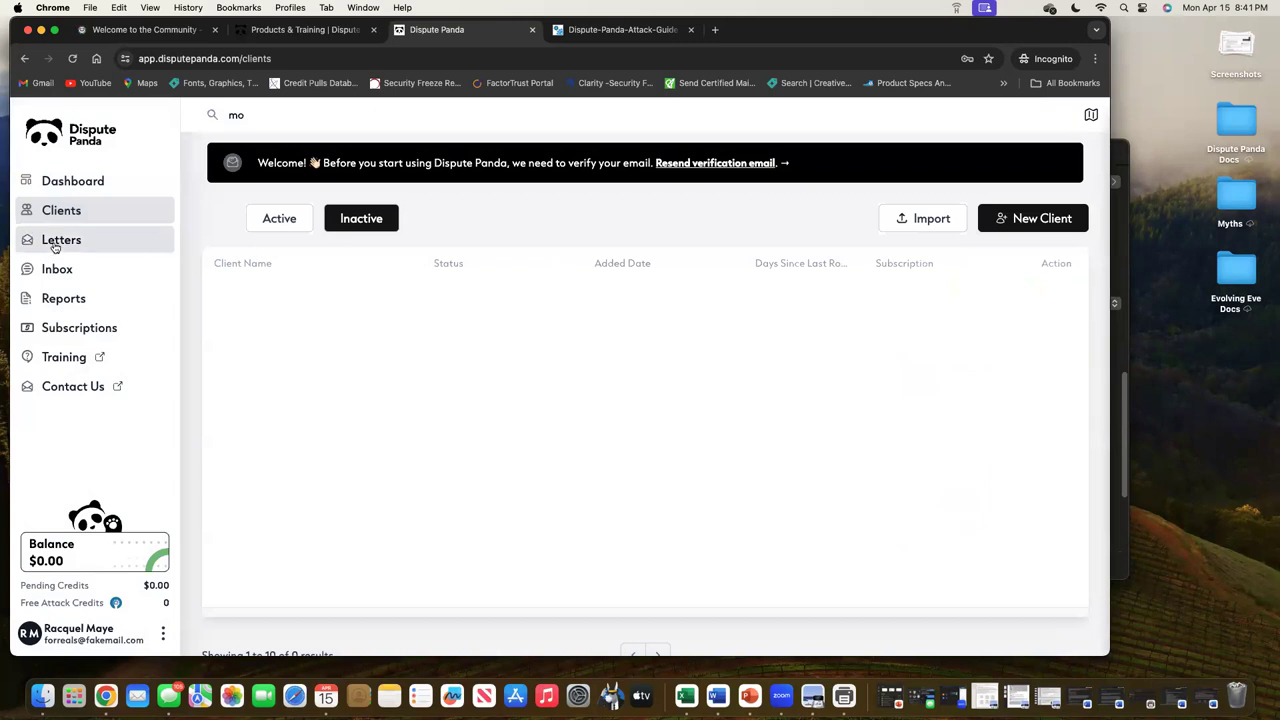
Go to the Letters page from the left sidebar
click(167, 245)
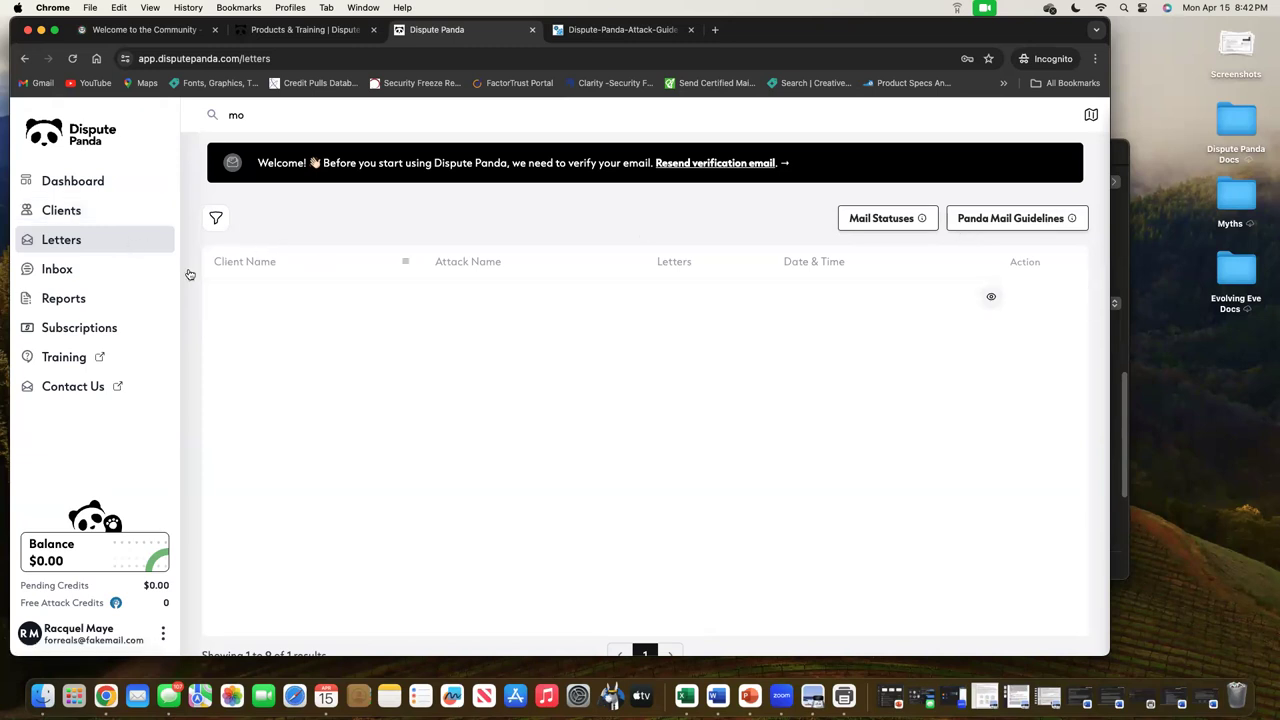
click(1020, 218)
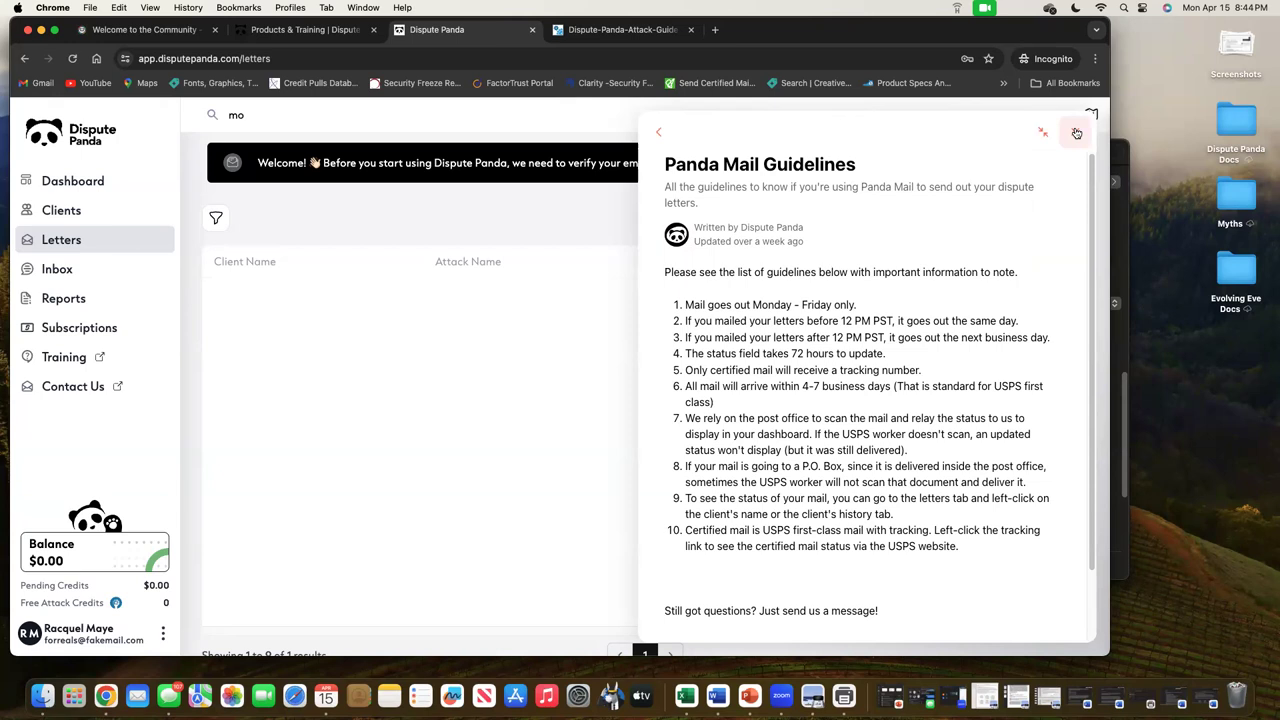
click(1076, 133)
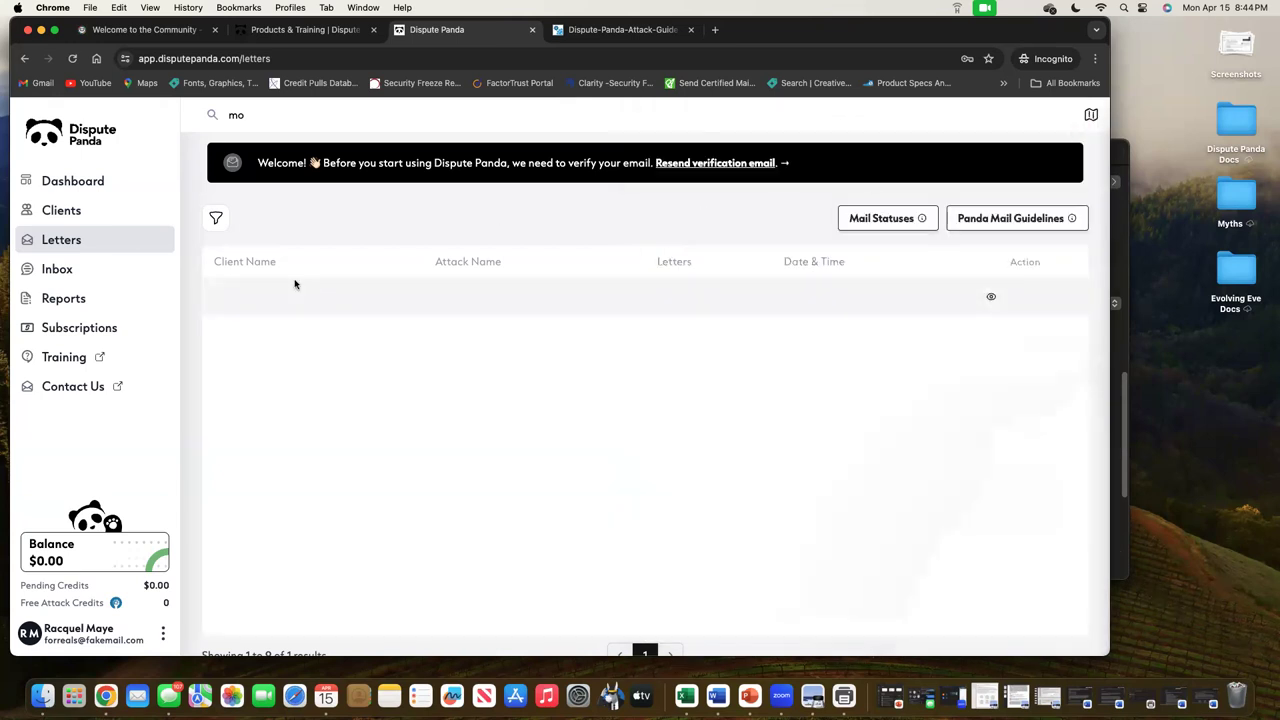
View the Inbox feature page, then switch to the Reports page
click(72, 272)
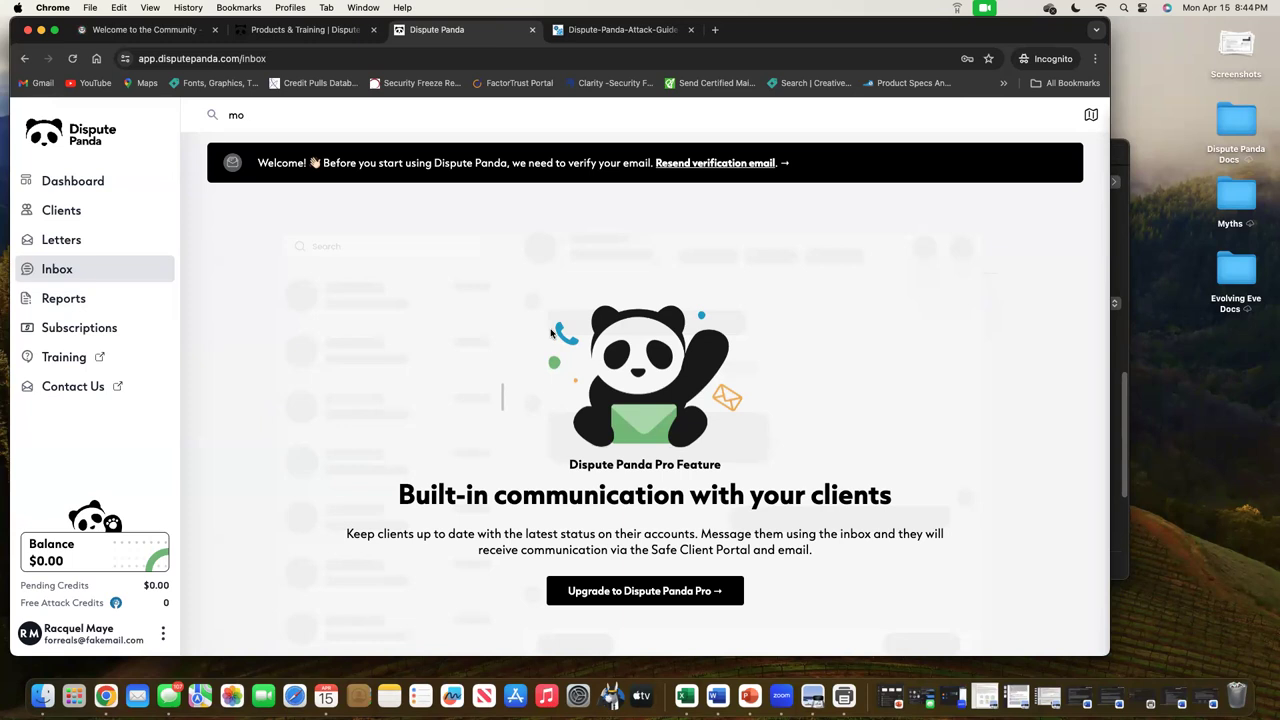
click(65, 298)
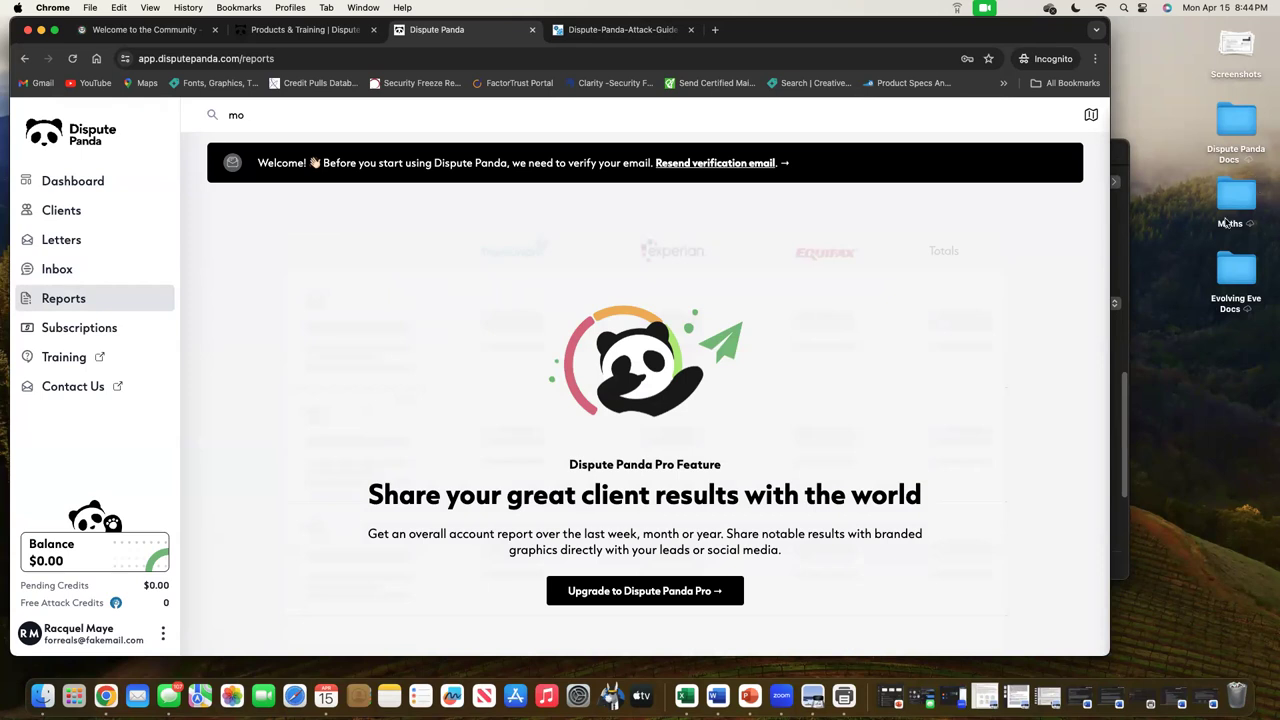
Open the desktop's Dispute Panda Docs folder and view sample report.png in Preview
click(1243, 116)
key(super+o)
drag(815, 172, 1279, 200)
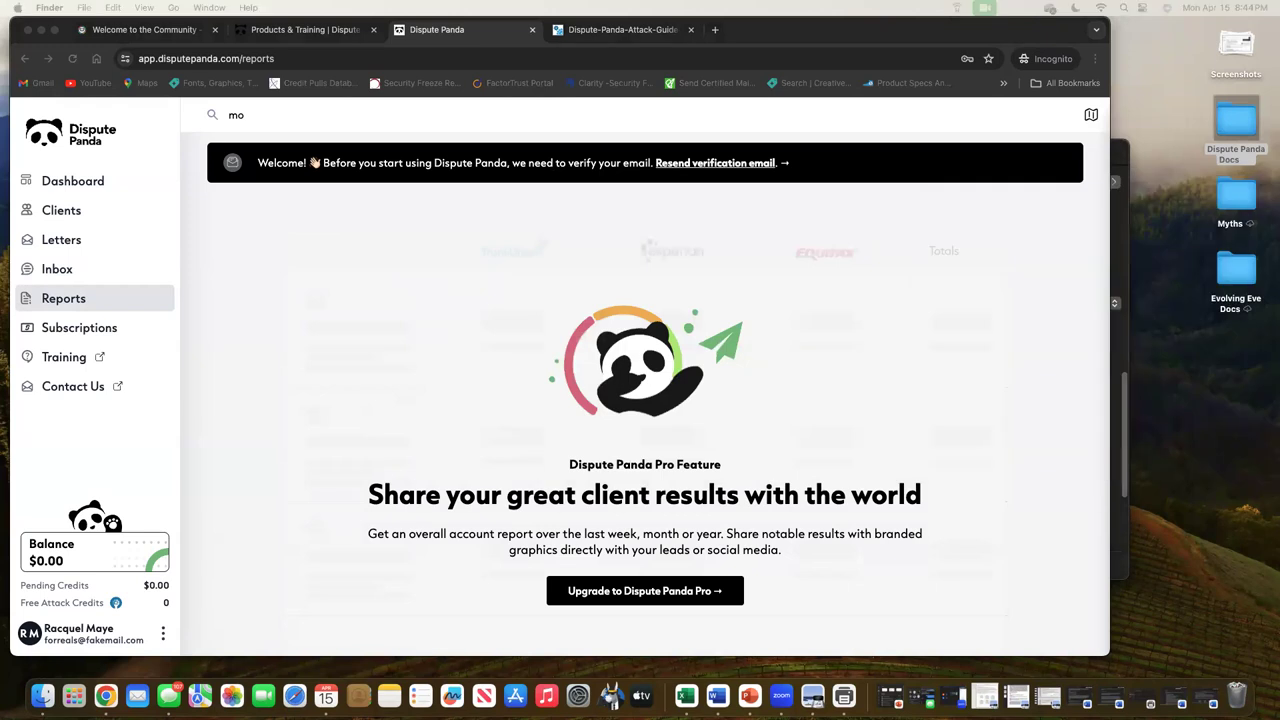
key(super+o)
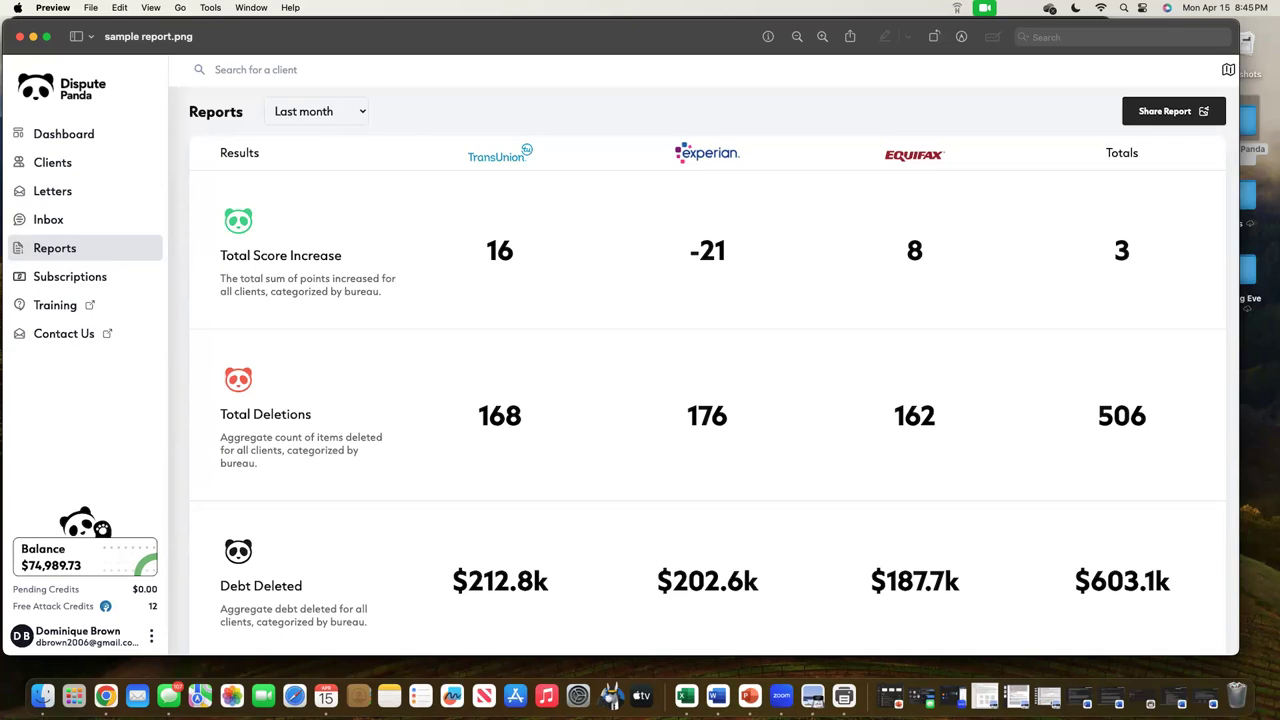
Bring up the social media share report image and take a window screenshot
key(super+grave)
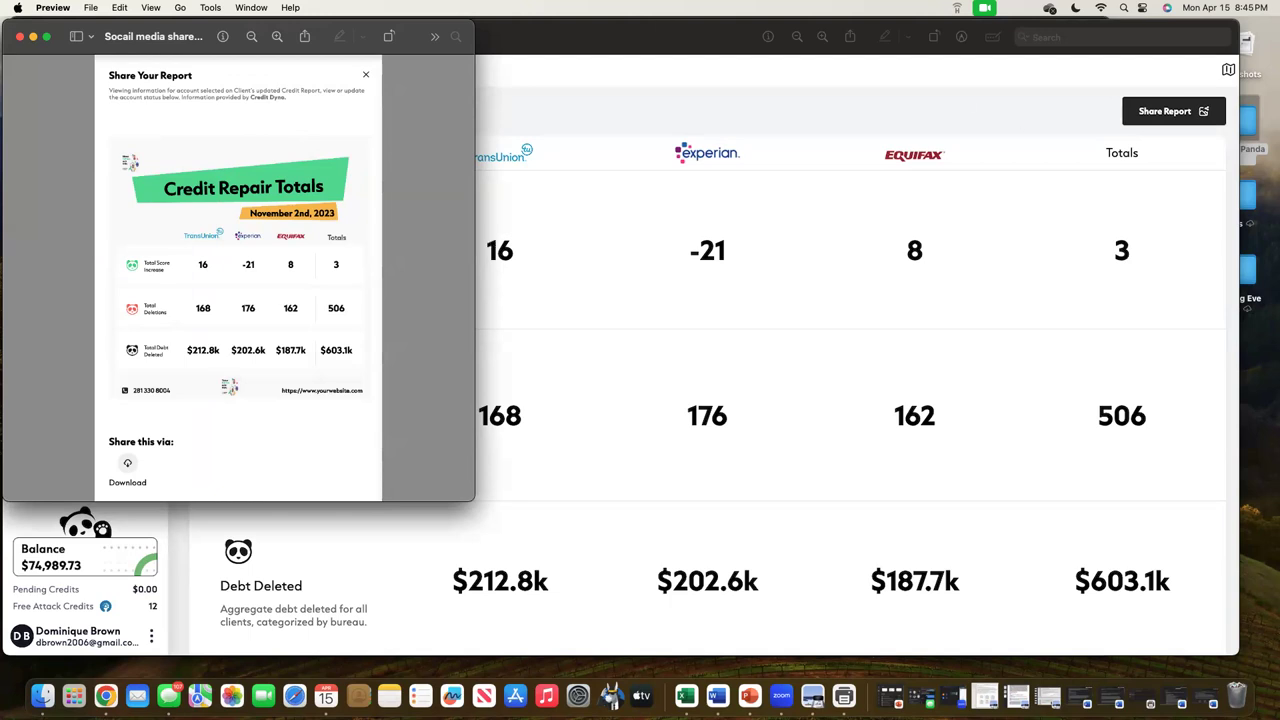
key(super+shift+4)
key(space)
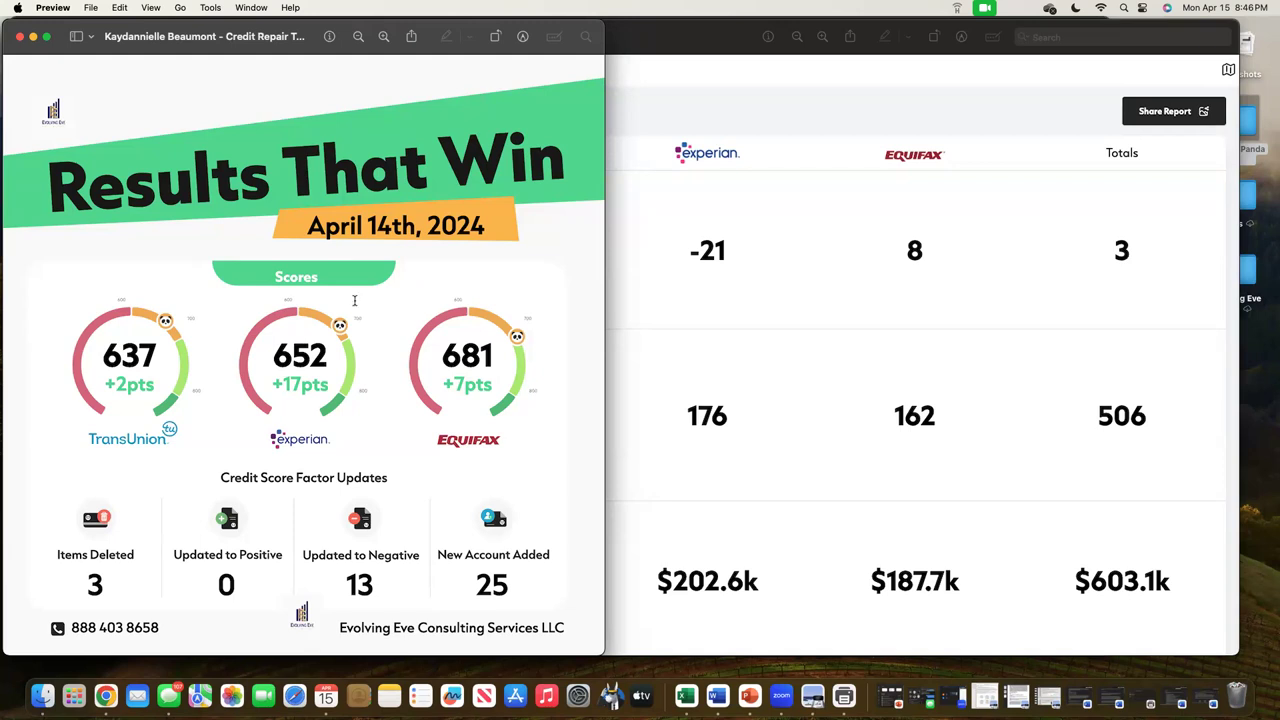
Close all four Preview windows, including Results That Win, social share and sample report images
click(19, 36)
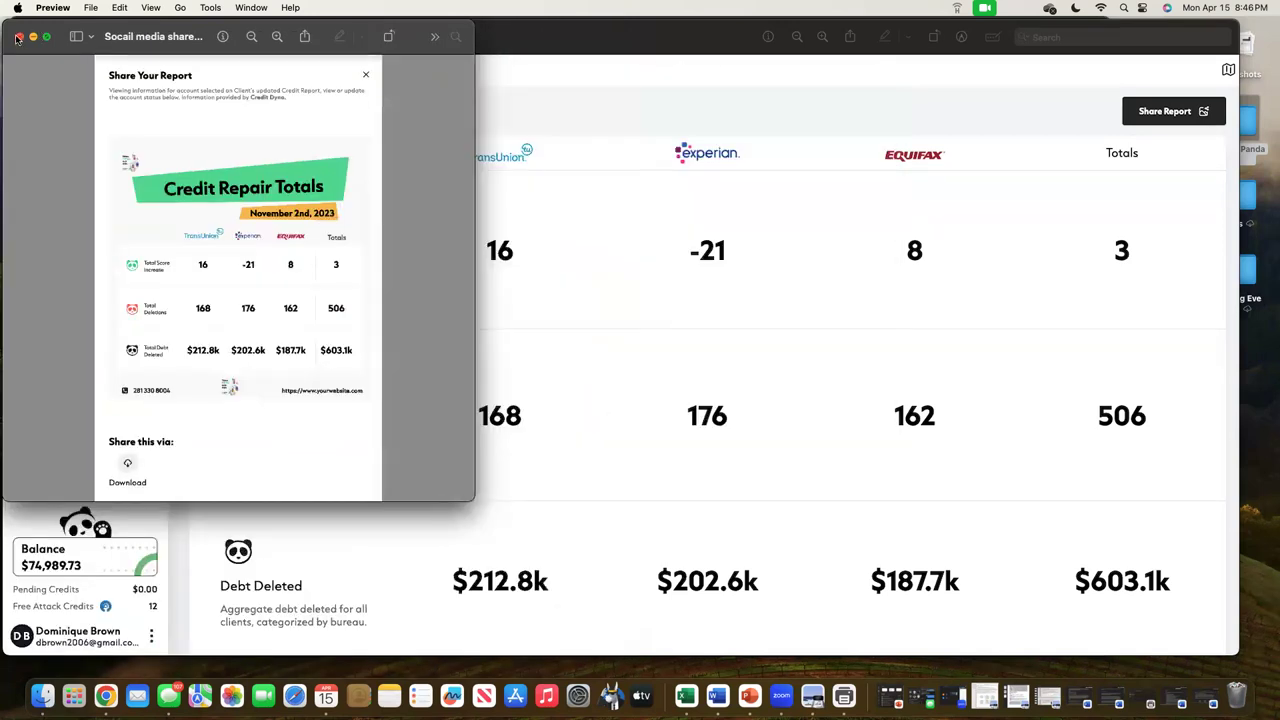
click(18, 37)
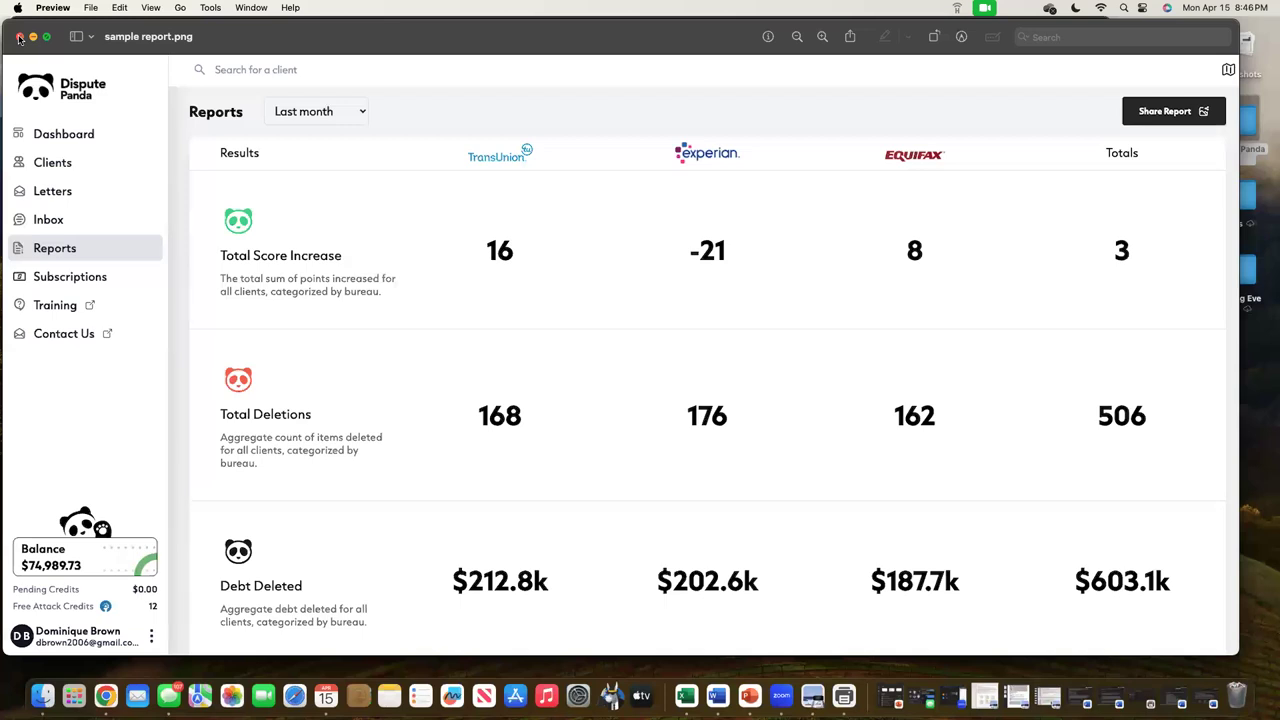
click(18, 37)
click(18, 37)
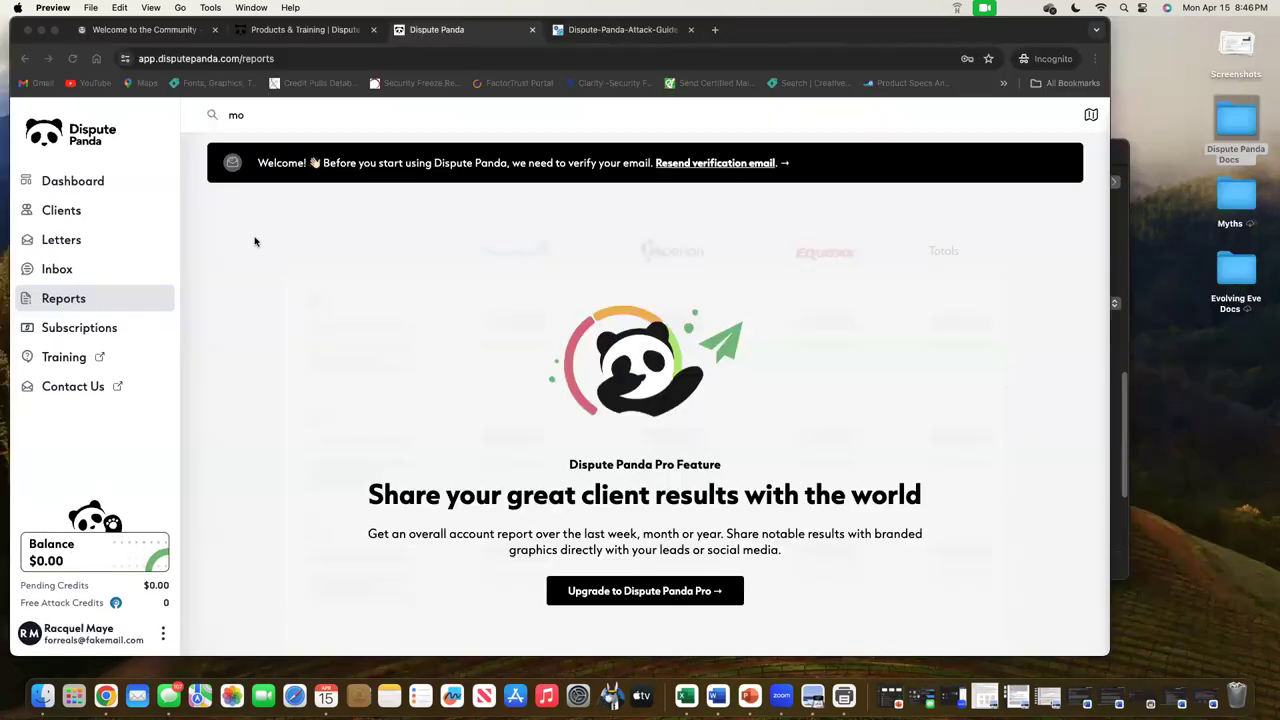
View the Subscriptions page's Pro upgrade offer, then open the account options menu
click(79, 328)
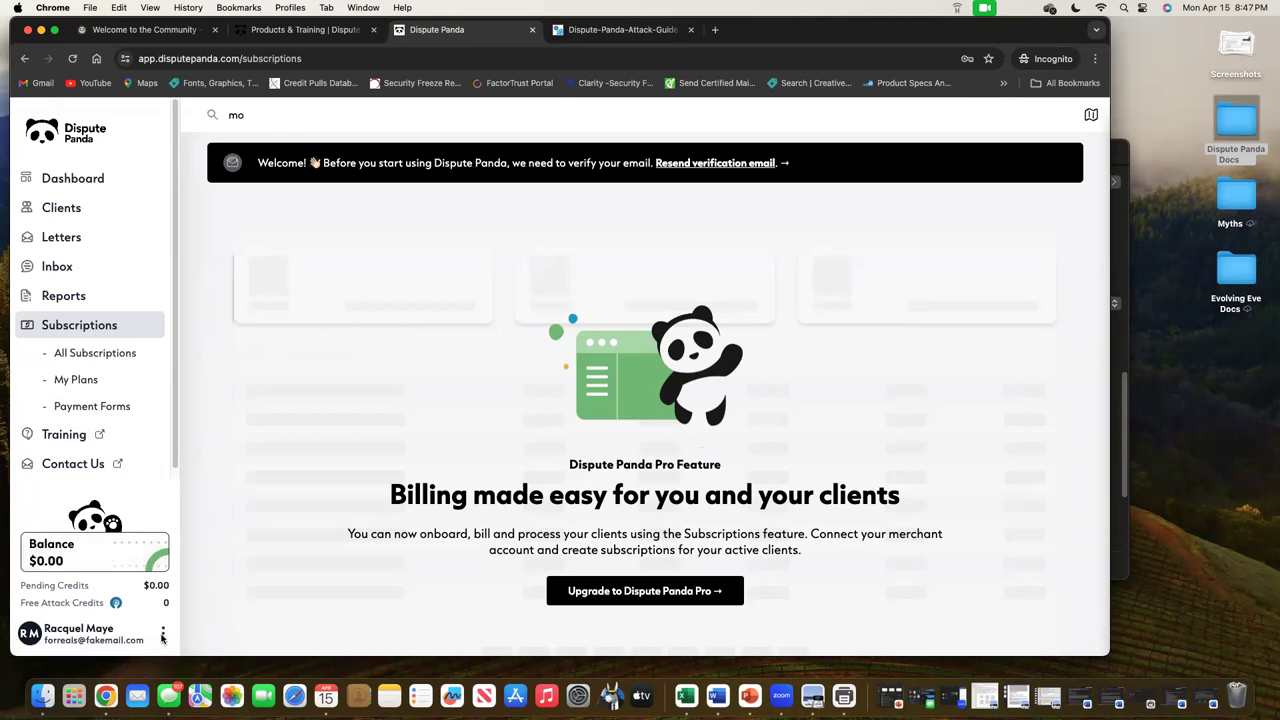
click(162, 633)
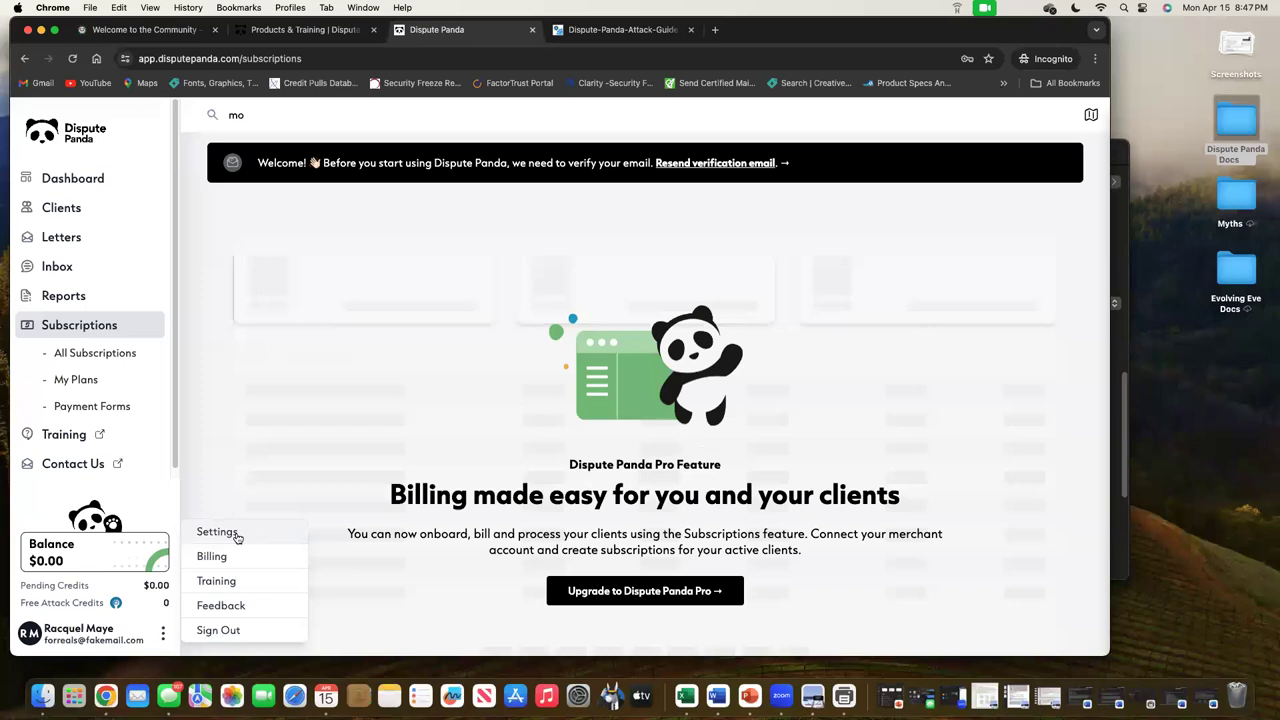
Open Settings on the Profile tab and select the Email Address and Phone Number fields
click(95, 560)
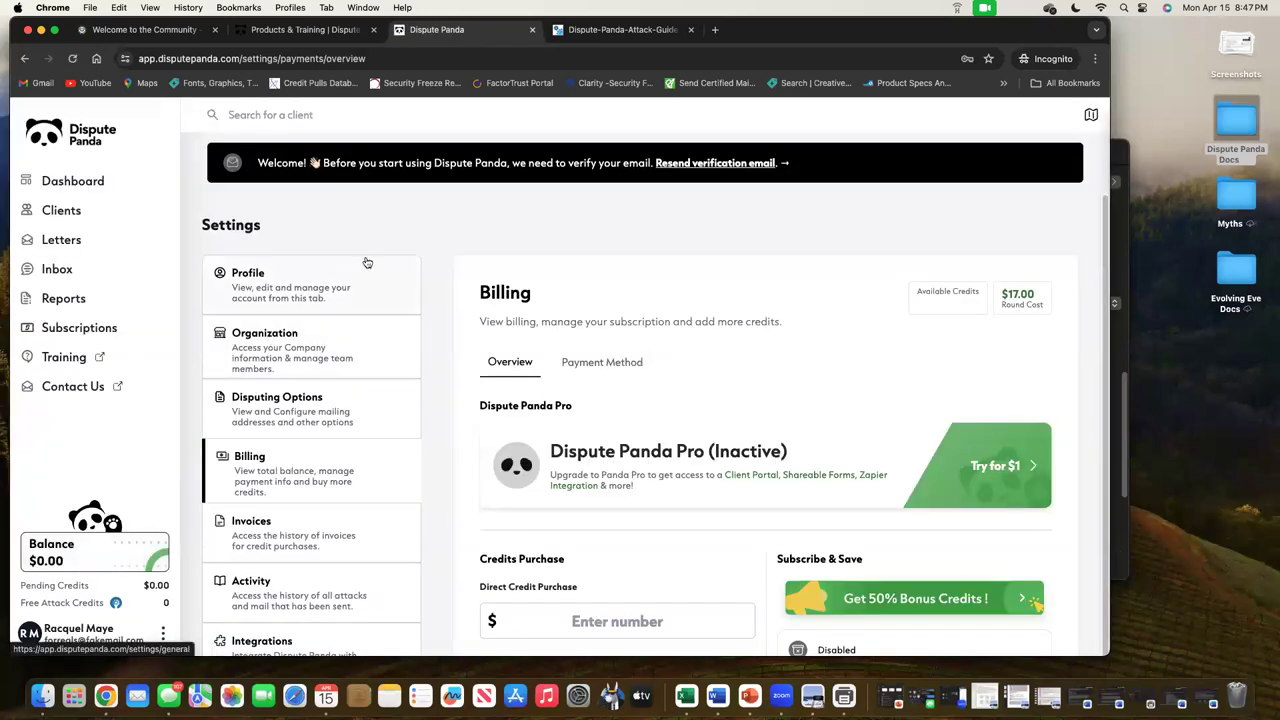
click(318, 293)
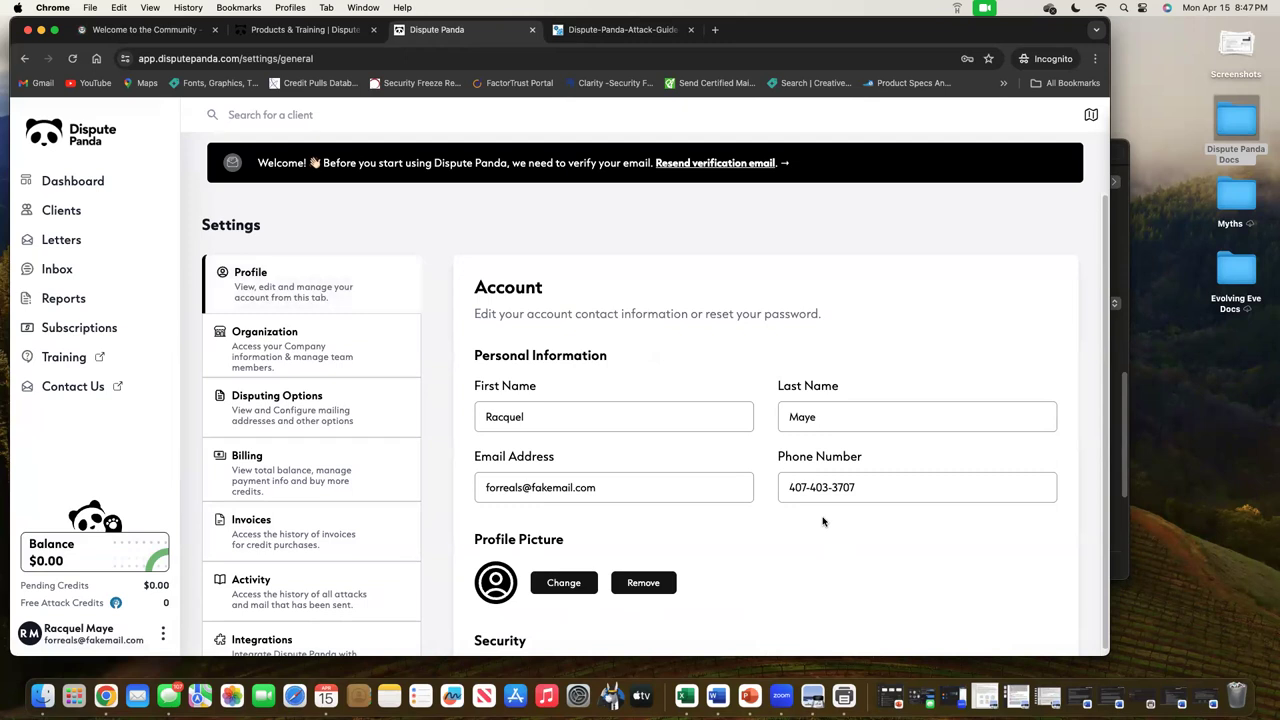
click(654, 489)
click(885, 487)
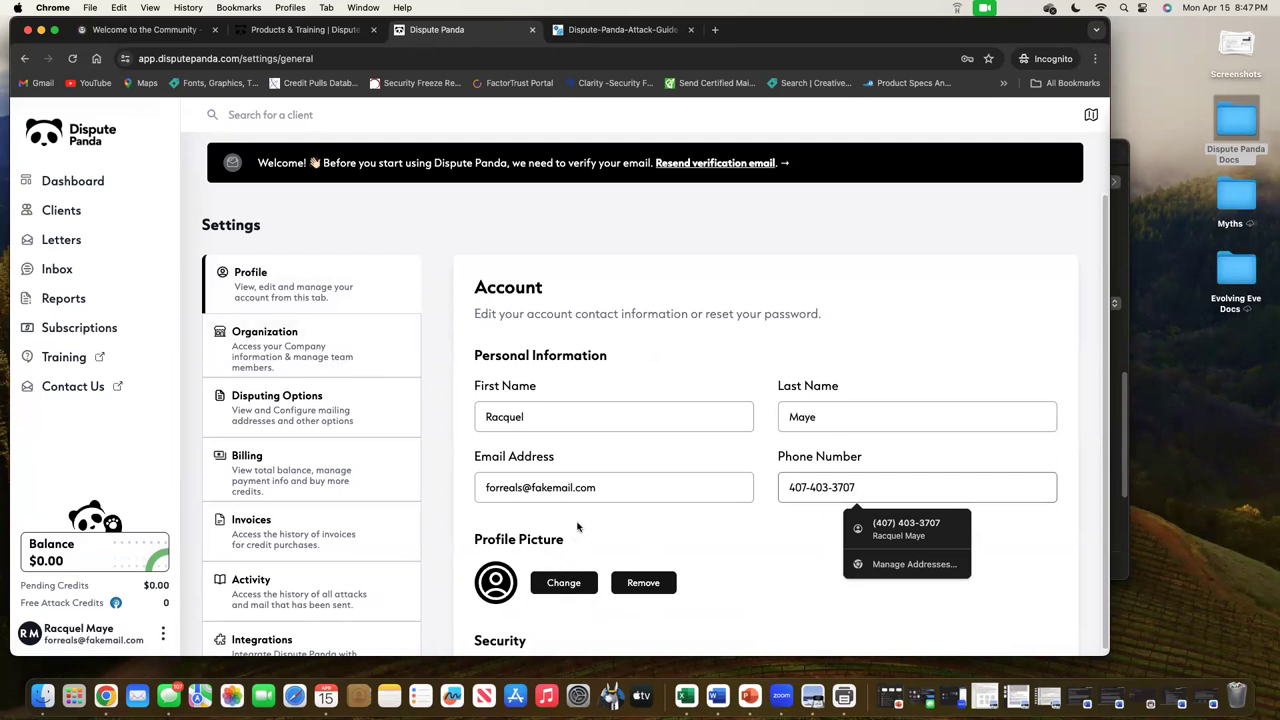
Open Organization settings and scroll through the Overview form down to the Service Agreement editor
click(340, 358)
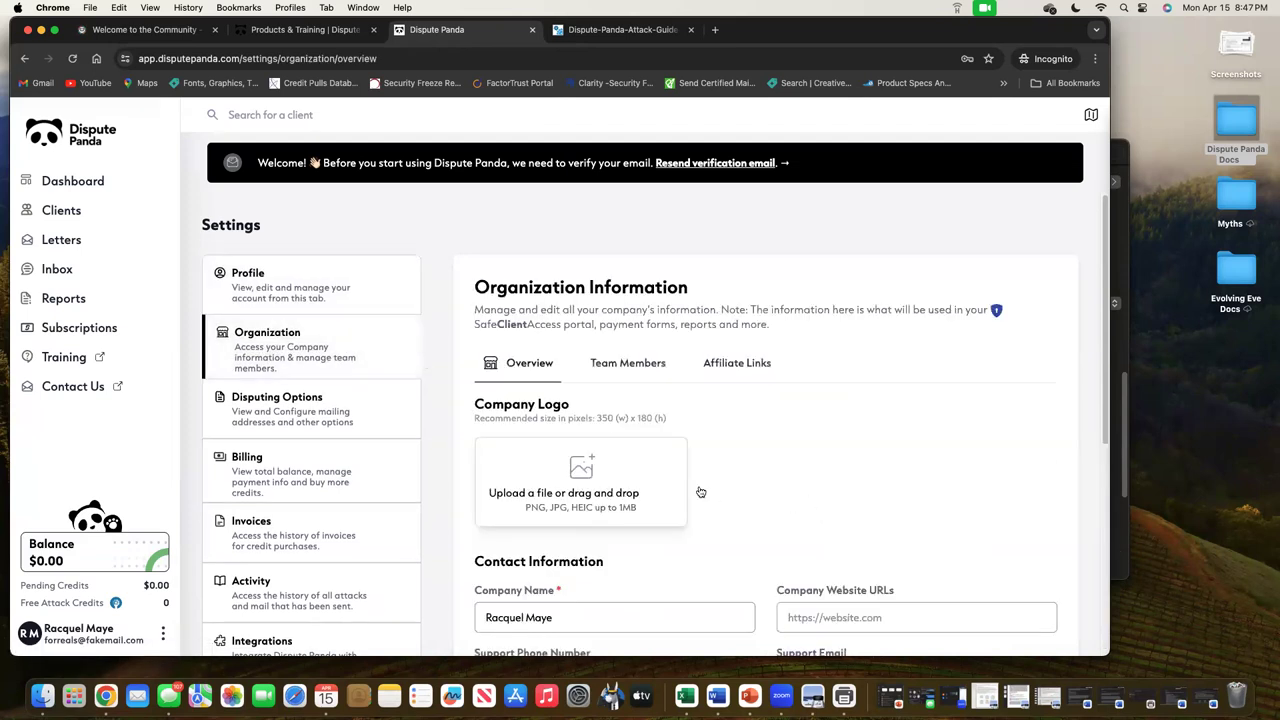
scroll(700, 450, down, 2)
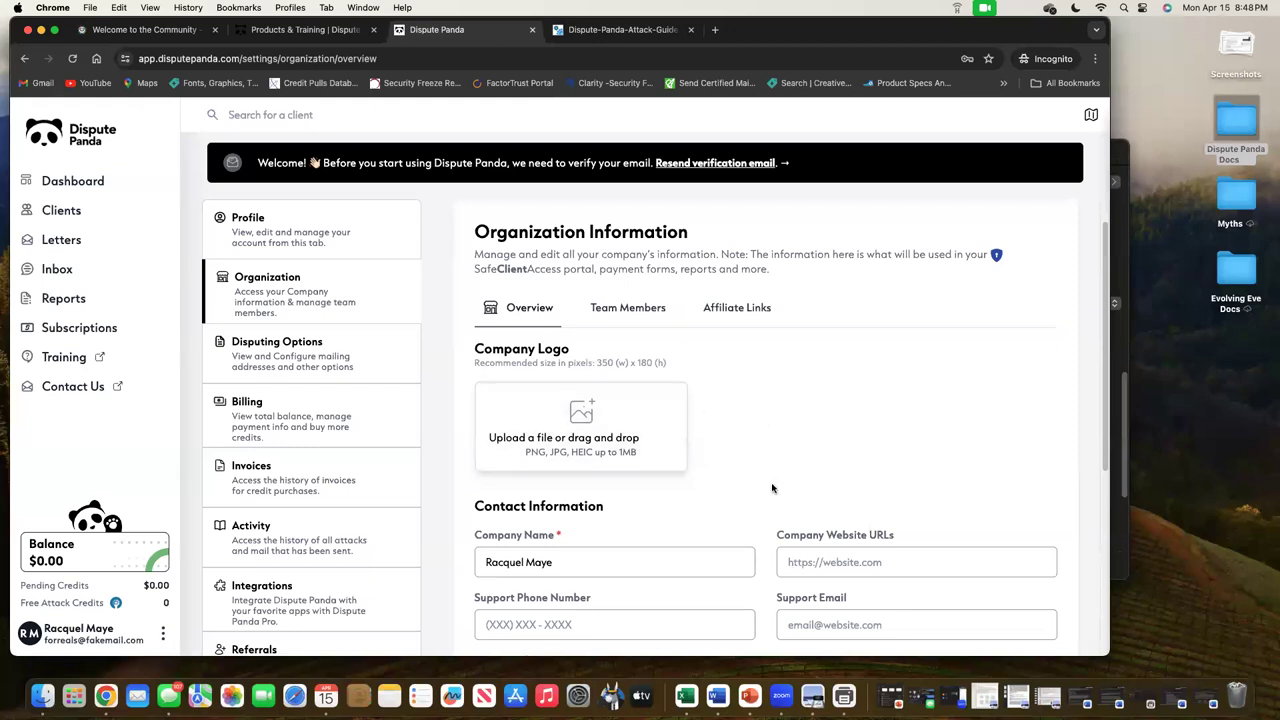
scroll(770, 487, down, 3)
scroll(903, 411, down, 3)
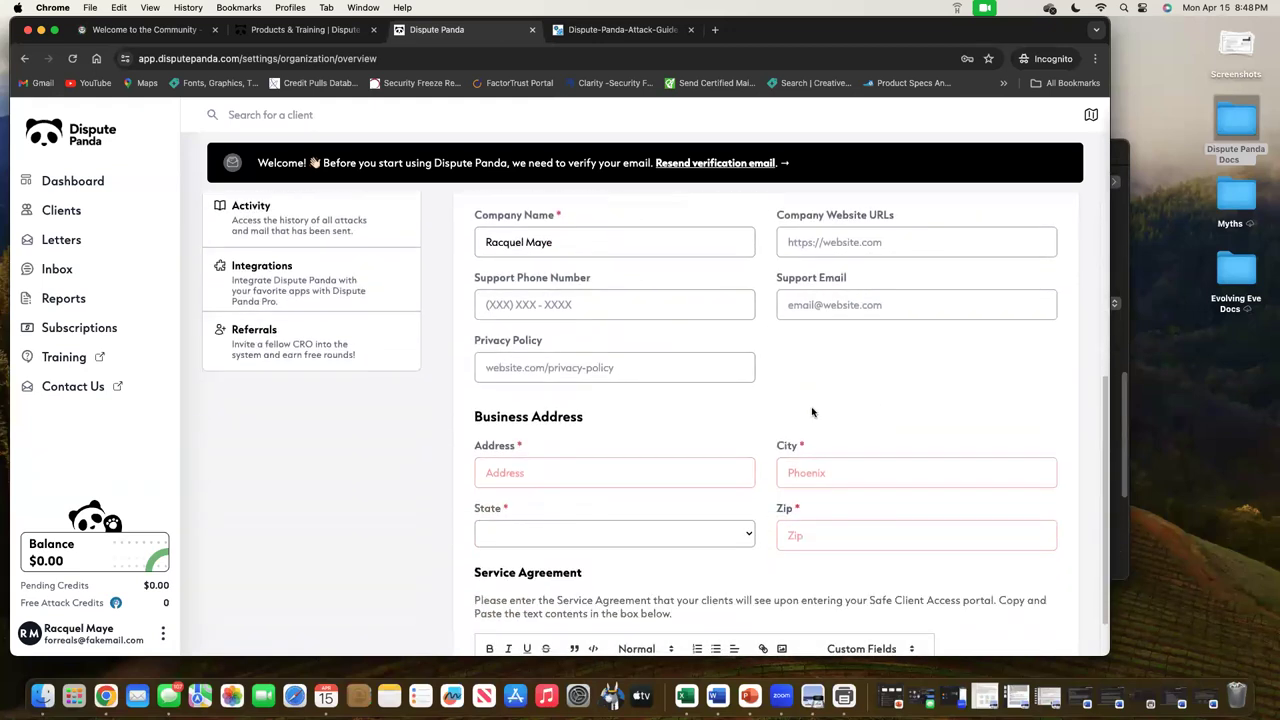
scroll(790, 455, down, 3)
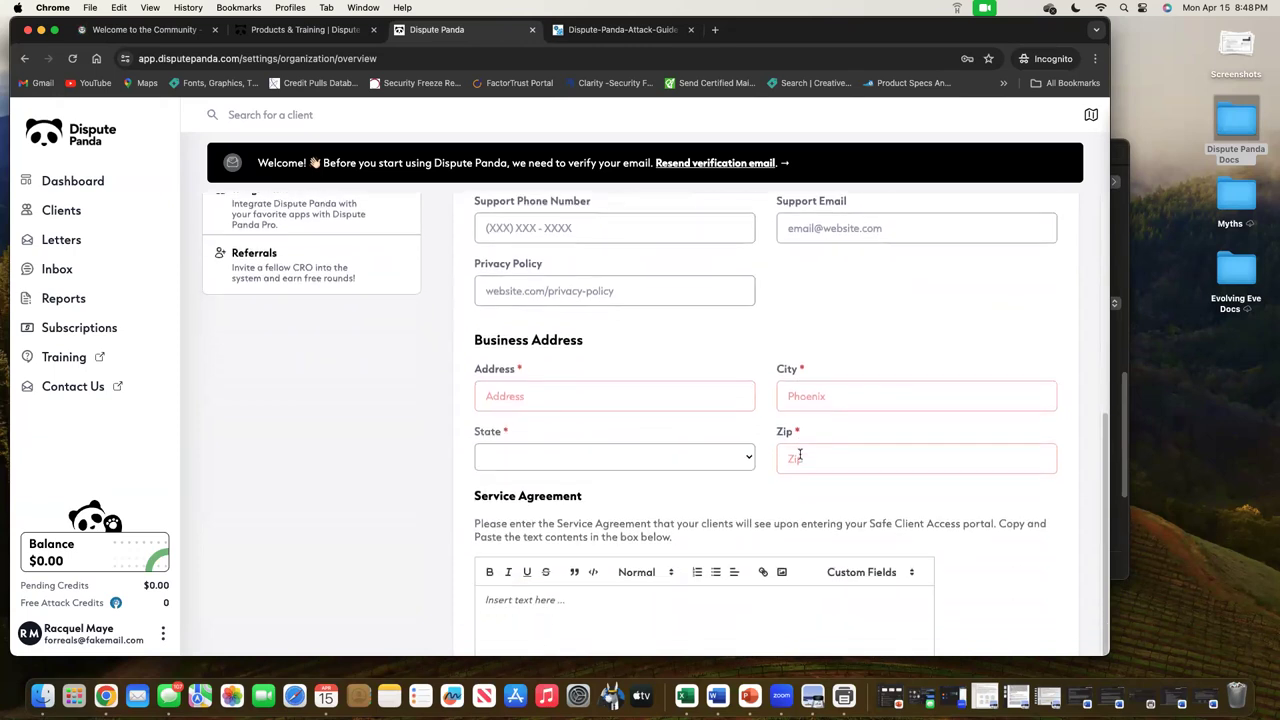
scroll(790, 465, down, 2)
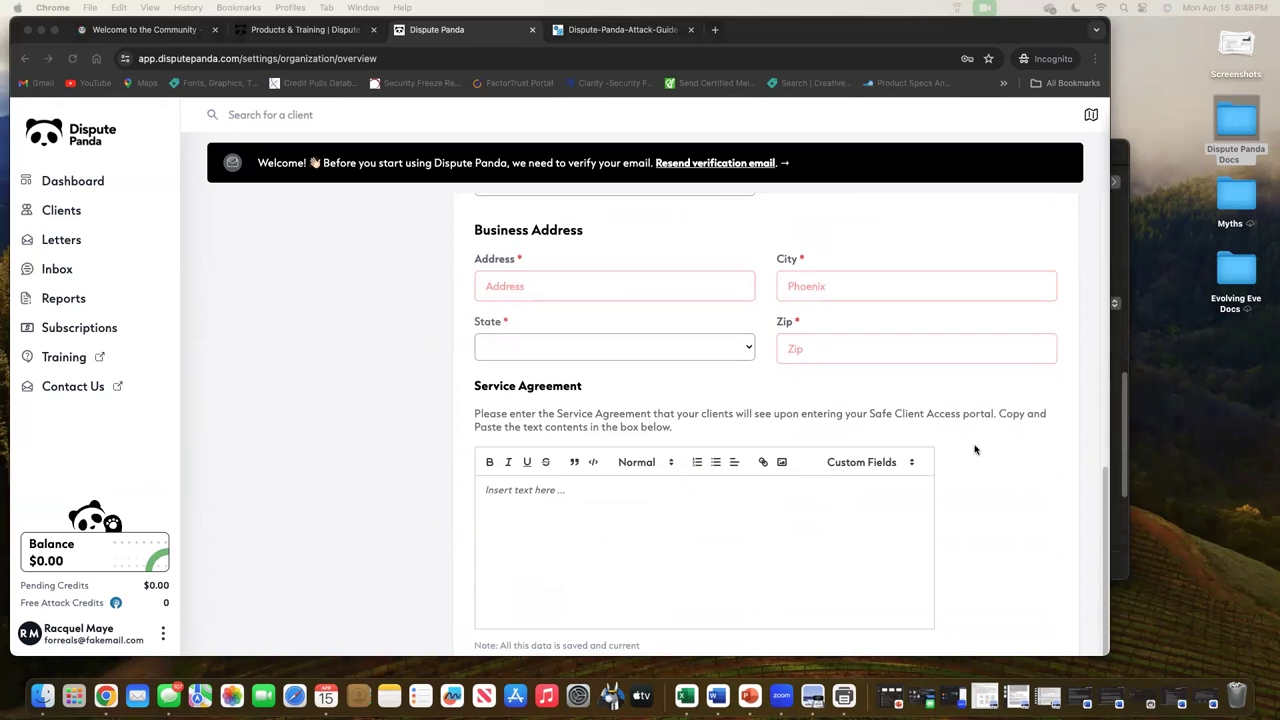
scroll(974, 446, up, 10)
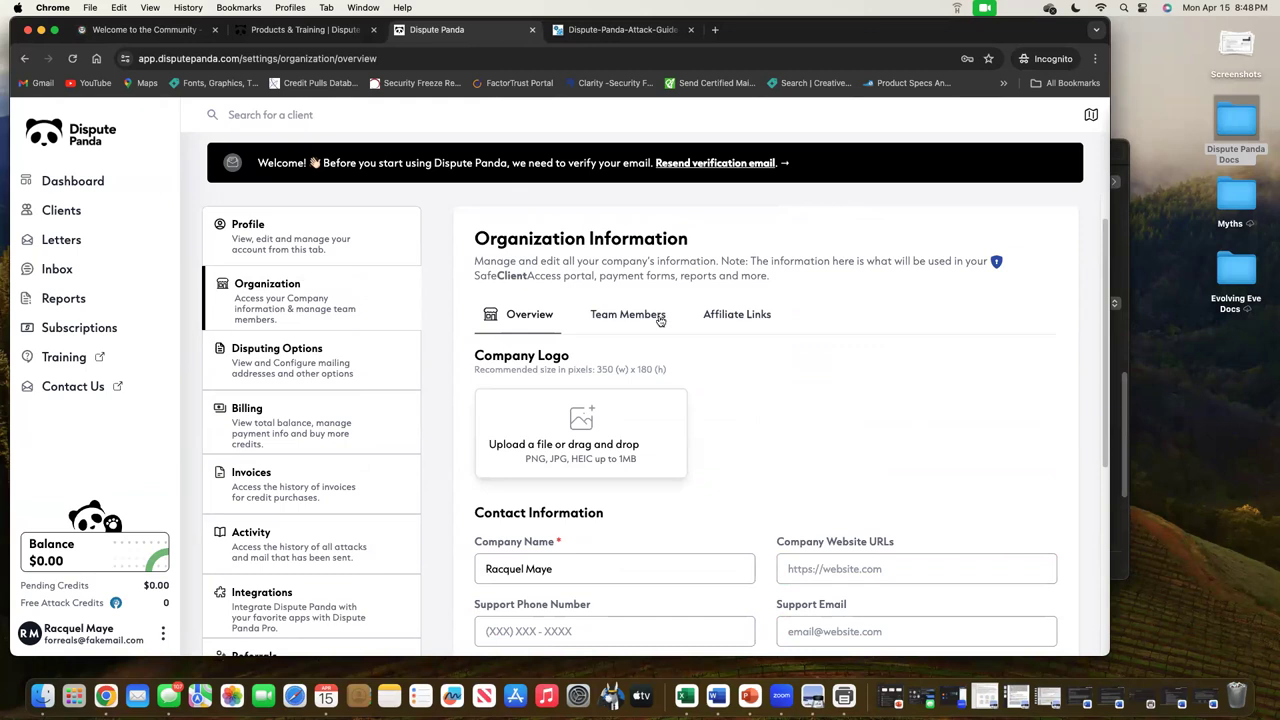
Show the Team Members tab and scroll to the Invite Team Members form, making the window slightly taller
click(657, 317)
scroll(880, 438, up, 1)
scroll(700, 500, down, 1)
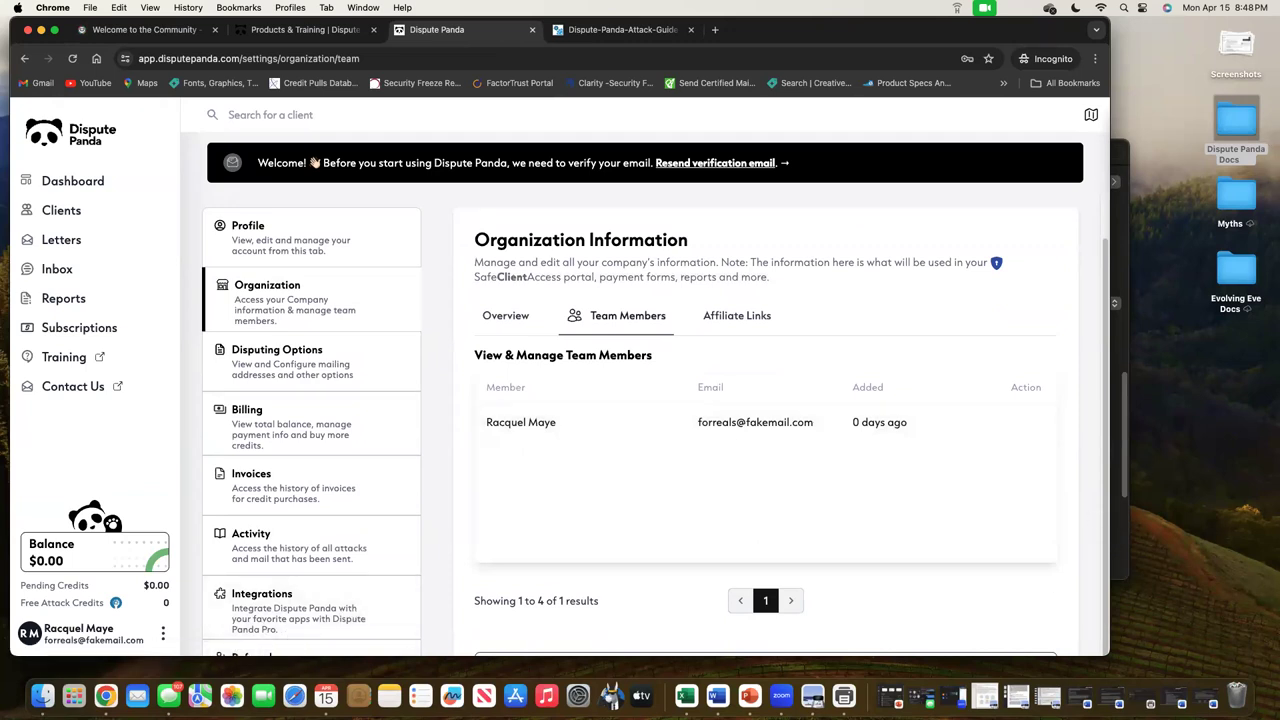
scroll(906, 533, up, 1)
scroll(906, 533, down, 1)
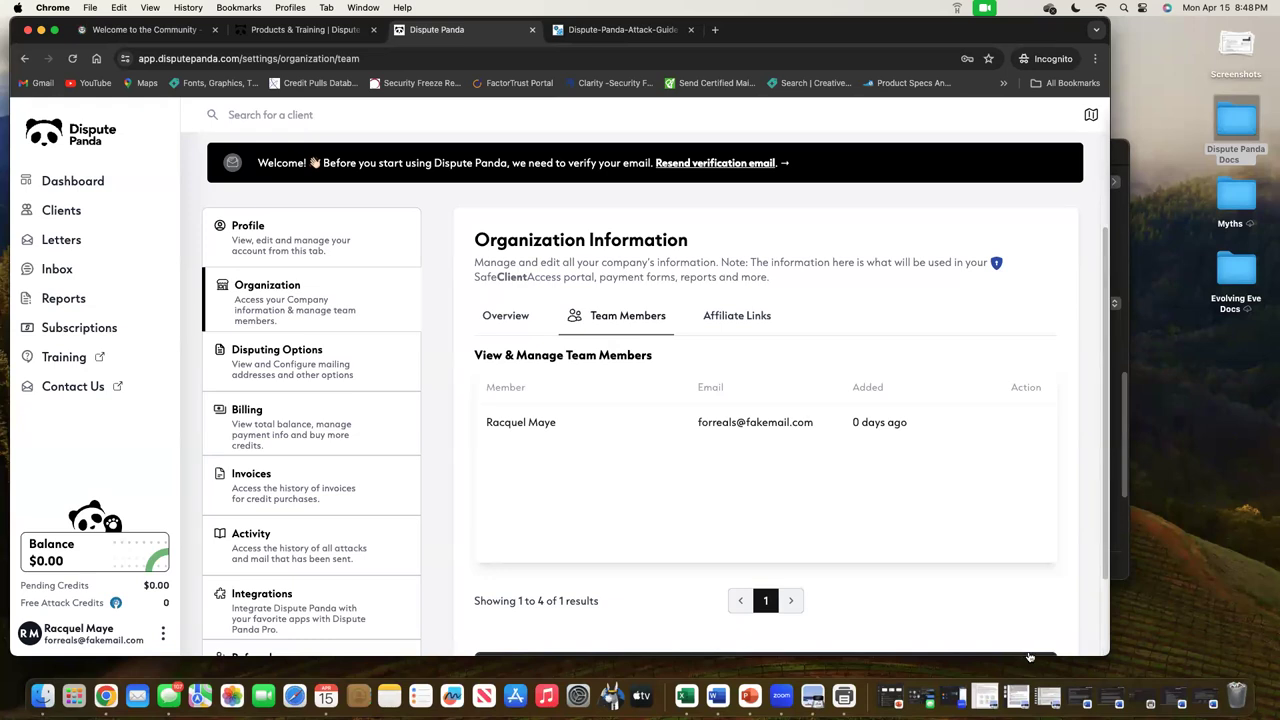
drag(1030, 670, 1036, 690)
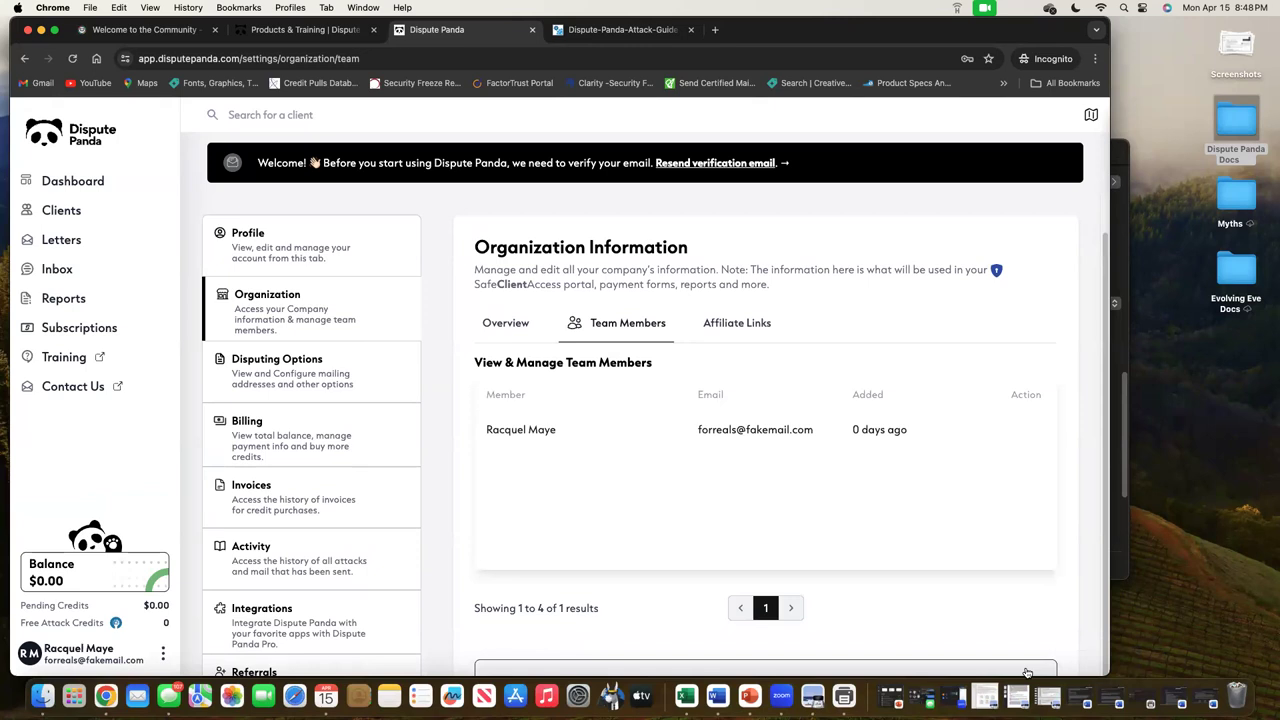
scroll(971, 565, down, 1)
scroll(972, 568, up, 2)
scroll(971, 565, down, 4)
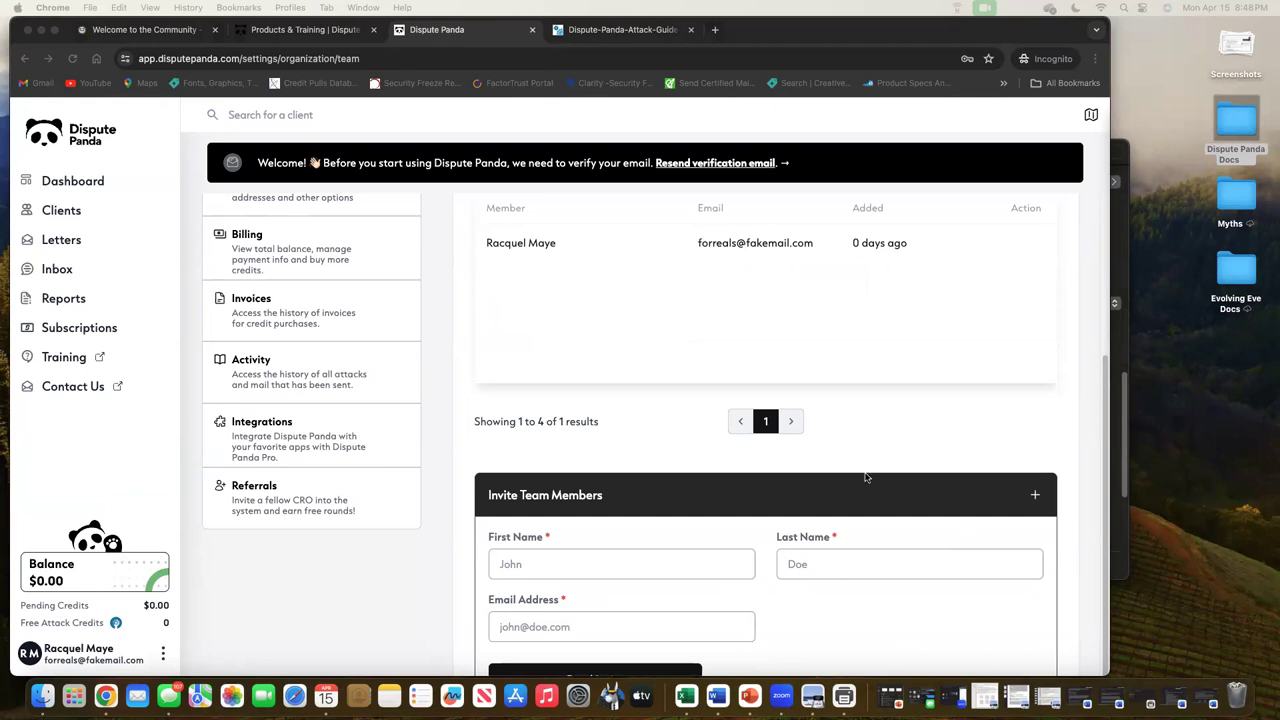
scroll(909, 473, up, 1)
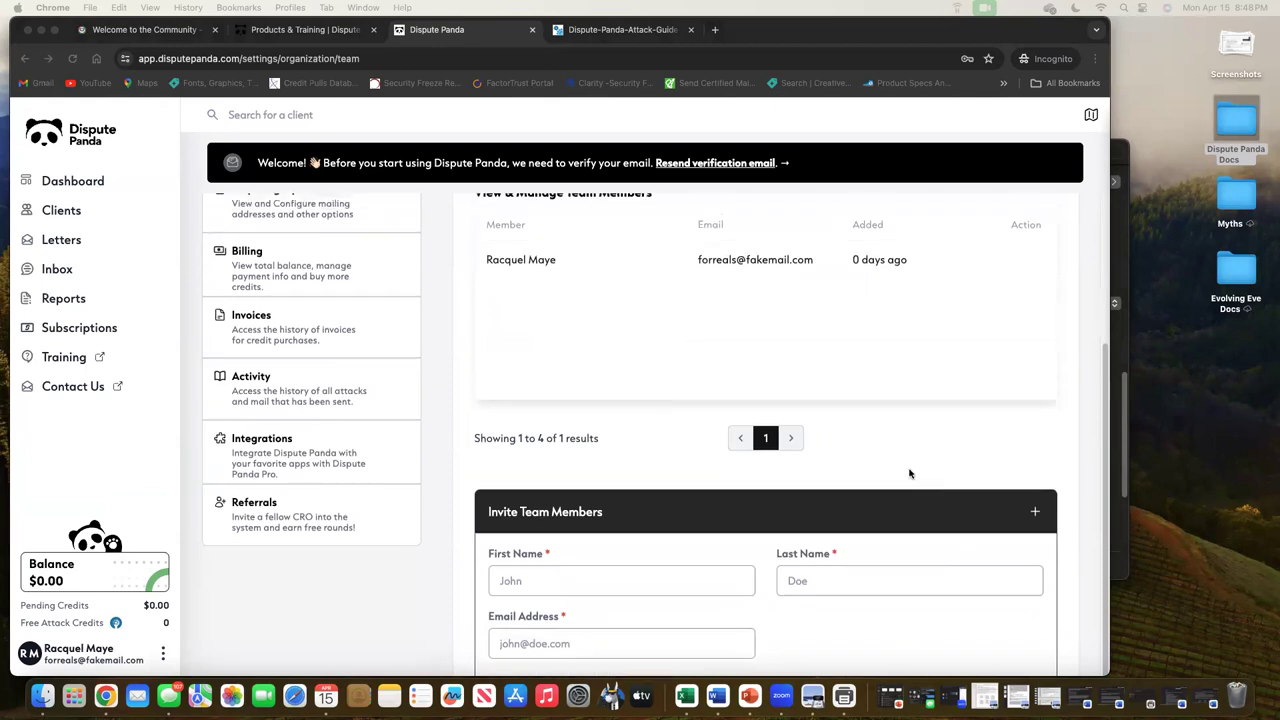
scroll(909, 473, down, 1)
scroll(909, 473, up, 5)
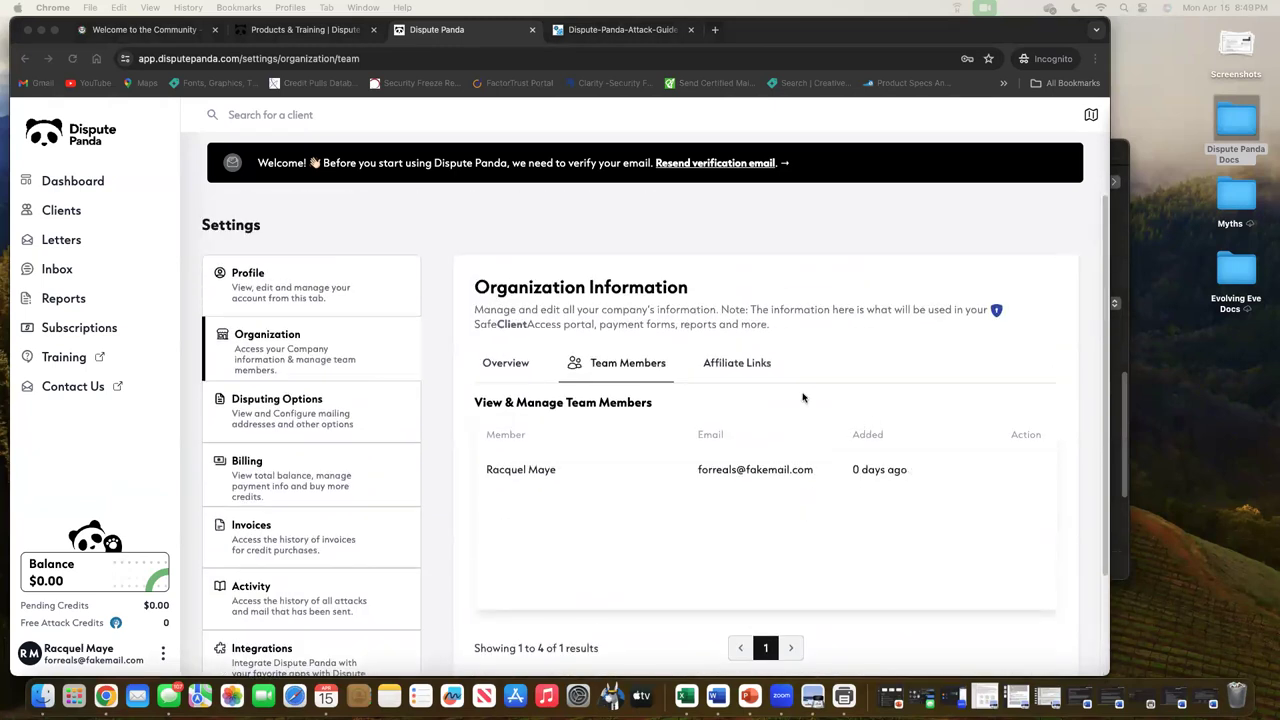
Turn off the MyScoreIQ, IdentityIQ and SmartCredit affiliate links, leaving Credit Dyno enabled
click(767, 371)
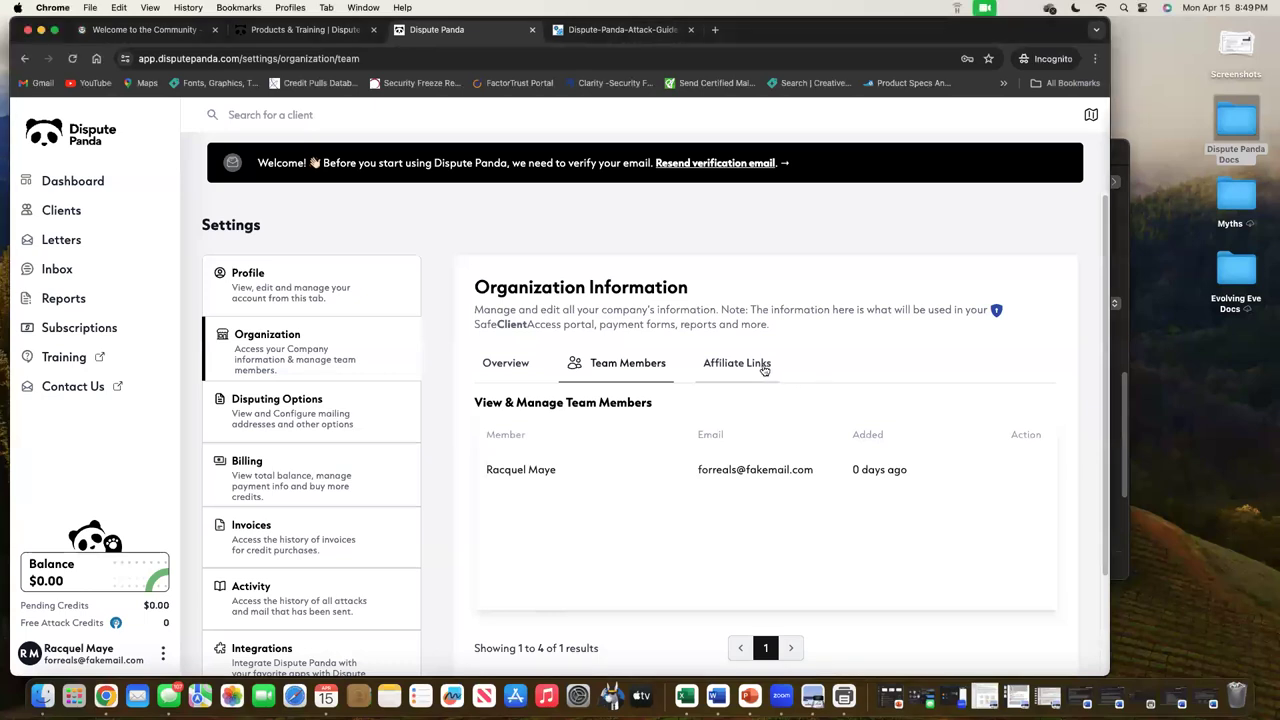
click(764, 369)
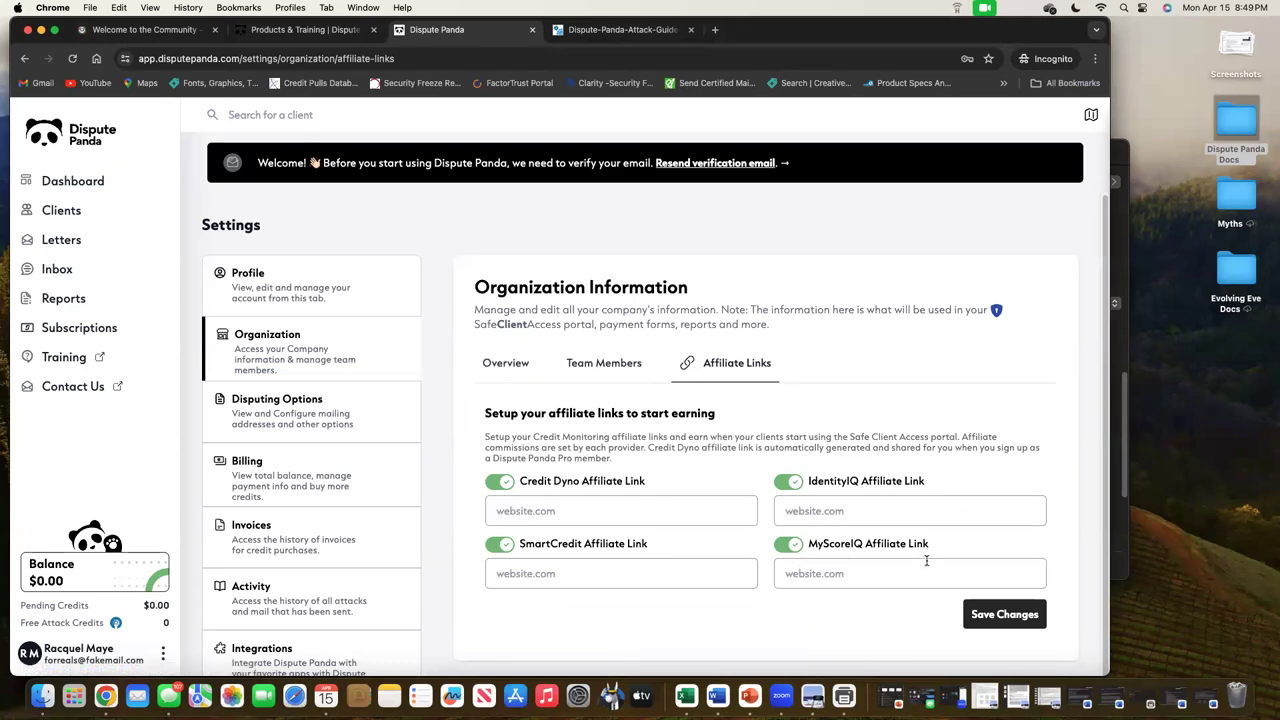
click(790, 546)
click(790, 484)
click(503, 548)
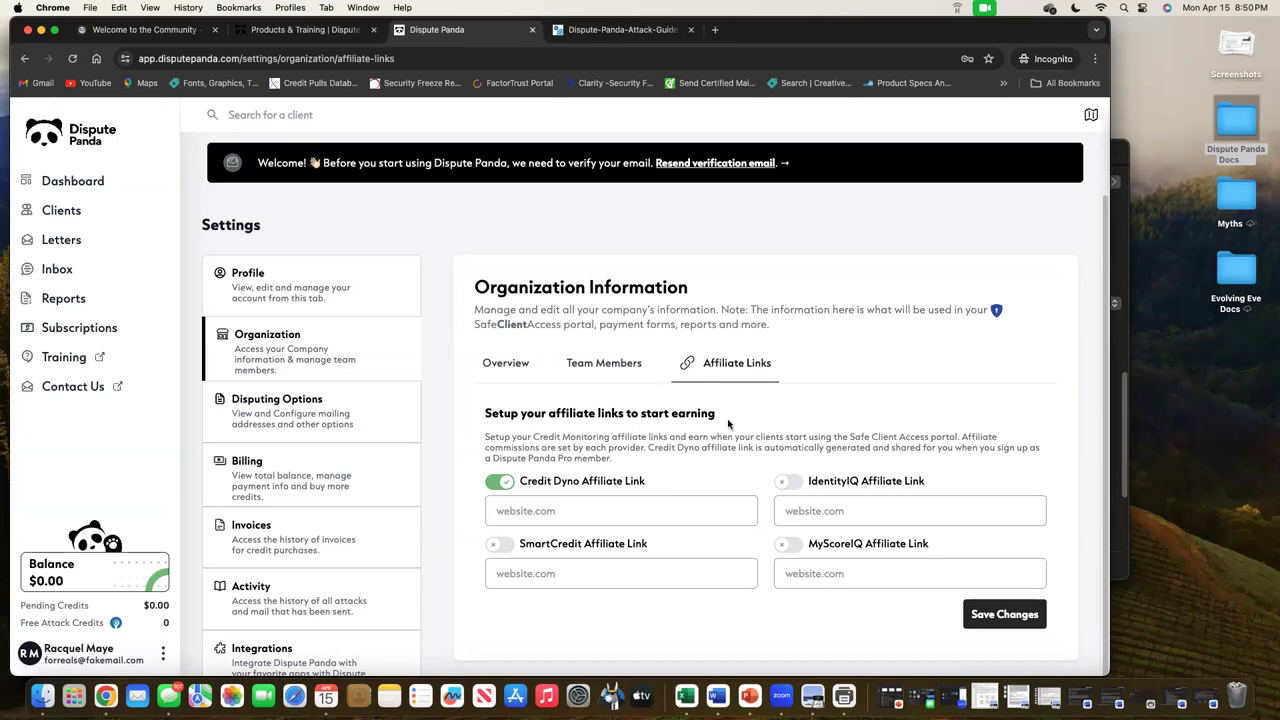
click(360, 428)
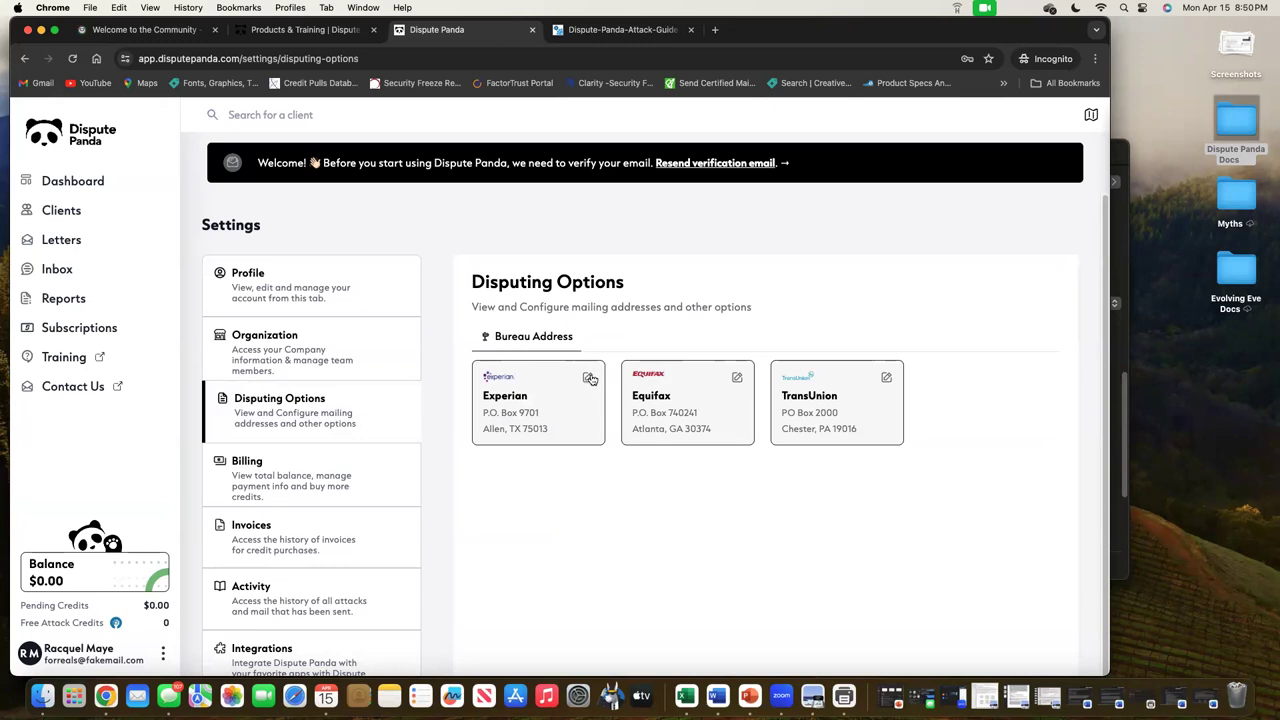
Change Experian's bureau address from P.O. Box 9701 to 9706 and save
click(590, 378)
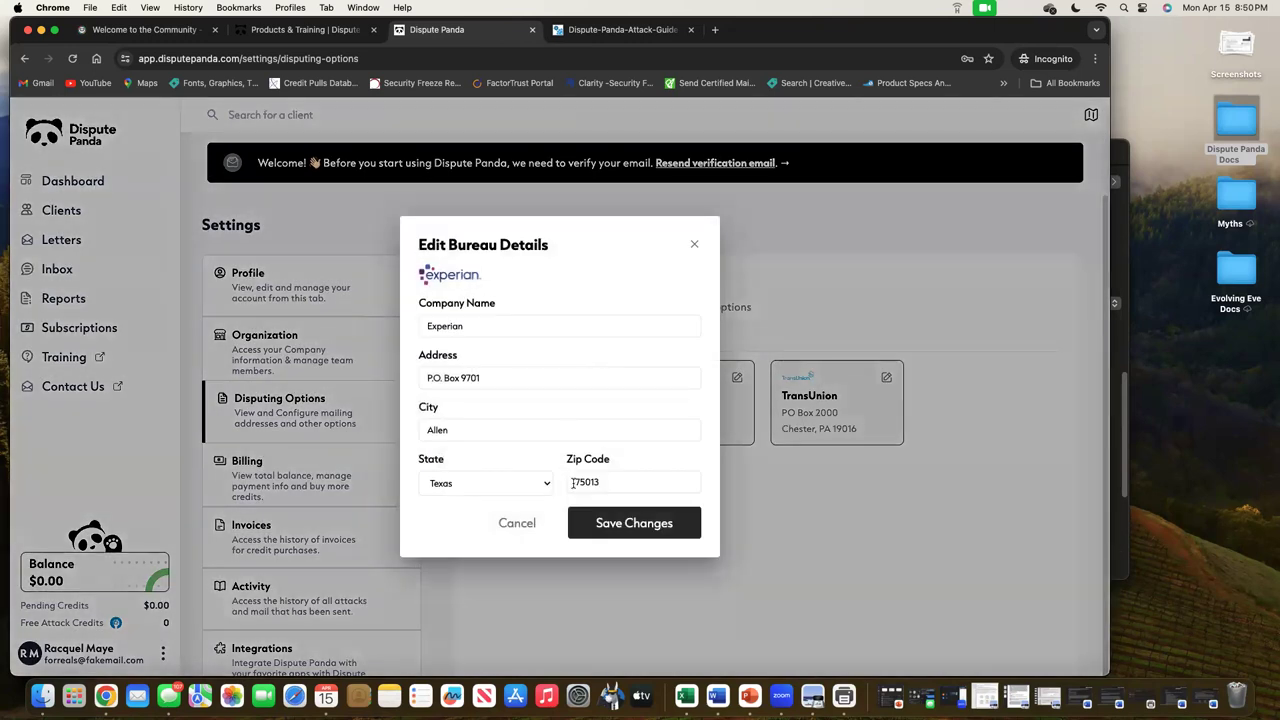
click(491, 381)
key(BackSpace)
text(6)
click(675, 527)
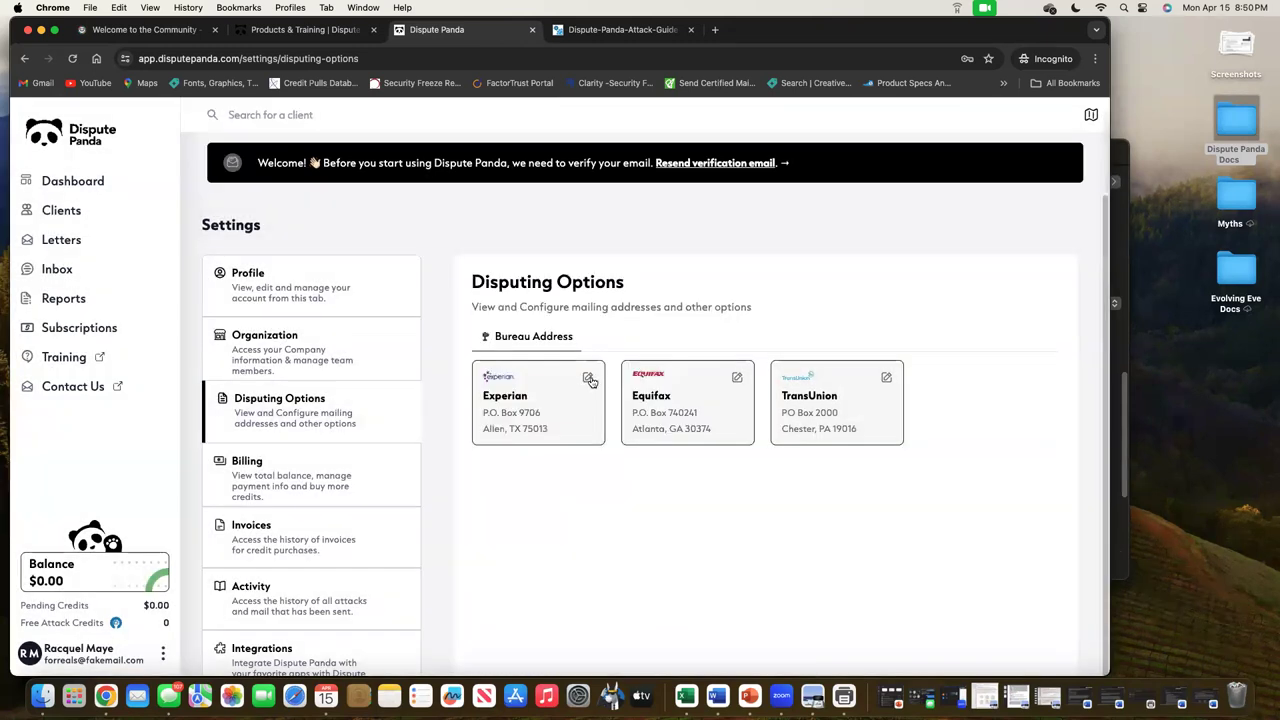
Restore Experian's address to P.O. Box 9701 and save
click(589, 378)
click(497, 370)
key(BackSpace)
text(1)
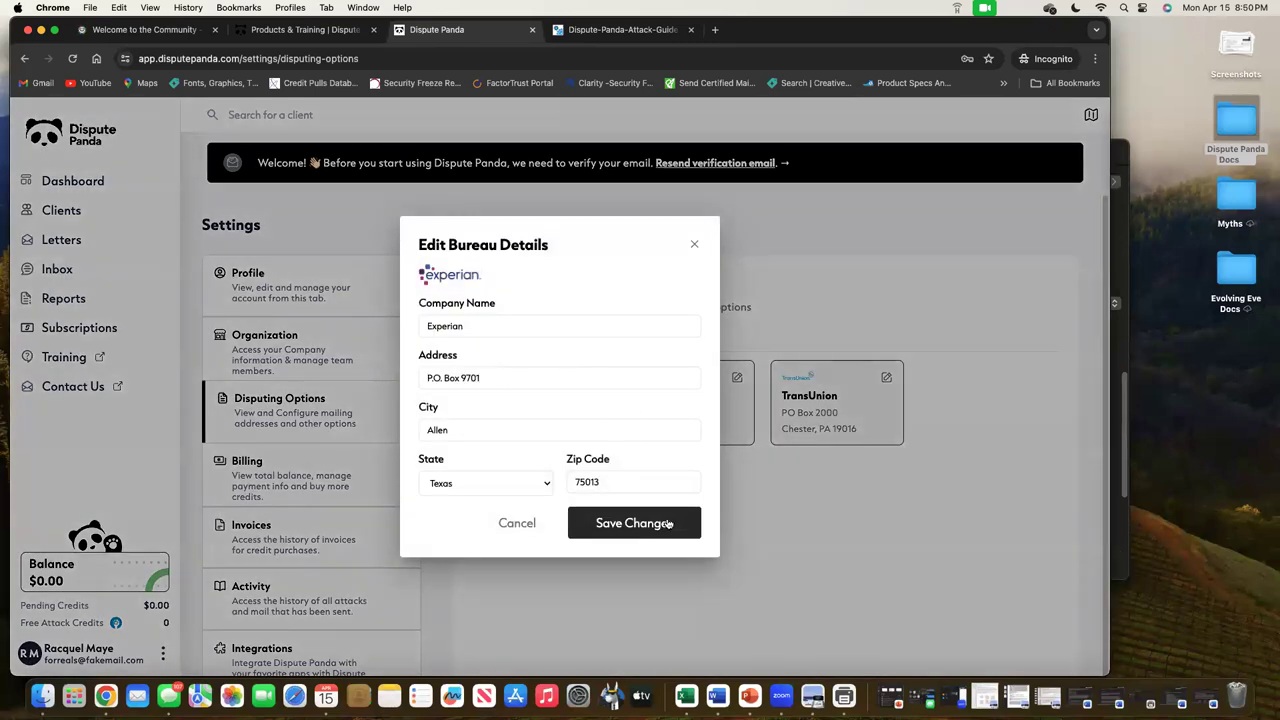
click(669, 524)
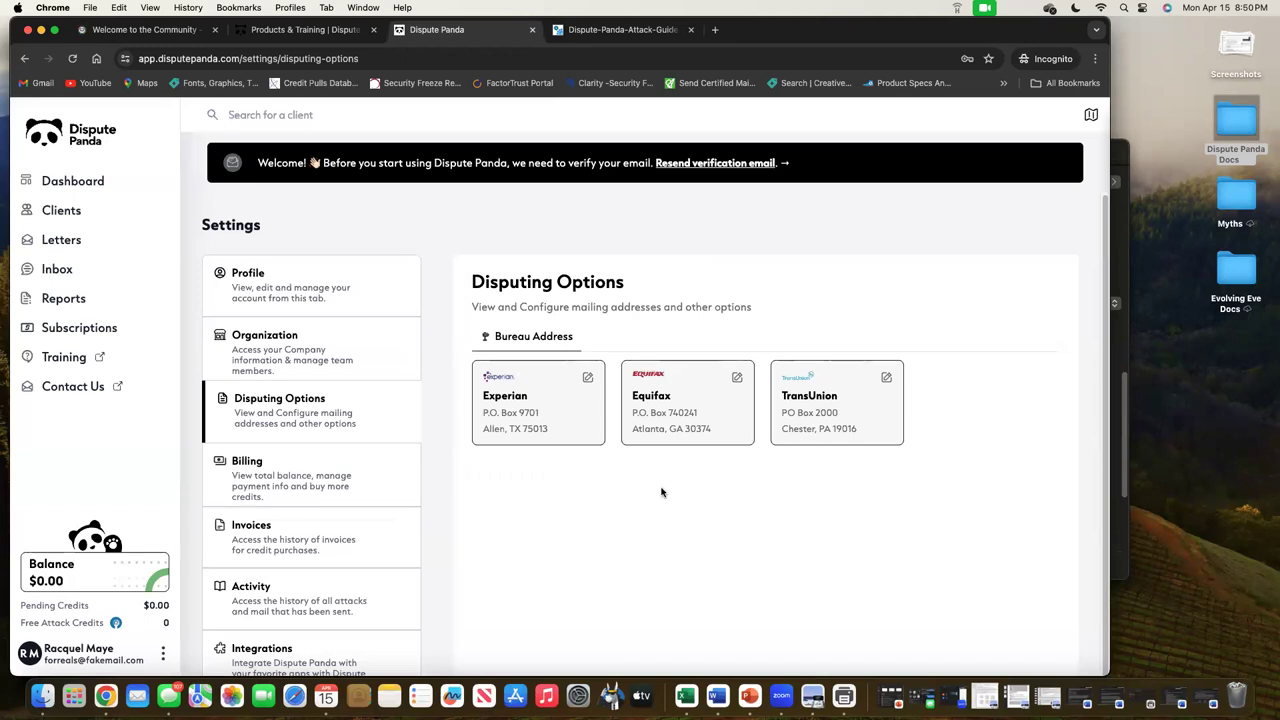
In Billing, check the Payment Method tab, then enter 100 as the direct credit purchase amount
click(330, 473)
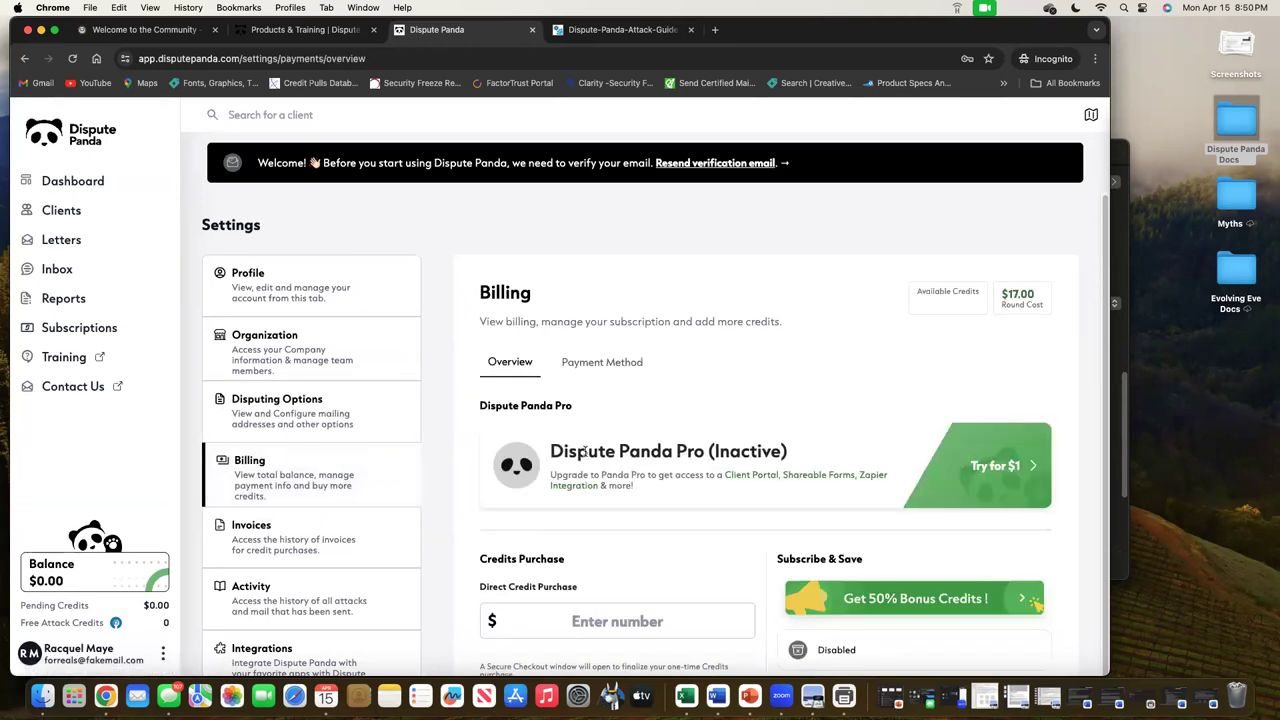
scroll(813, 452, down, 1)
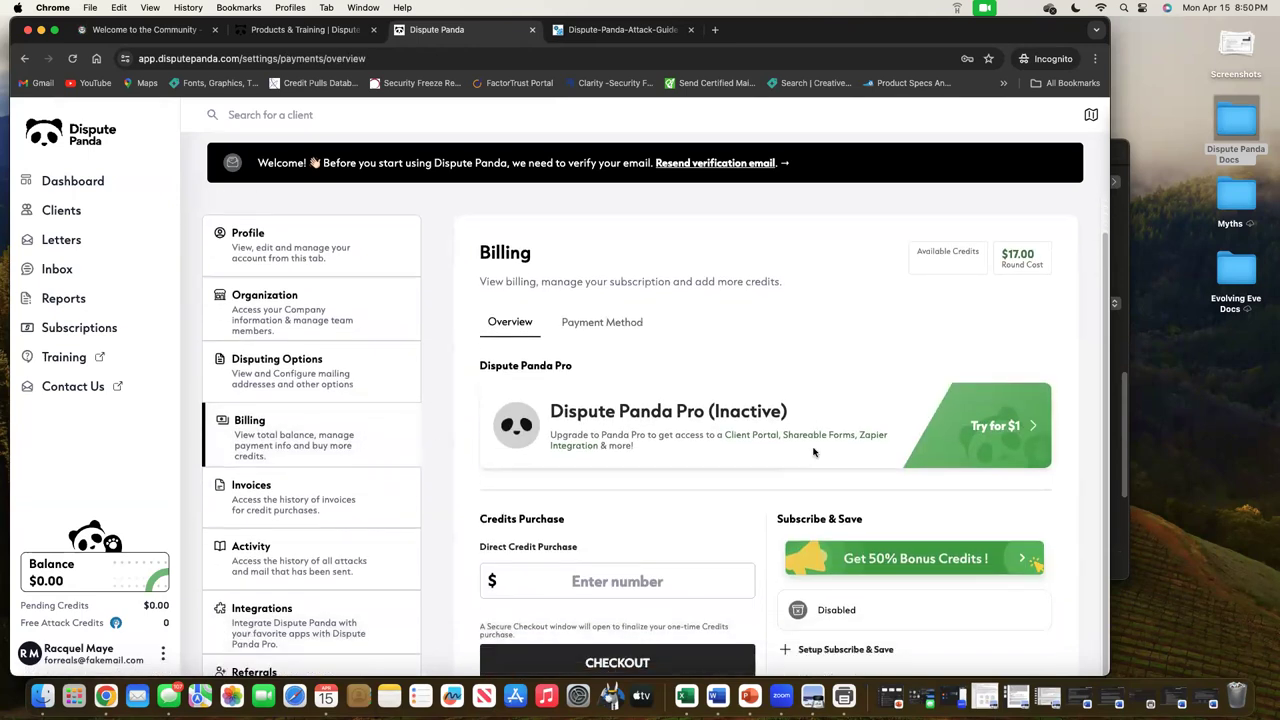
click(637, 321)
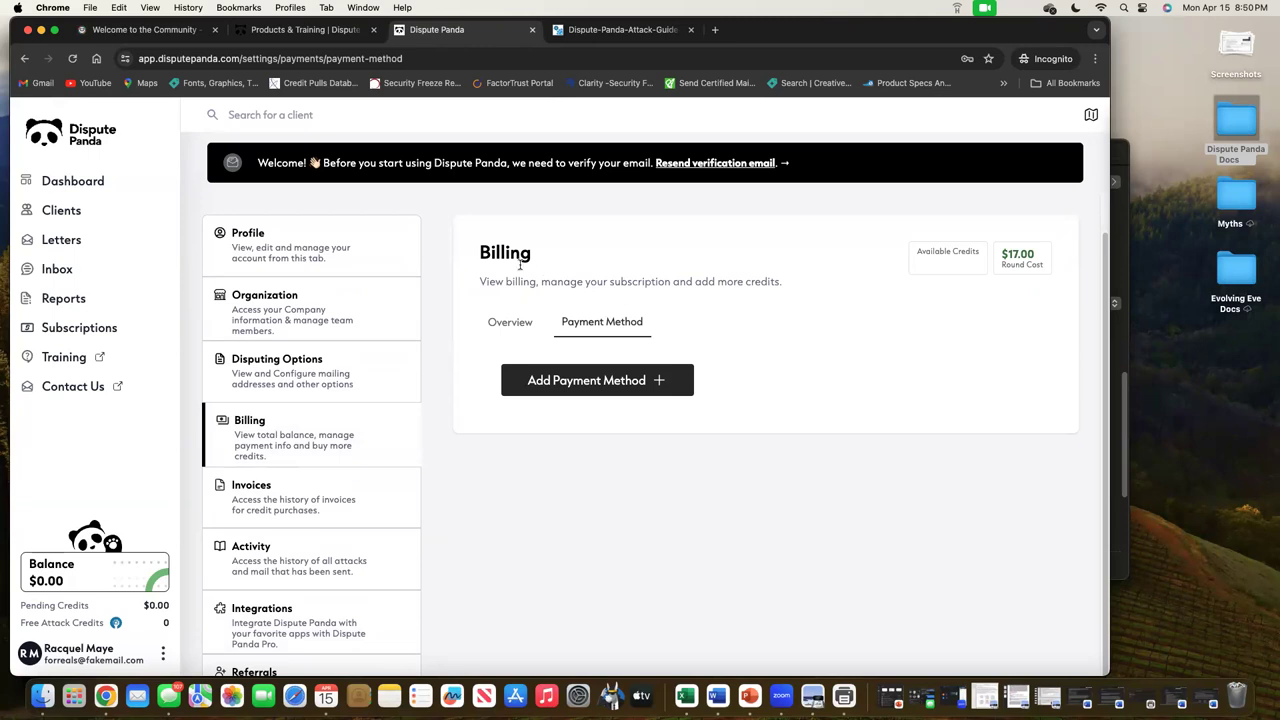
click(525, 324)
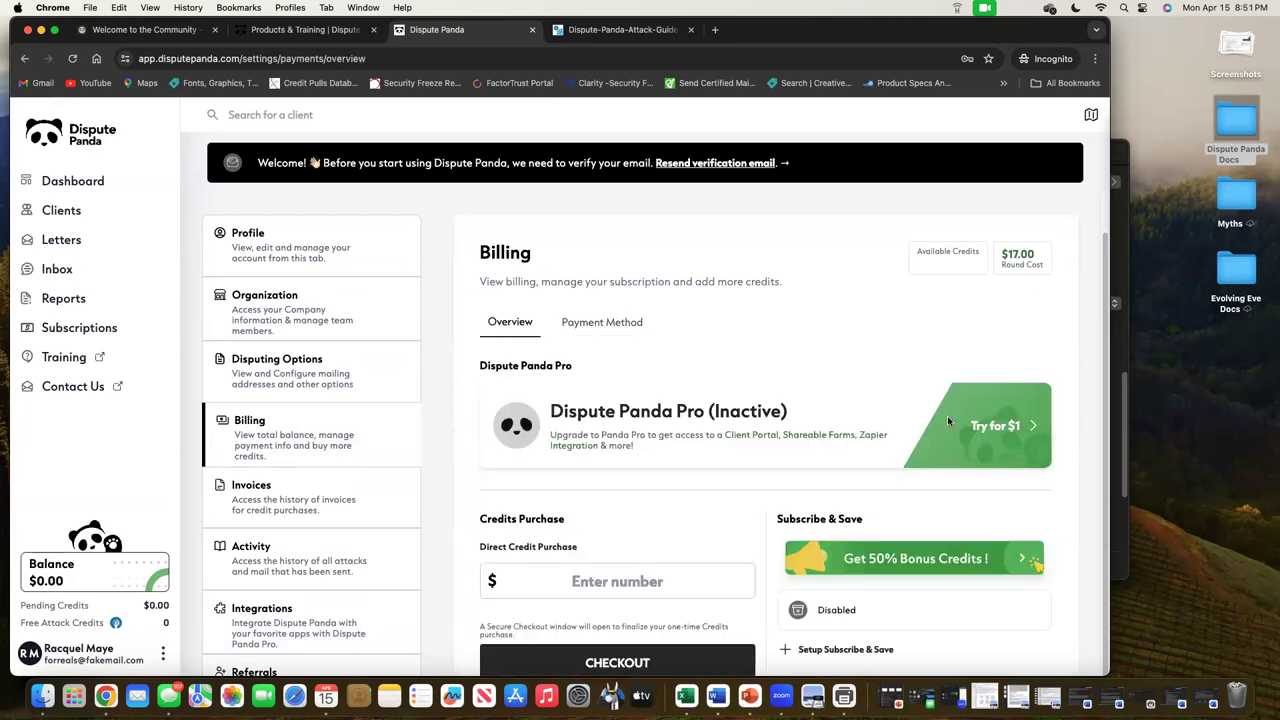
click(661, 582)
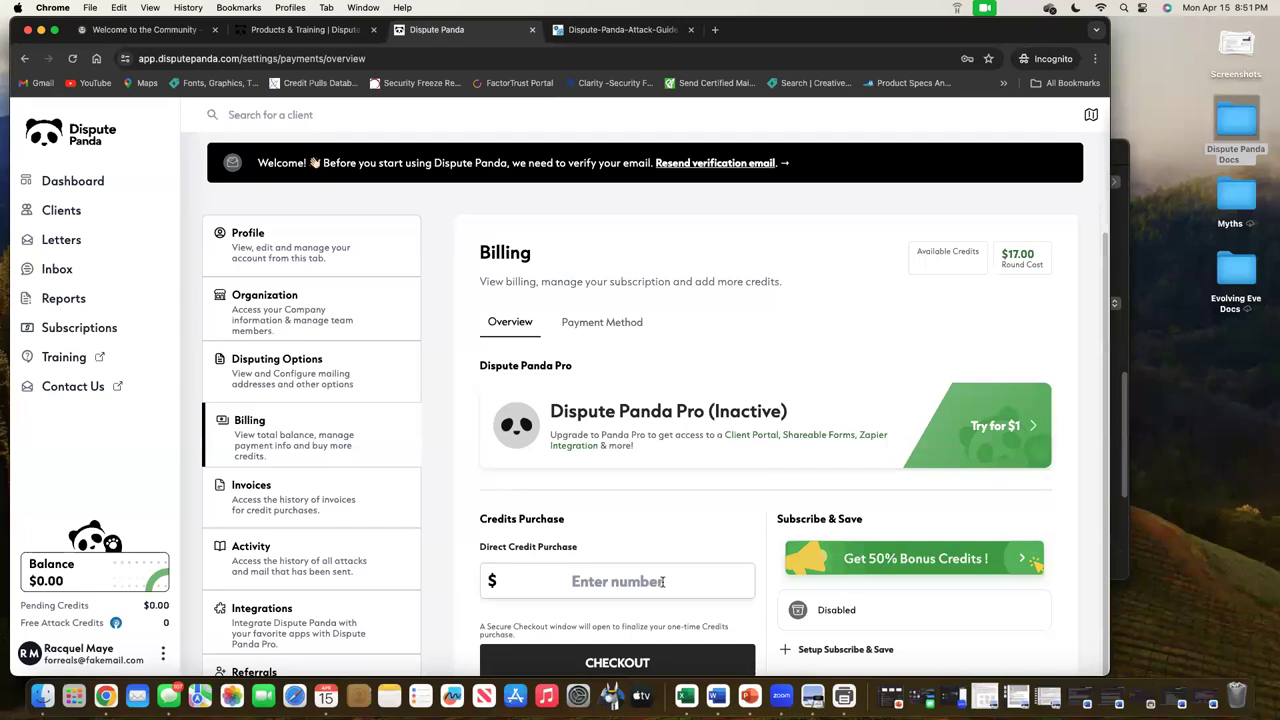
text(100)
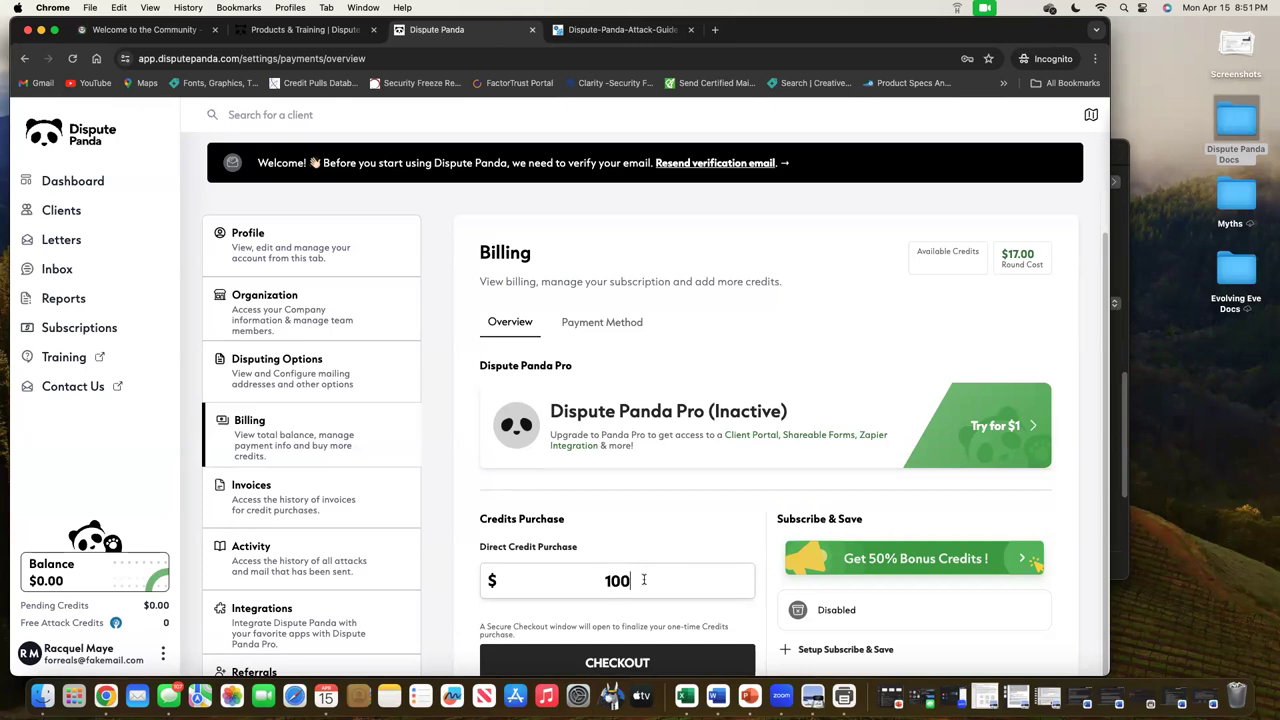
click(922, 560)
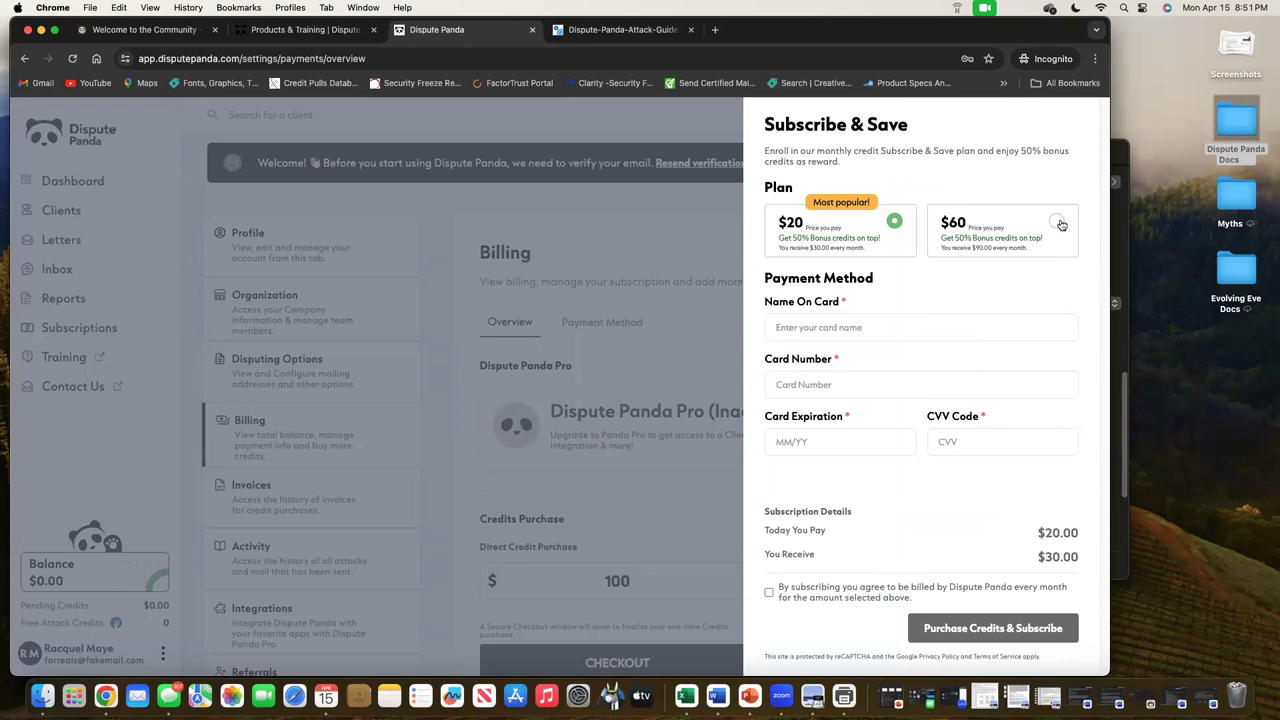
click(1058, 223)
click(894, 225)
click(645, 593)
click(645, 590)
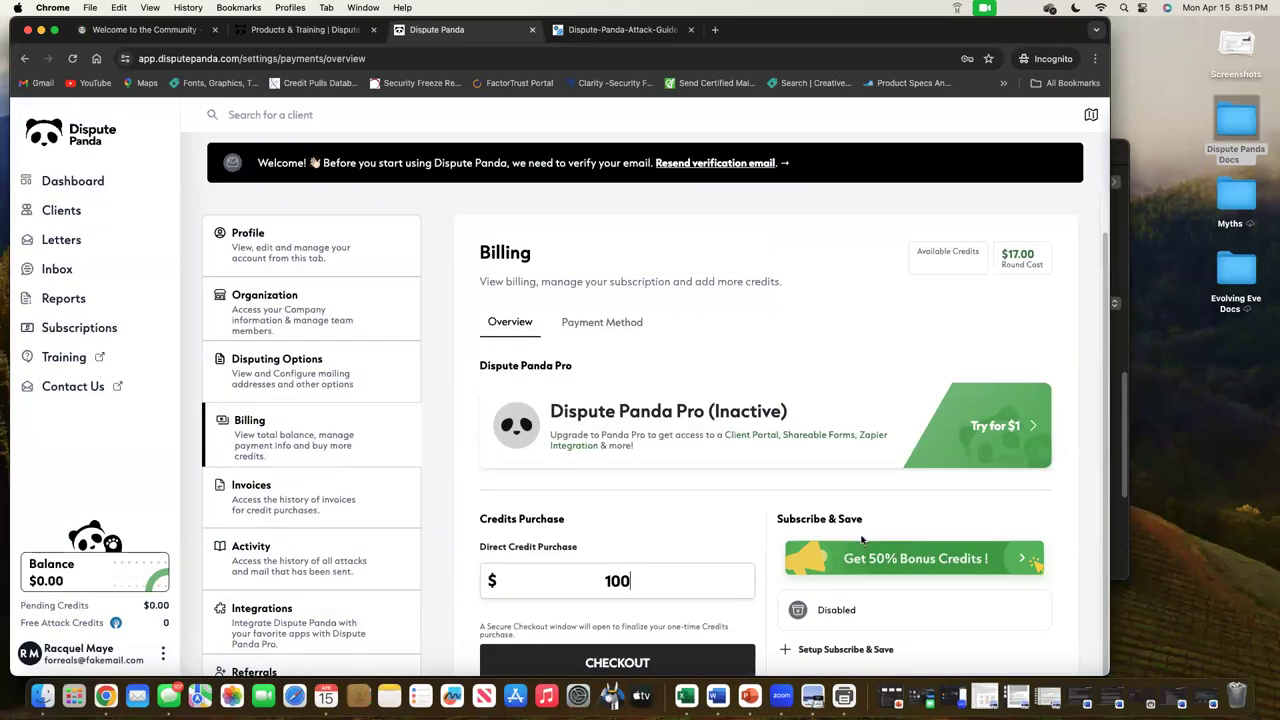
drag(660, 583, 582, 586)
Open Invoices and view its Panda PRO and Statements tabs
click(340, 489)
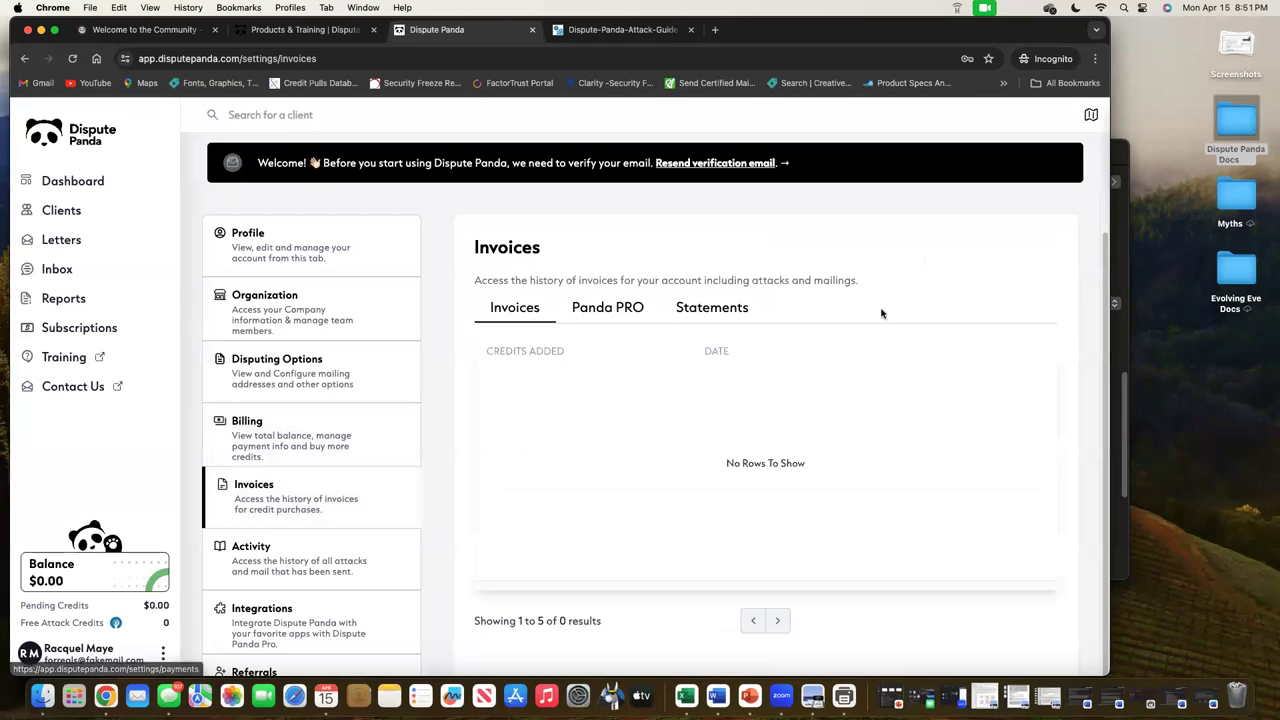
click(605, 310)
click(735, 309)
Open Activity and switch between its Attacks, Mailing and Attack Credits tabs, ending on Attacks
click(342, 563)
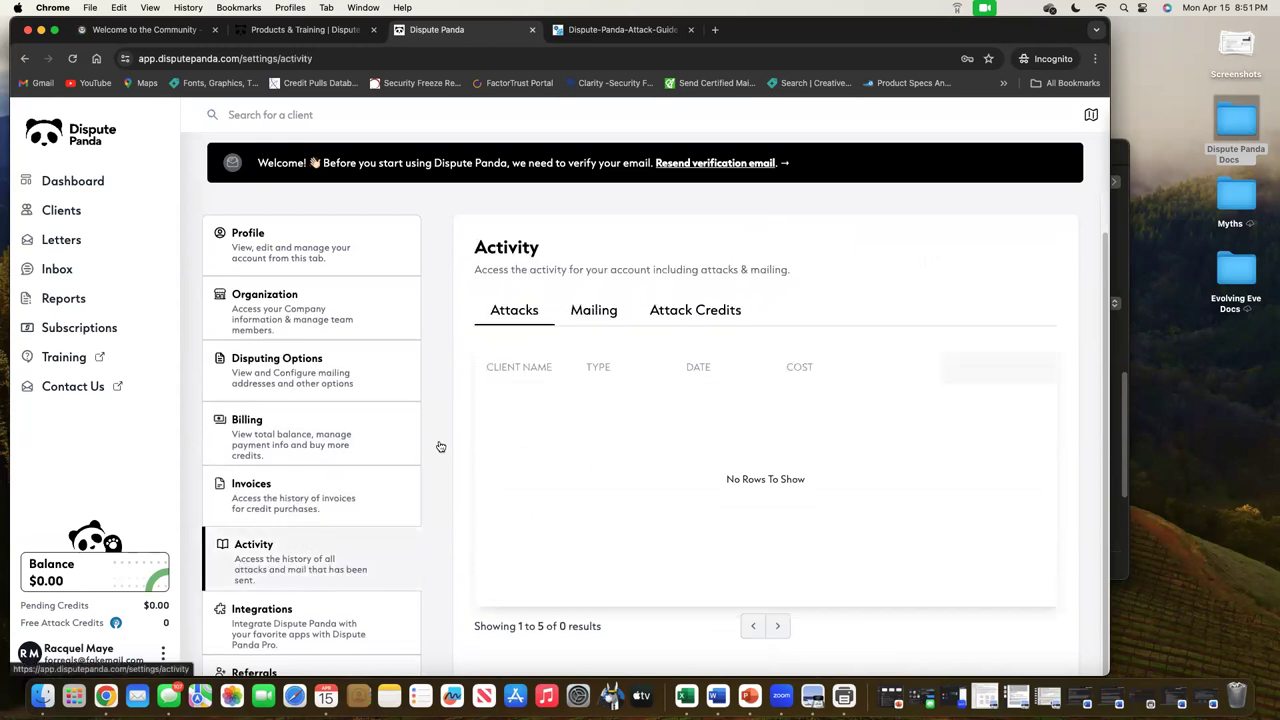
click(615, 310)
click(712, 308)
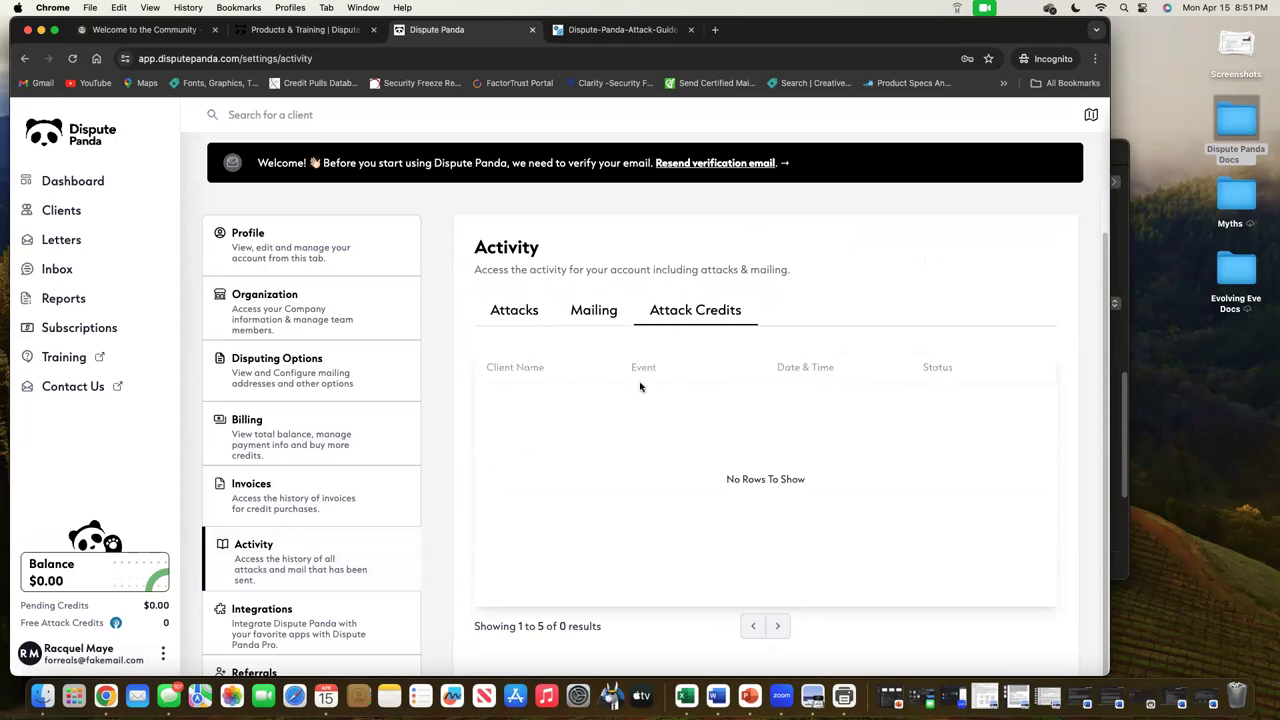
click(534, 317)
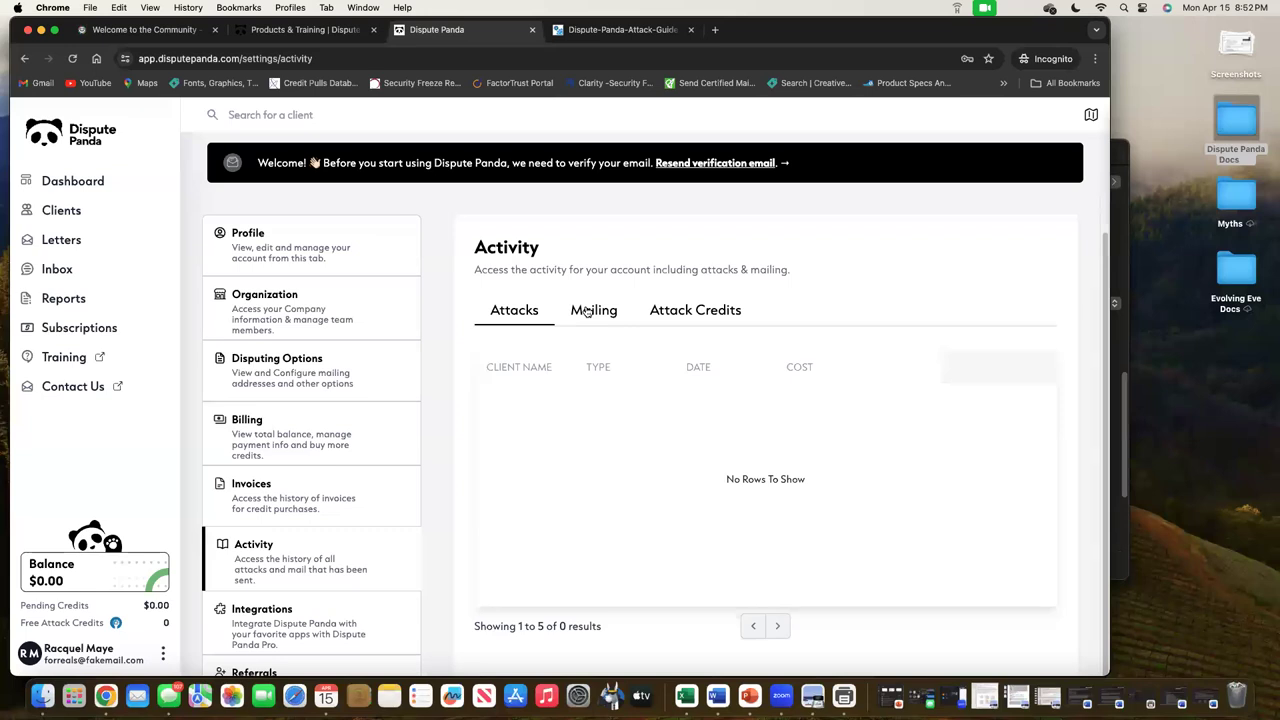
click(693, 318)
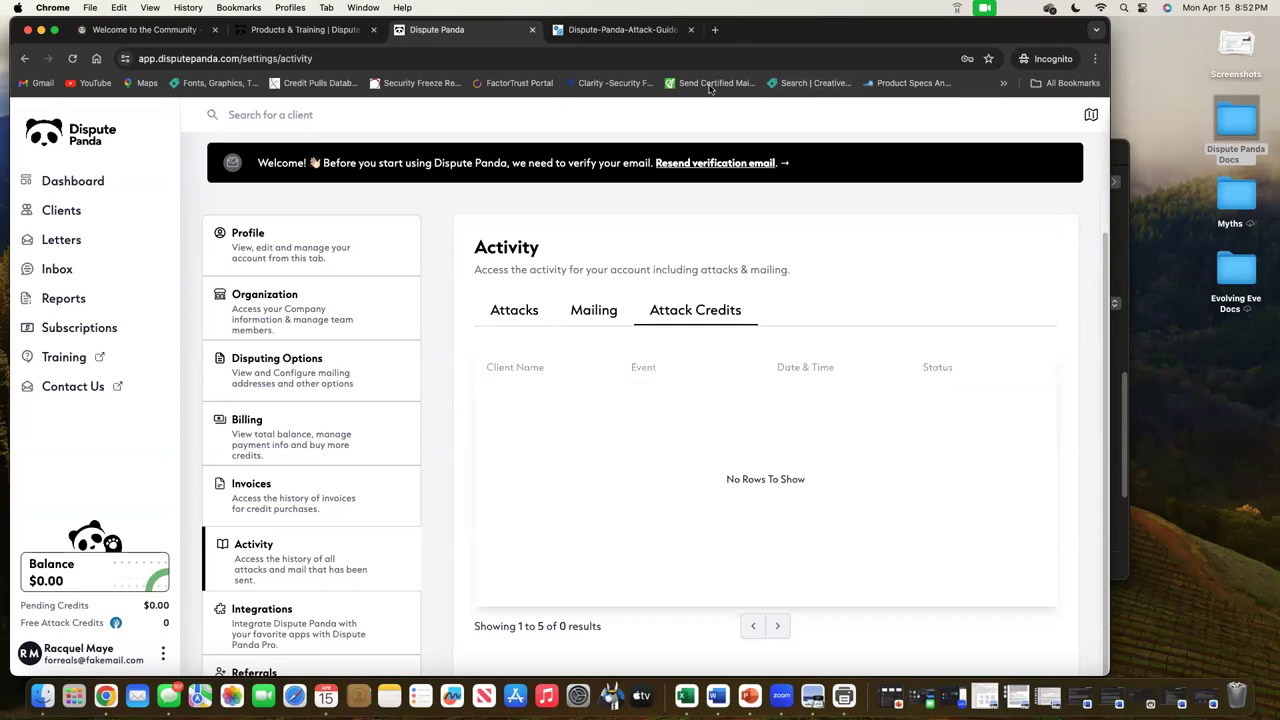
click(517, 318)
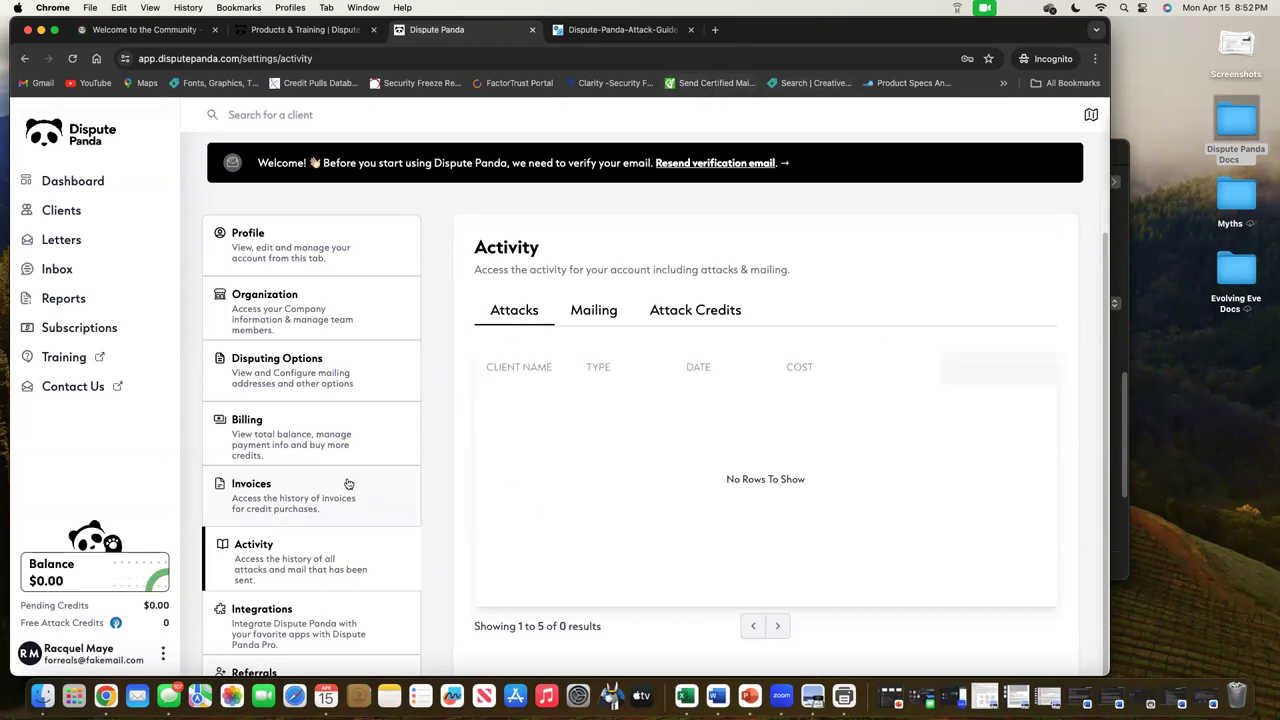
View the Integrations page's Pro-only Zapier offer, then open the Referral Agreement from Referrals
click(324, 632)
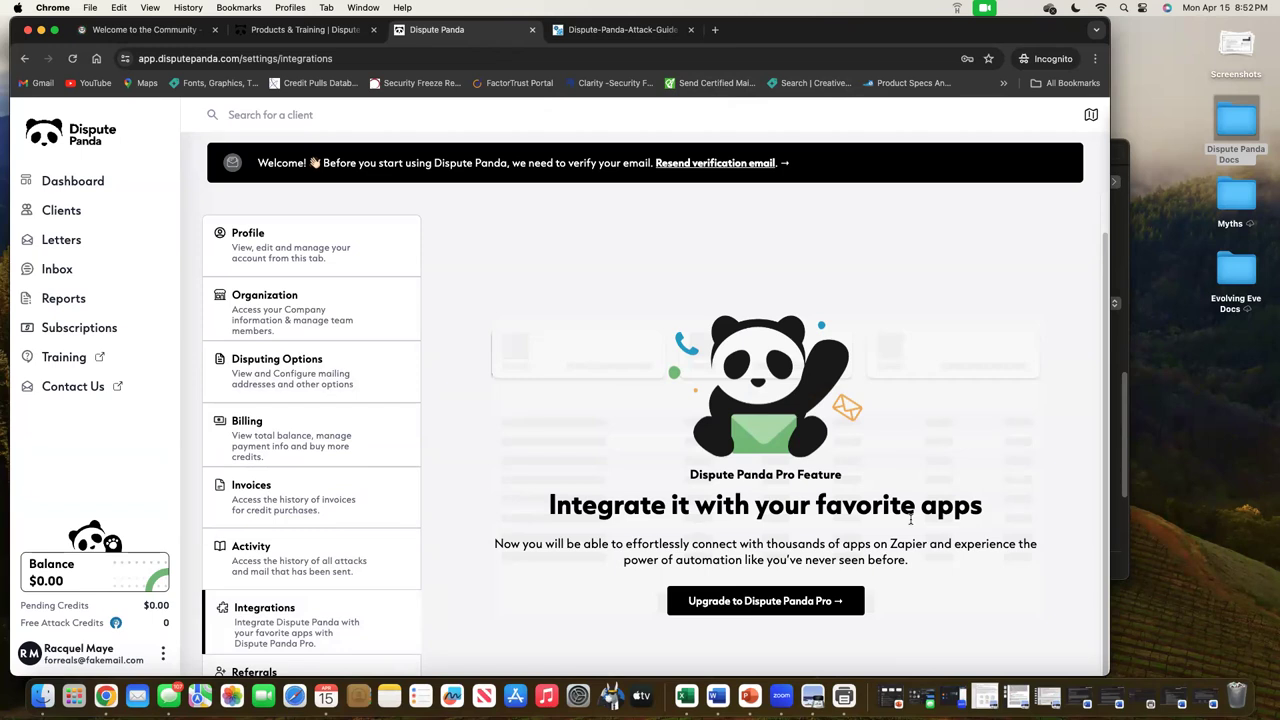
click(317, 671)
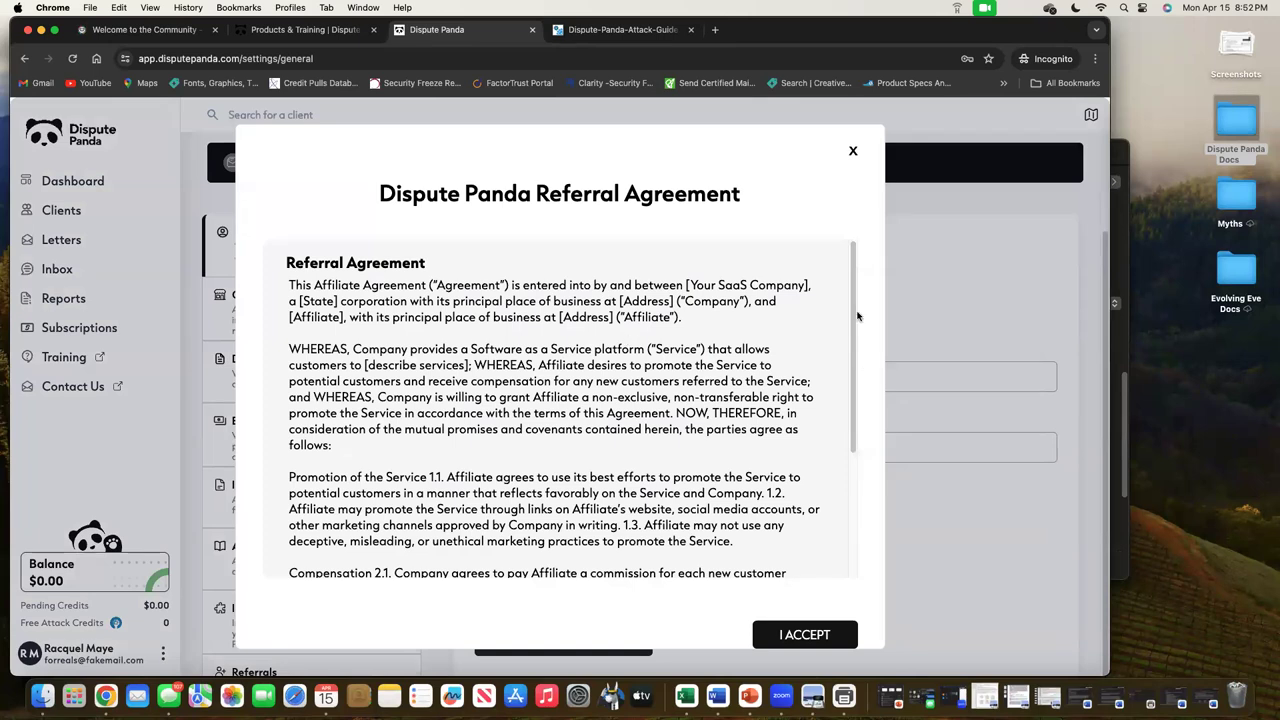
Close the Referral Agreement and switch to the Proof of id needed image in Preview
click(852, 151)
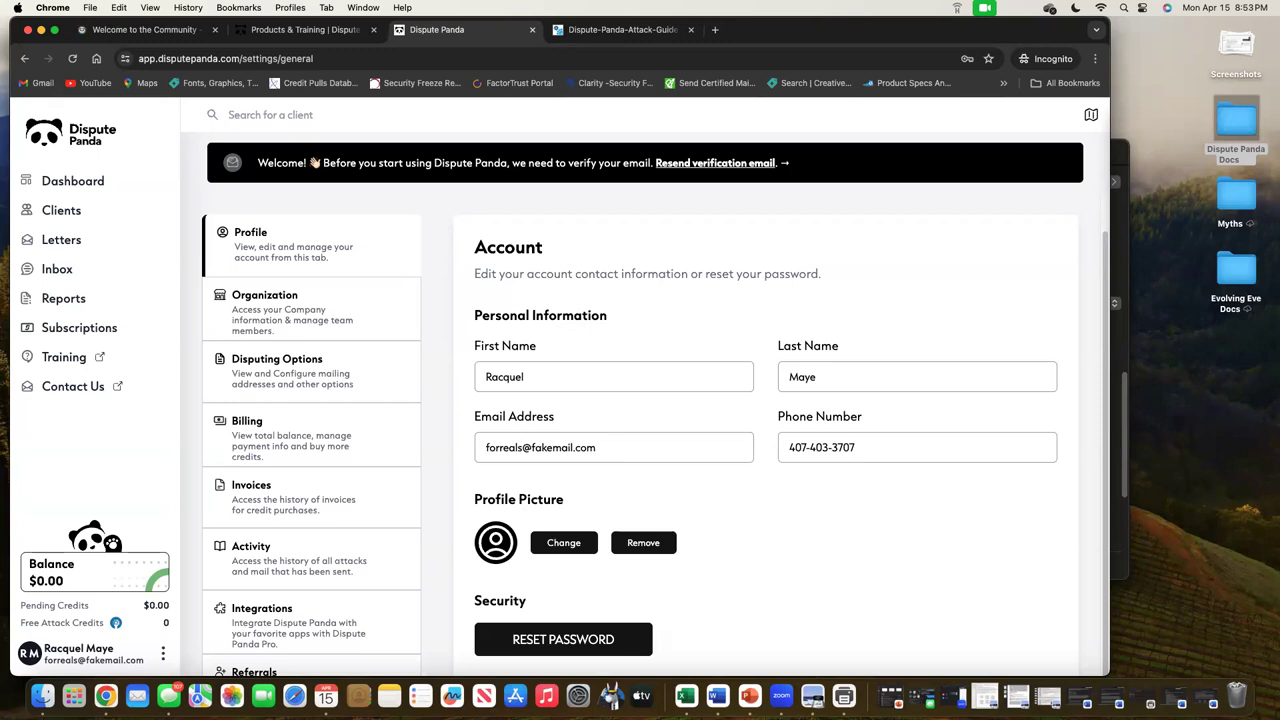
key(super+Tab)
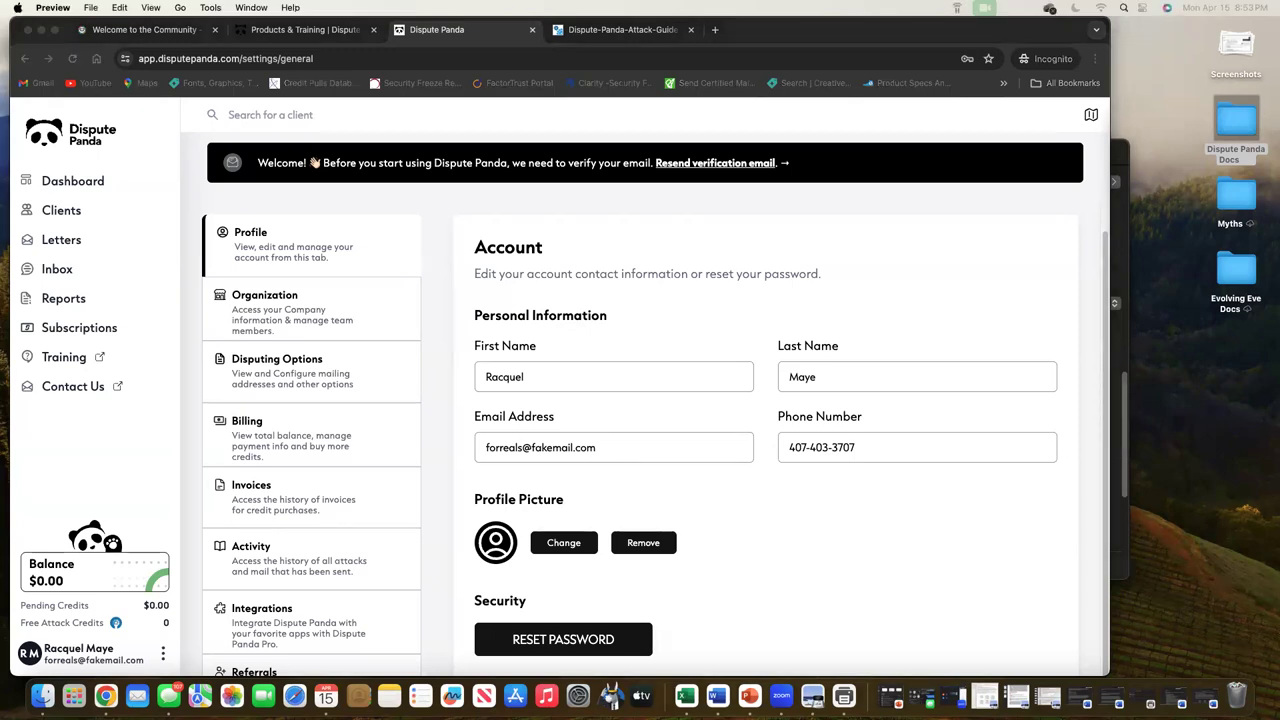
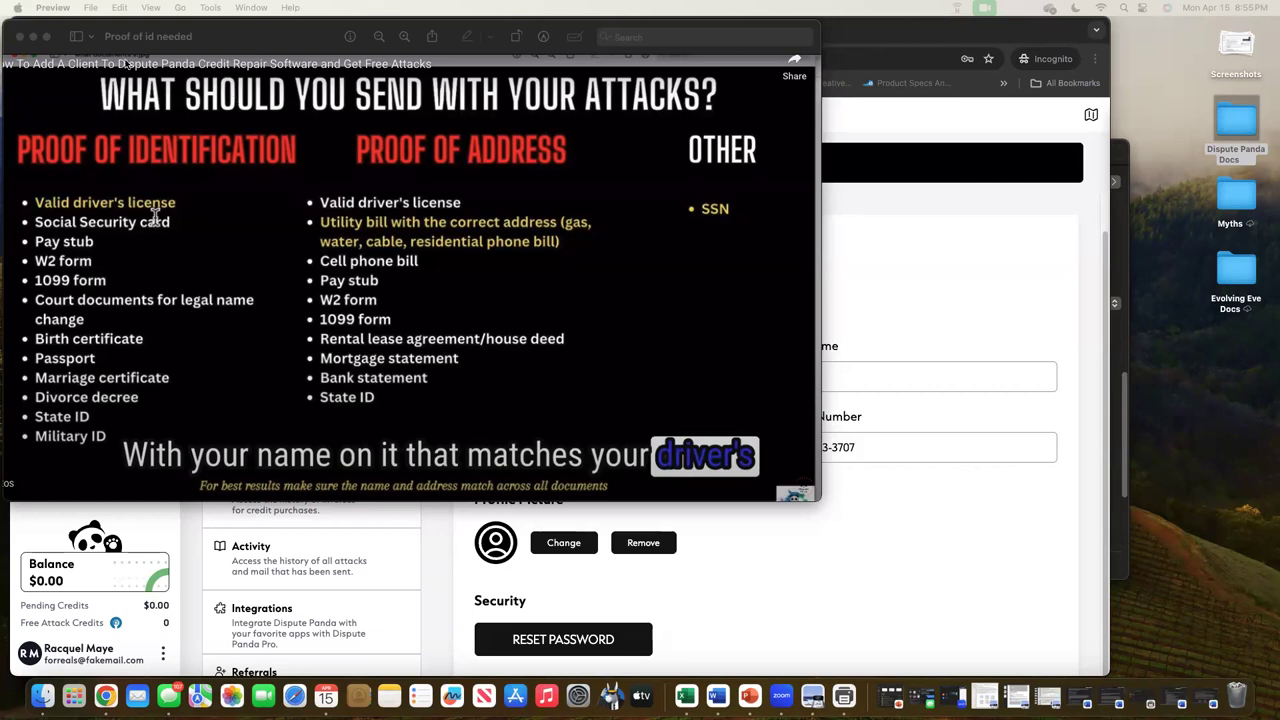
Close the proof-of-identification slide in Preview to return to the Dispute Panda account settings page
click(16, 40)
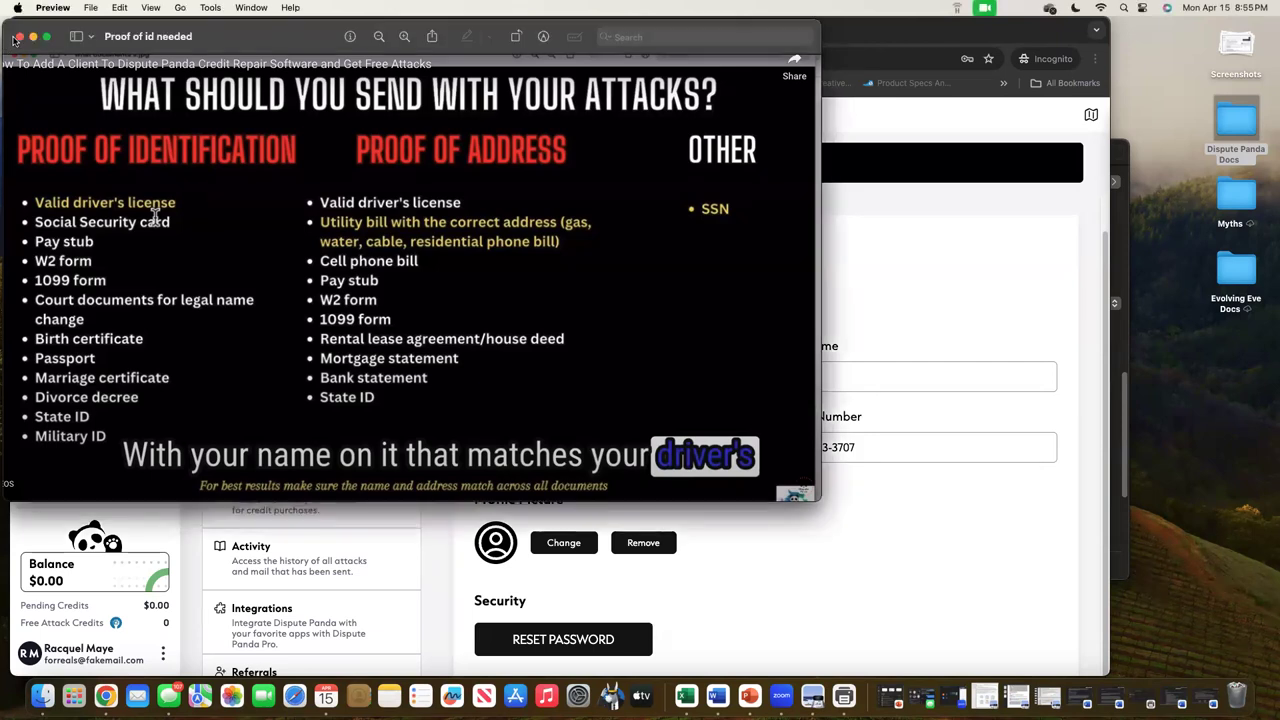
click(18, 37)
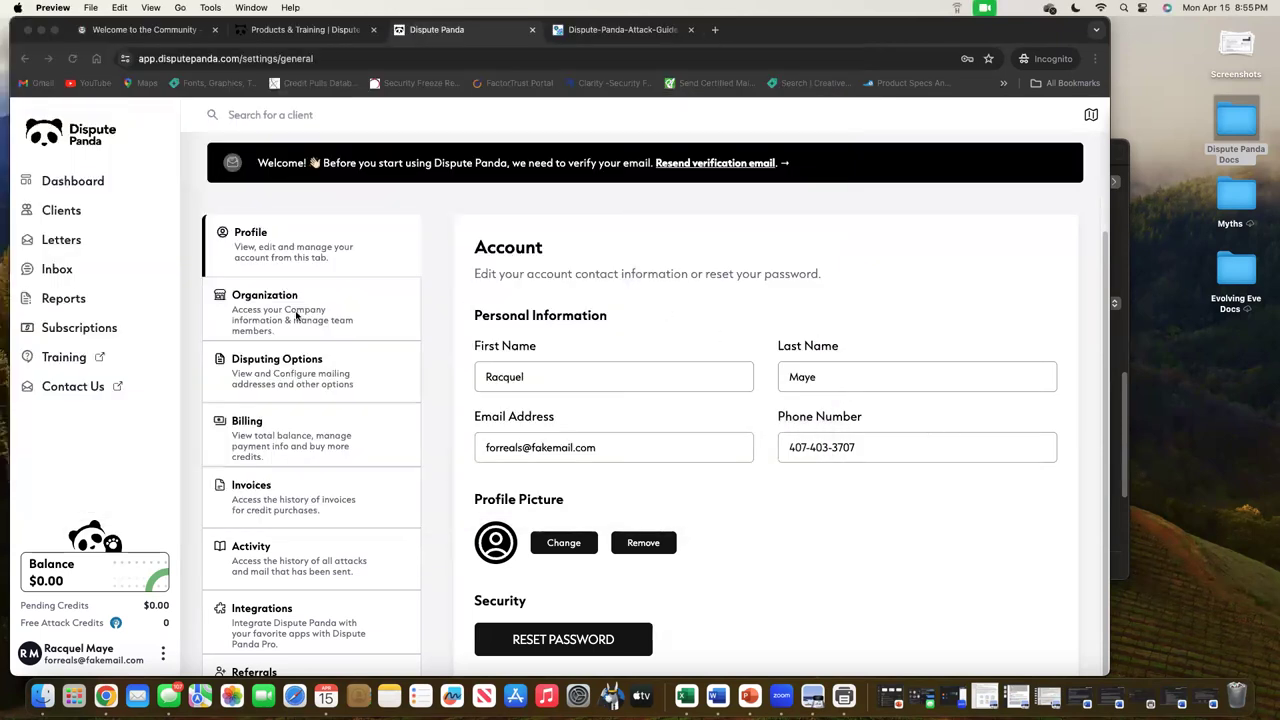
Create a new client from the Clients list and enter the client's first and last name
click(83, 212)
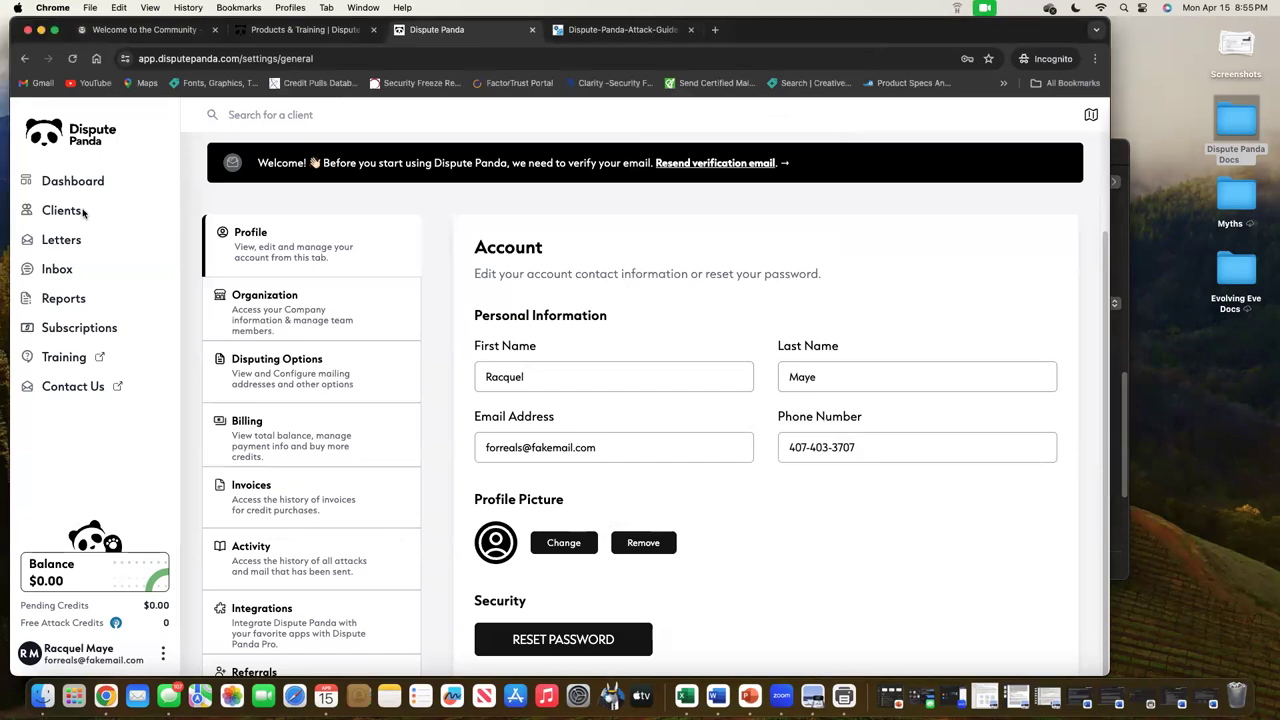
click(1048, 217)
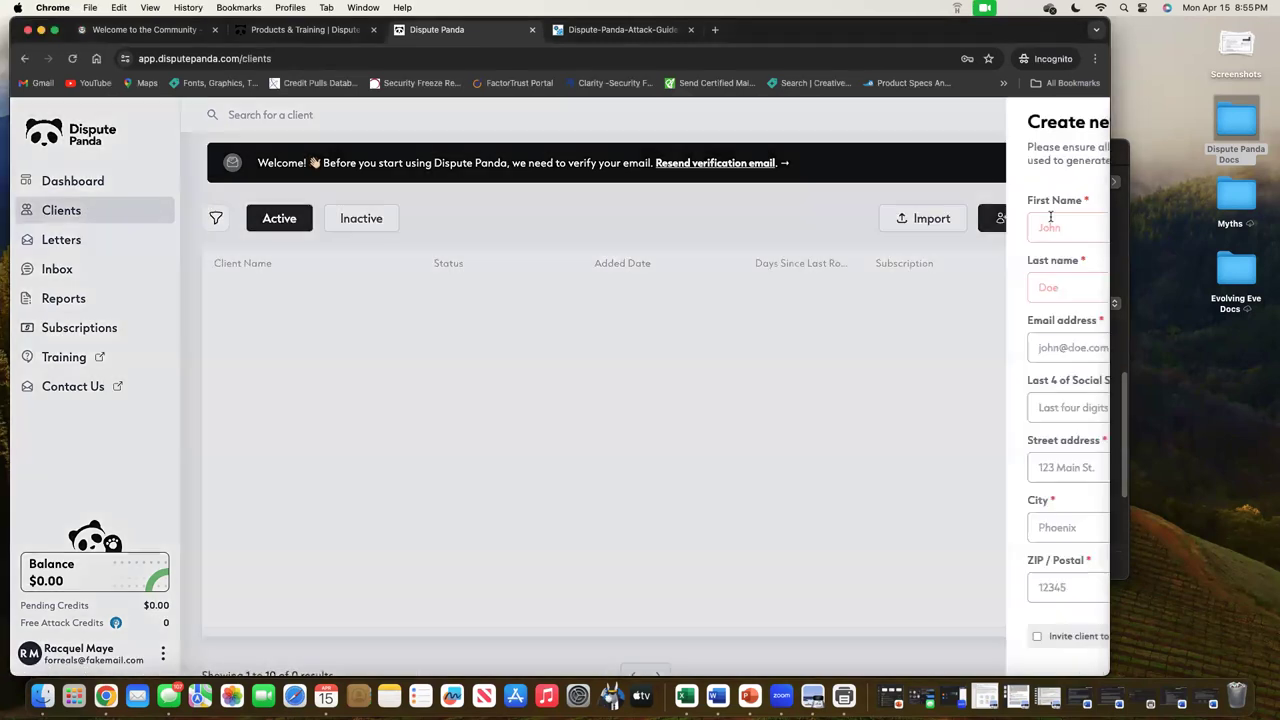
click(818, 229)
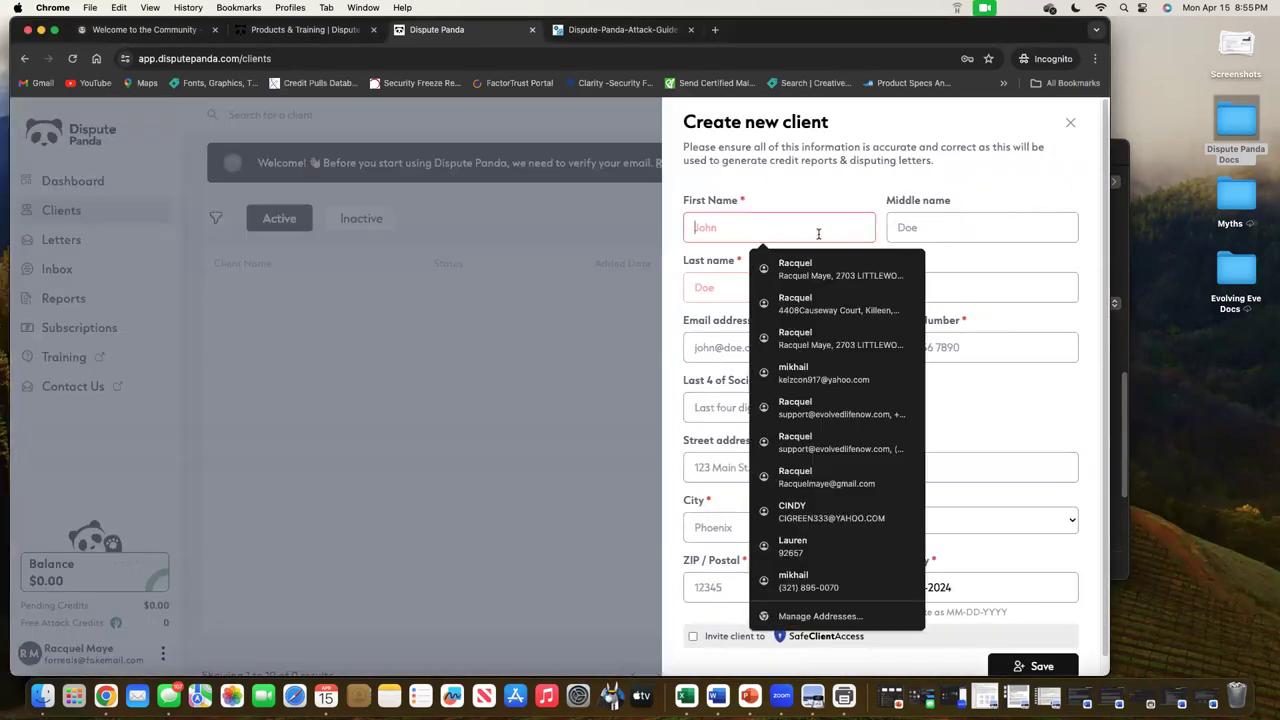
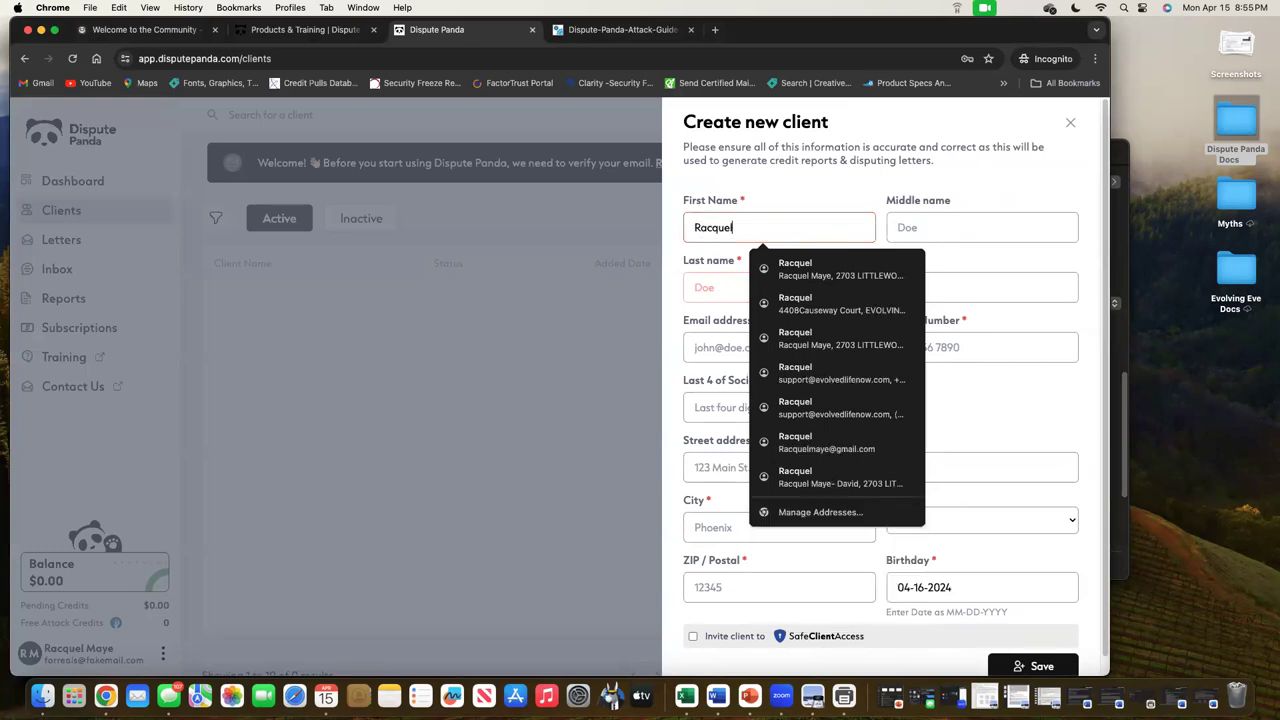
key(Tab)
key(Tab)
key(Tab)
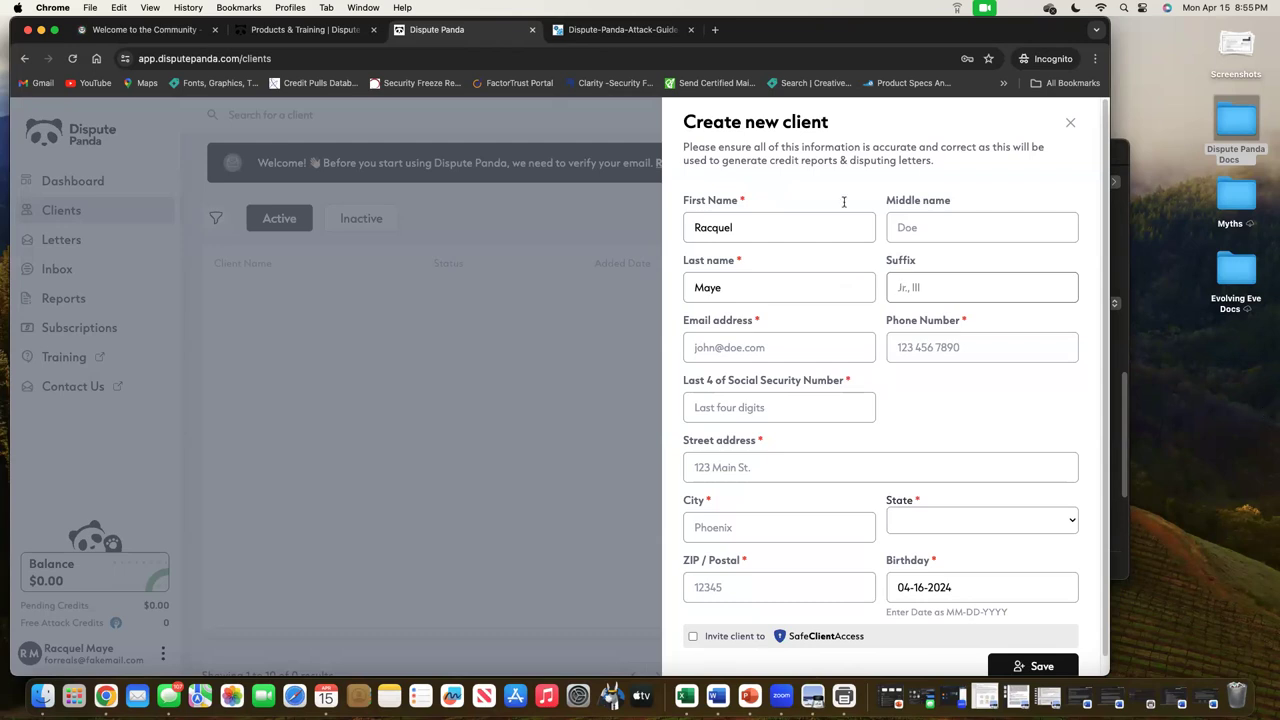
click(630, 29)
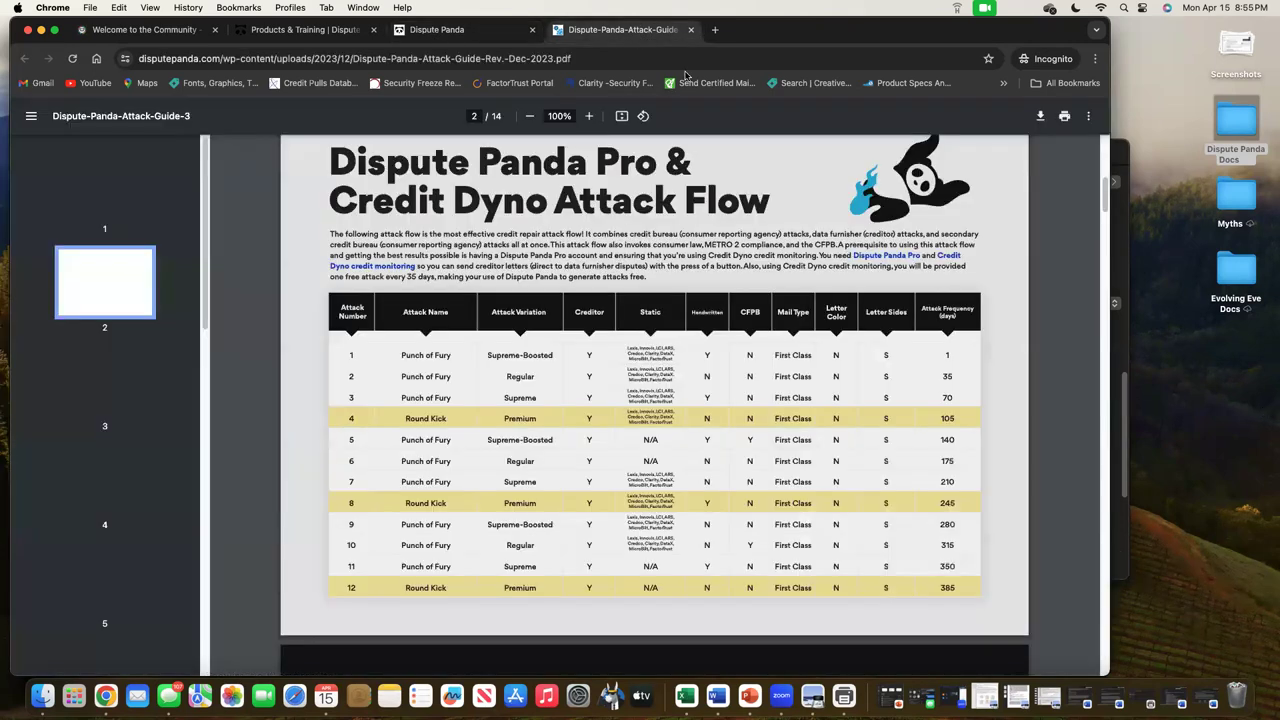
click(589, 117)
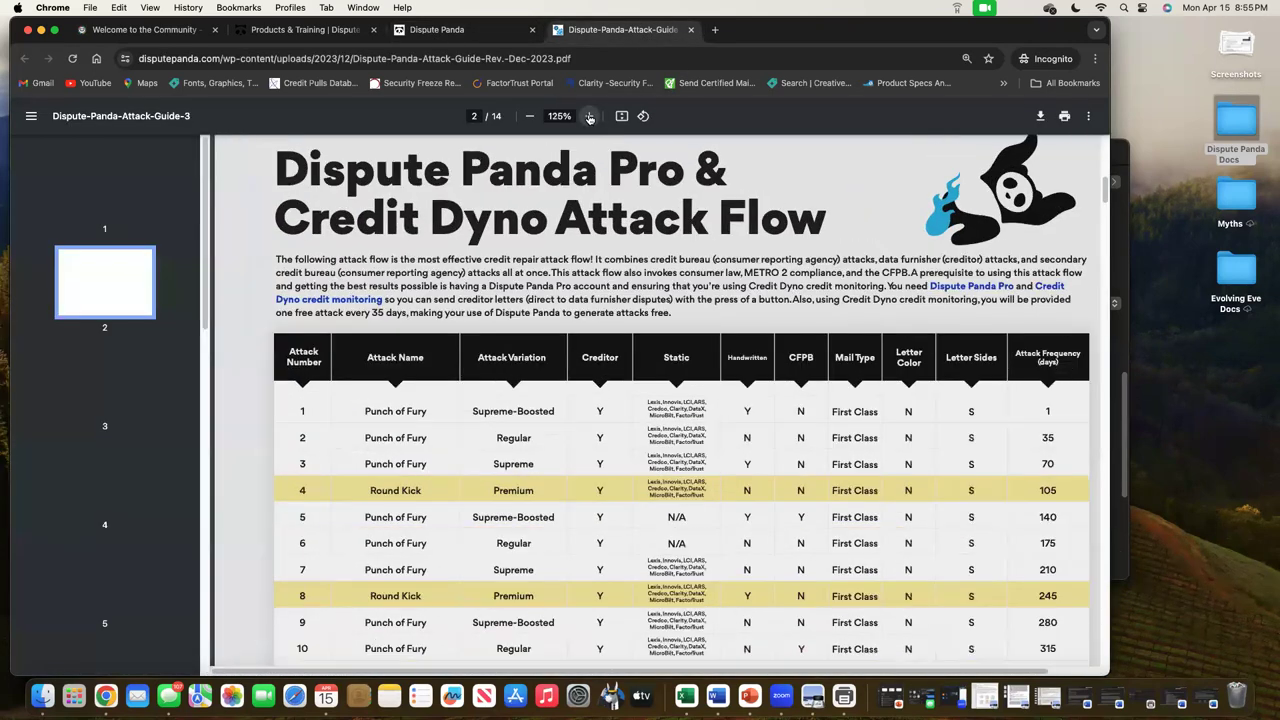
drag(1132, 407, 1240, 405)
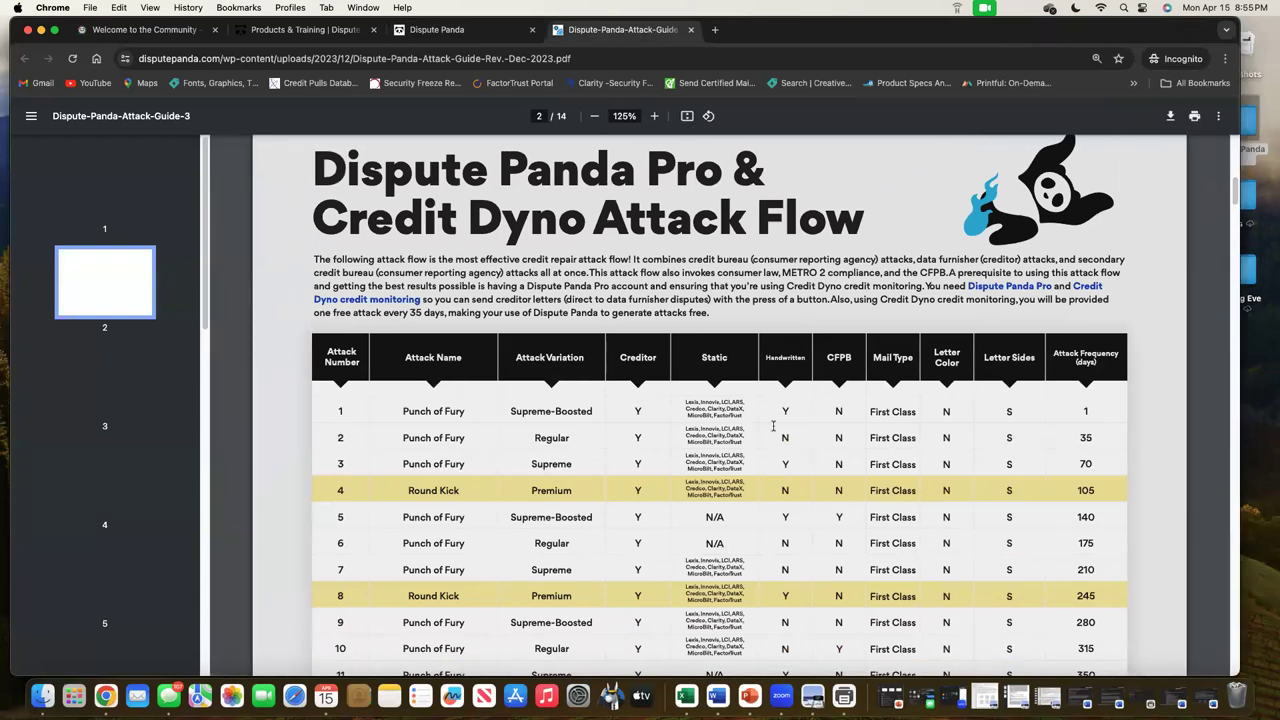
scroll(773, 426, down, 2)
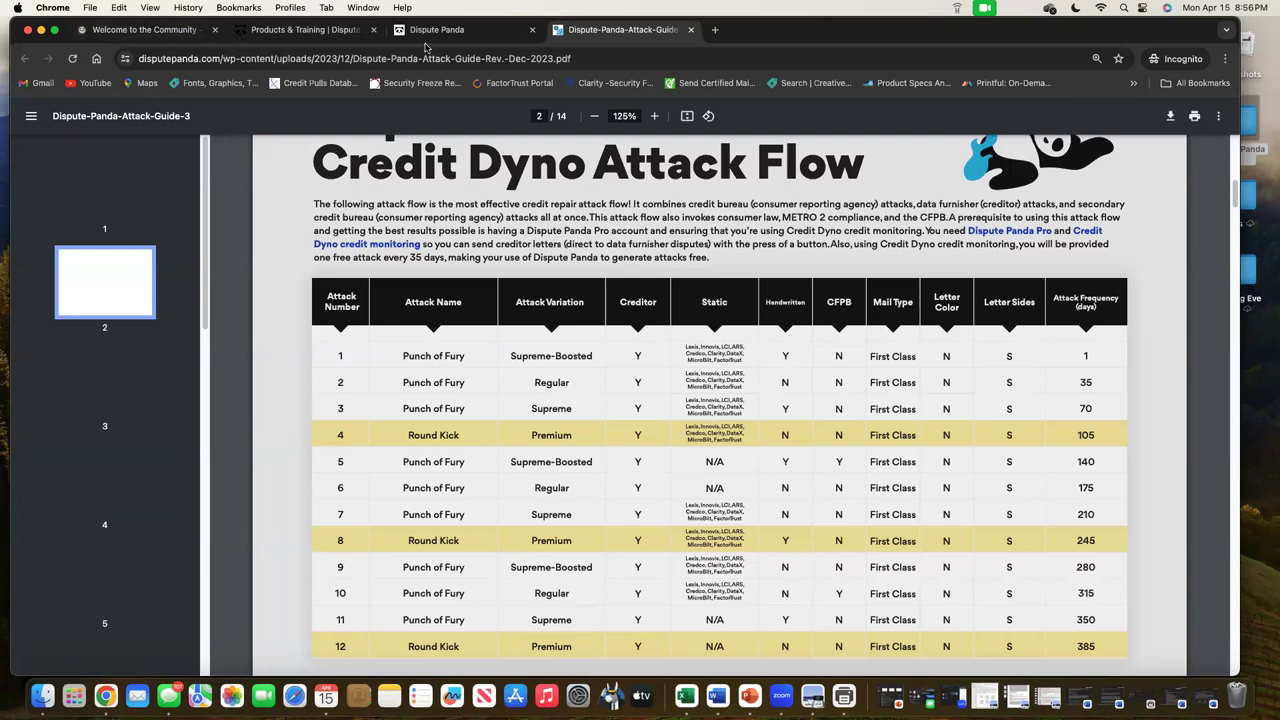
click(460, 42)
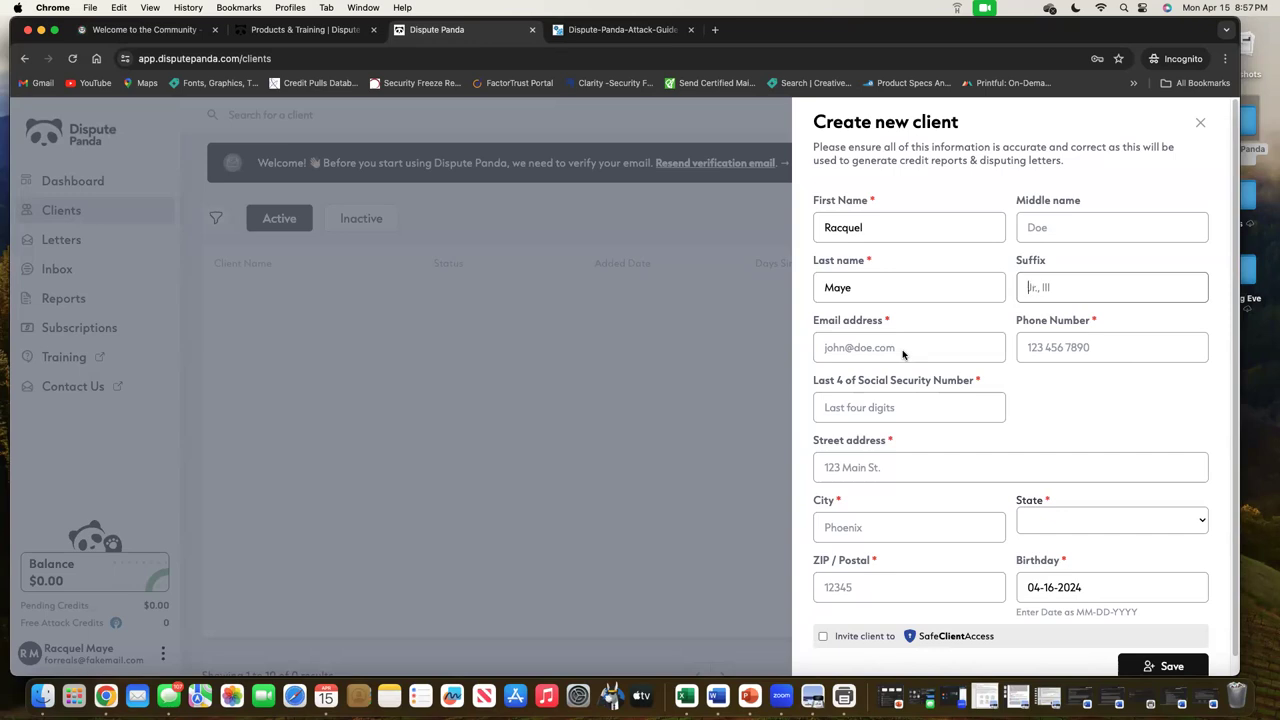
Enter the client's e-mail address, phone number and last four SSN digits
click(908, 352)
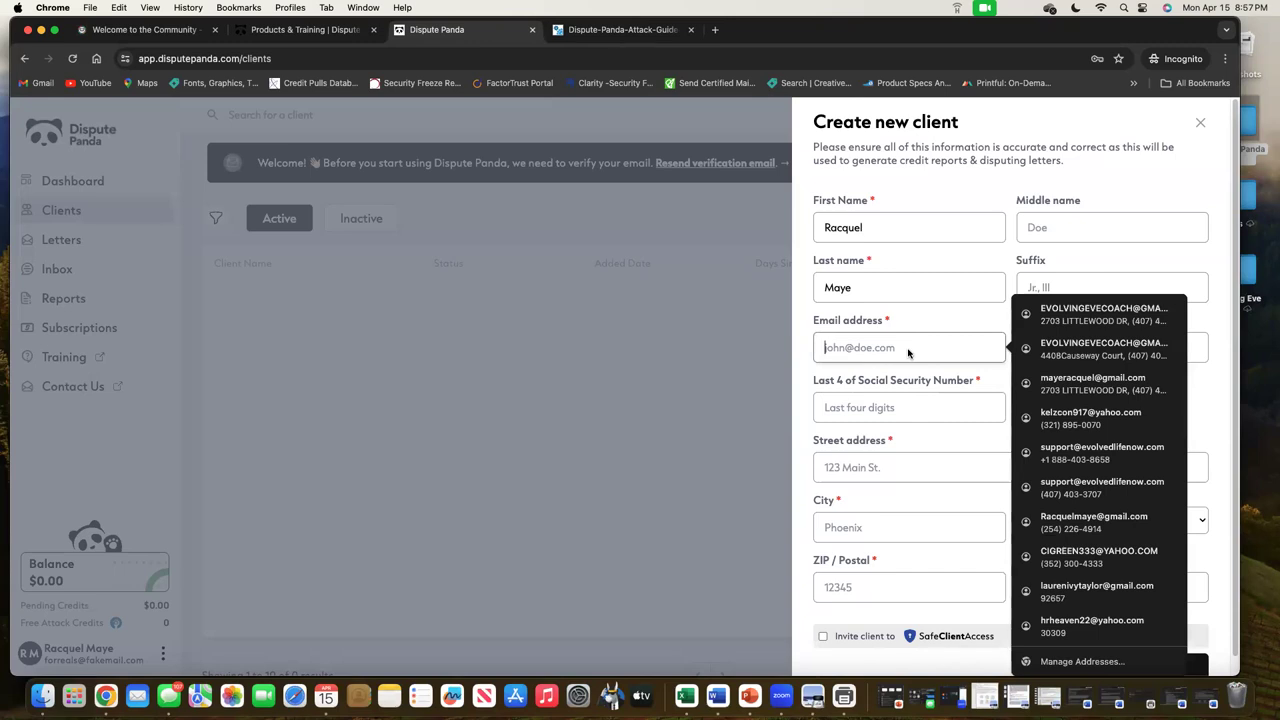
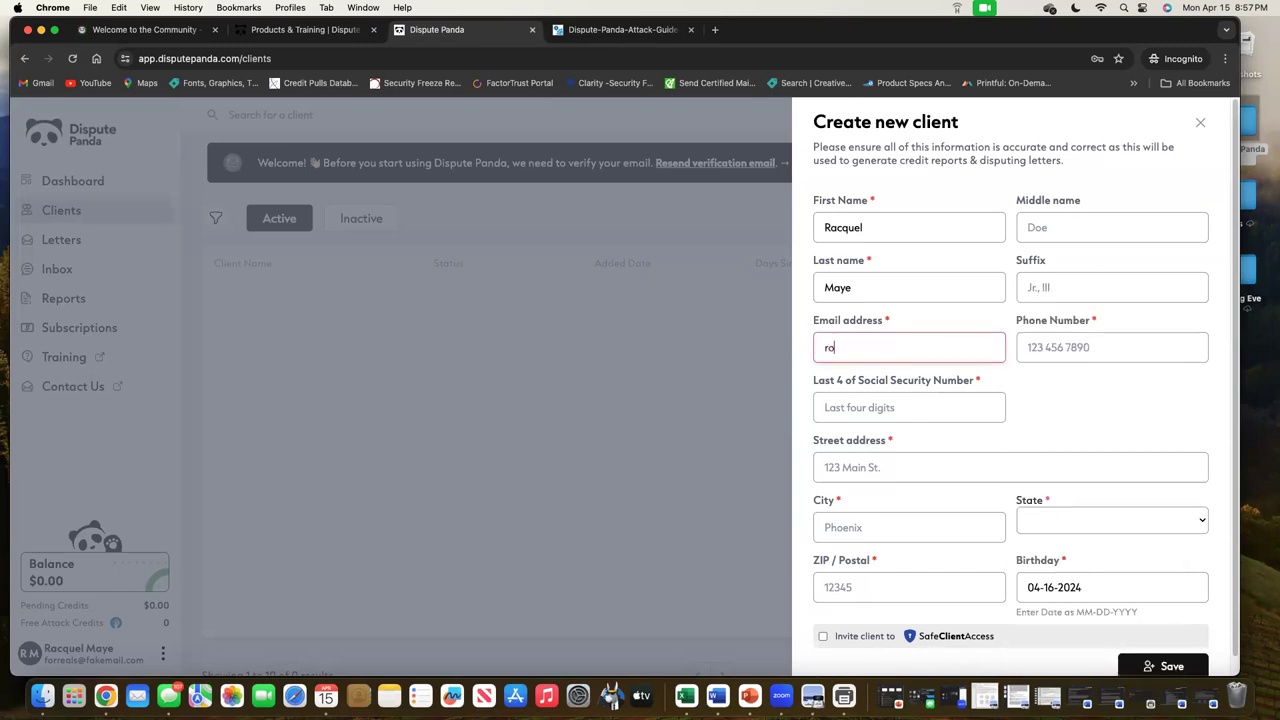
key(Tab)
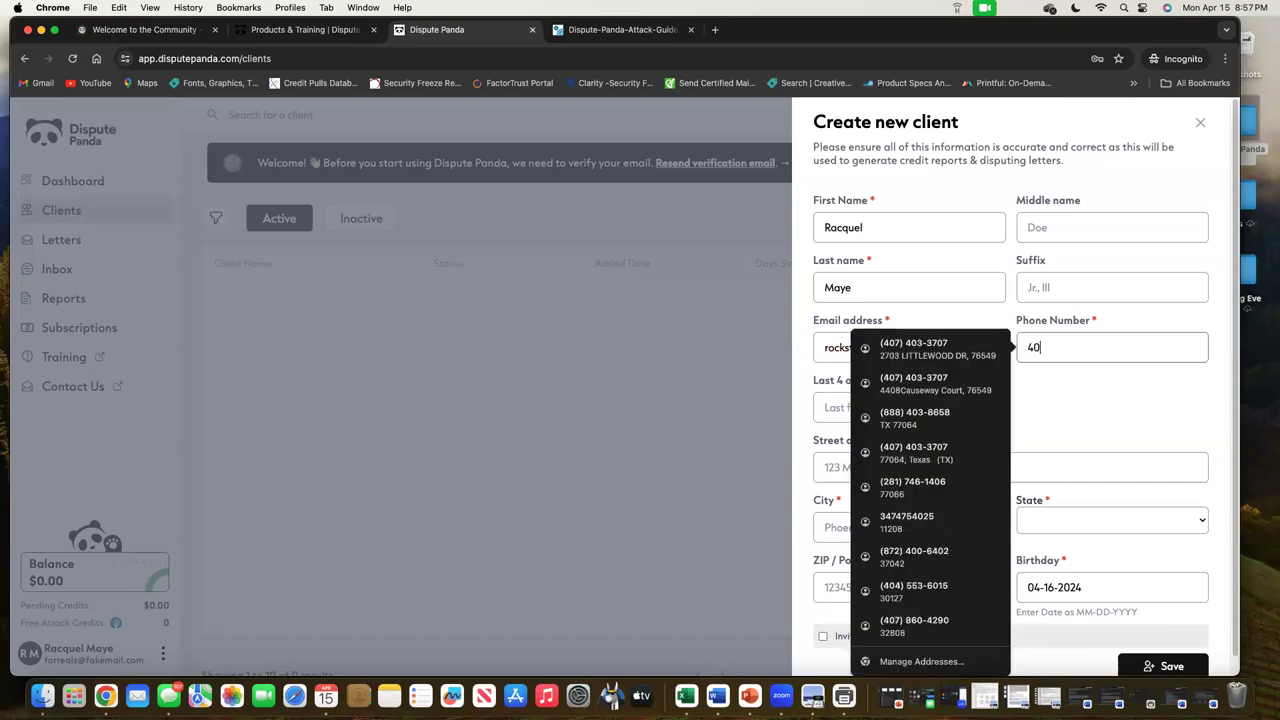
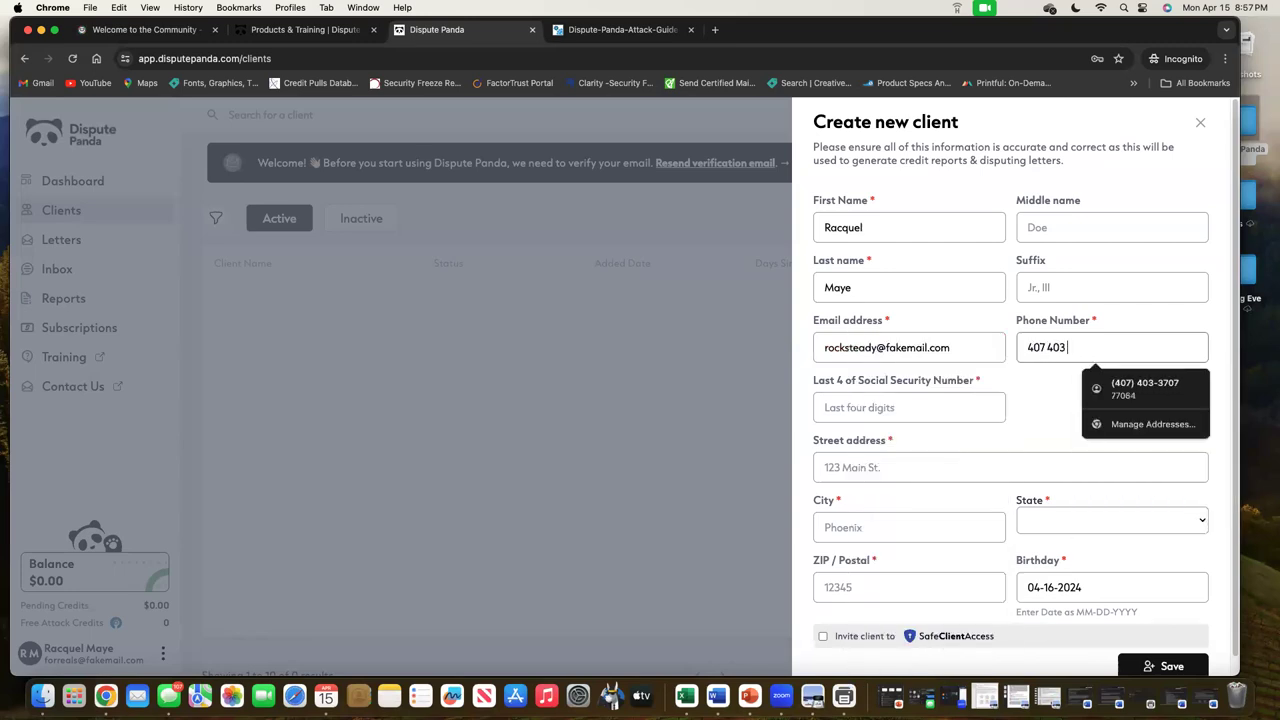
click(849, 407)
text(1234)
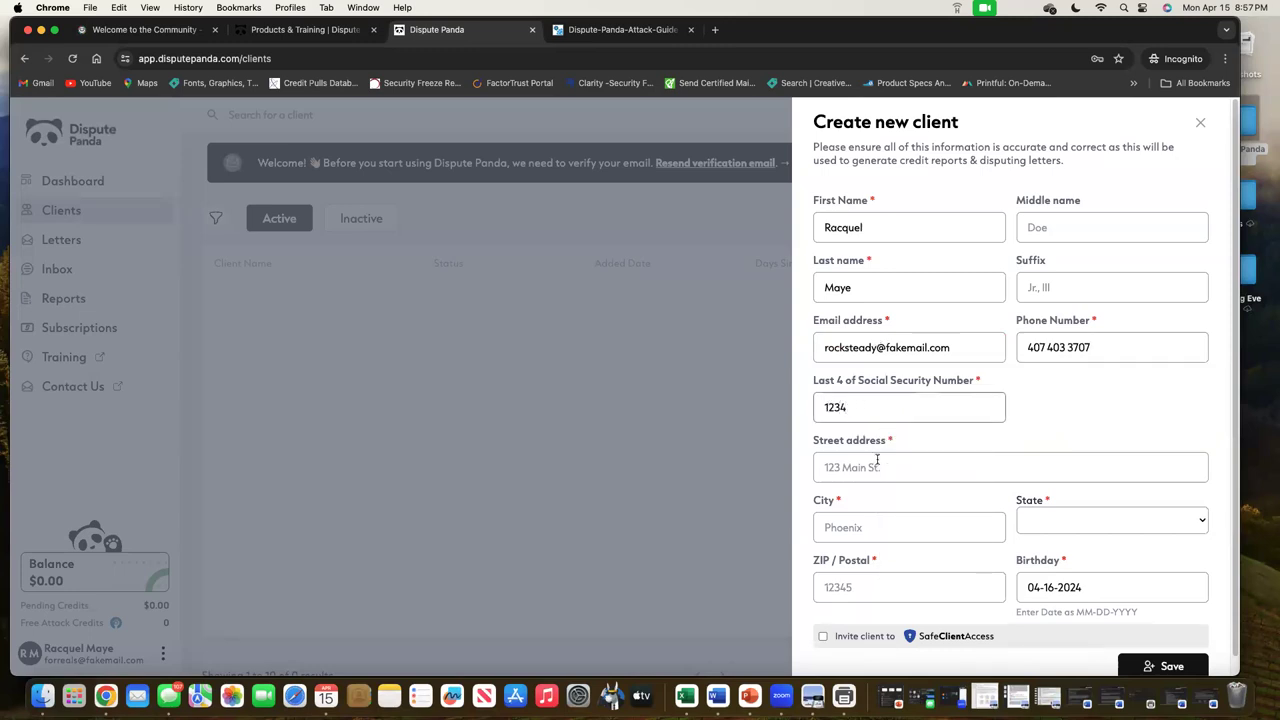
Fill in the client's street address from autofill, city, state, ZIP code and birthday
click(882, 476)
text(141)
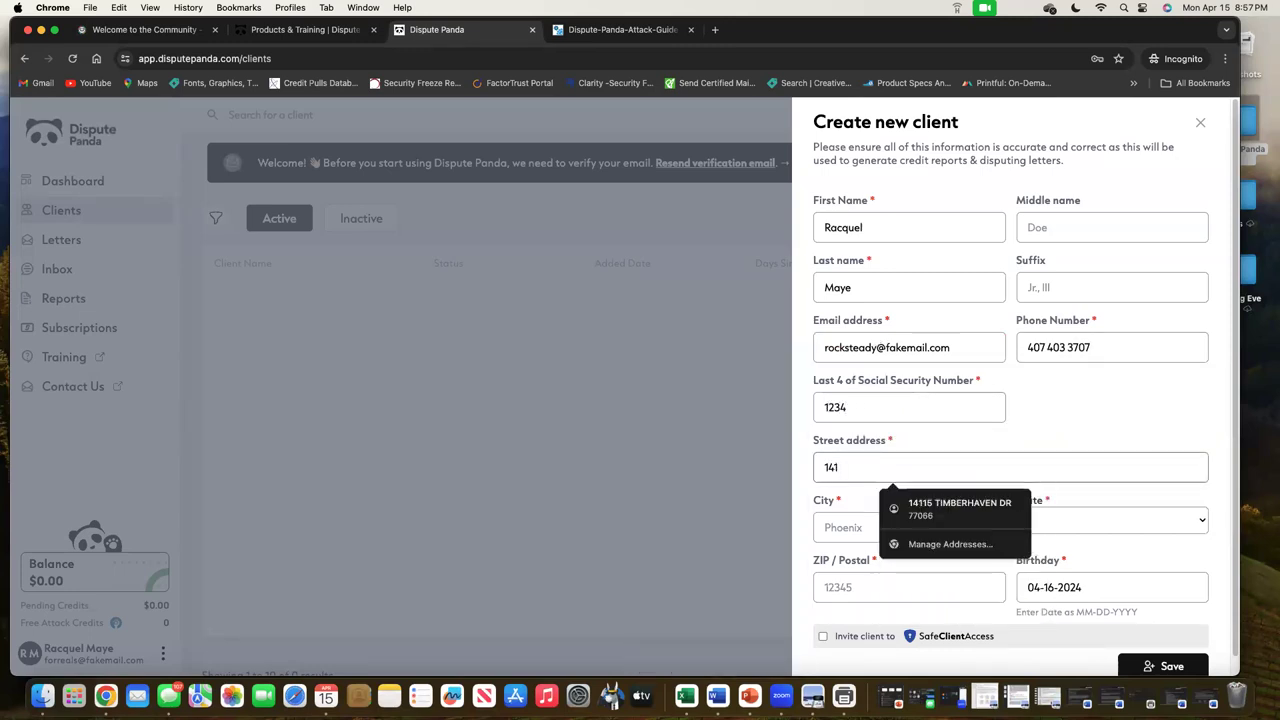
text(4)
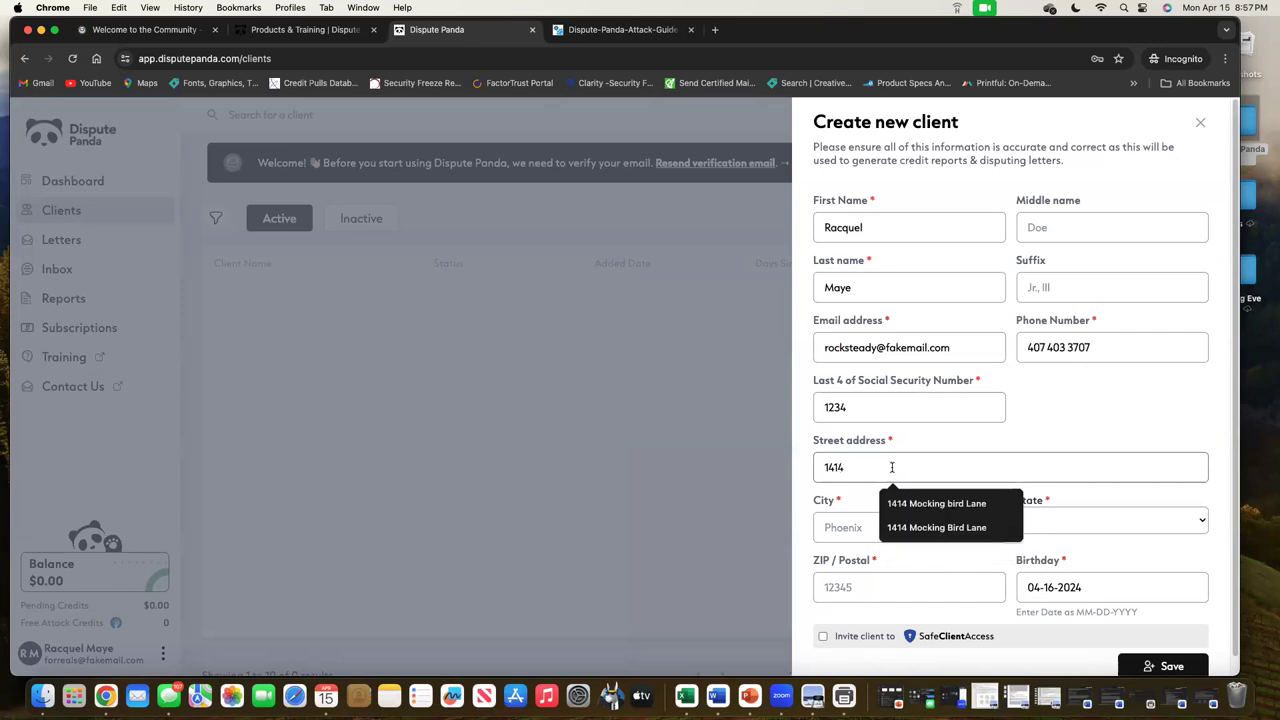
click(950, 528)
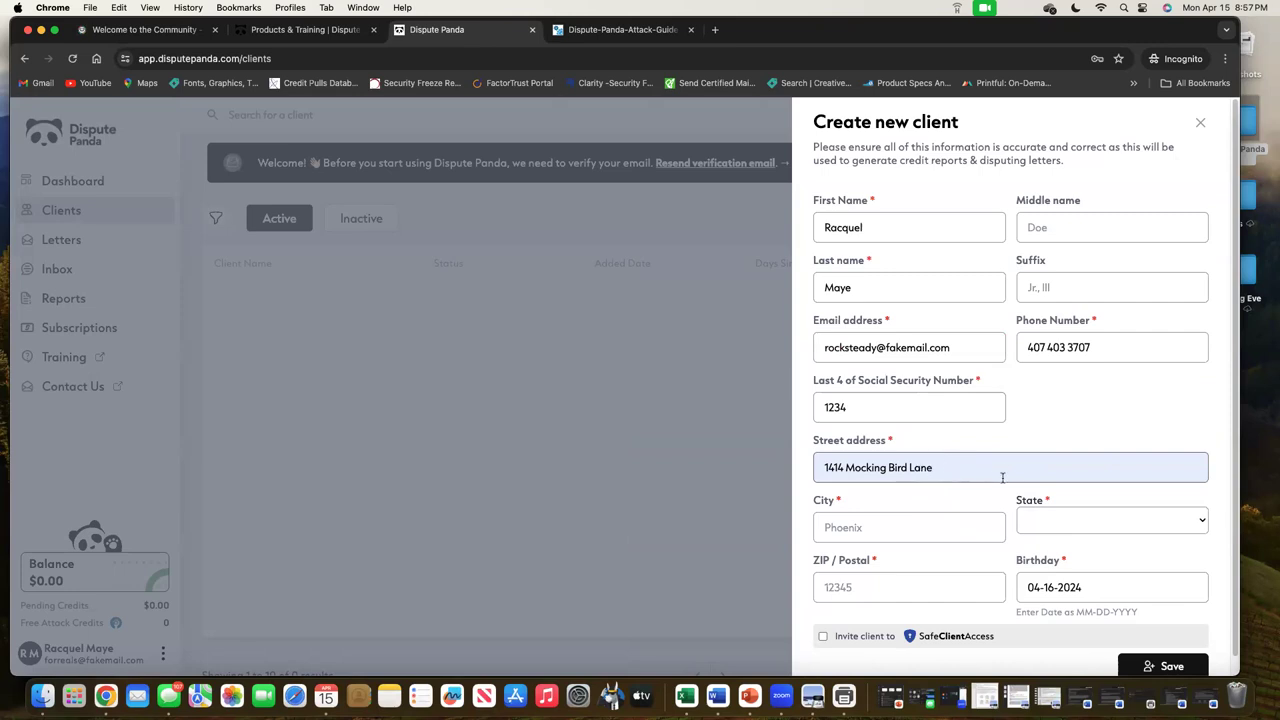
click(930, 521)
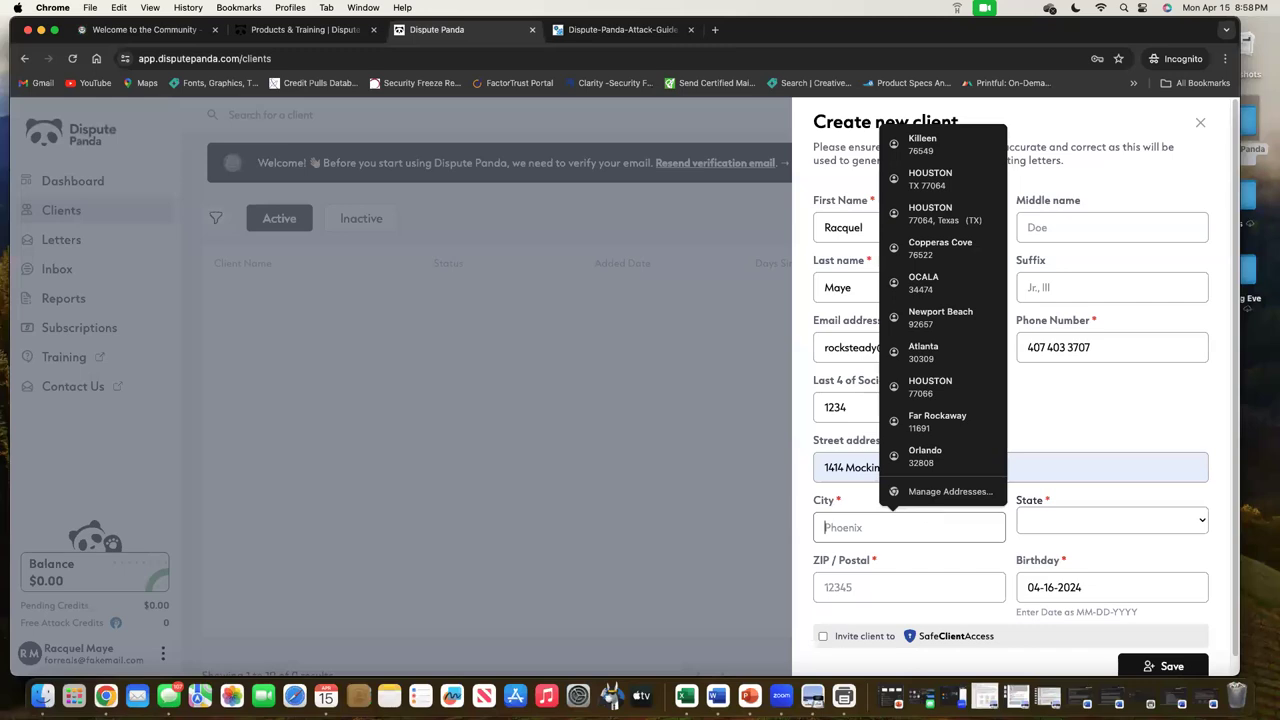
text(Killeen)
key(Tab)
key(t)
key(Tab)
text(76540)
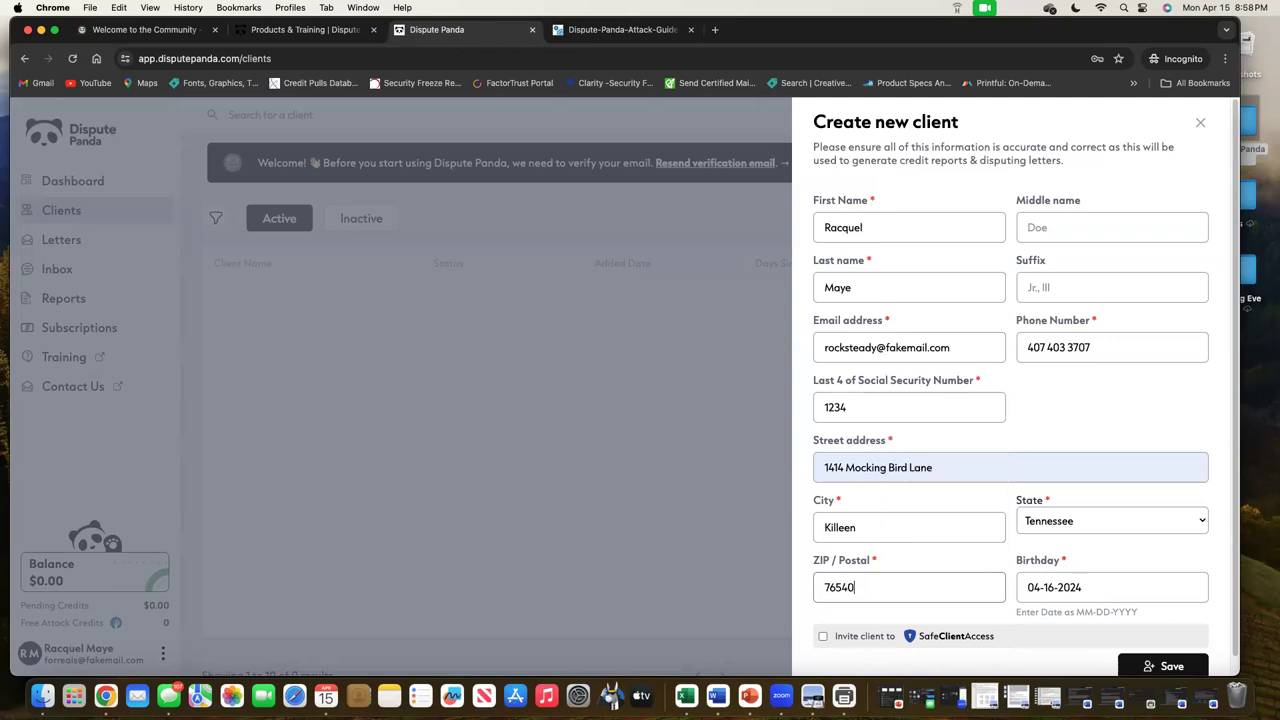
click(1081, 587)
triple_click(1081, 587)
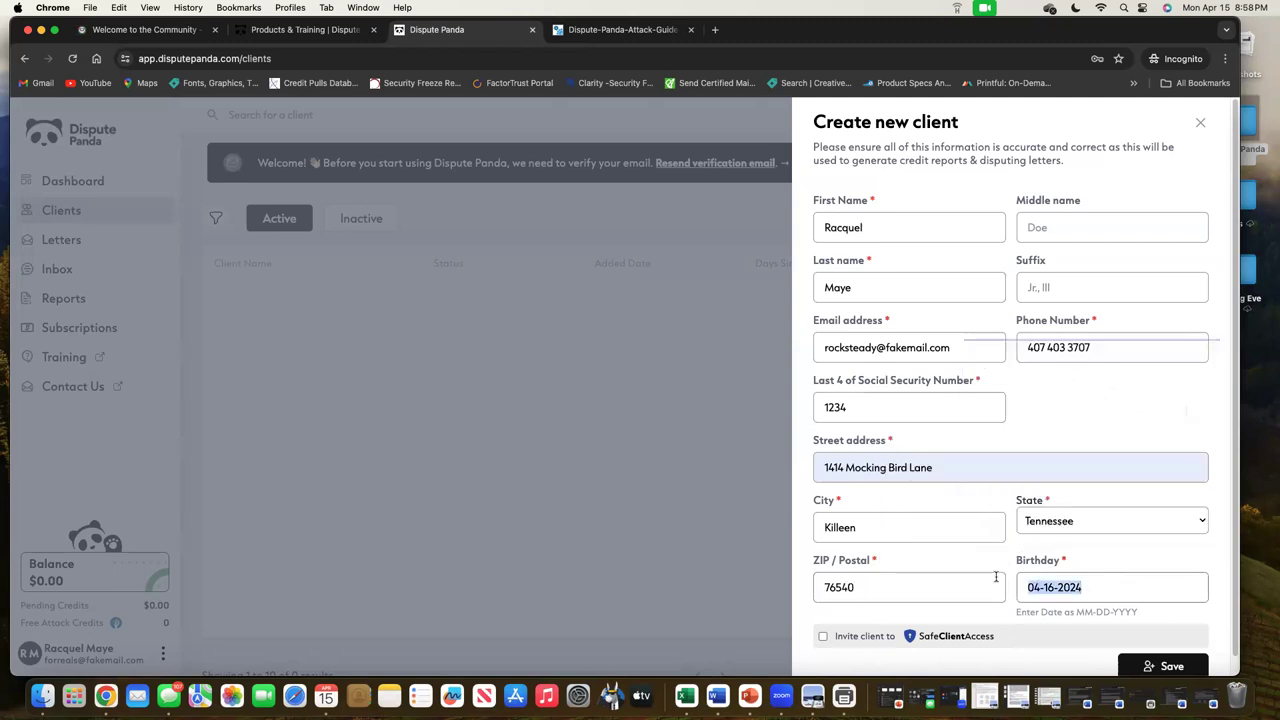
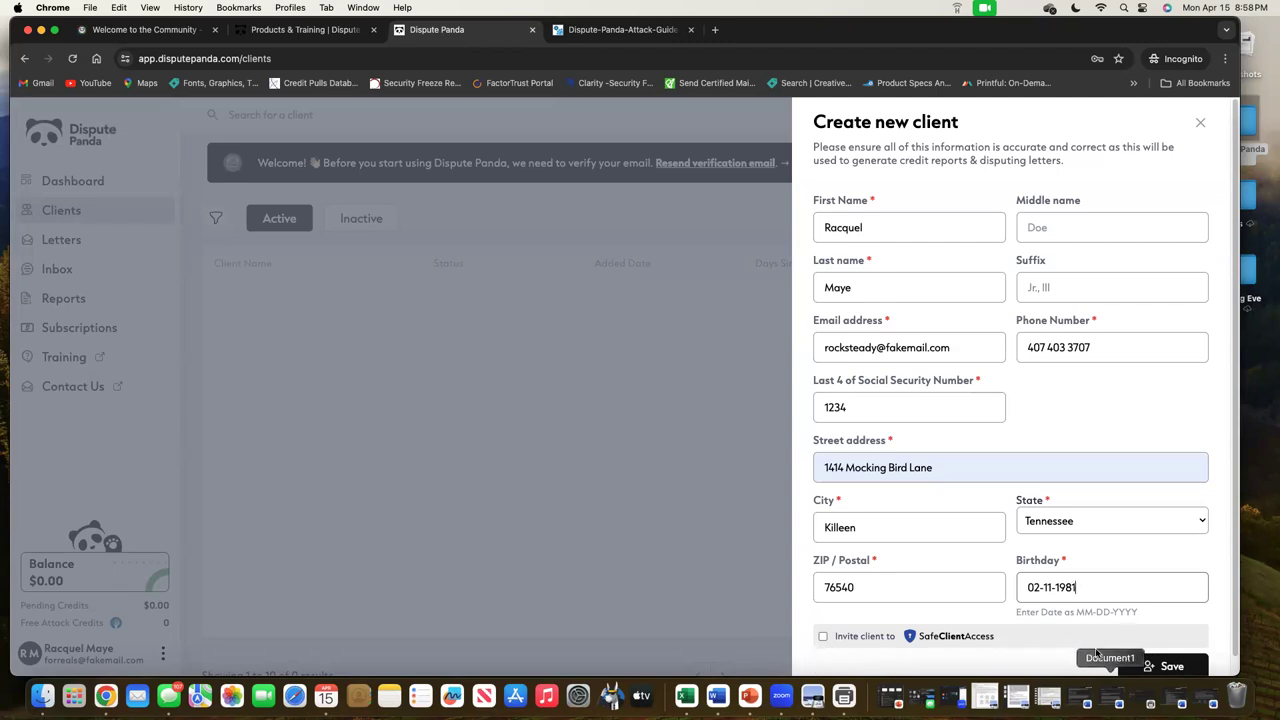
Save the new client record and review the client's documents page
click(1177, 667)
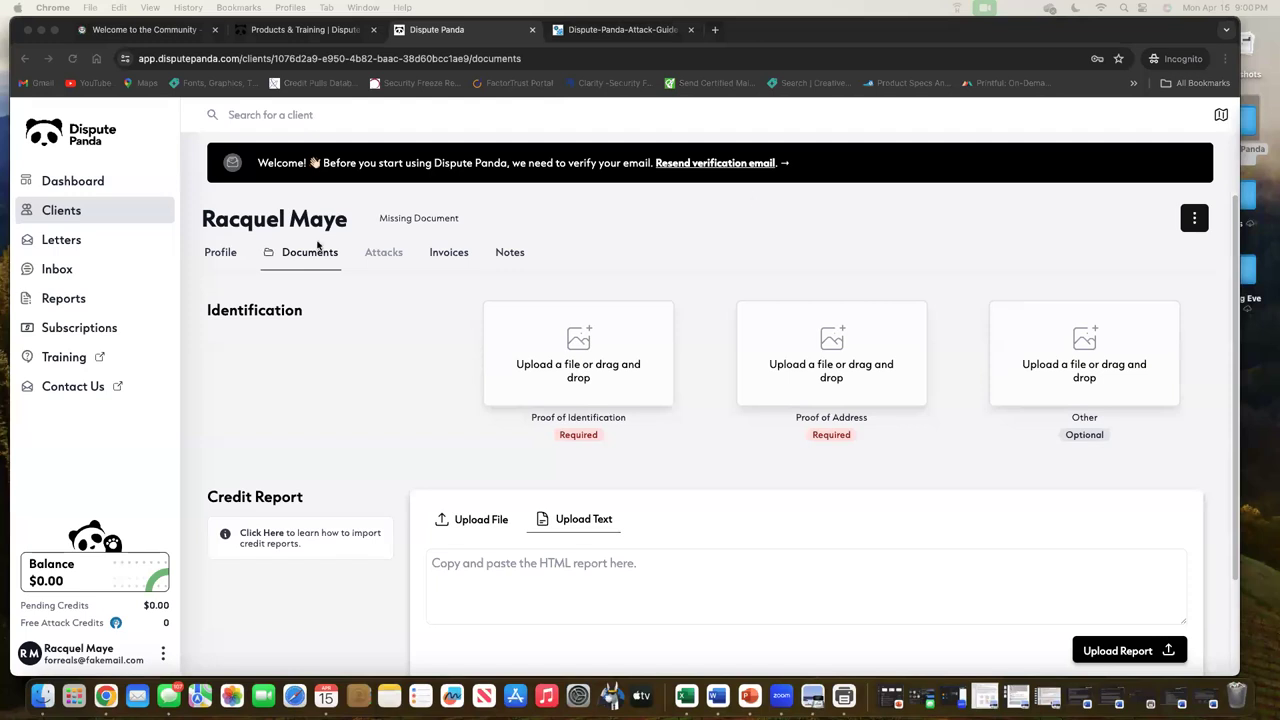
scroll(680, 400, down, 3)
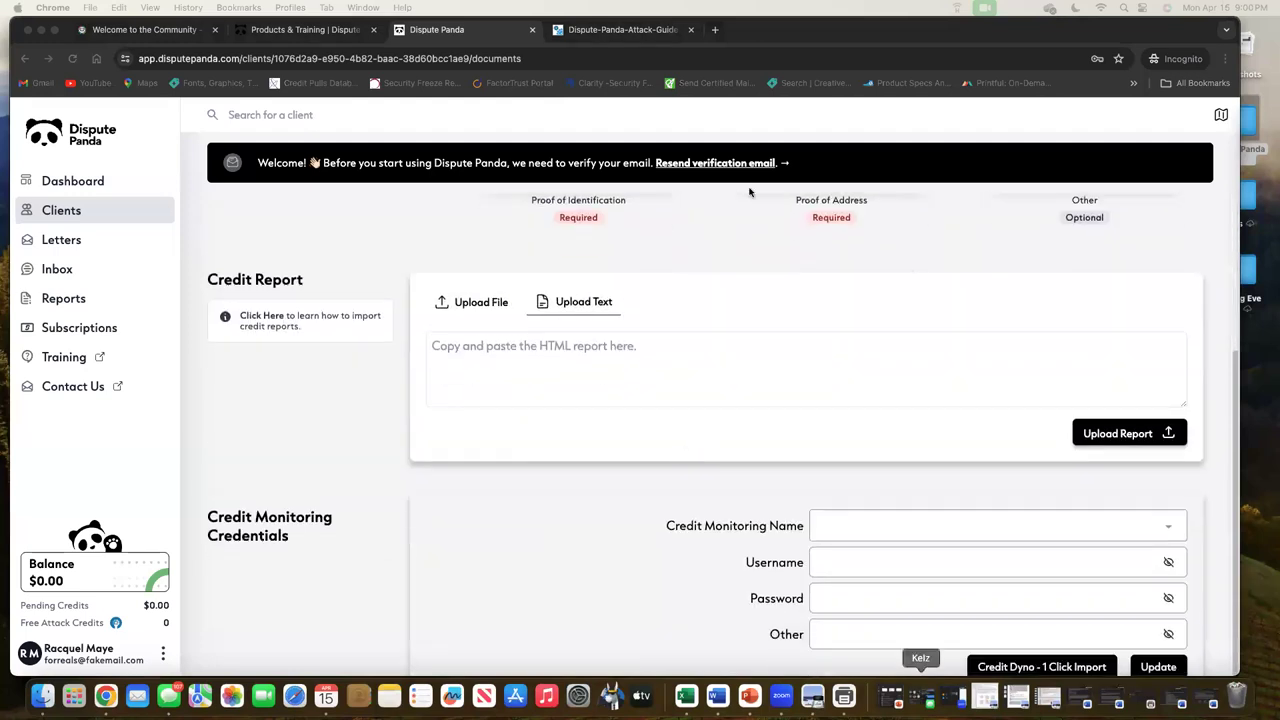
scroll(830, 503, up, 3)
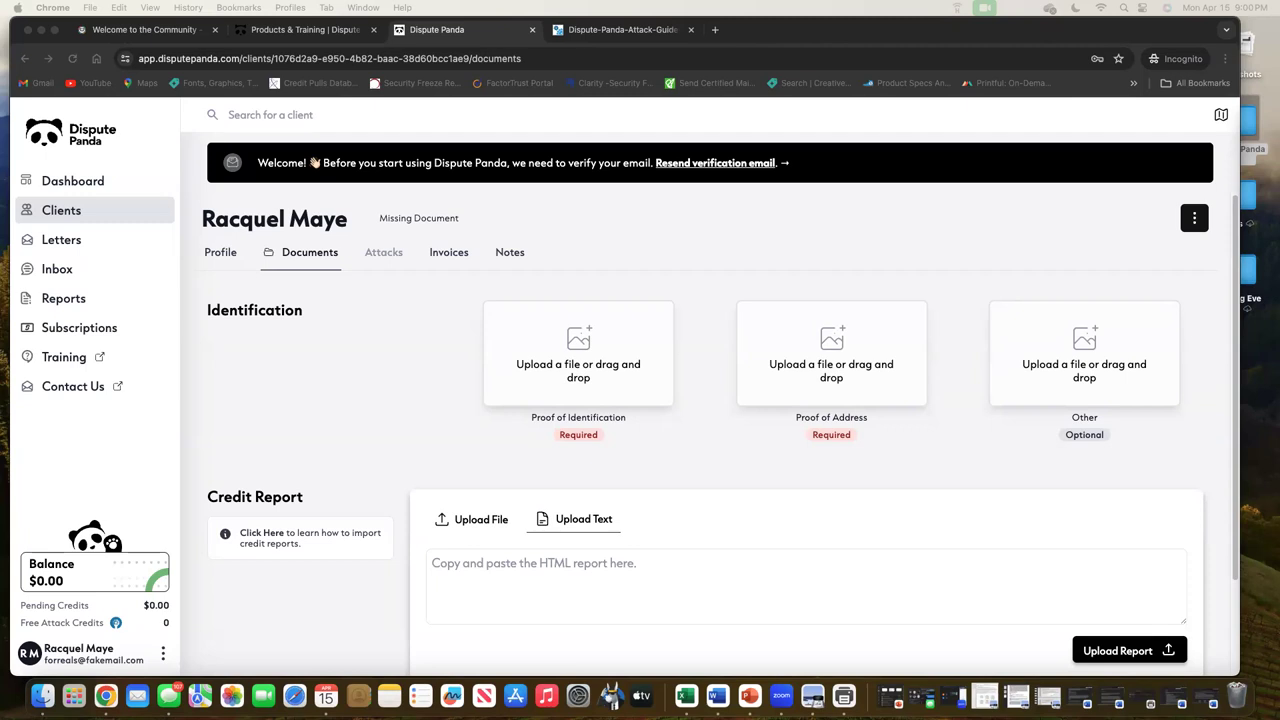
Upload the utility bill as proof of address, crop it to the bottom payment stub, and save
drag(1248, 125, 829, 363)
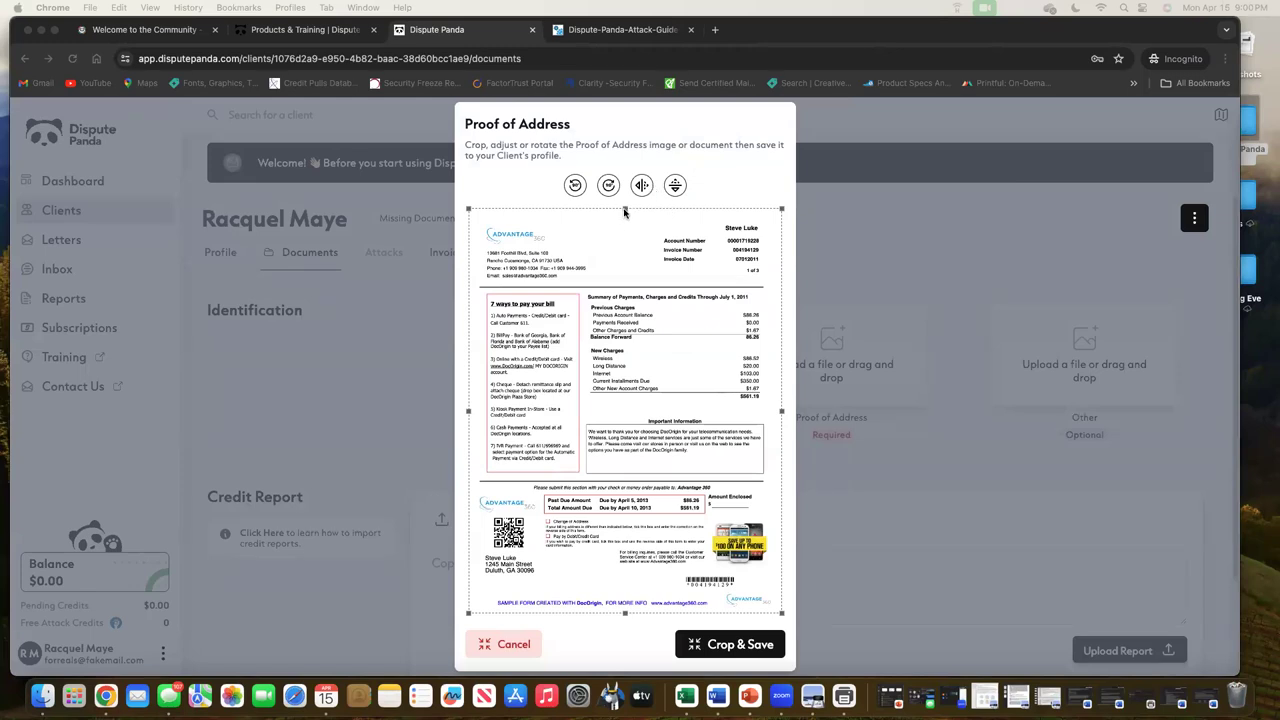
drag(625, 211, 651, 506)
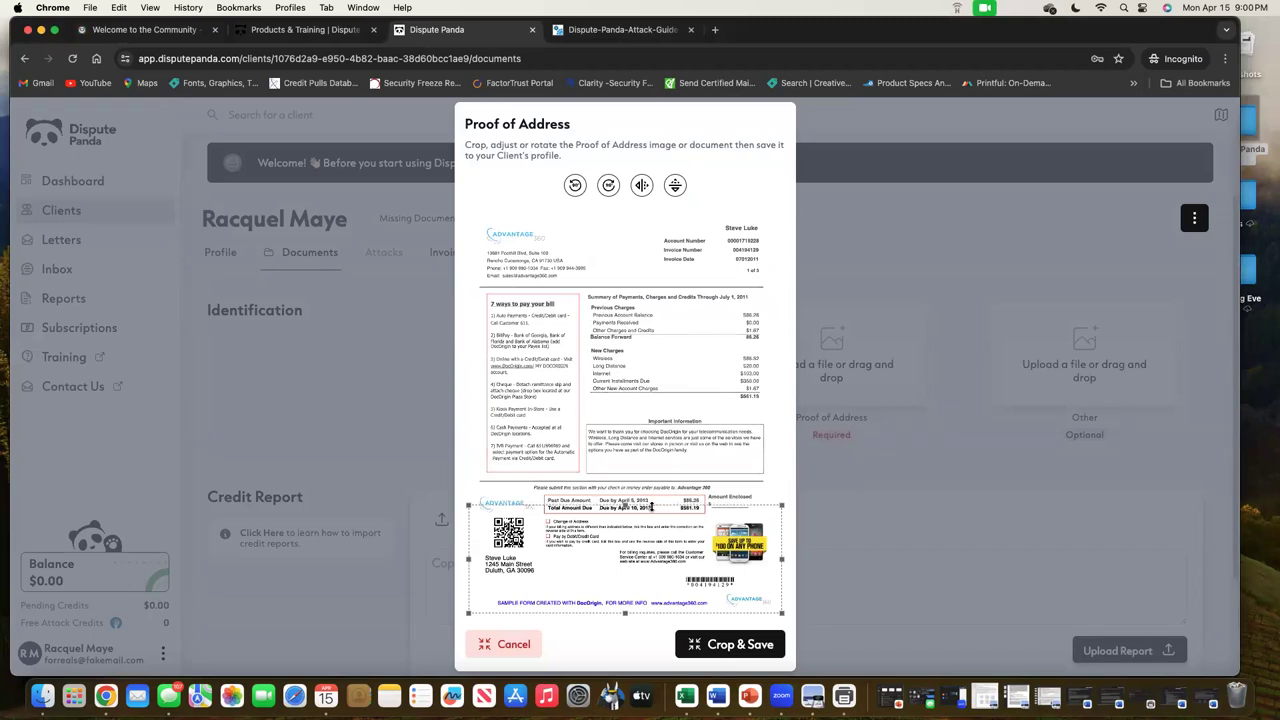
drag(782, 559, 665, 531)
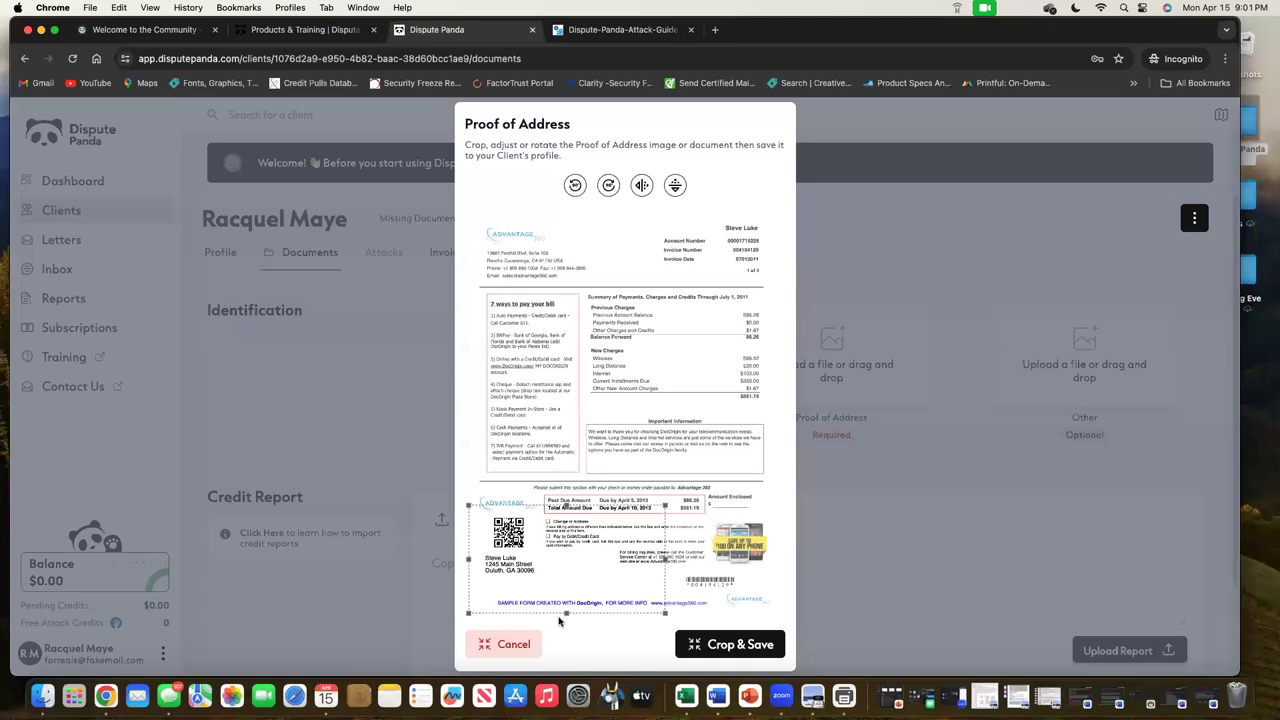
drag(566, 598, 568, 581)
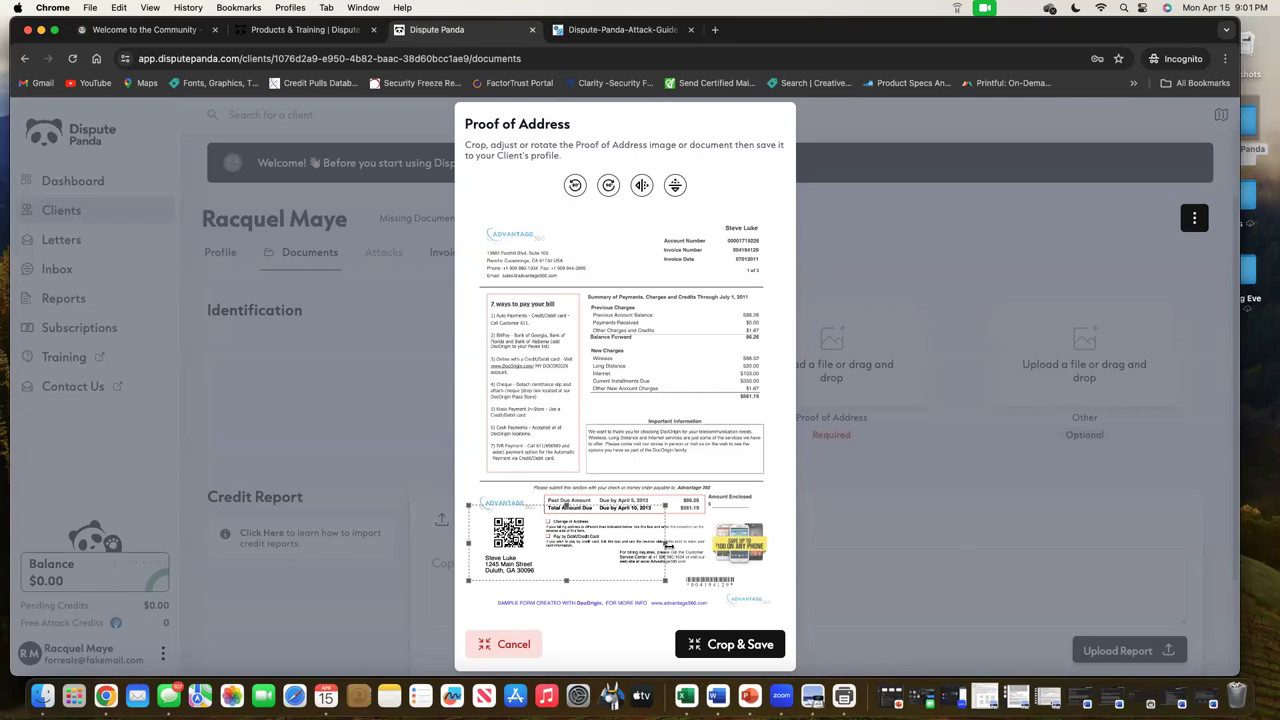
drag(665, 543, 654, 541)
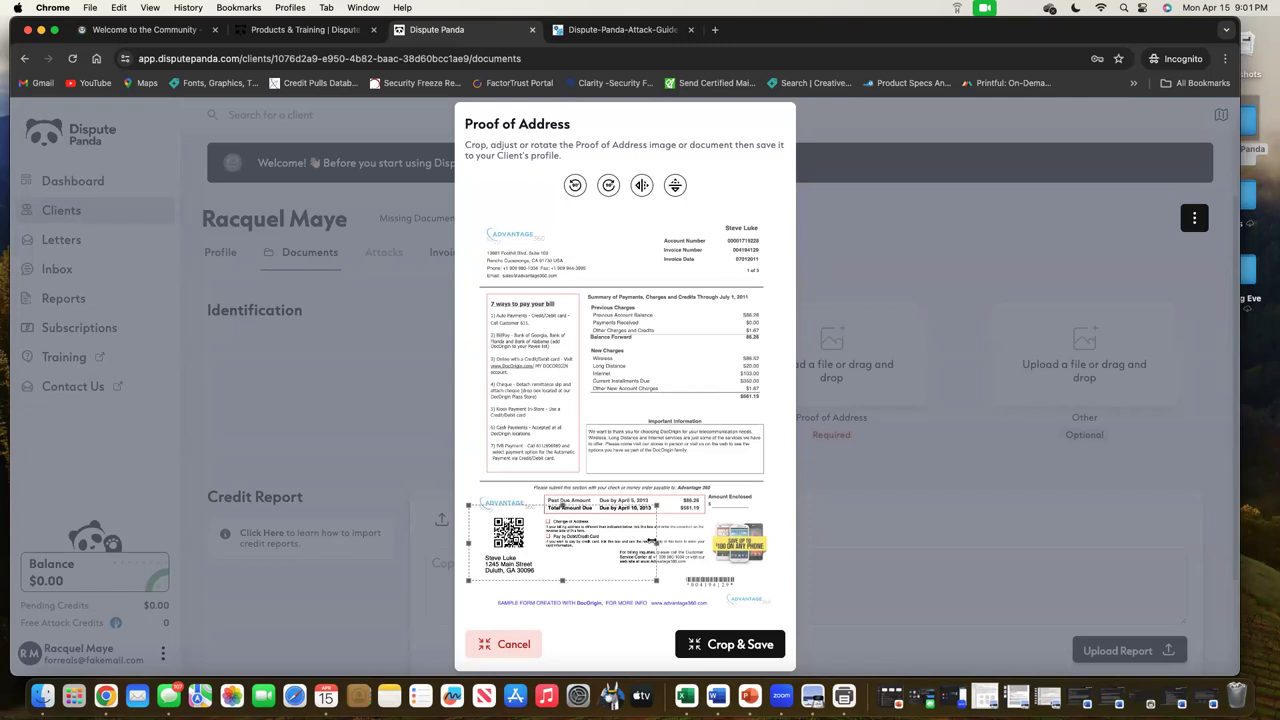
click(740, 645)
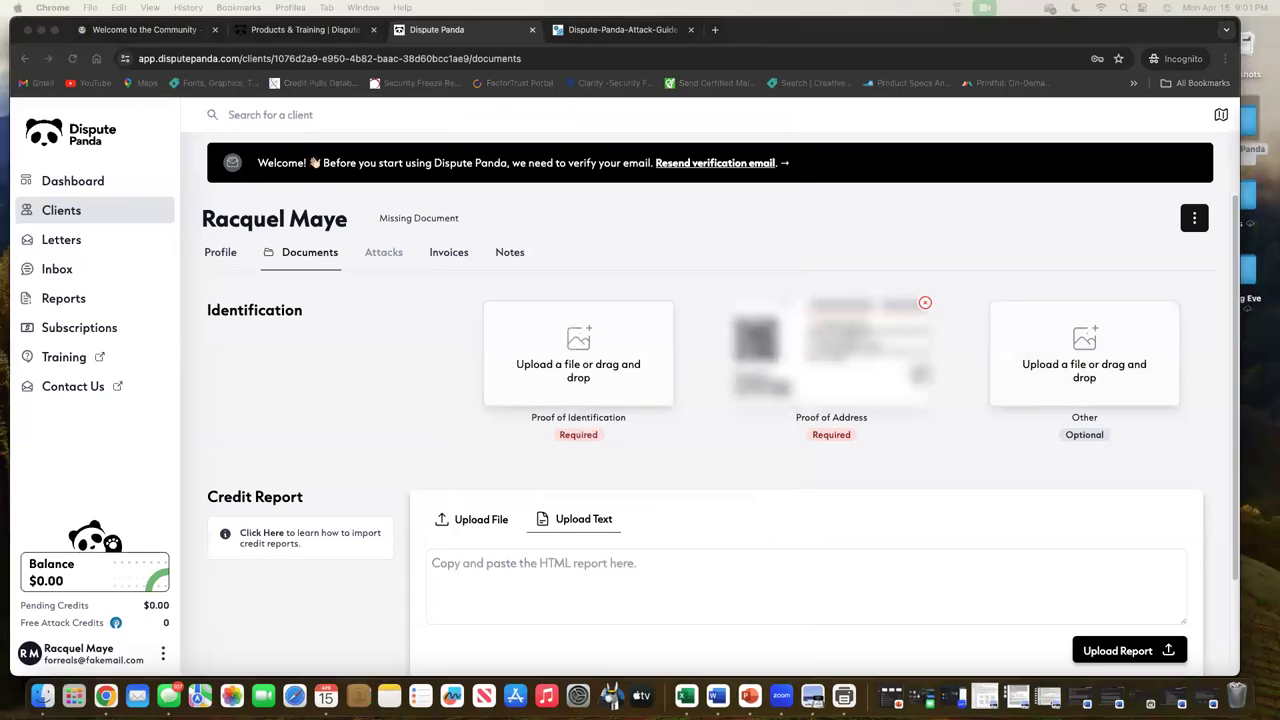
Upload the Hawaii driver license image as proof of identification and save it
drag(740, 360, 628, 365)
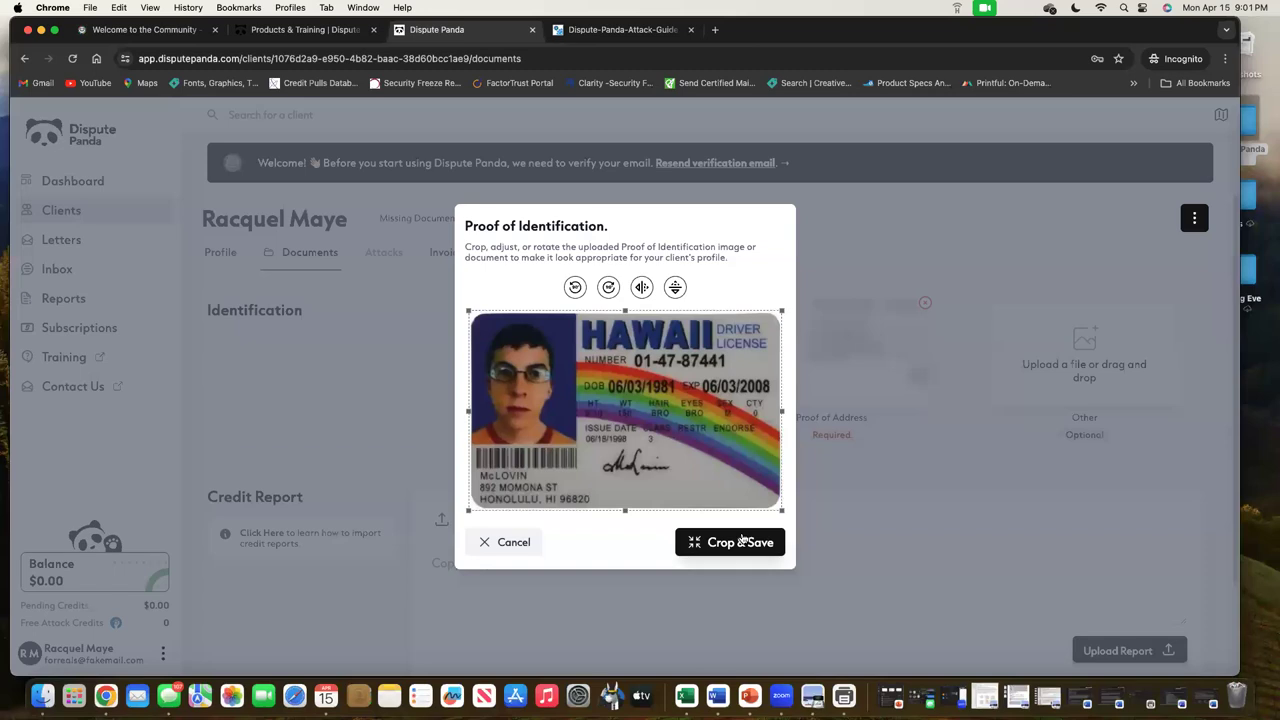
click(742, 541)
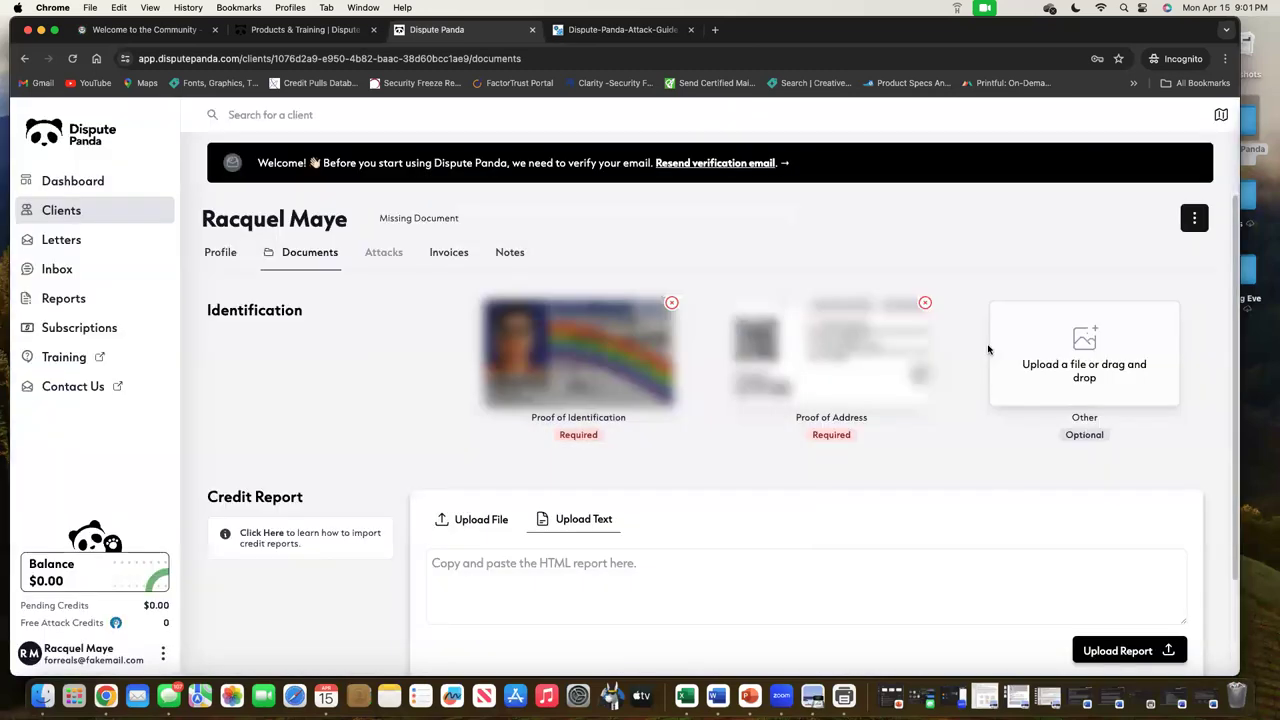
Upload the Social Security card image from the desktop into the Other slot and save it
drag(1250, 430, 1190, 428)
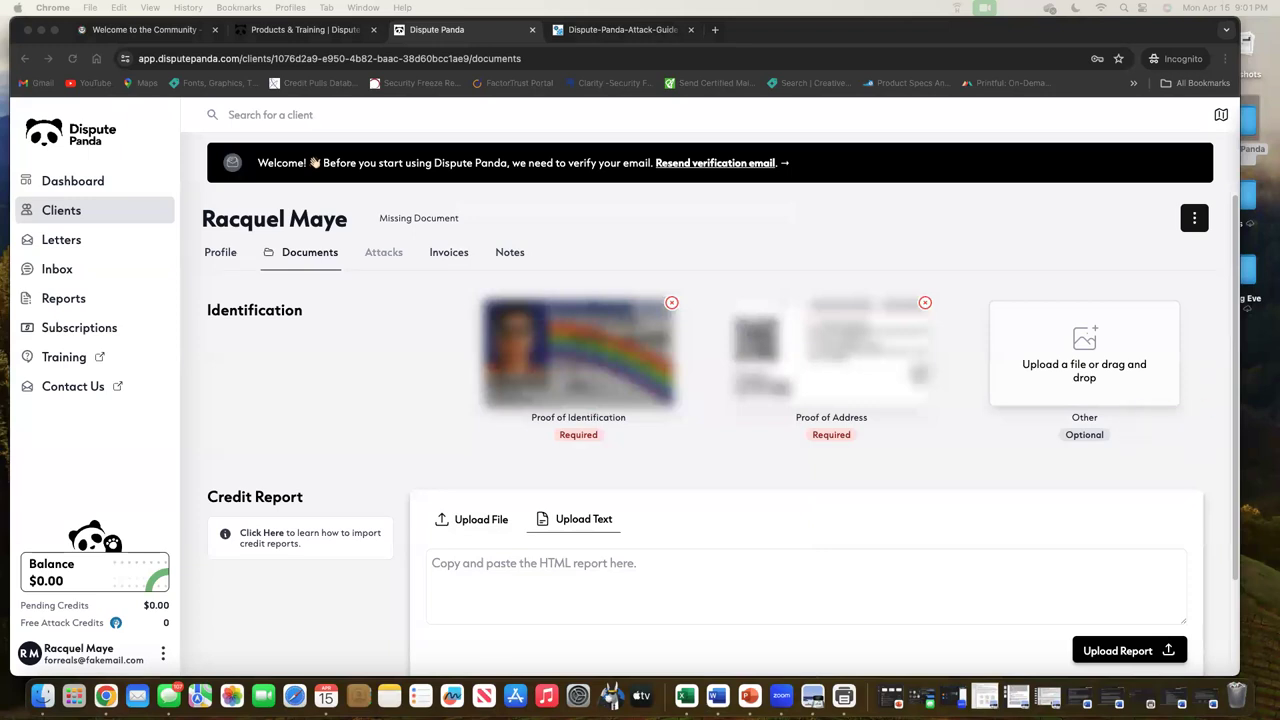
drag(1255, 356, 1151, 364)
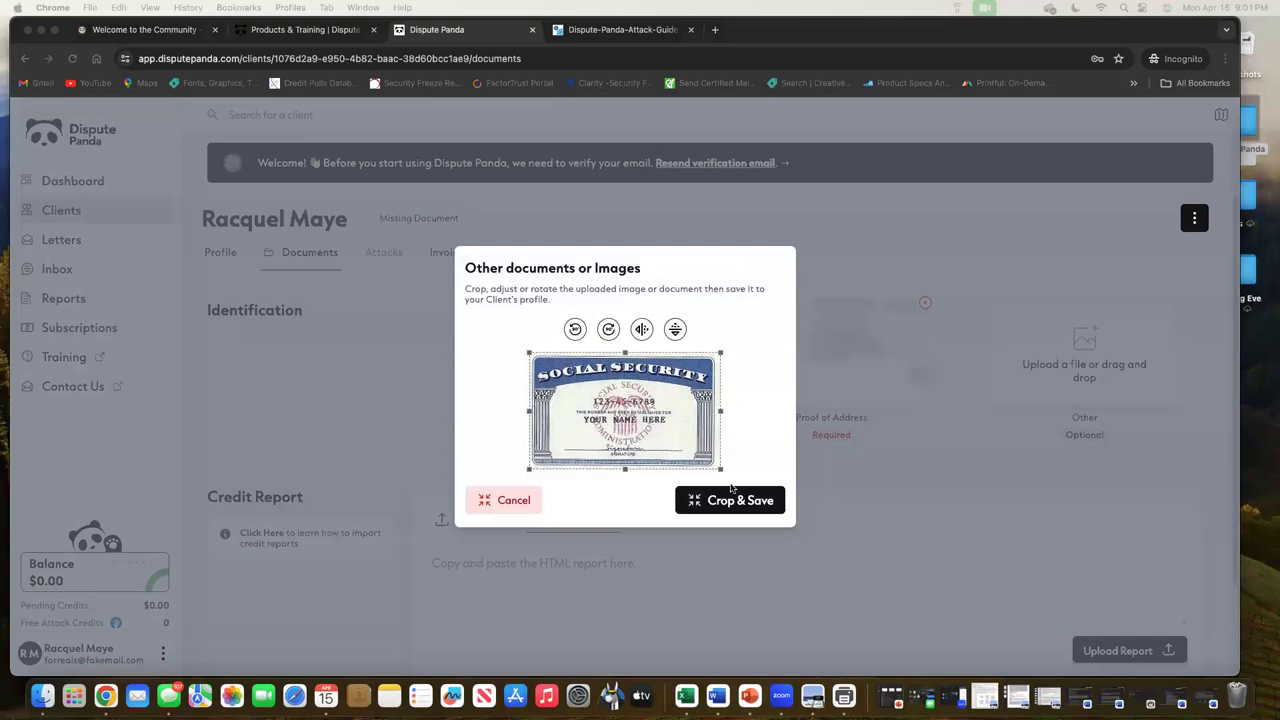
click(745, 500)
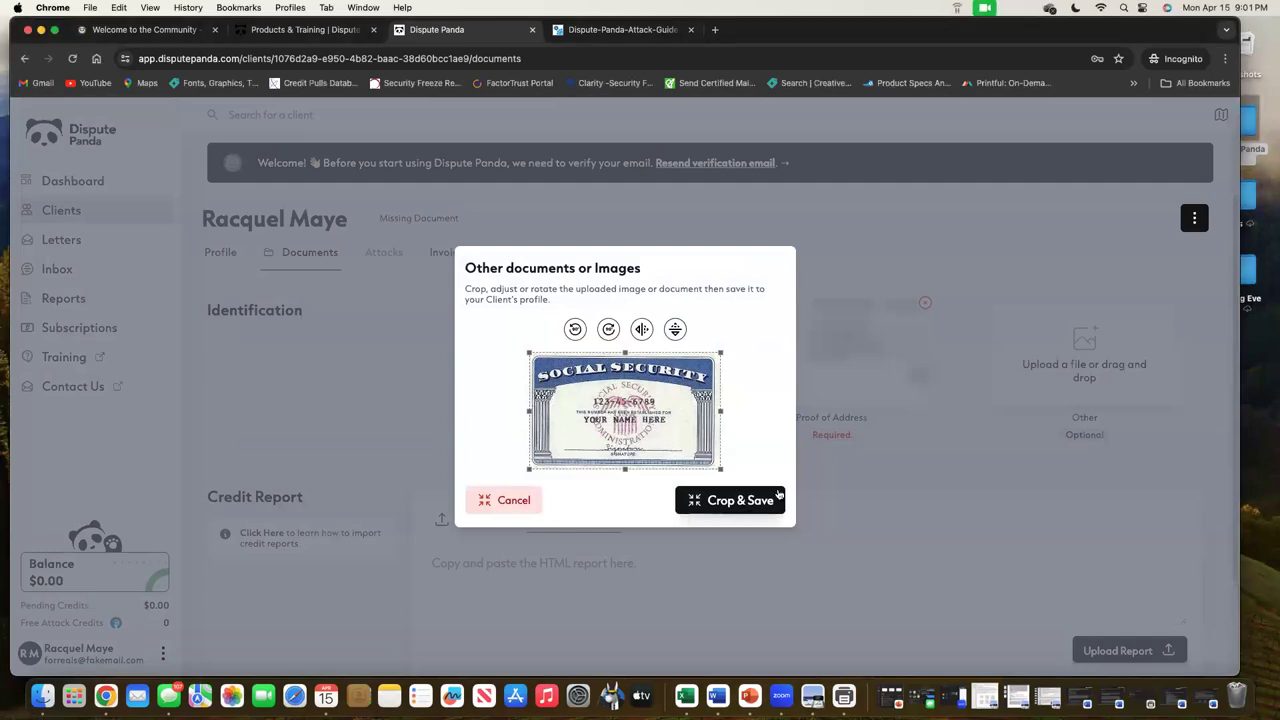
click(737, 502)
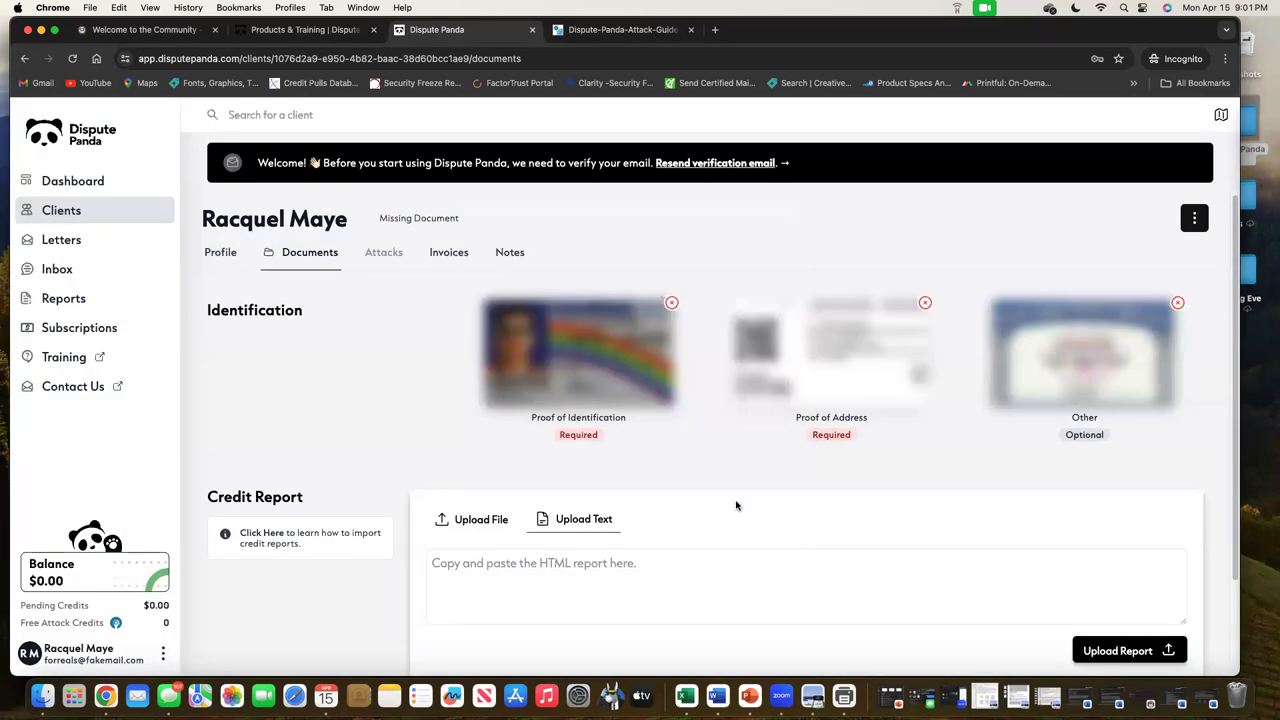
Choose Credit Dyno as the Credit Monitoring Name, keeping the report on Upload Text
click(493, 522)
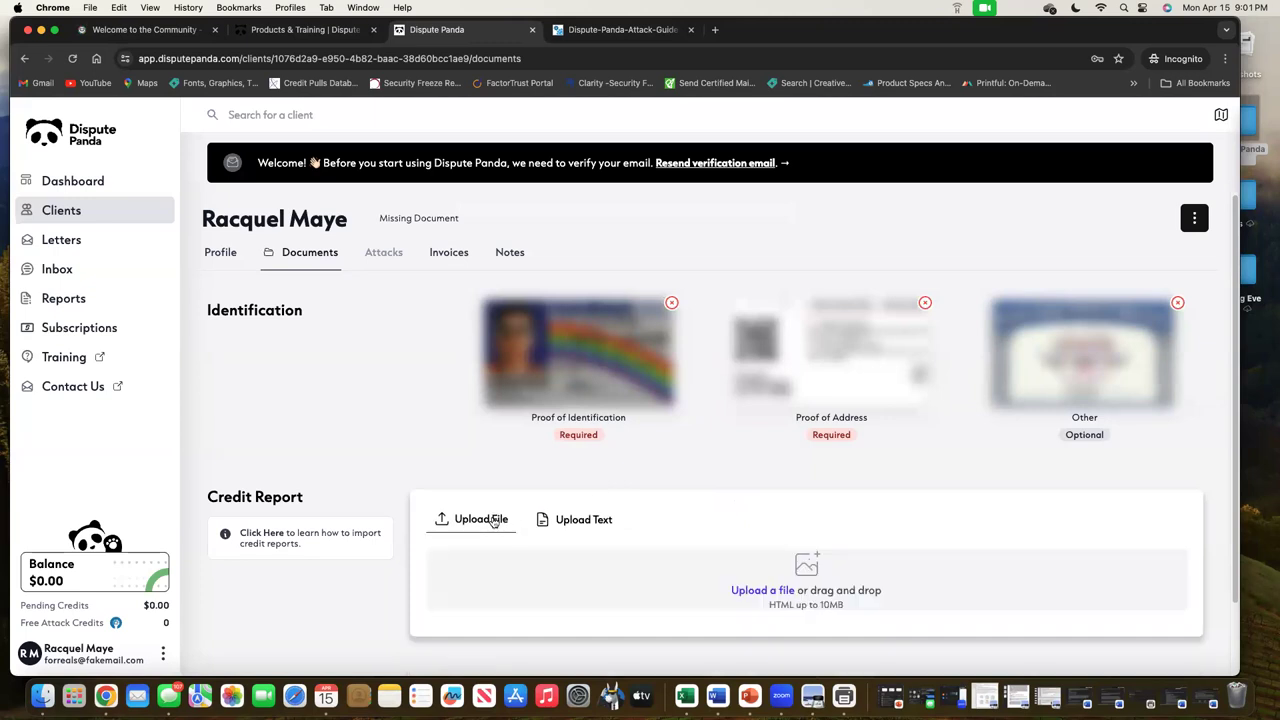
click(560, 521)
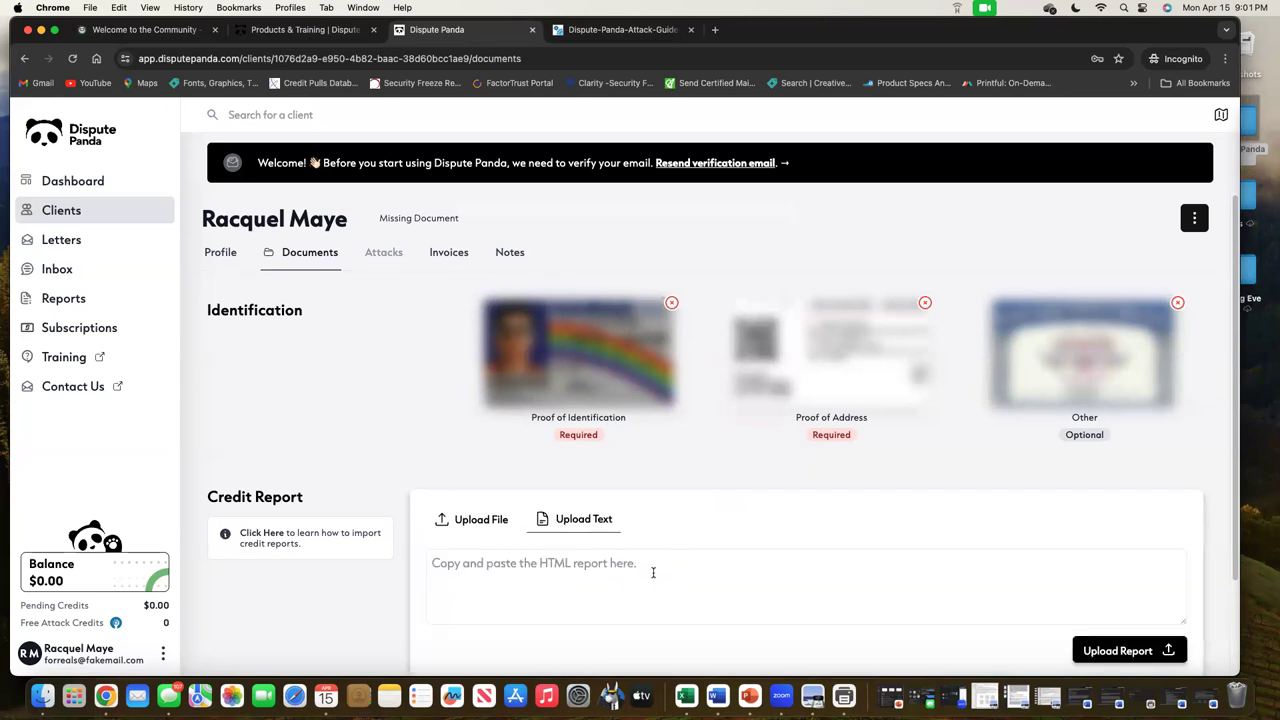
scroll(652, 572, down, 3)
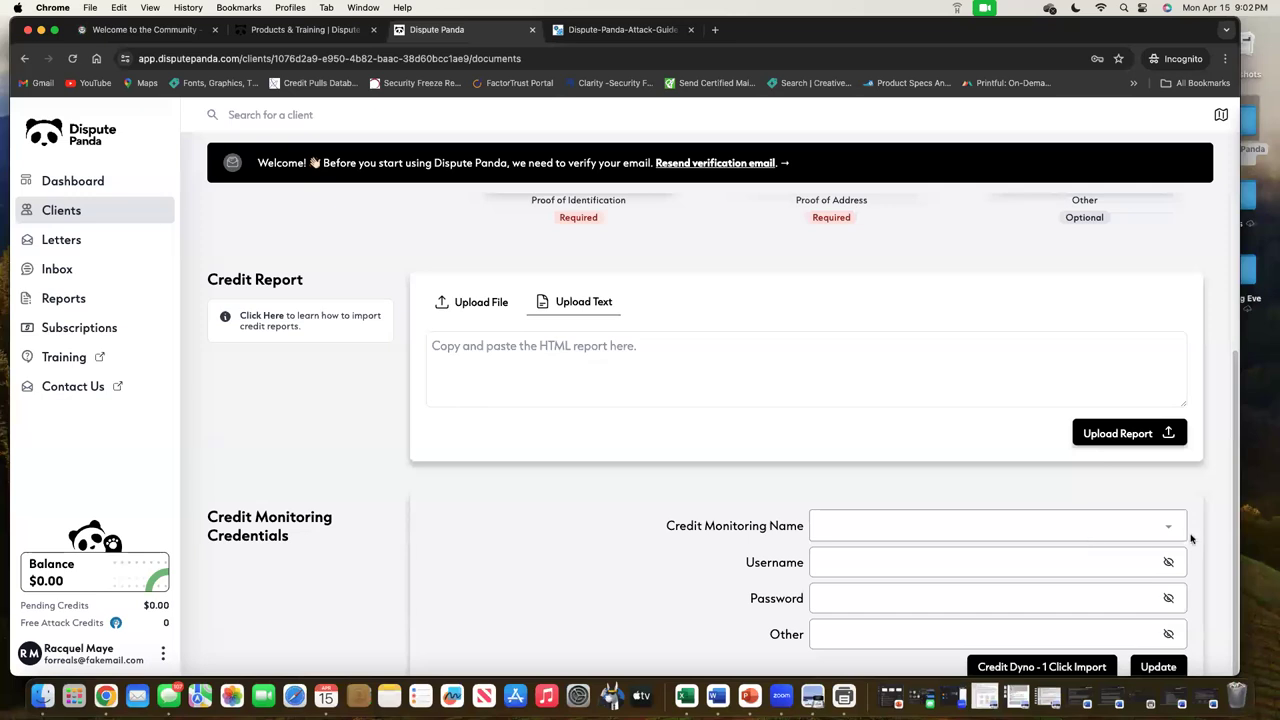
click(1140, 520)
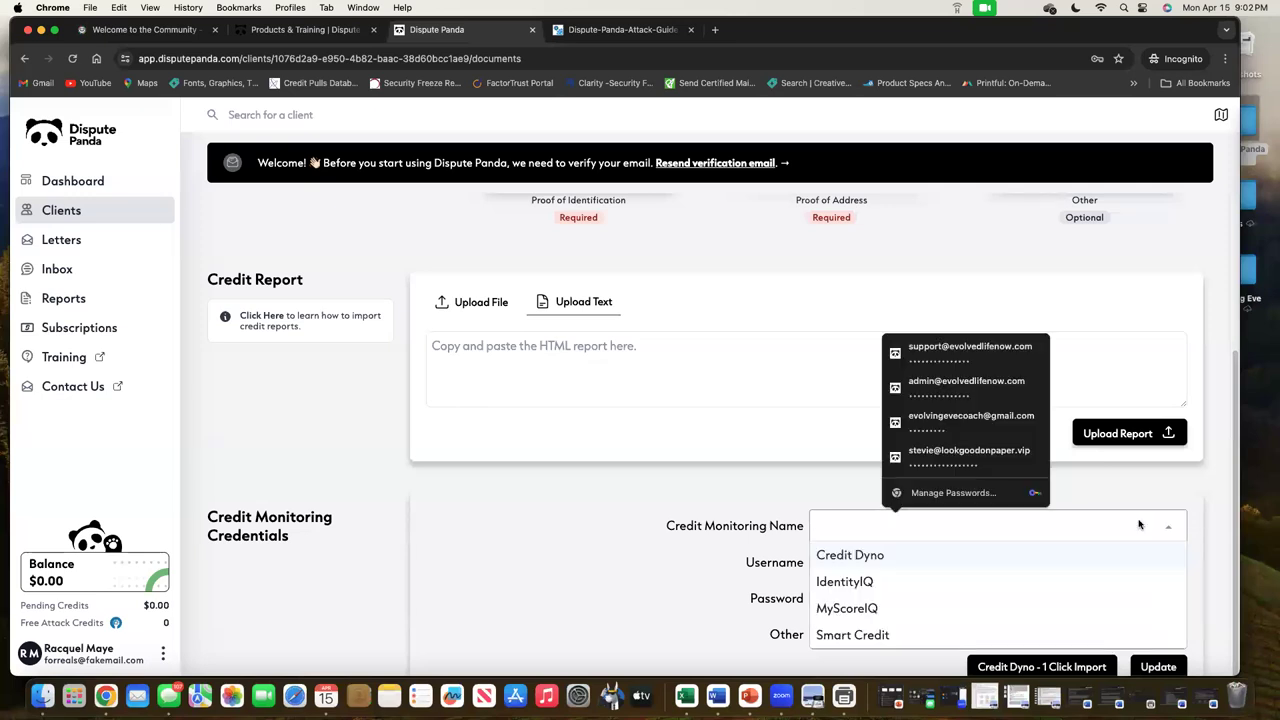
click(948, 556)
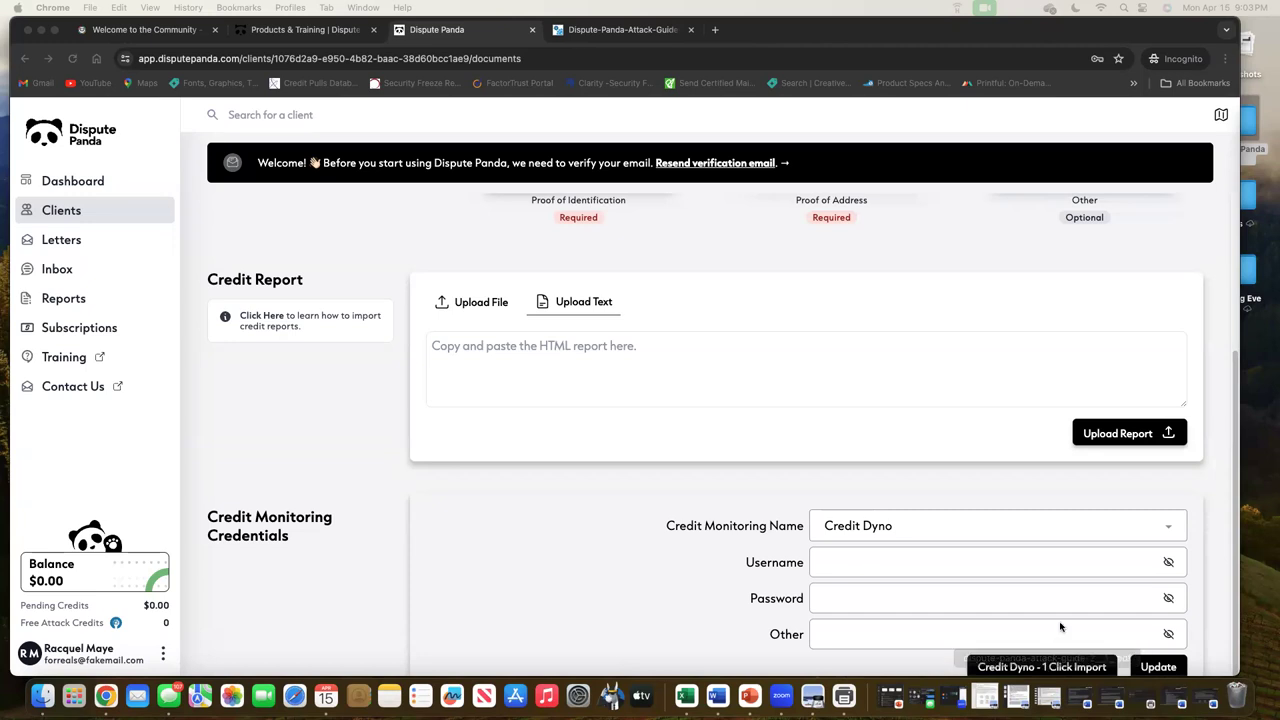
Paste the client's saved Credit Dyno username and password into the credentials fields
click(1034, 564)
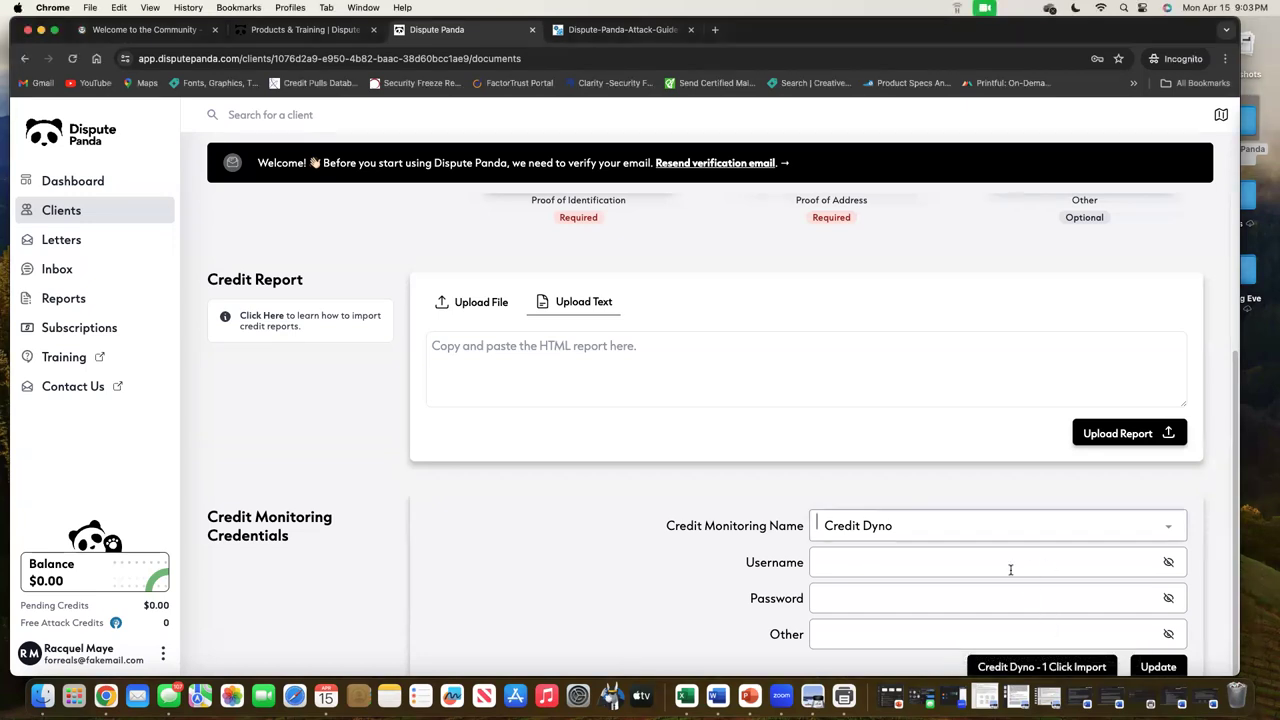
click(975, 572)
key(super+v)
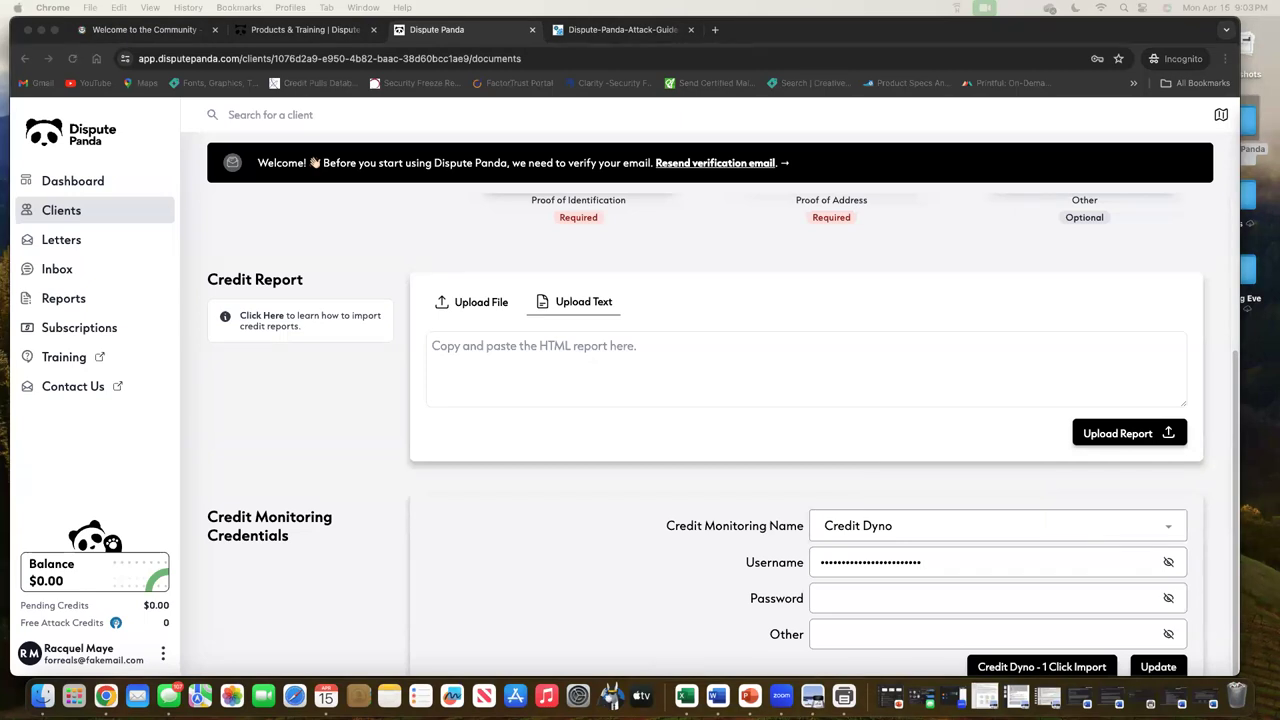
click(892, 598)
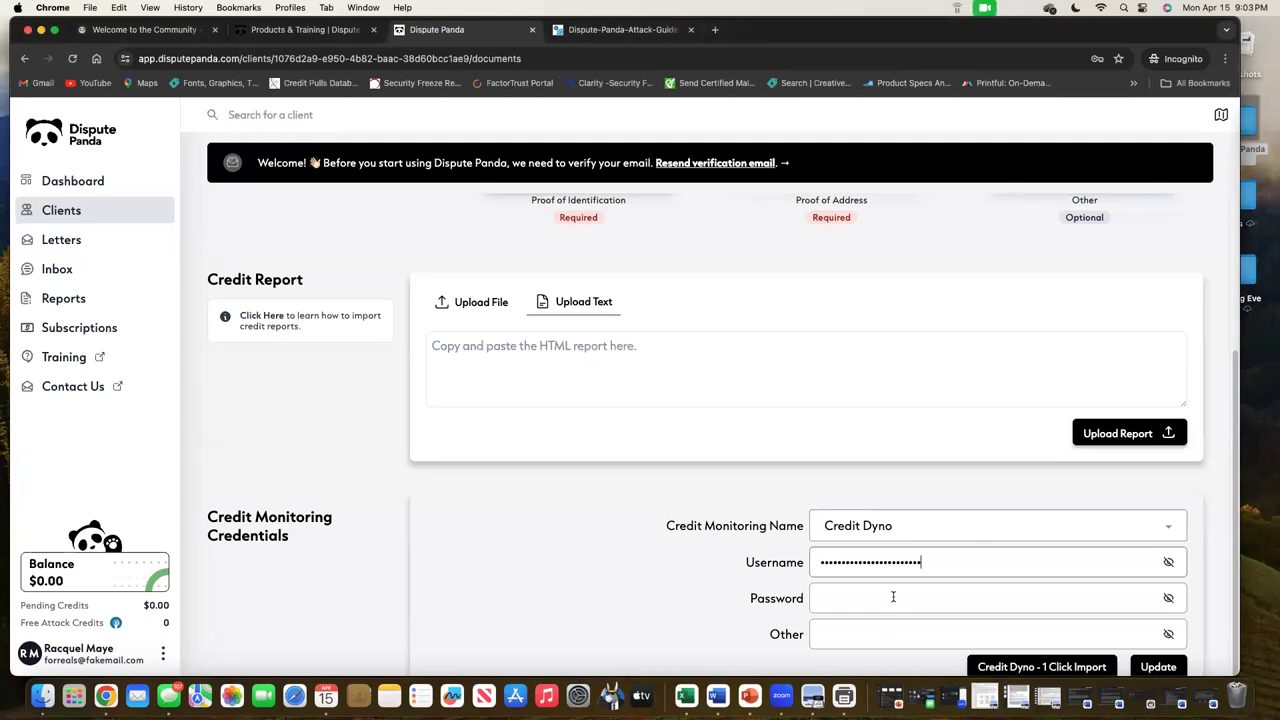
key(super+v)
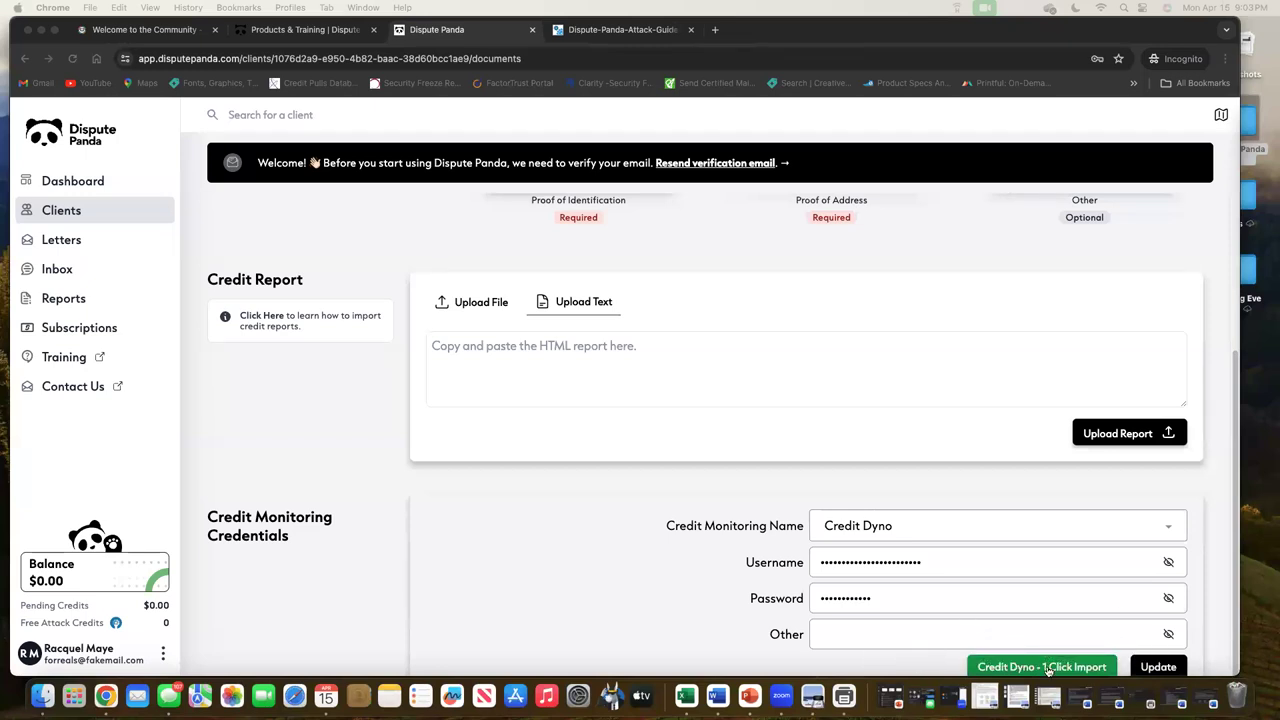
click(1047, 668)
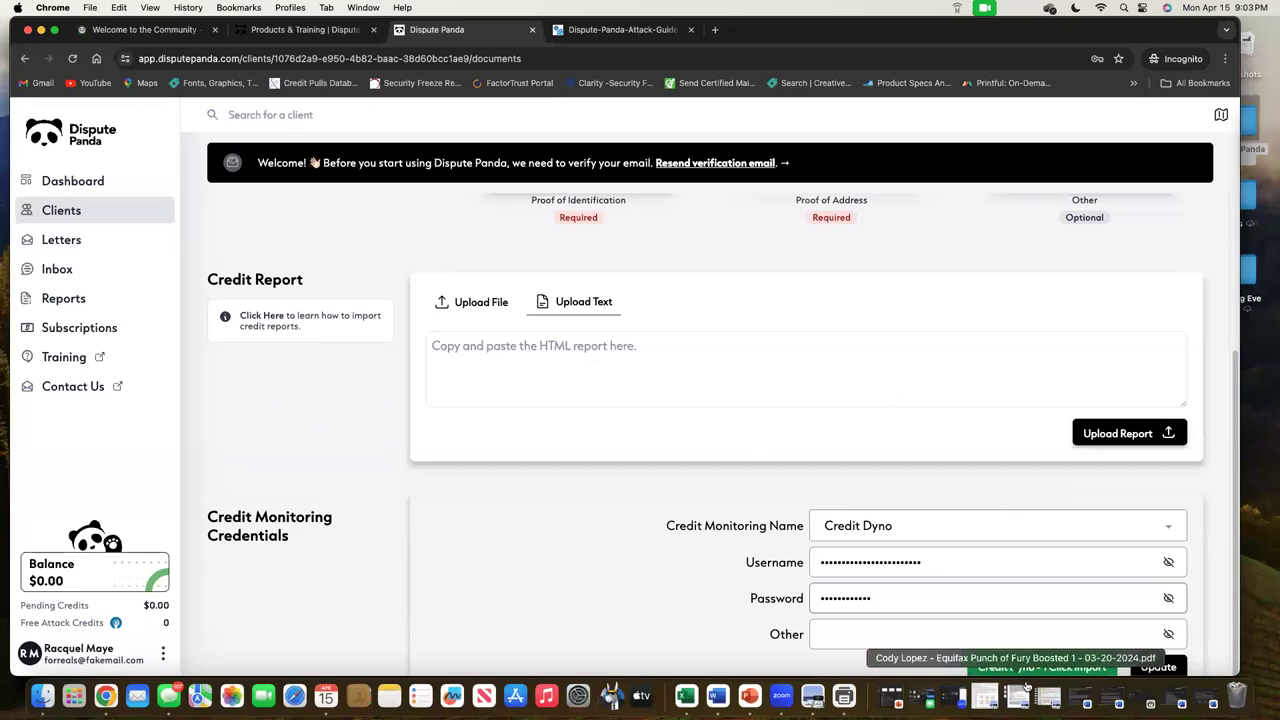
Run Credit Dyno 1 Click Import, dismiss the free-credit notice, and open the Disputing tab
click(1024, 667)
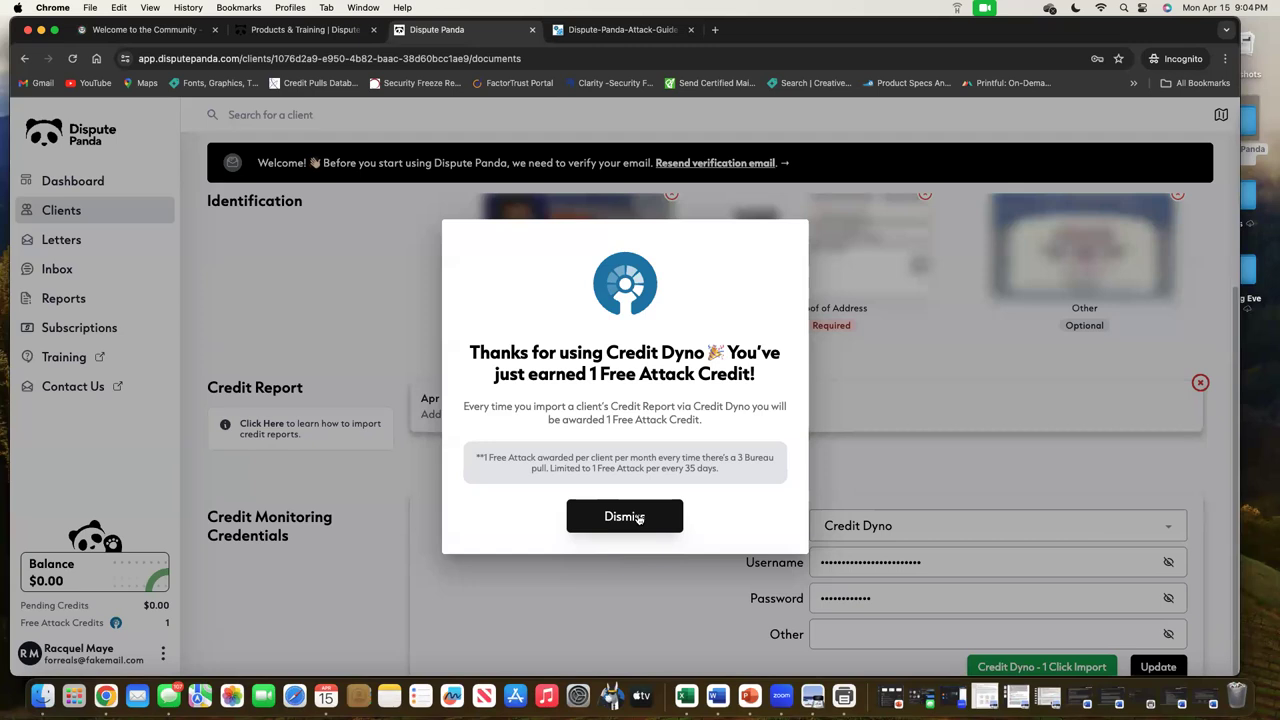
click(638, 517)
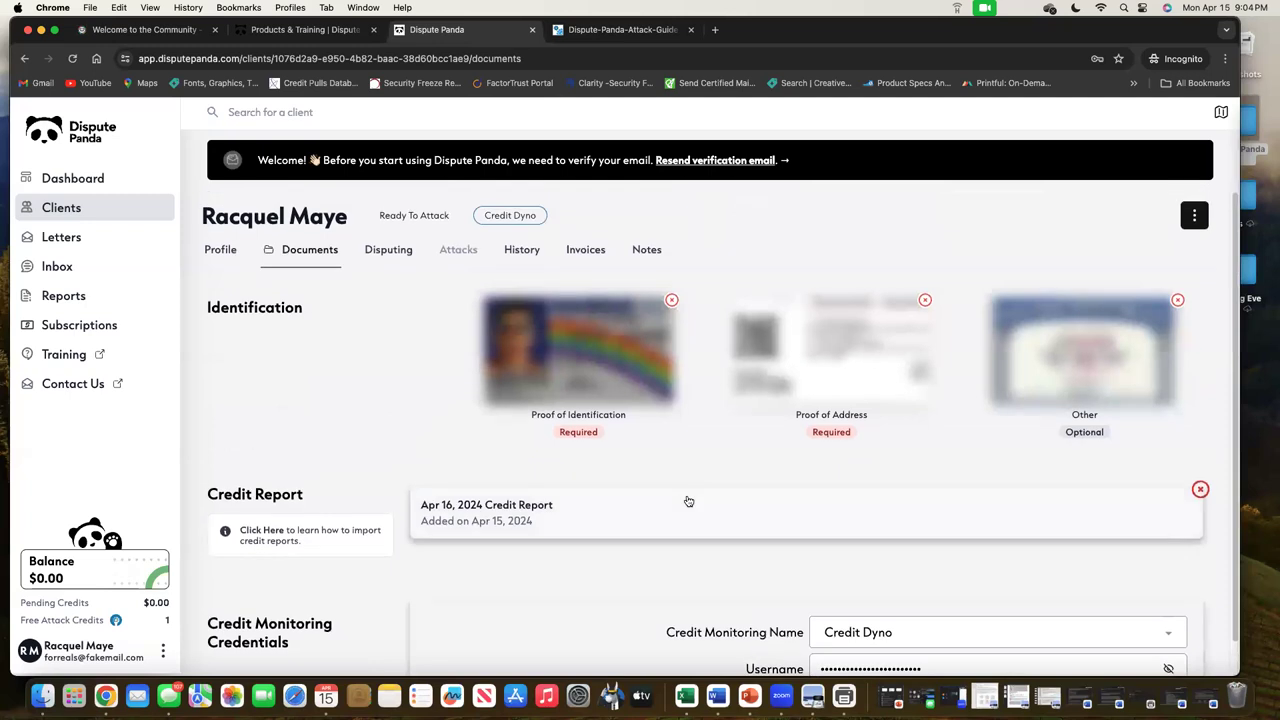
click(380, 255)
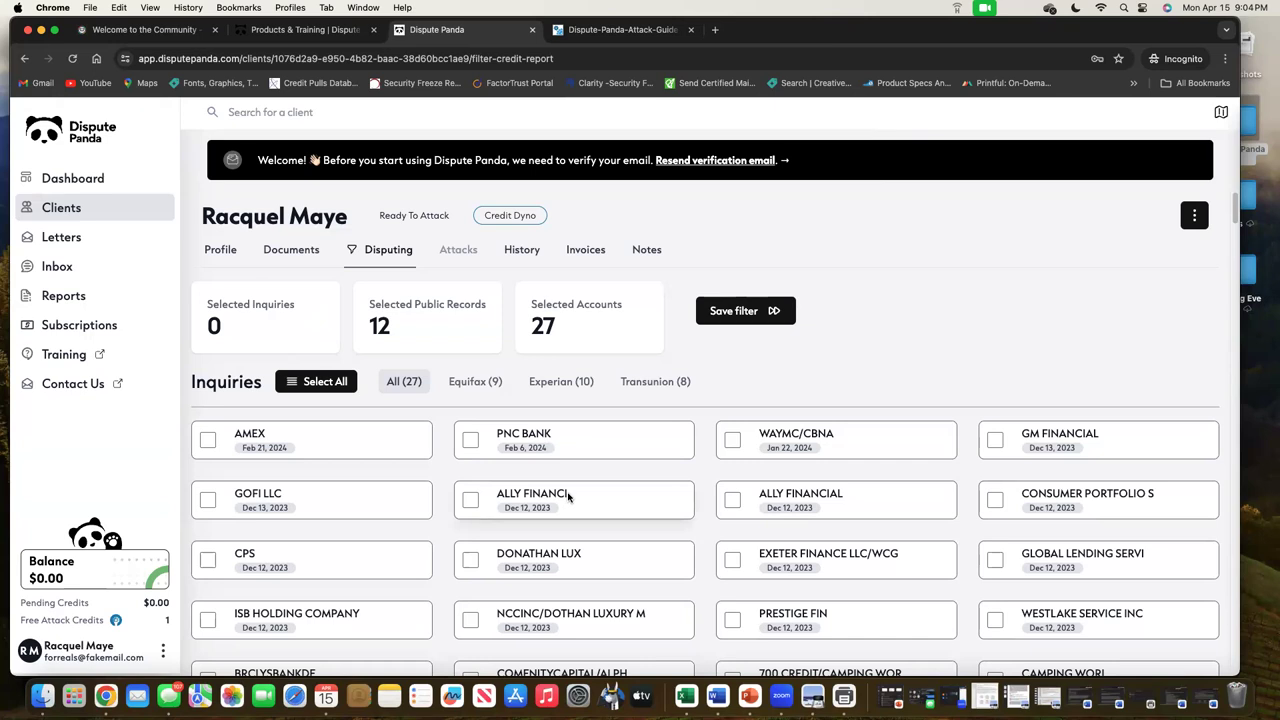
Tick the AMEX and GOFI LLC inquiry checkboxes in the Inquiries grid
scroll(680, 534, down, 5)
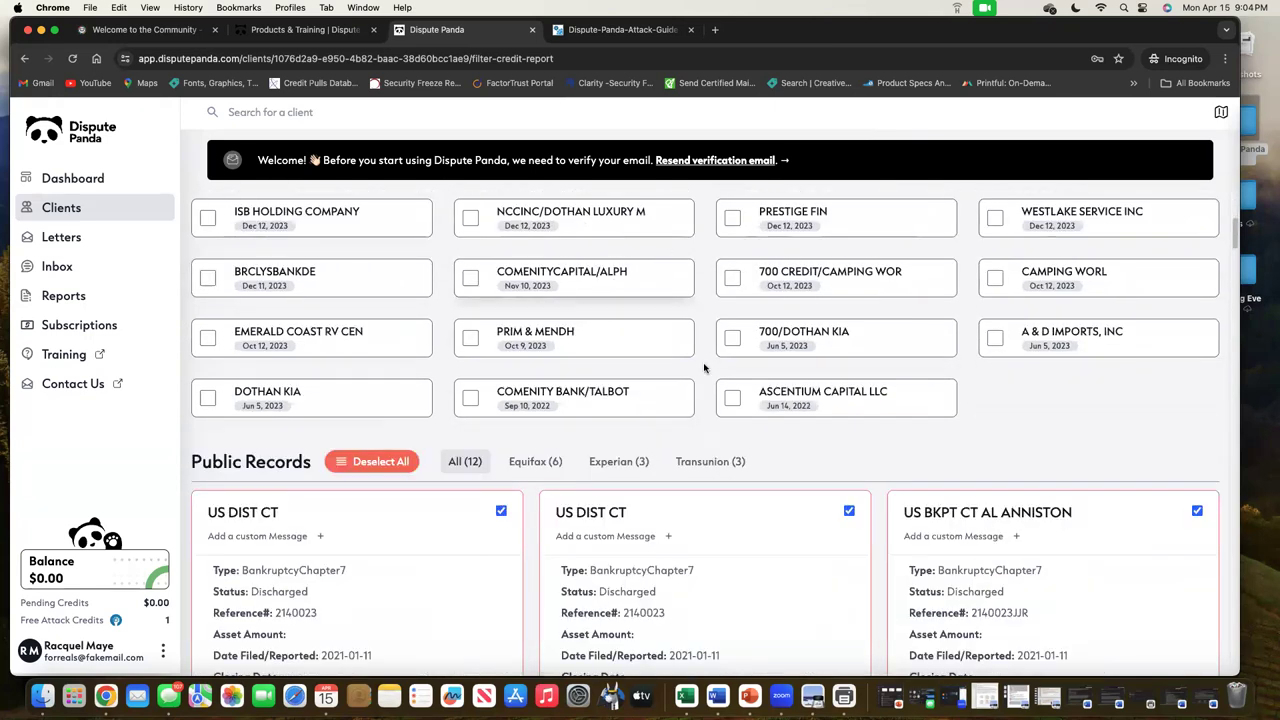
scroll(852, 578, down, 10)
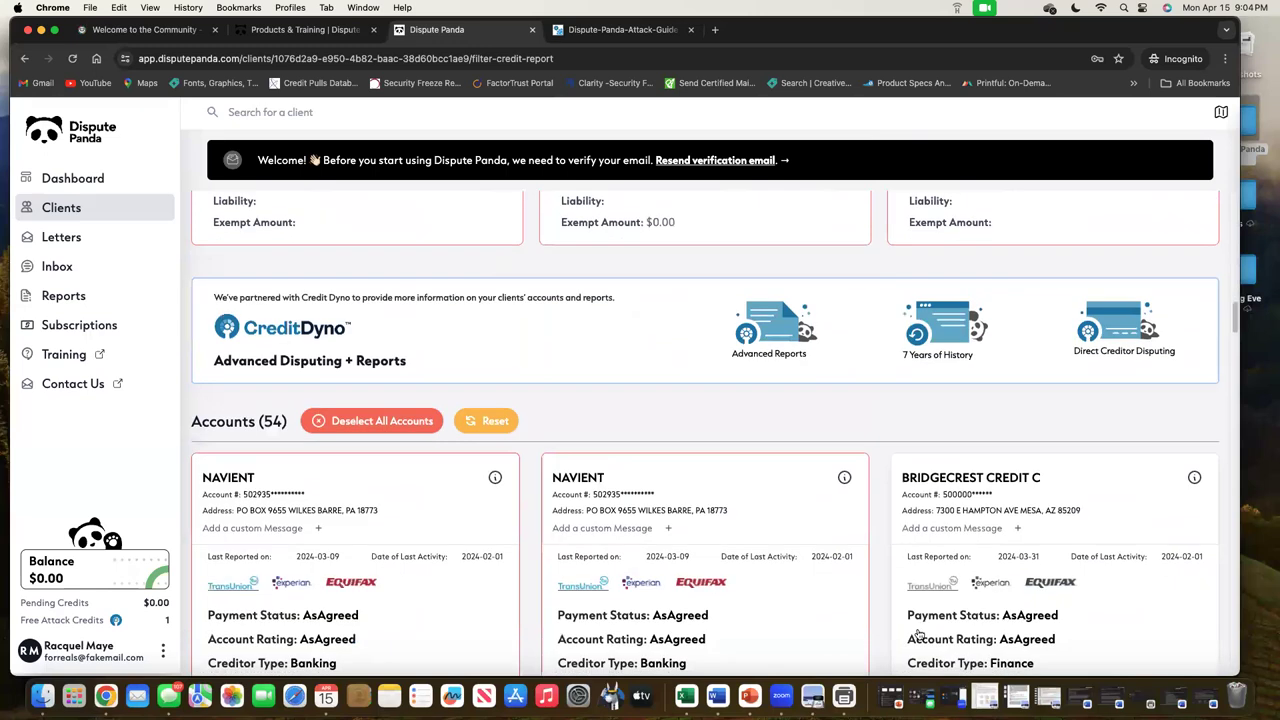
scroll(851, 553, up, 10)
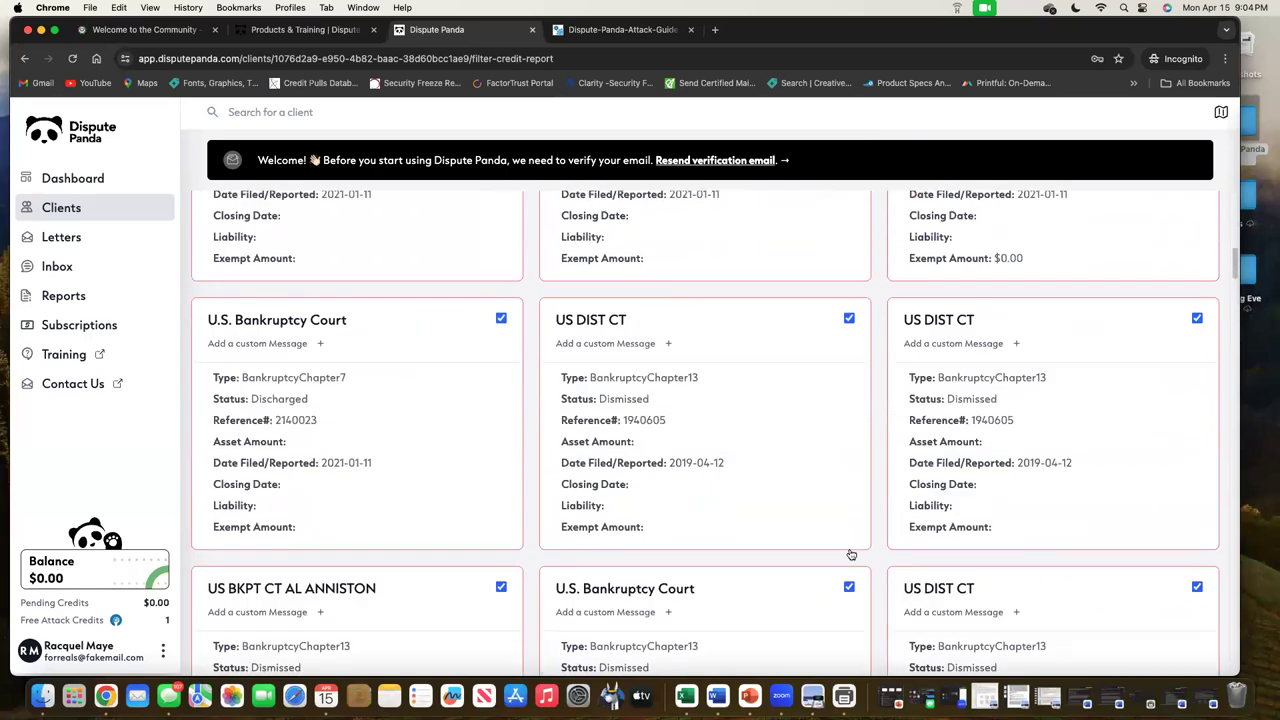
scroll(851, 553, up, 4)
scroll(850, 540, down, 2)
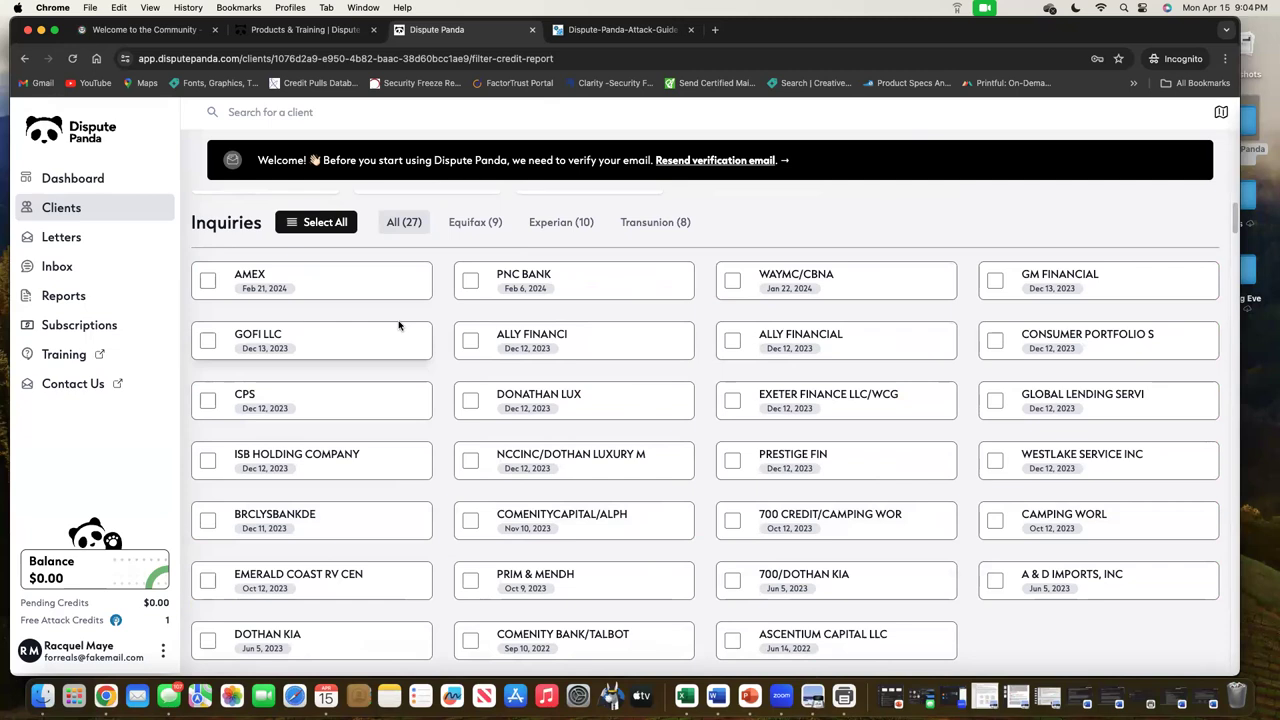
click(207, 280)
click(208, 340)
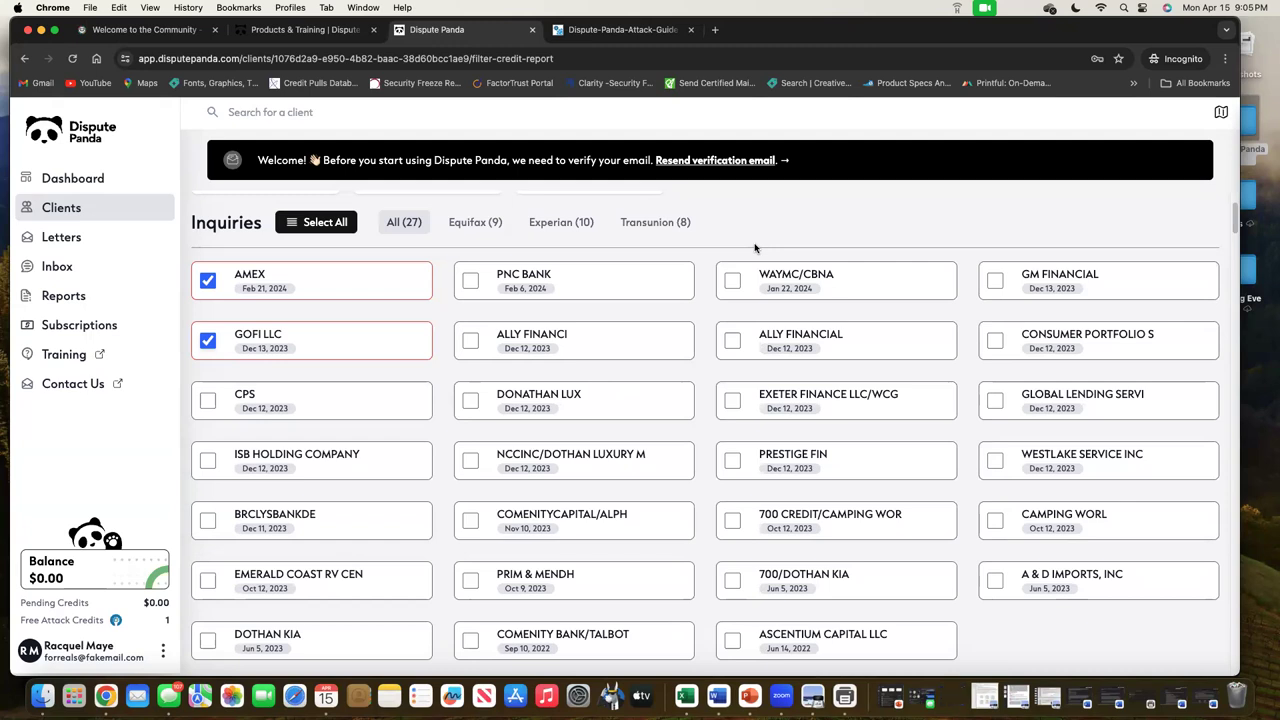
Search the page for 'ally' and step through the ALLY matches
click(641, 119)
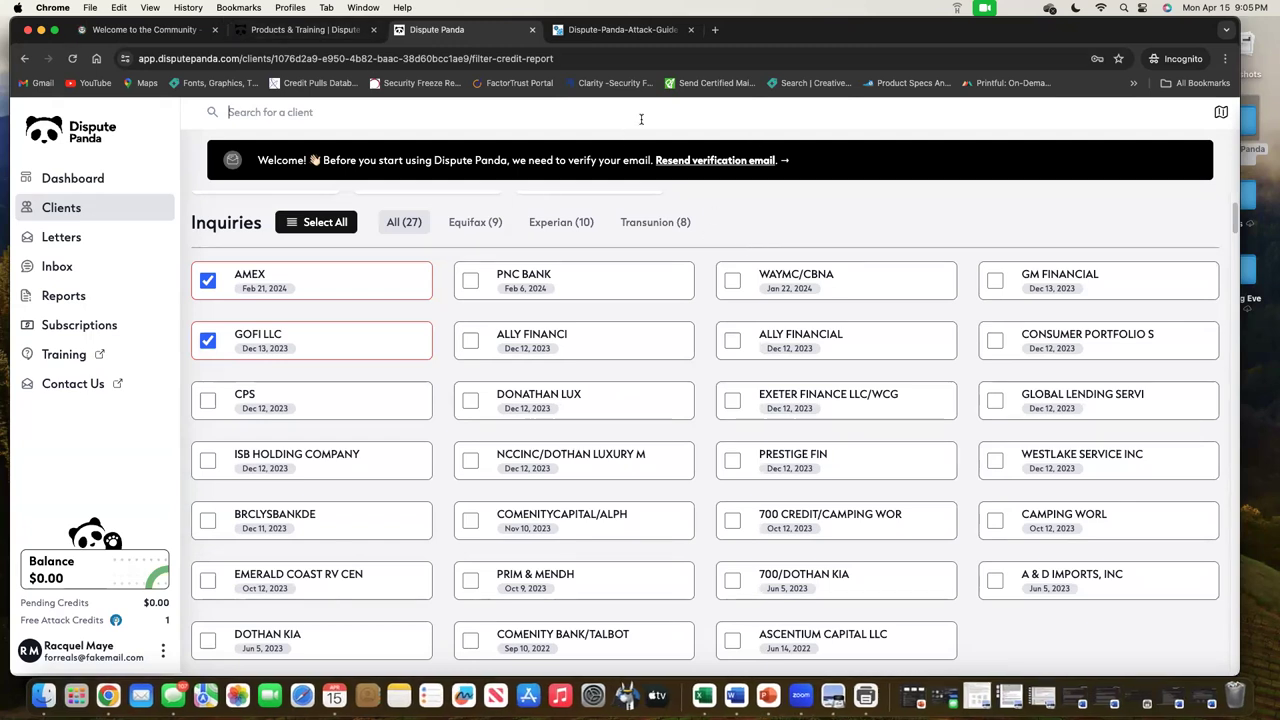
key(super+f)
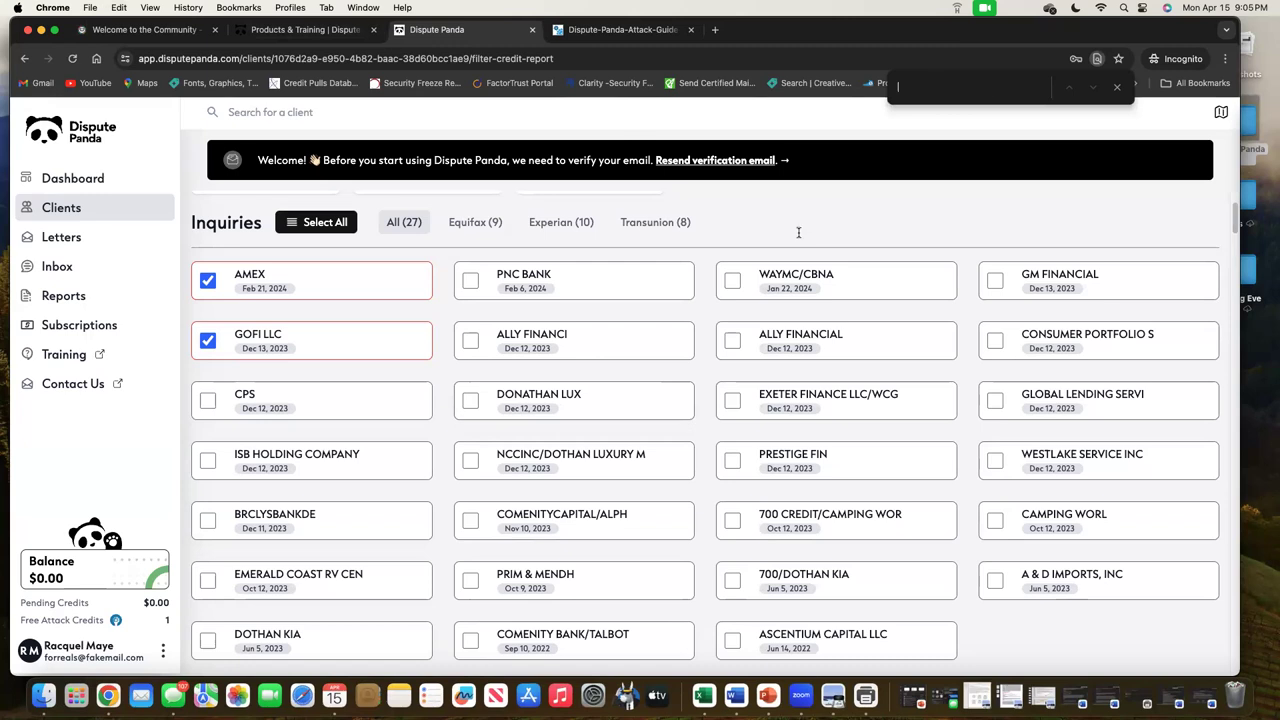
text(ally)
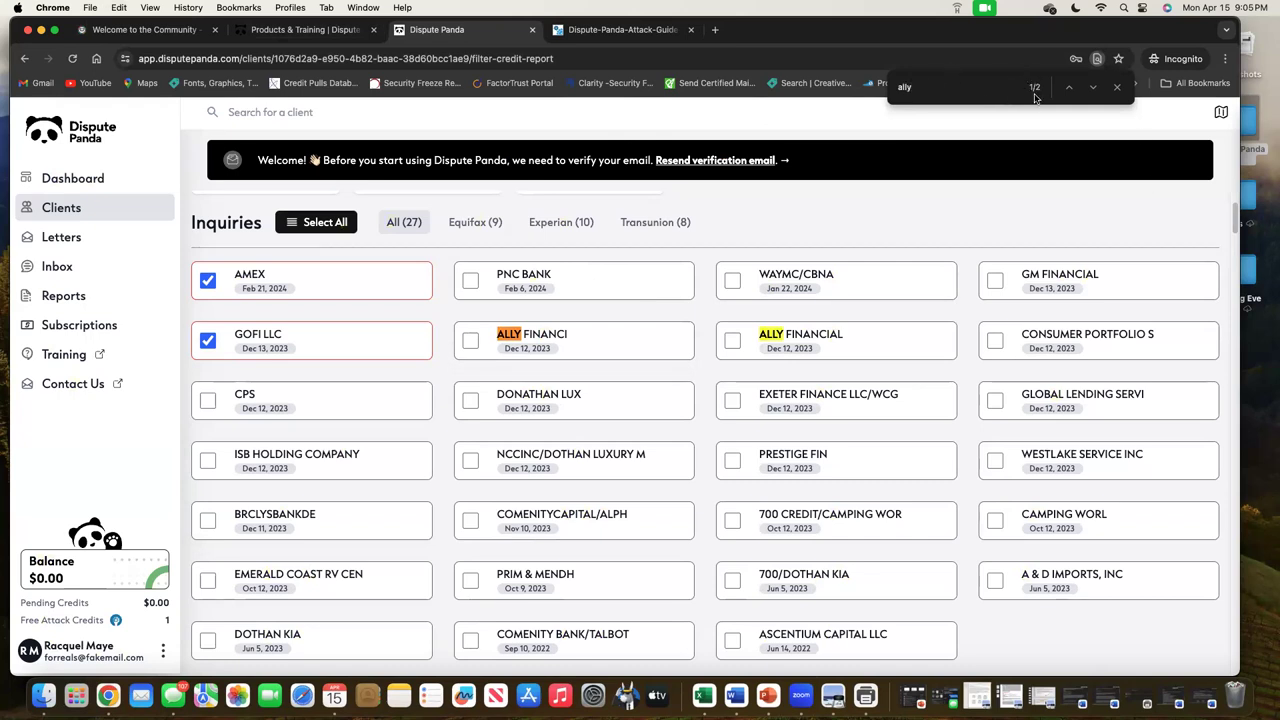
key(Return)
key(Return)
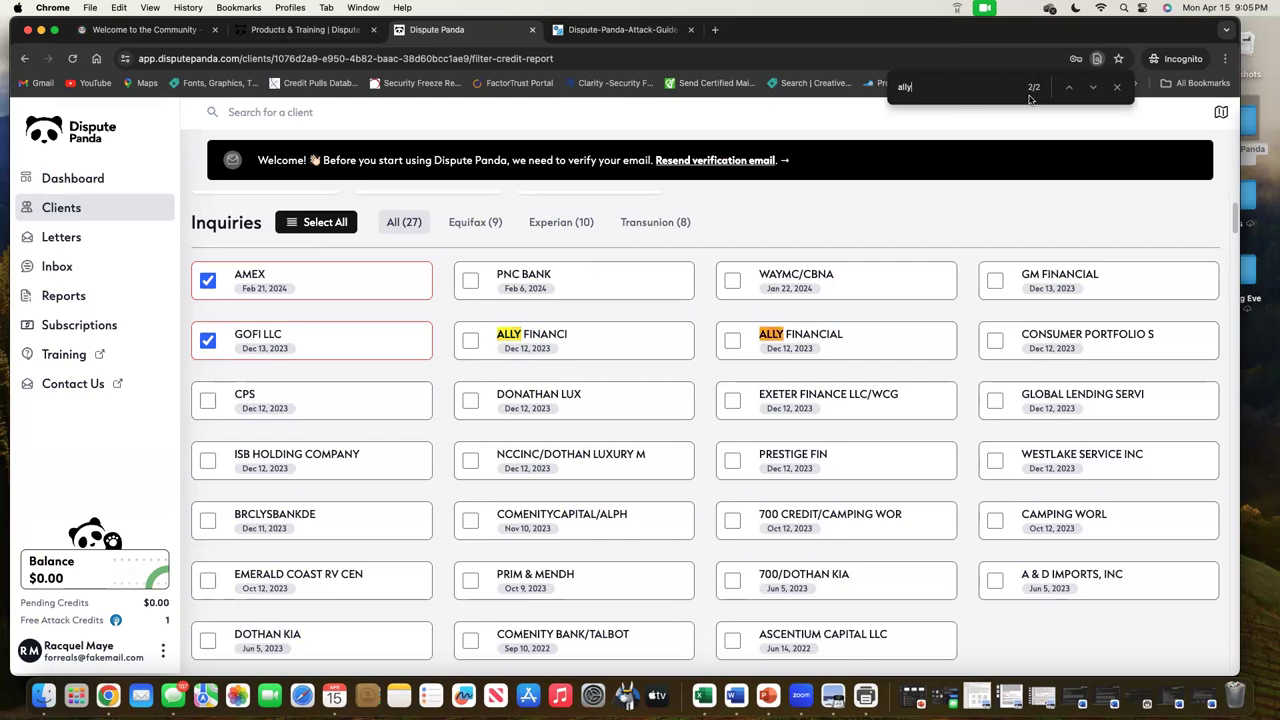
key(Return)
key(Return)
key(Return)
key(Return)
Mark the ALLY FINANCI and ALLY FINANCIAL inquiries for dispute
click(470, 340)
click(732, 340)
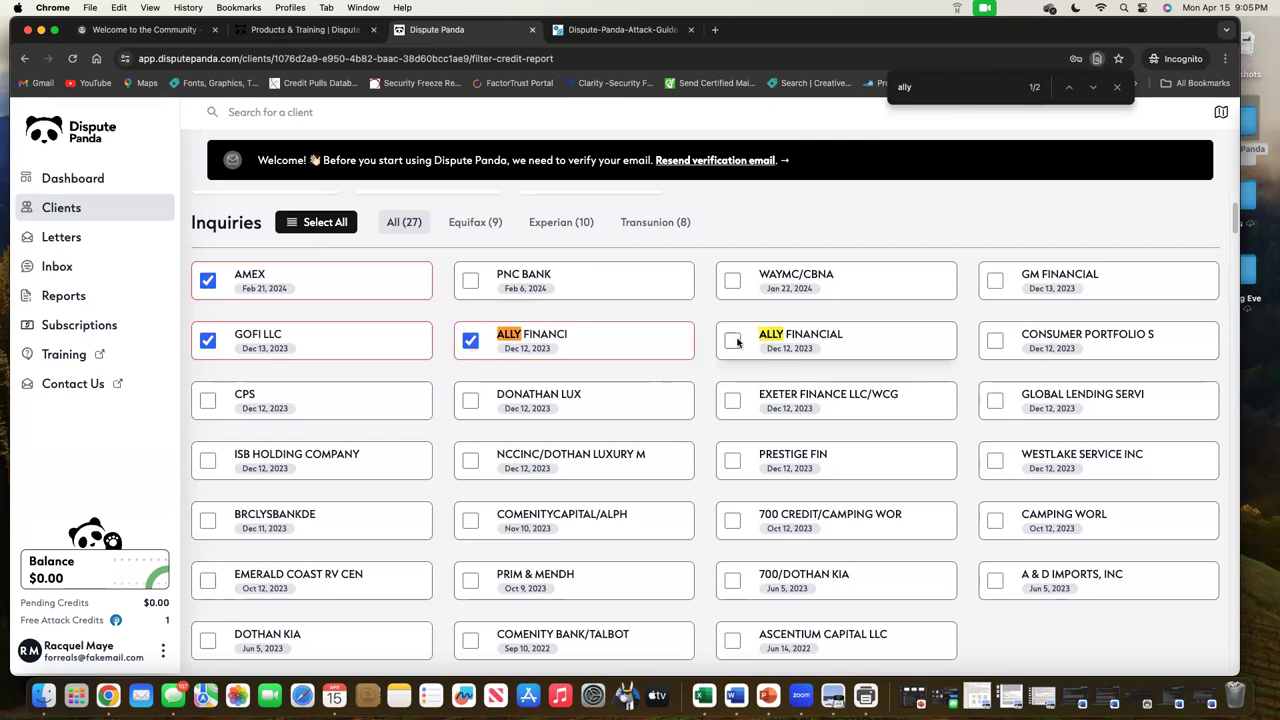
scroll(766, 463, down, 20)
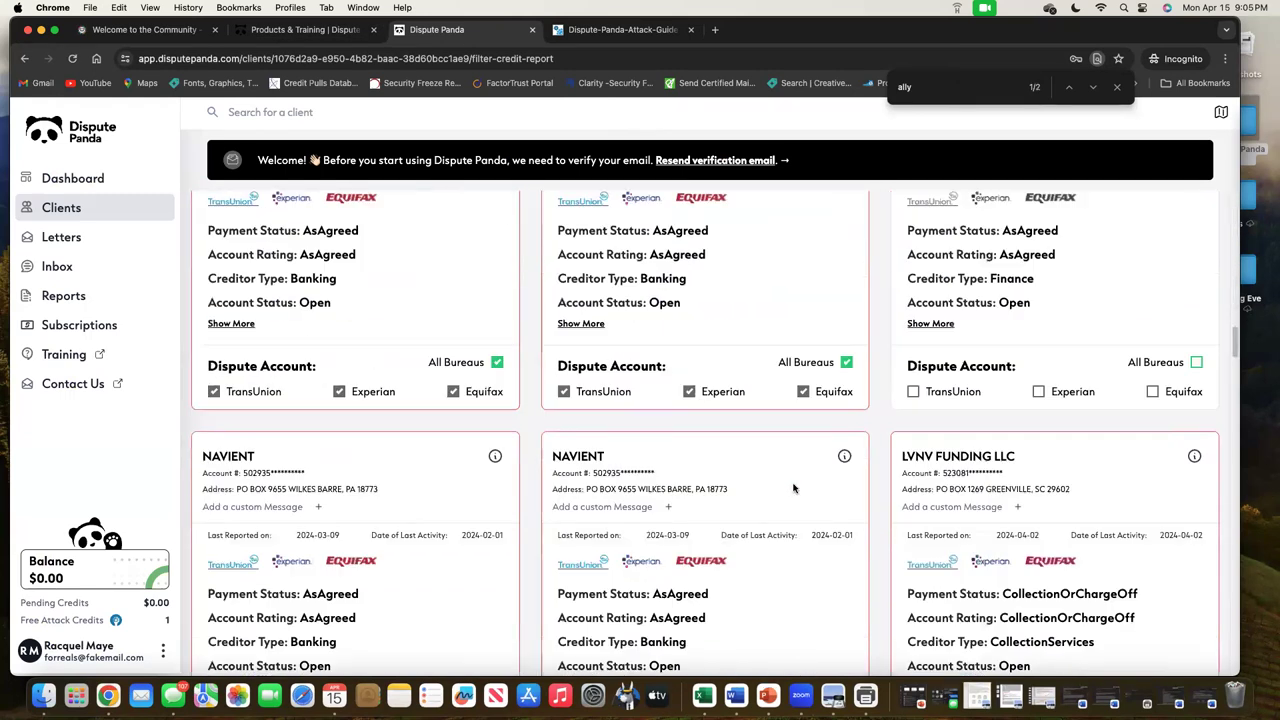
scroll(797, 490, up, 3)
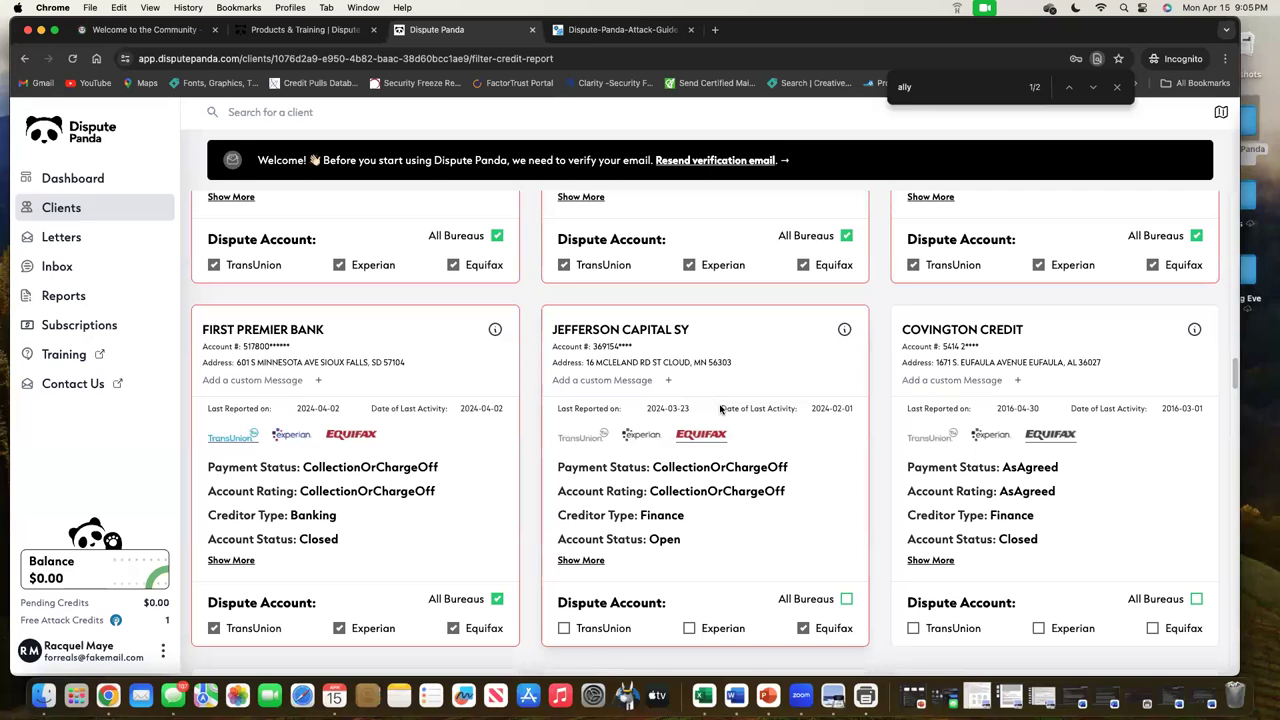
scroll(720, 408, up, 15)
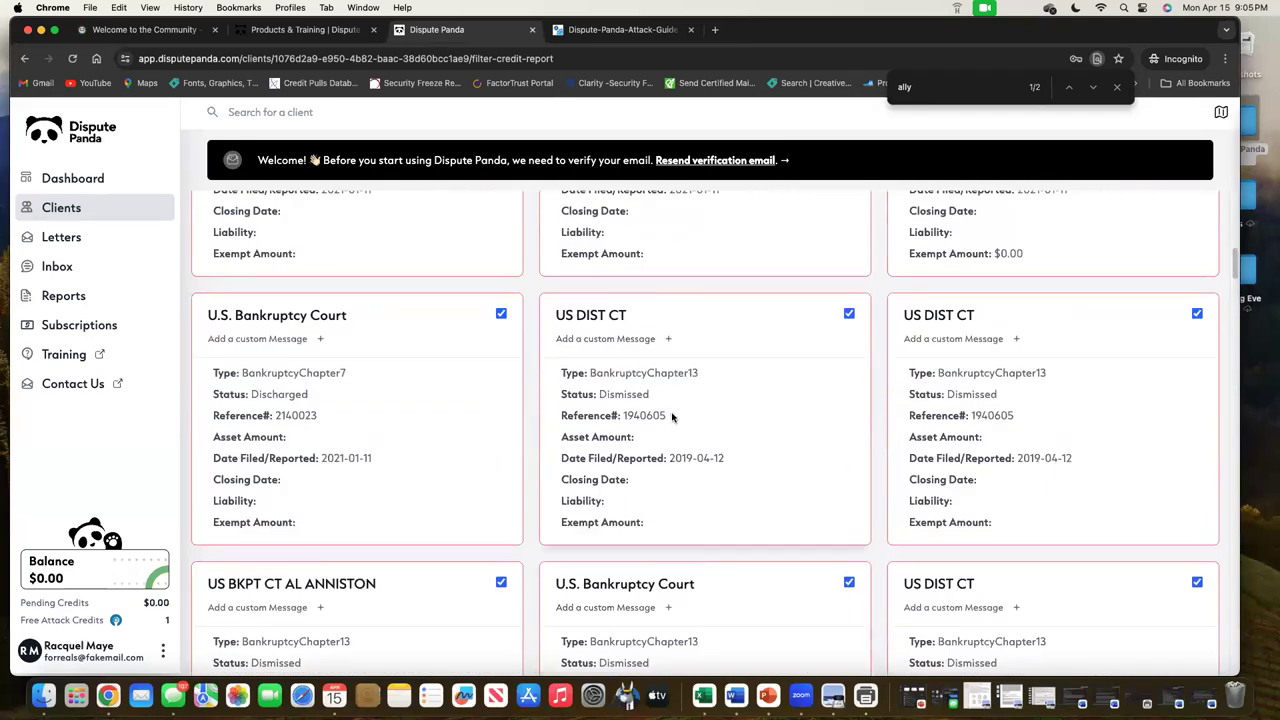
scroll(672, 416, up, 5)
scroll(672, 418, down, 1)
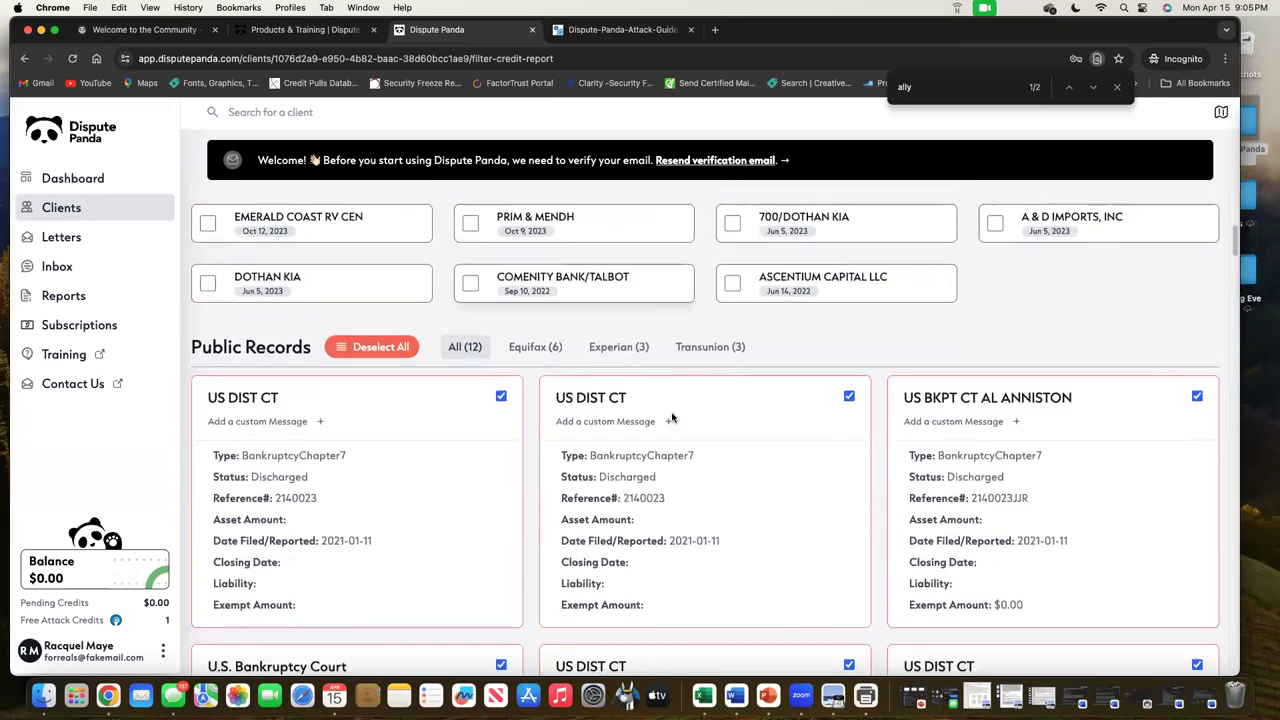
scroll(672, 418, down, 5)
scroll(671, 418, down, 1)
scroll(670, 418, down, 4)
scroll(633, 393, down, 1)
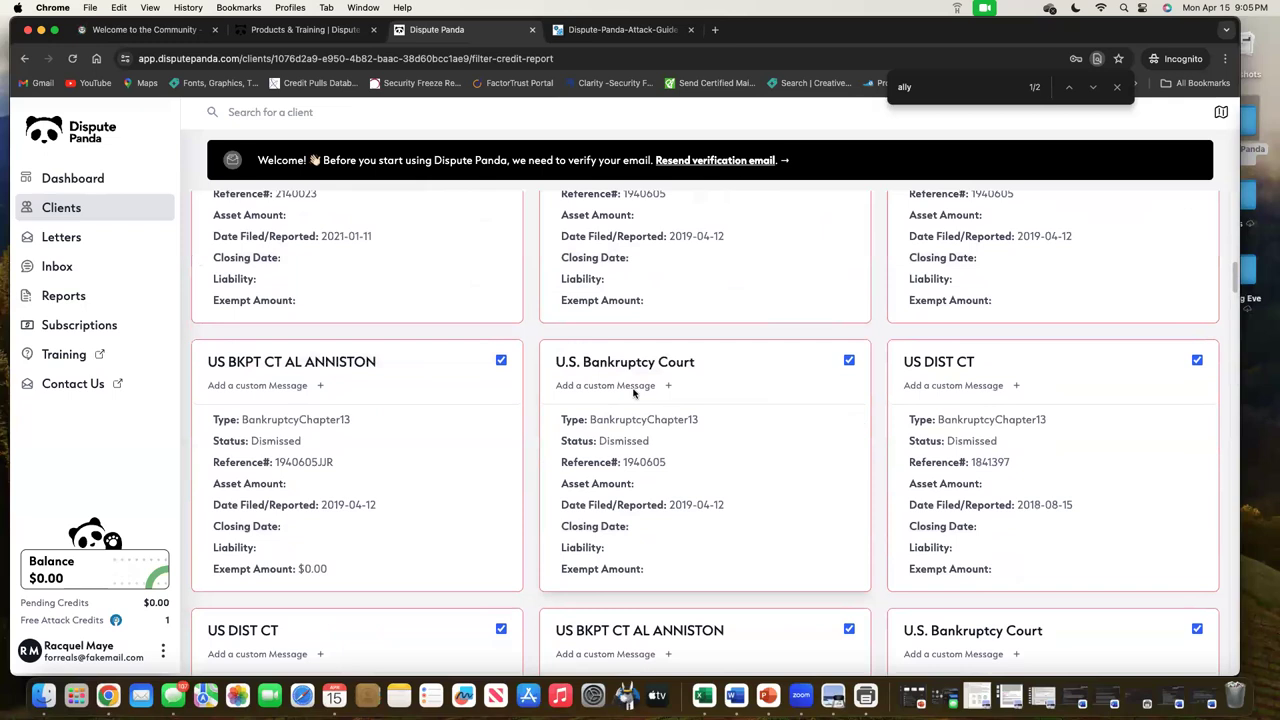
scroll(730, 488, down, 3)
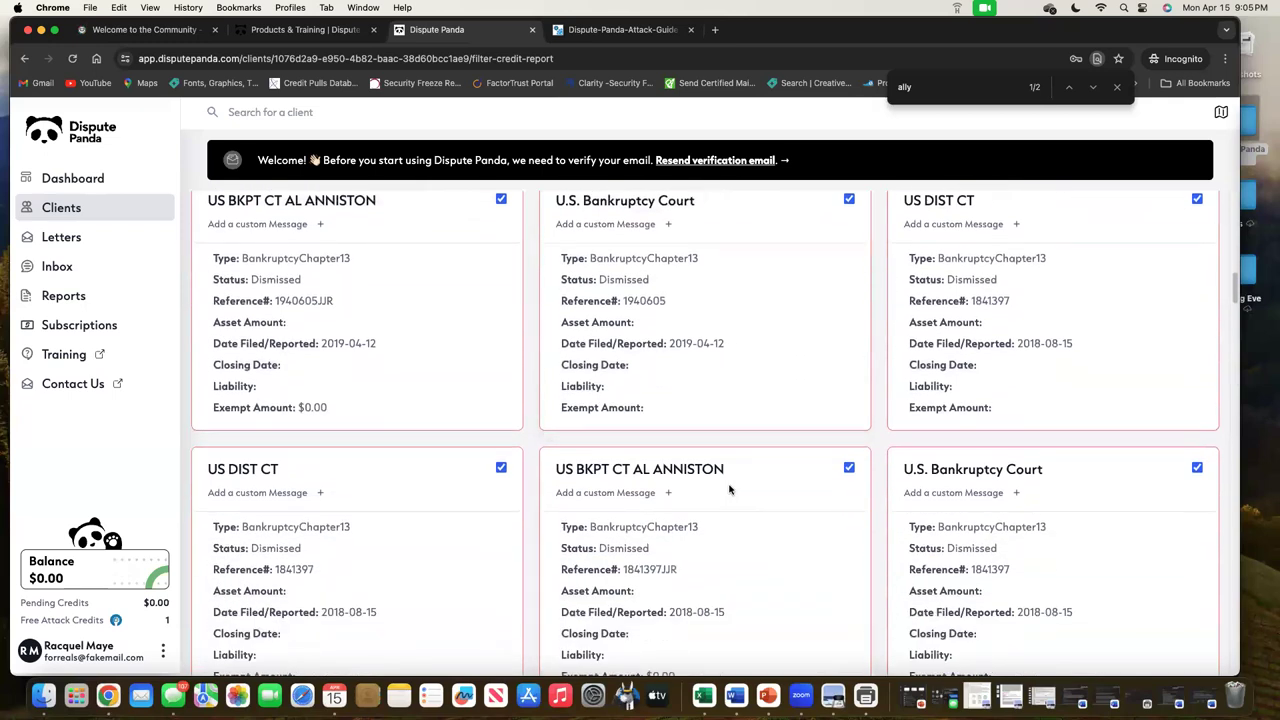
scroll(730, 488, down, 1)
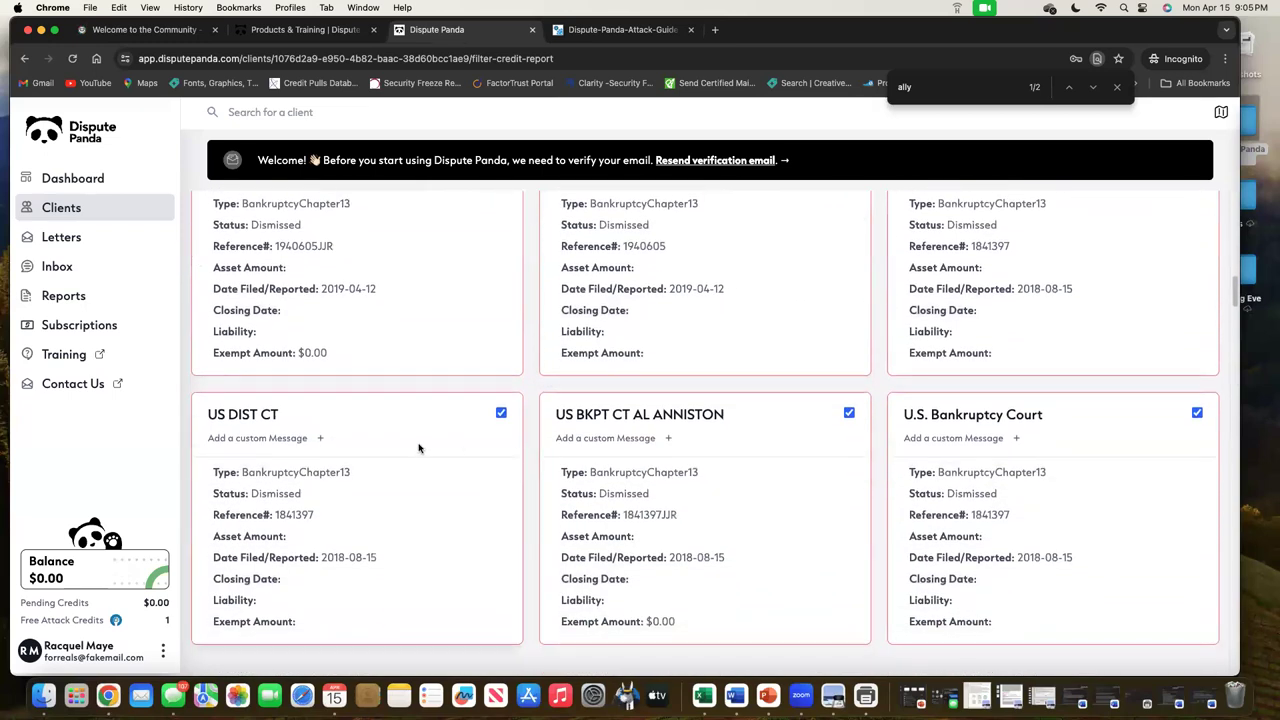
scroll(809, 510, up, 5)
scroll(809, 515, up, 1)
scroll(809, 515, up, 1)
scroll(809, 516, up, 5)
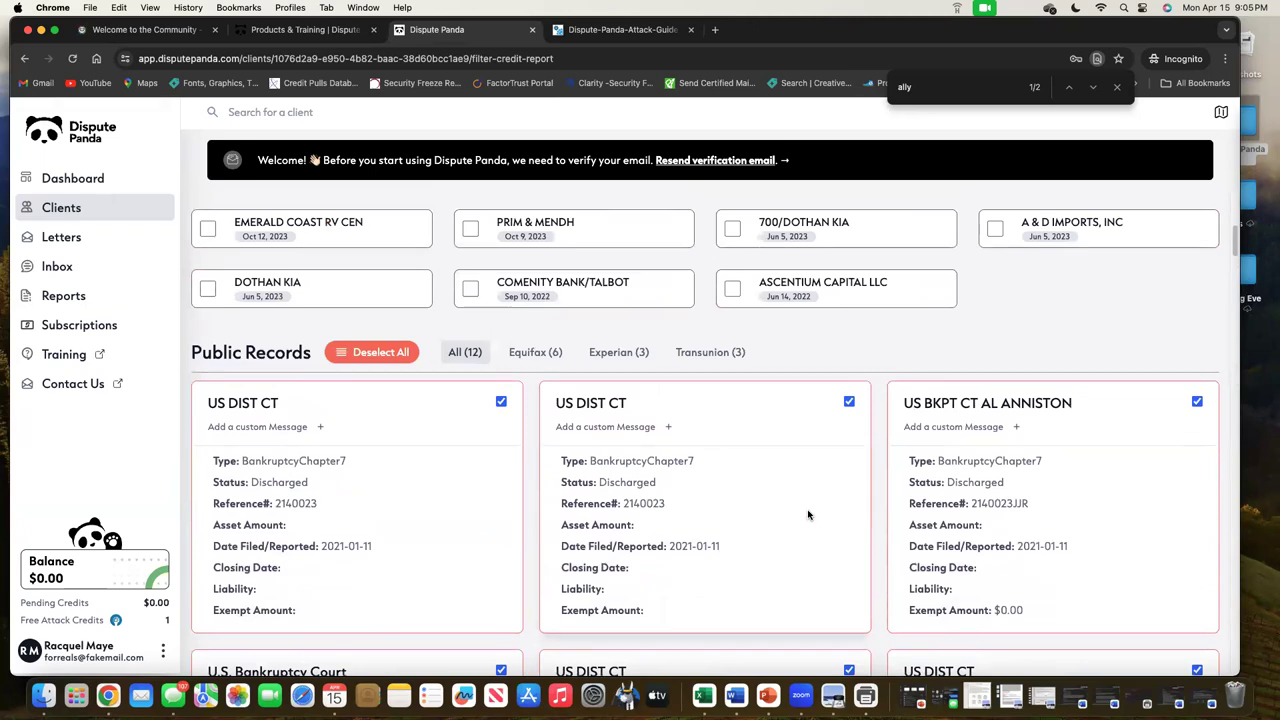
scroll(716, 532, down, 2)
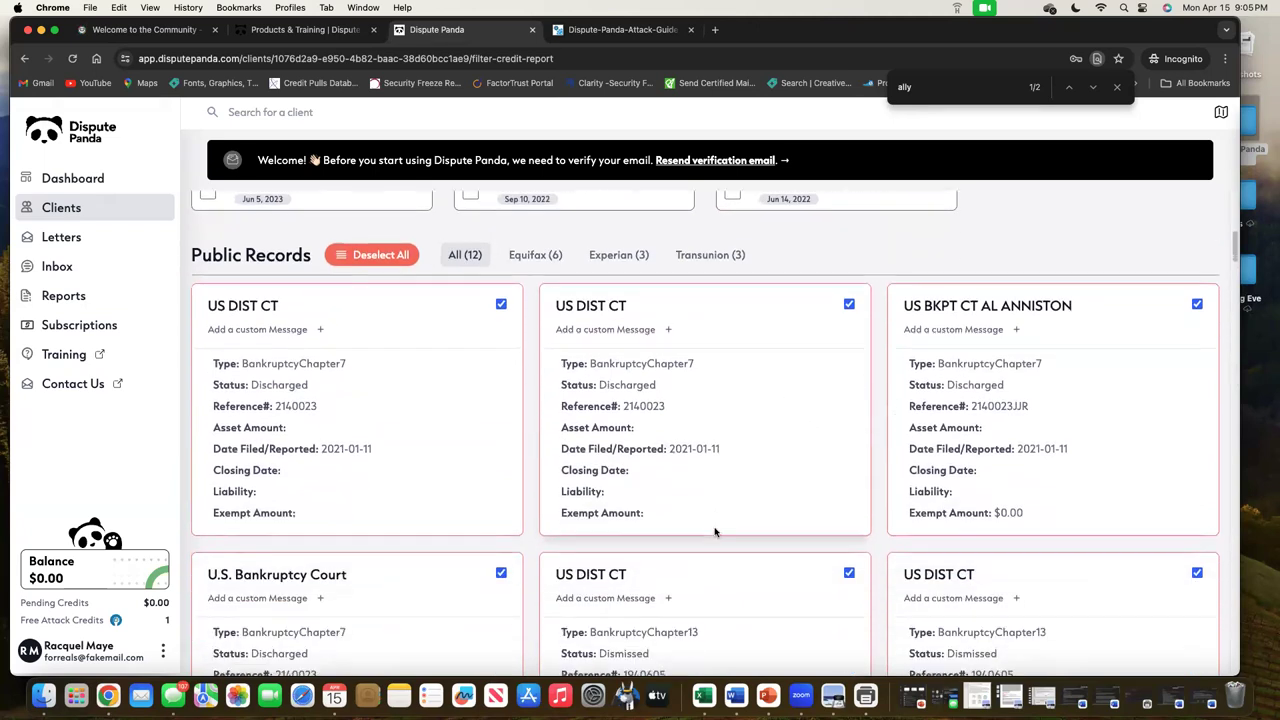
scroll(715, 532, down, 20)
scroll(722, 538, up, 5)
scroll(722, 538, down, 1)
scroll(728, 540, down, 5)
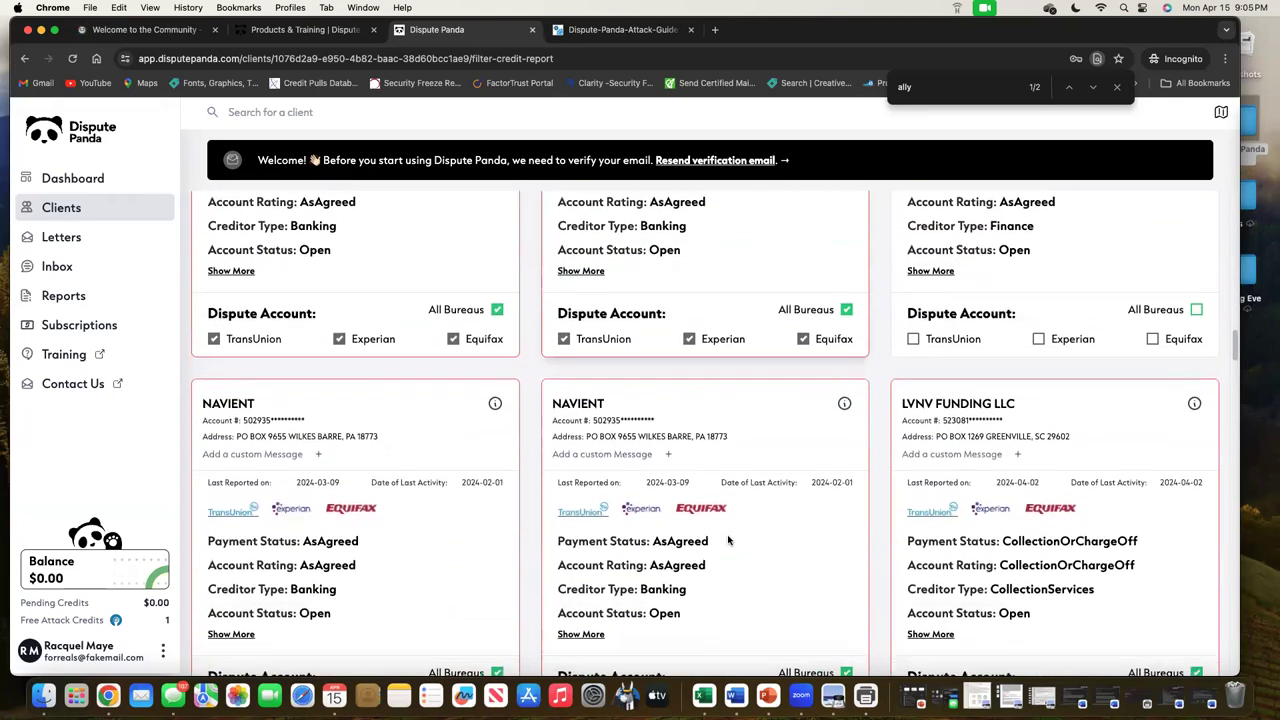
scroll(728, 540, down, 3)
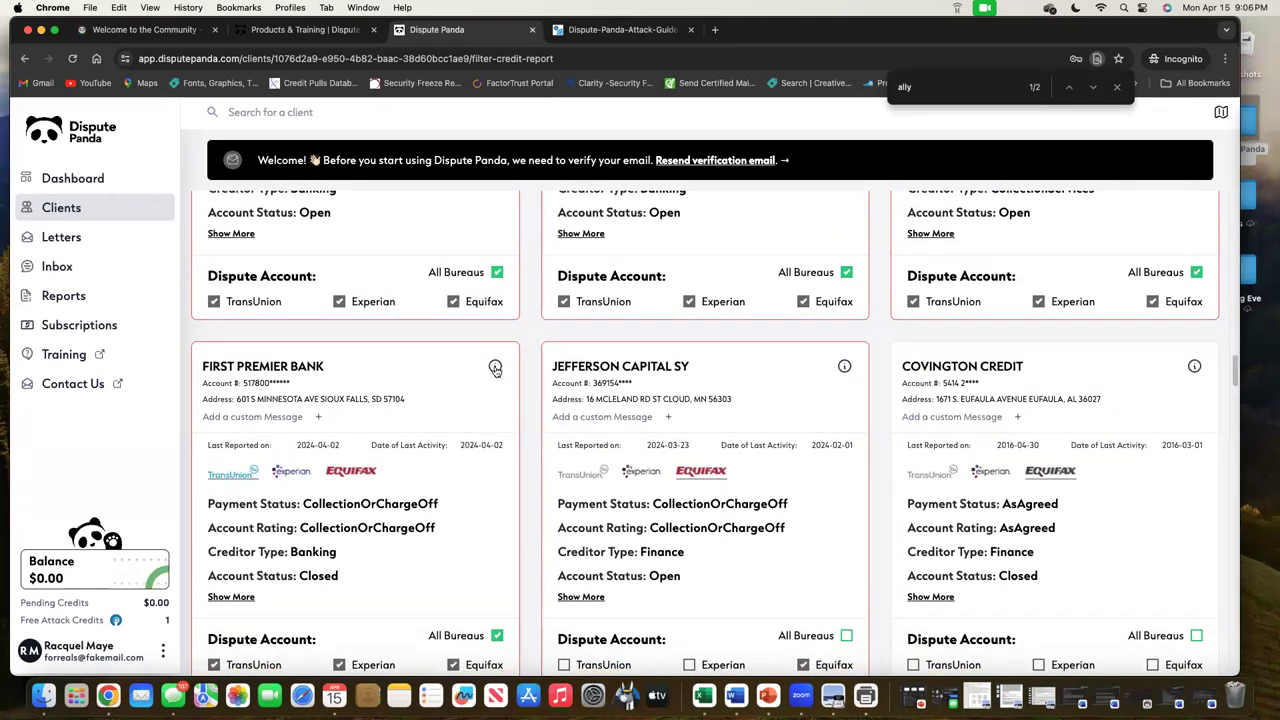
click(495, 368)
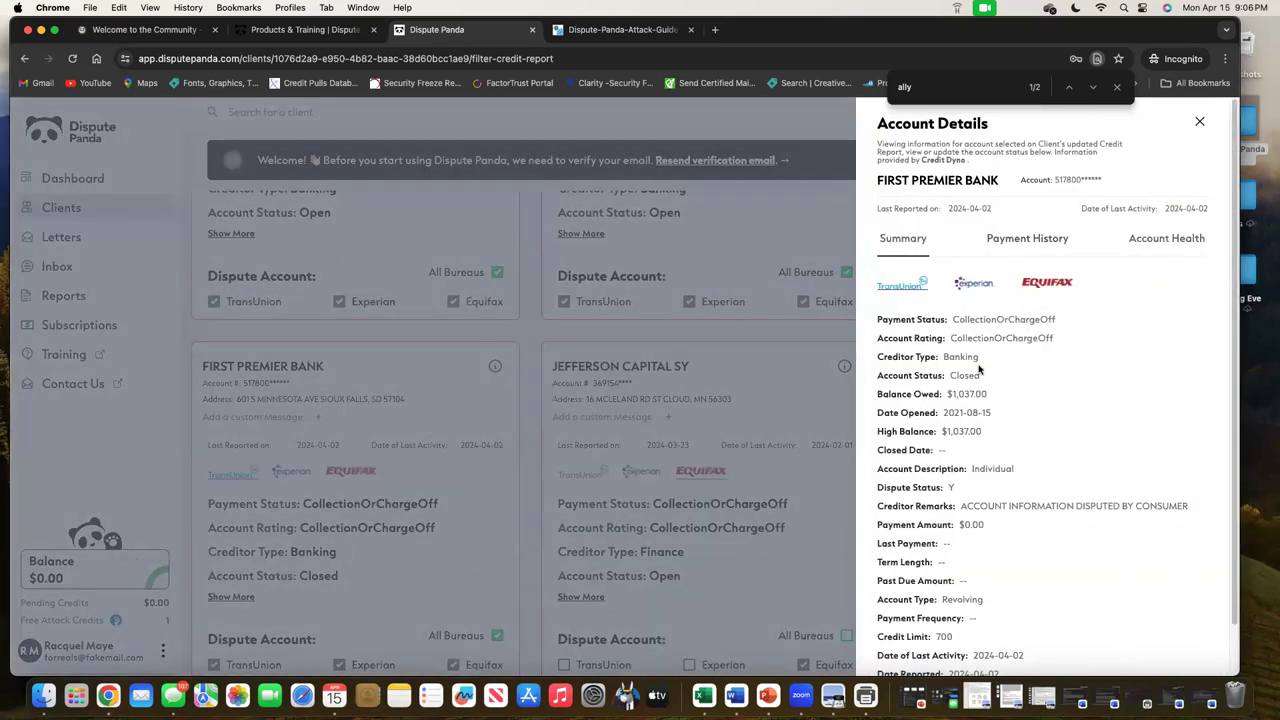
drag(983, 377, 945, 376)
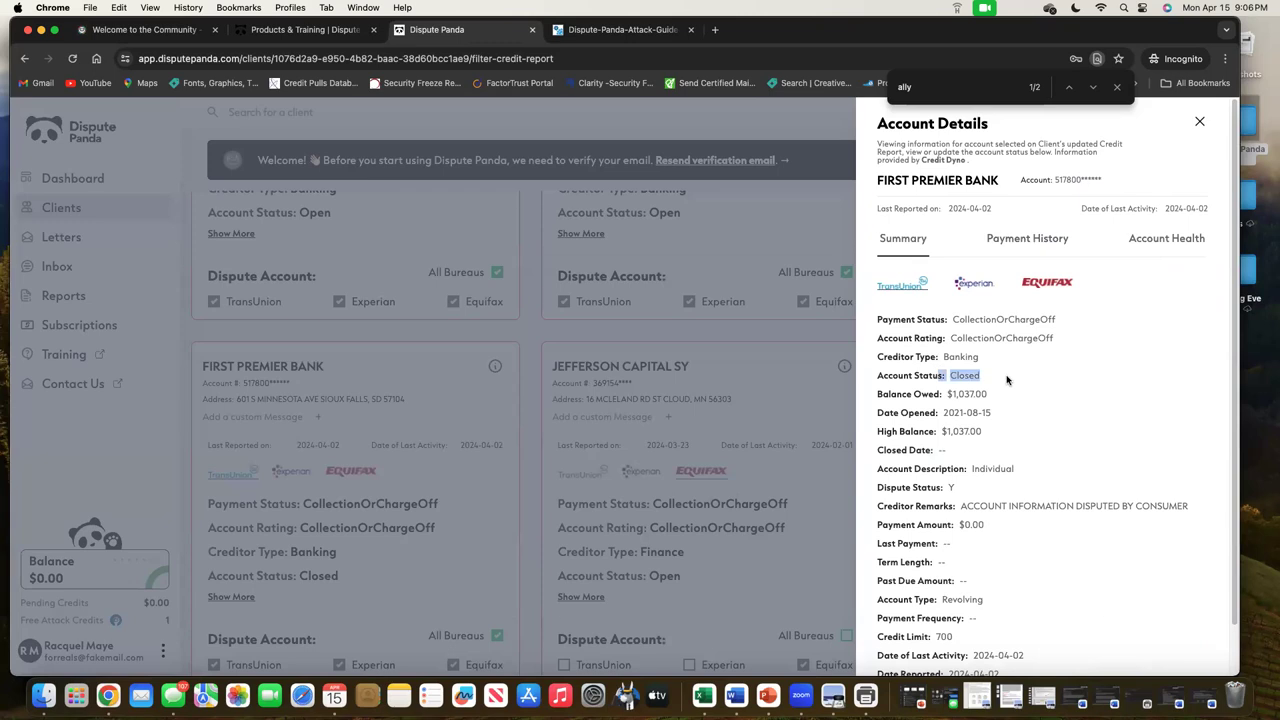
drag(983, 431, 930, 431)
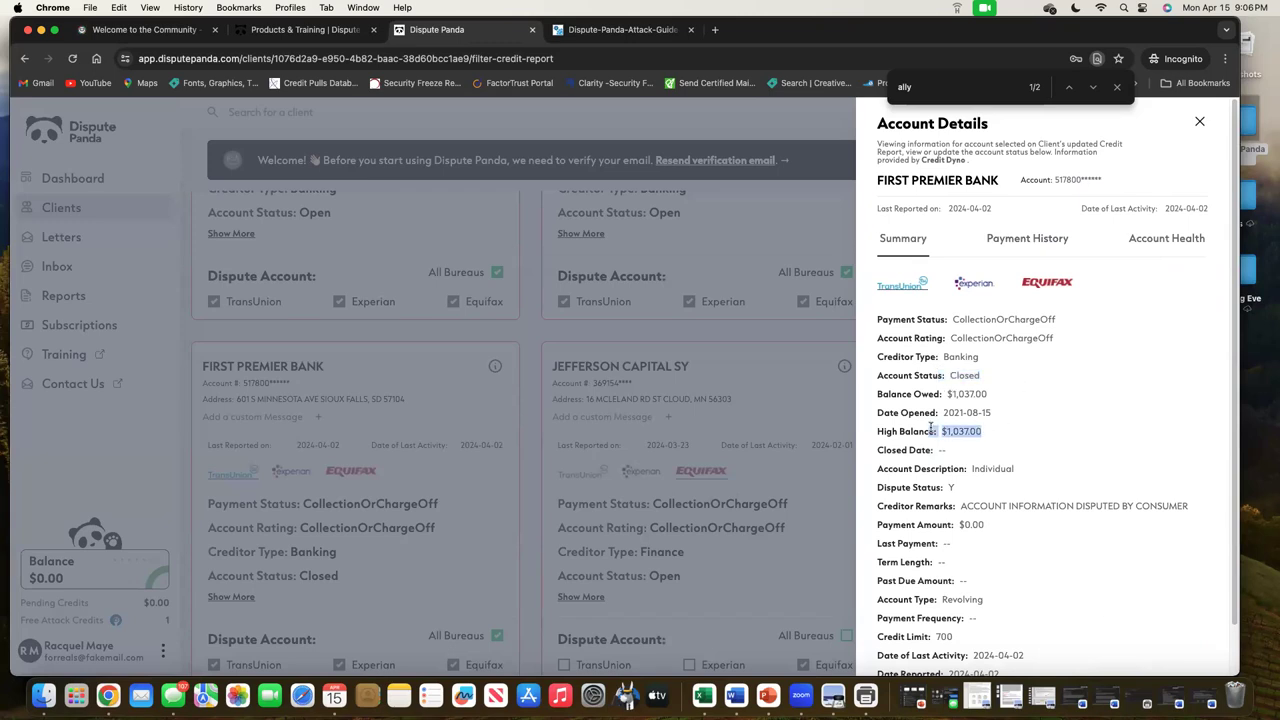
click(1033, 240)
click(917, 242)
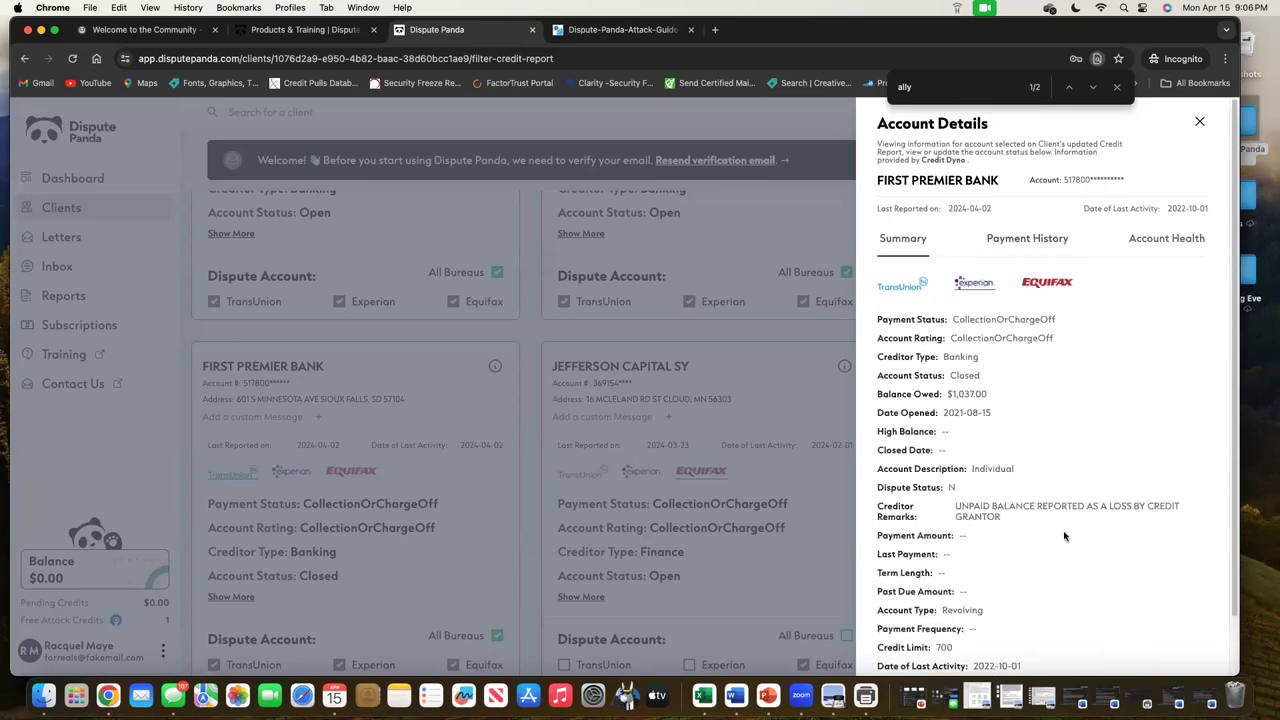
click(1038, 240)
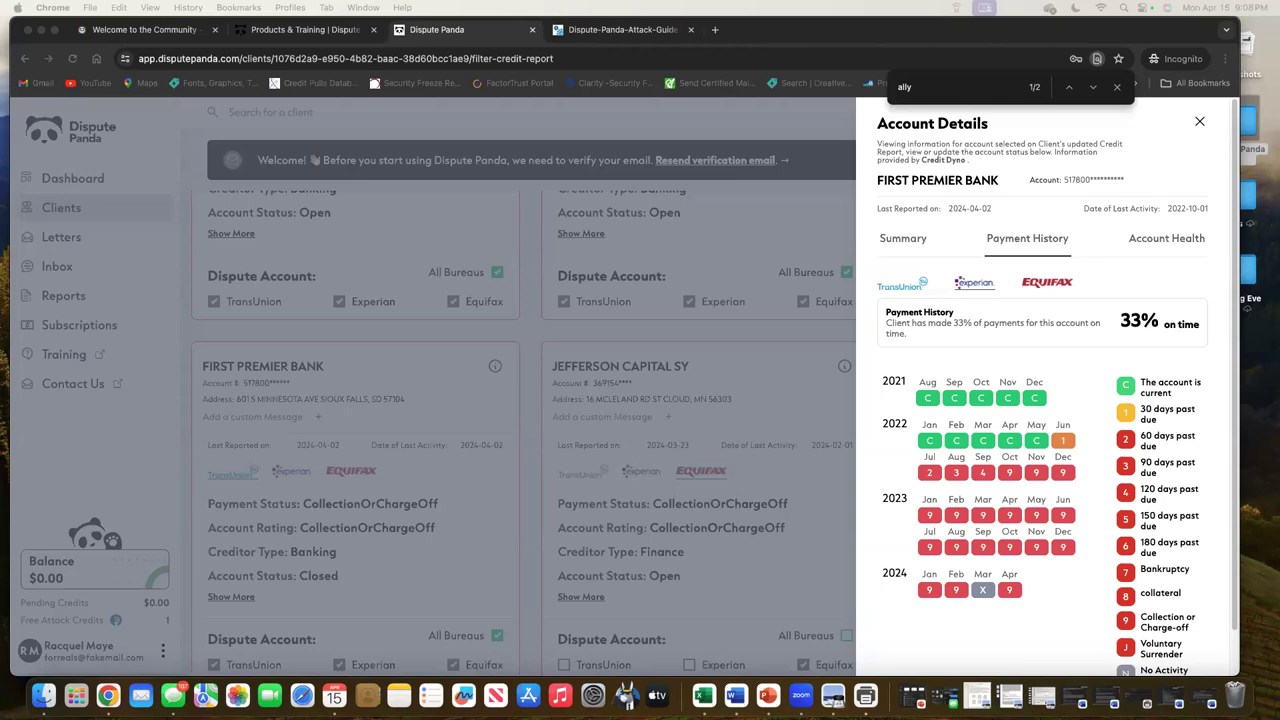
double_click(1156, 238)
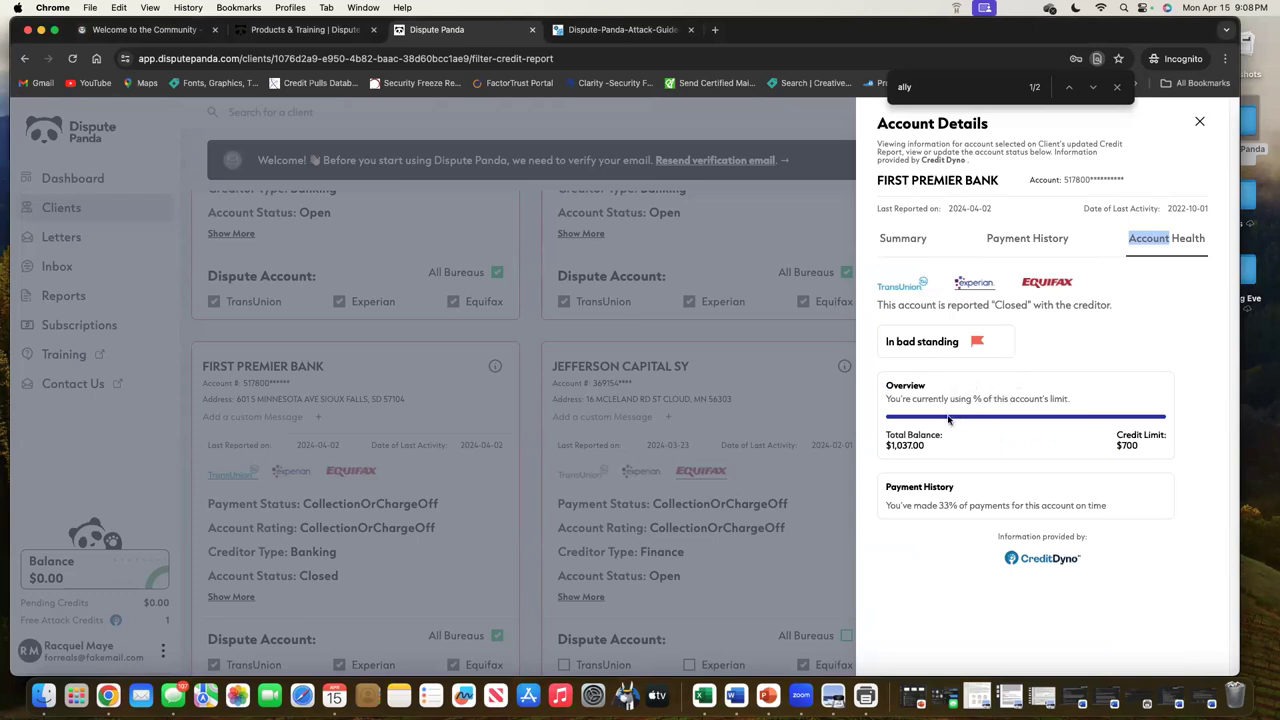
drag(950, 448, 882, 445)
drag(1142, 448, 1114, 446)
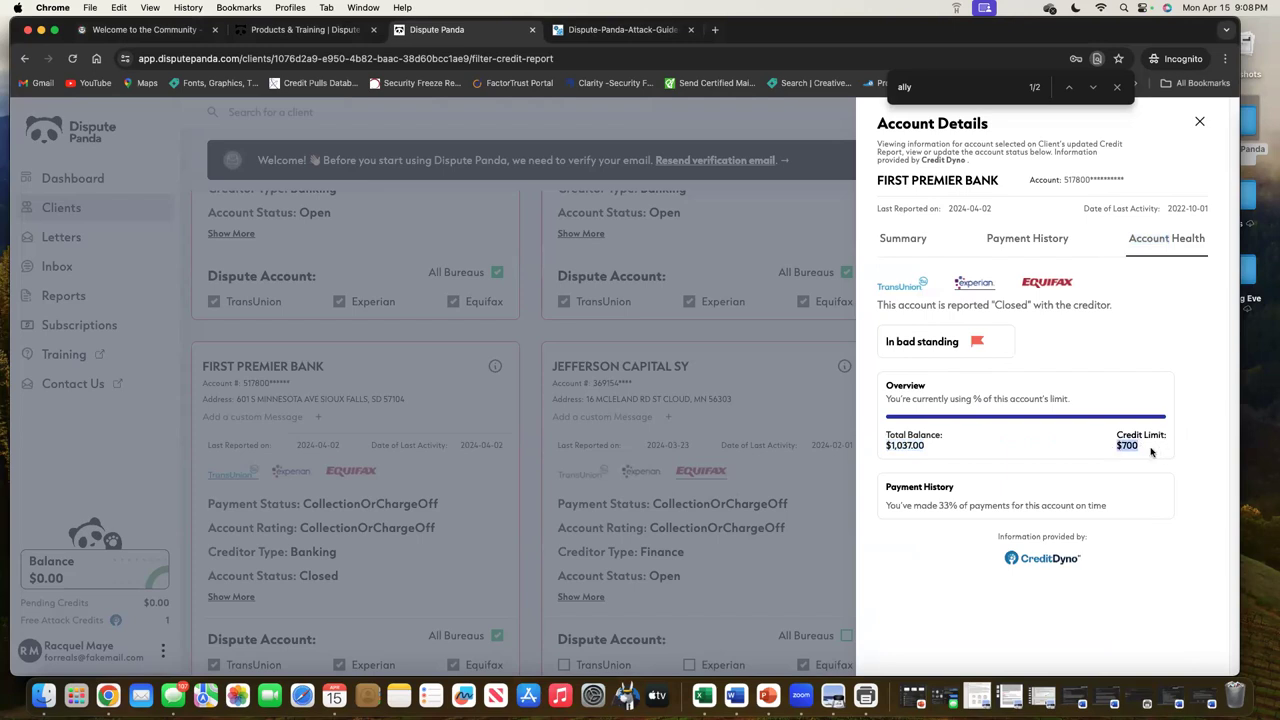
click(934, 444)
drag(961, 460, 876, 448)
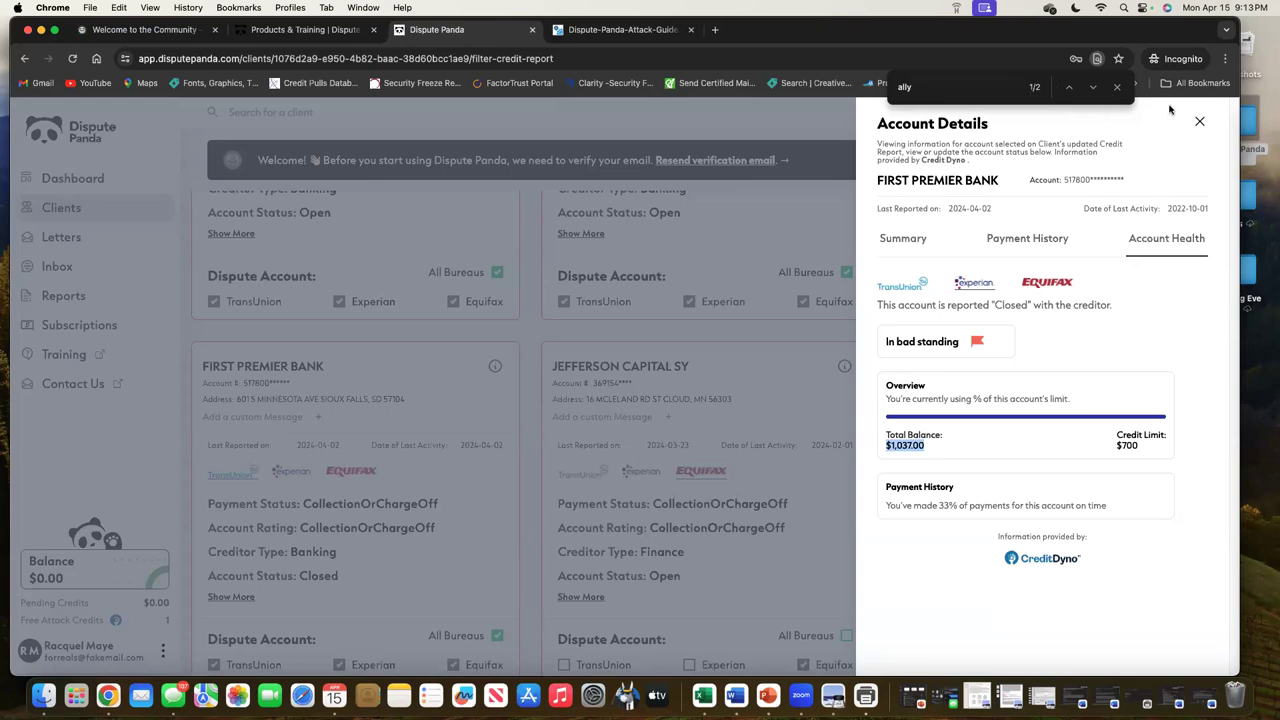
click(1201, 126)
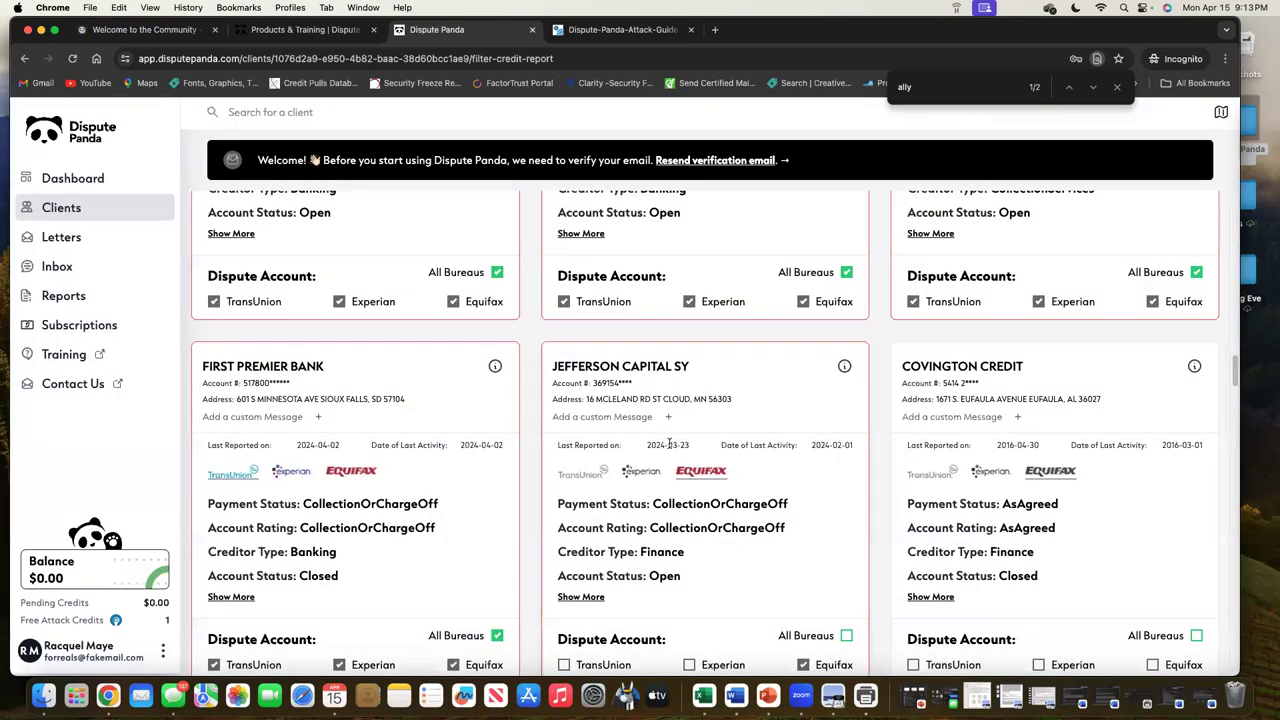
Apply custom message '5678' to JEFFERSON CAPITAL SY, then remove it again
click(641, 416)
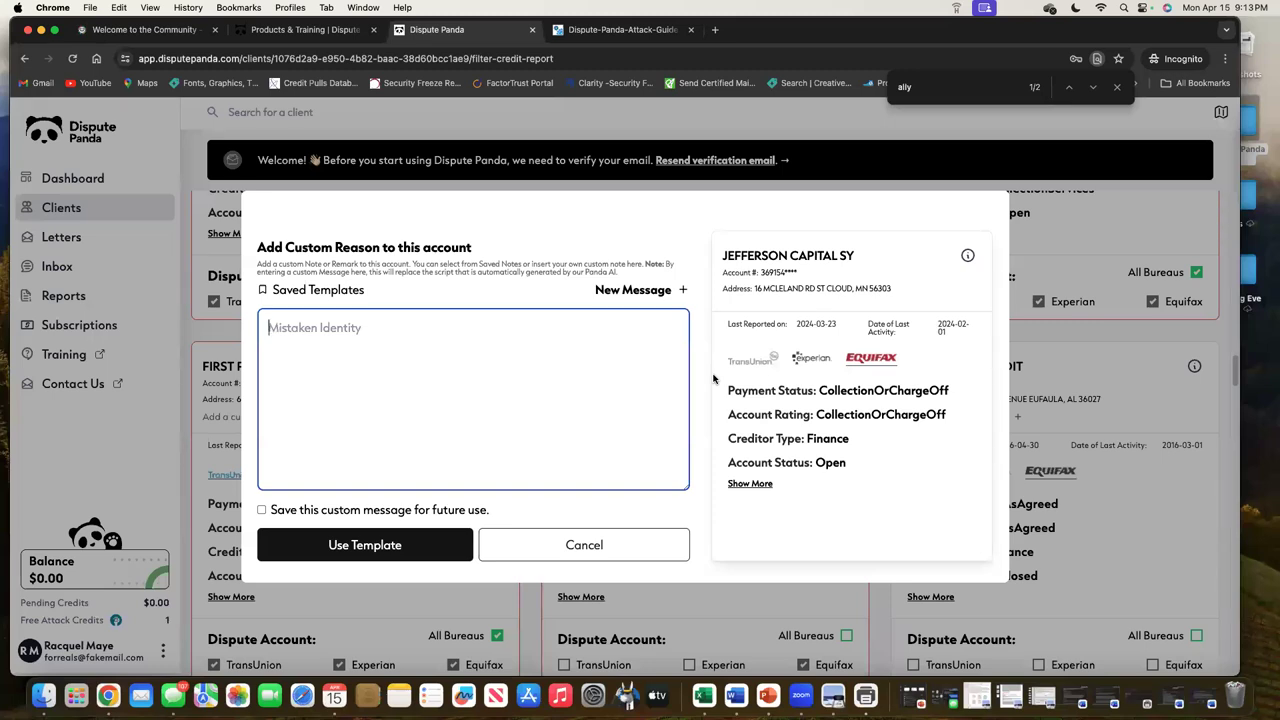
text(5678)
click(405, 541)
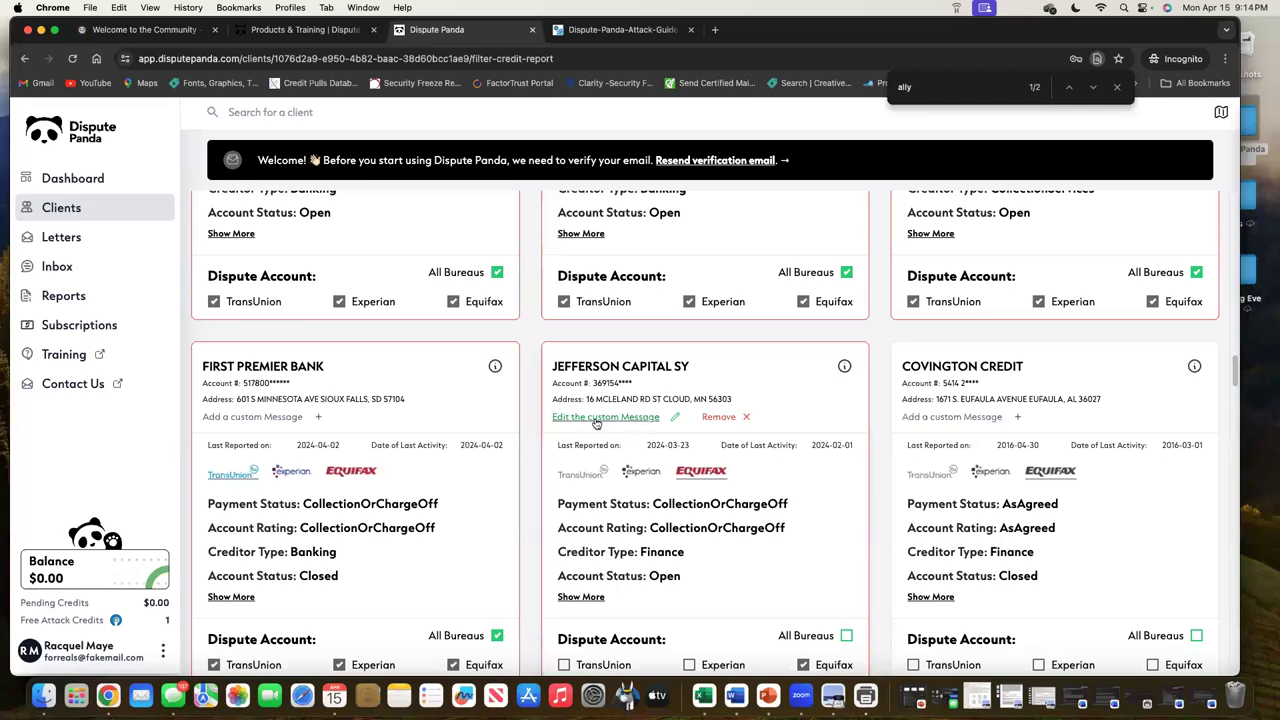
click(727, 424)
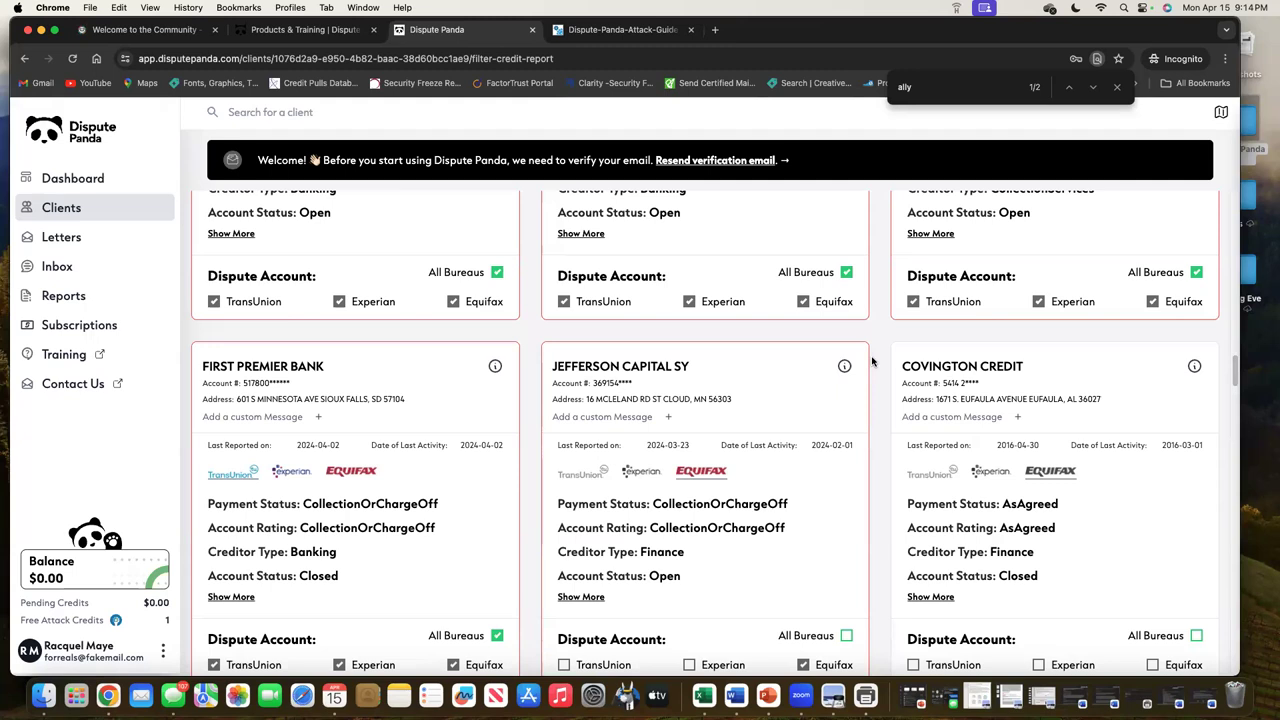
scroll(831, 404, down, 10)
scroll(829, 404, up, 5)
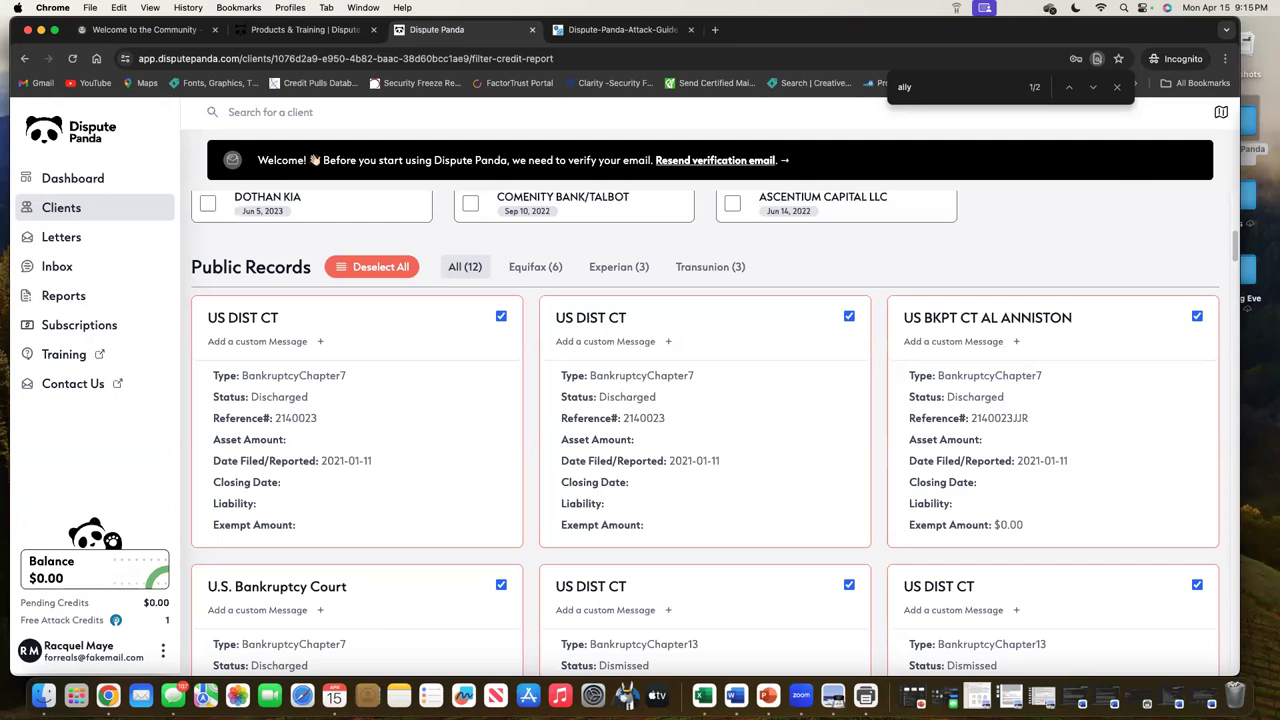
scroll(845, 283, up, 15)
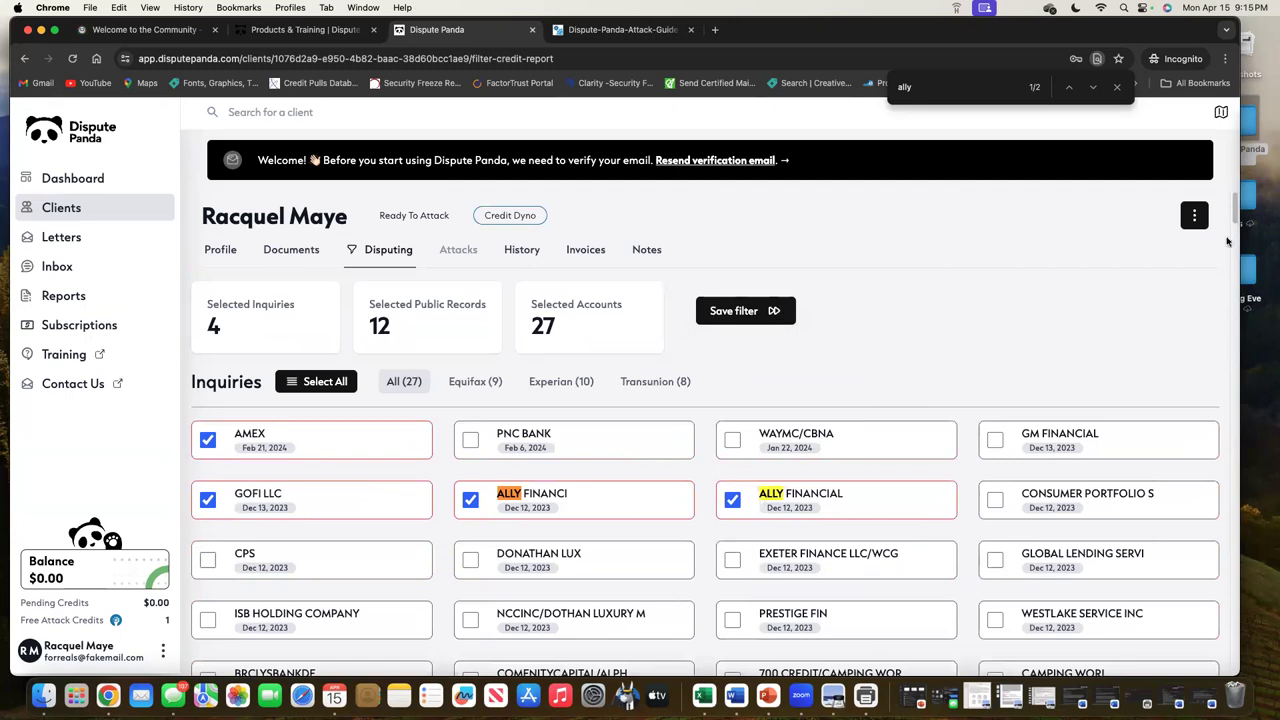
Save the dispute filter, return to Disputing, and bring up the guide's Credit Dyno Attack Flow
click(745, 311)
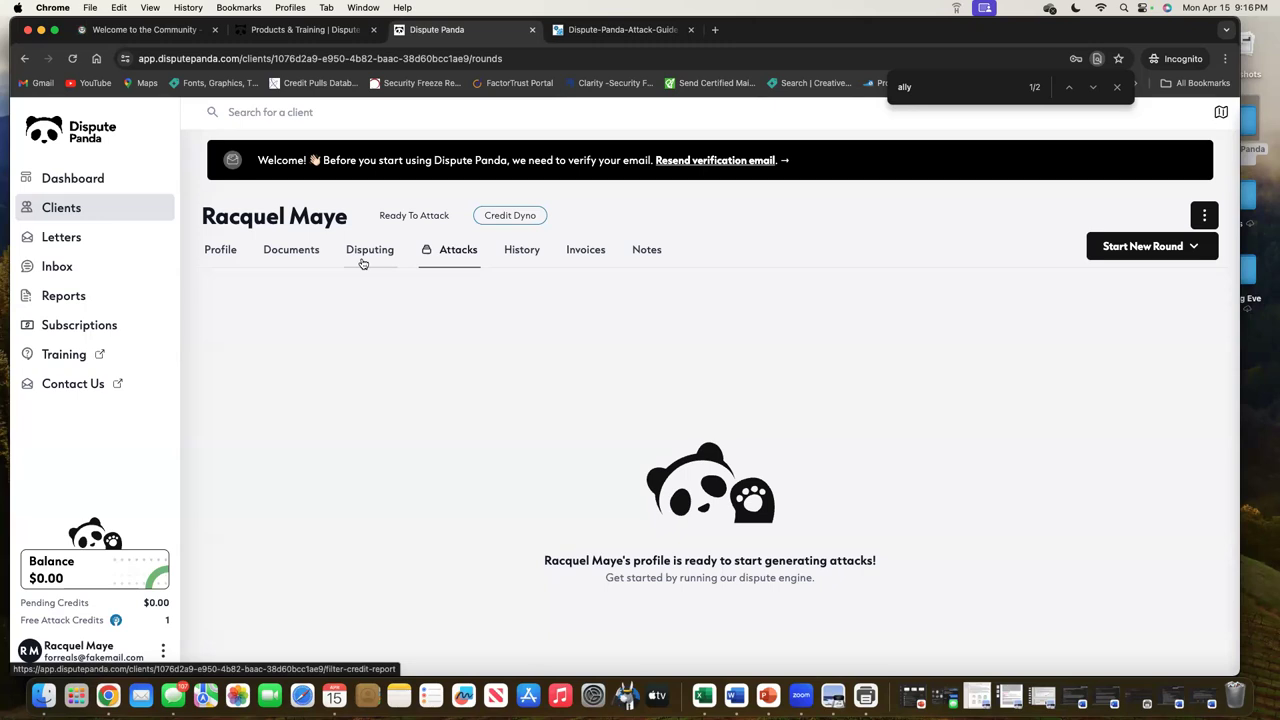
click(363, 262)
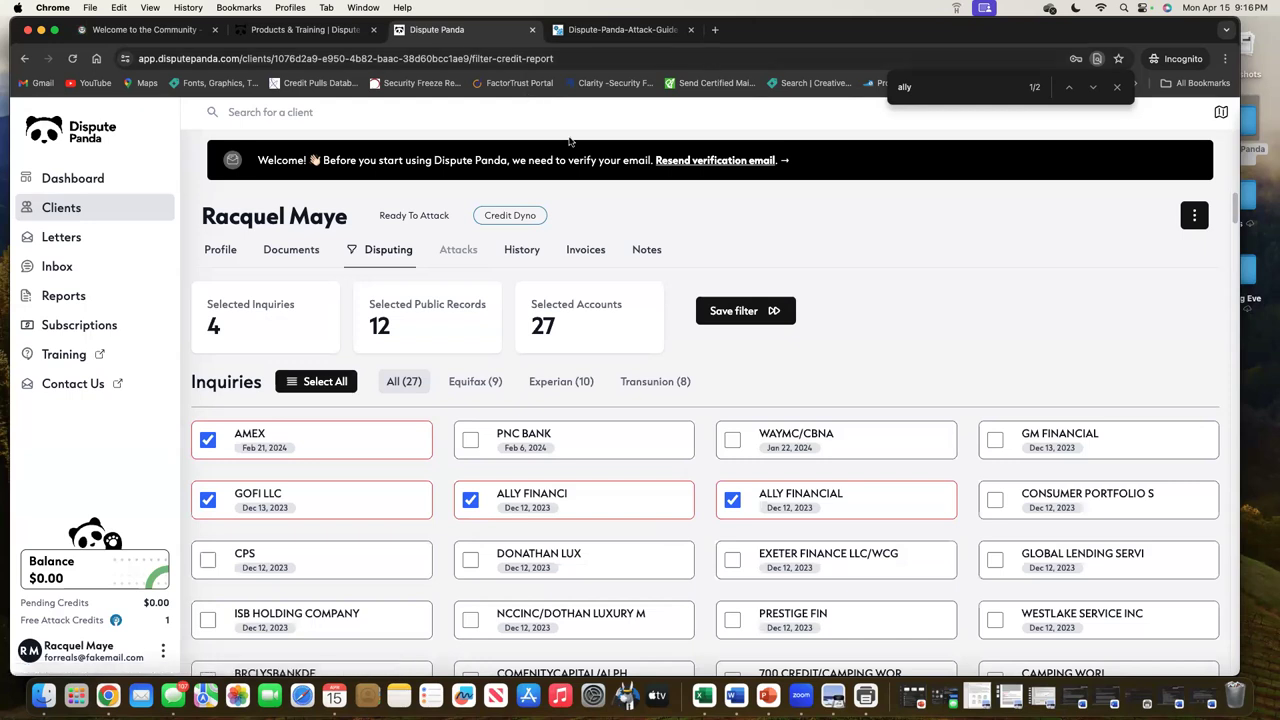
drag(899, 36, 902, 47)
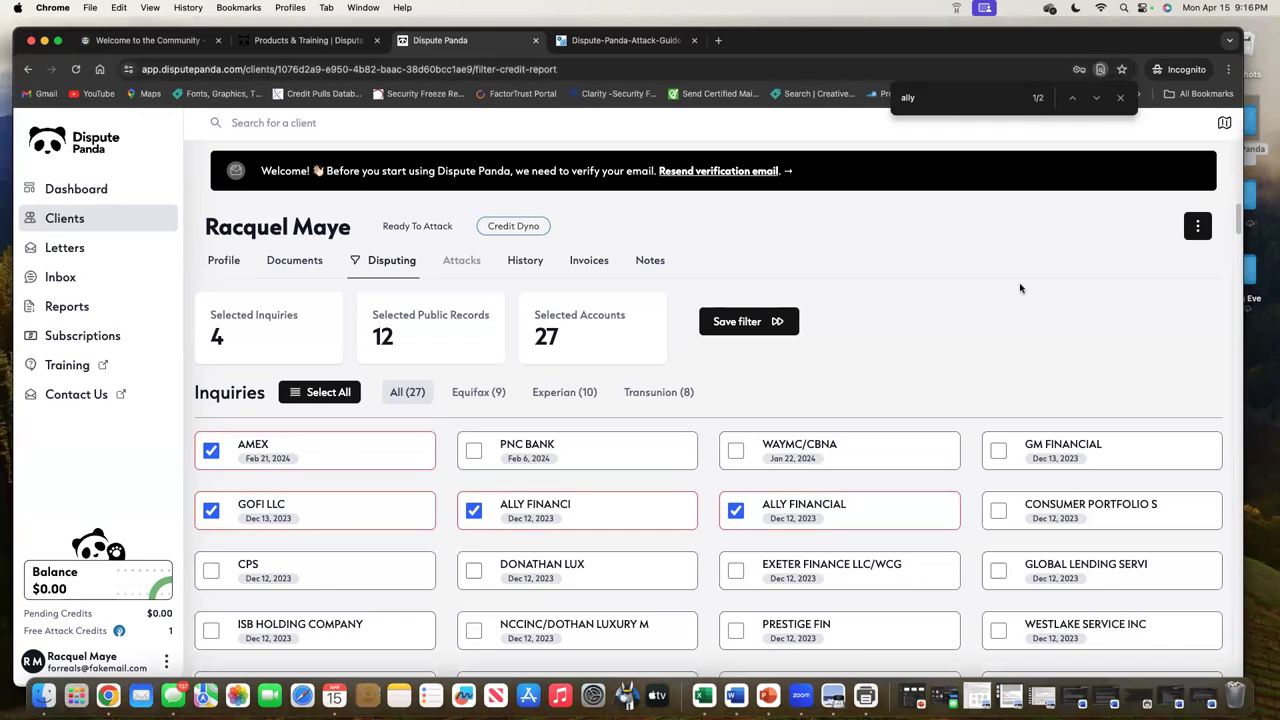
click(653, 42)
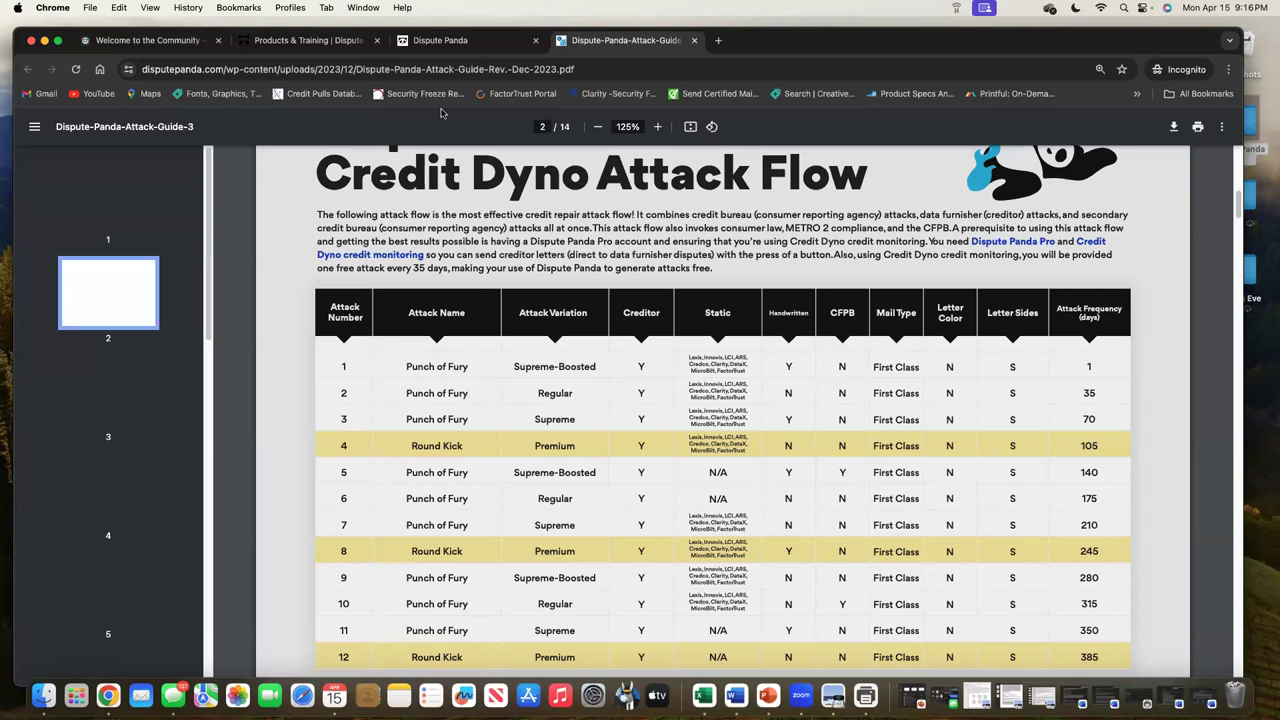
Return to Dispute Panda and scroll through the selected account cards, then back up
click(440, 40)
scroll(797, 471, down, 20)
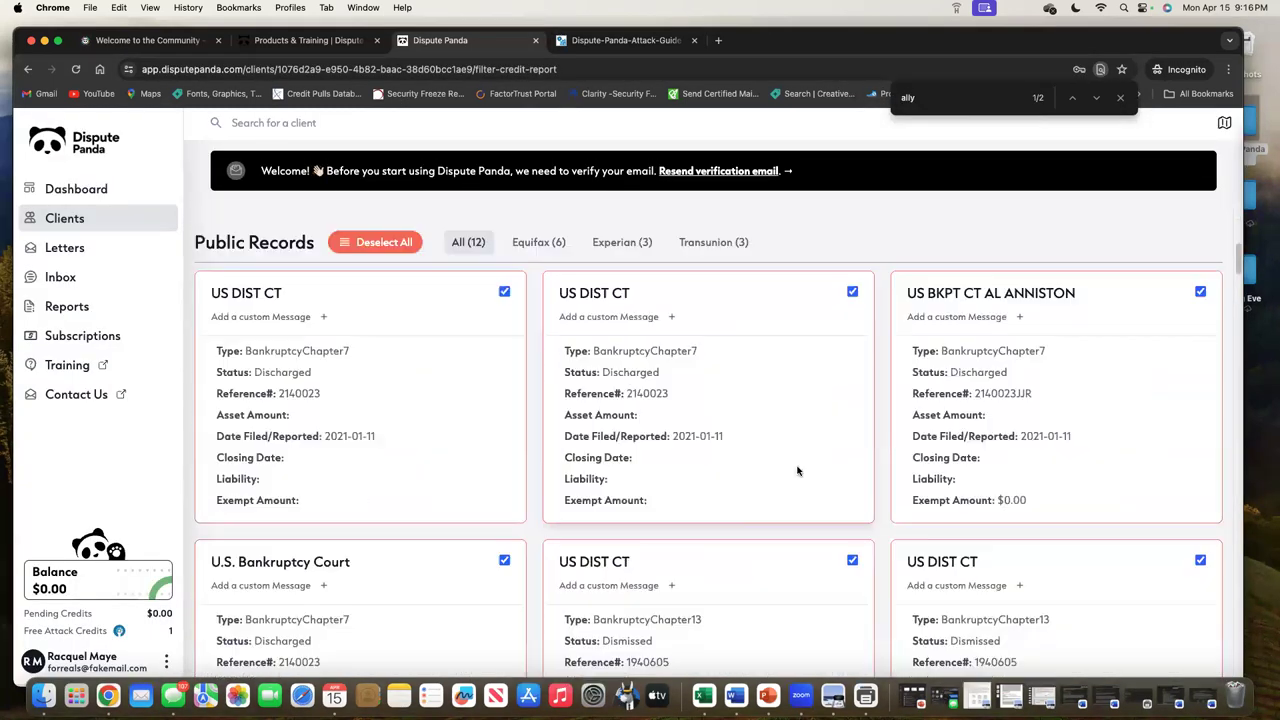
scroll(800, 475, down, 5)
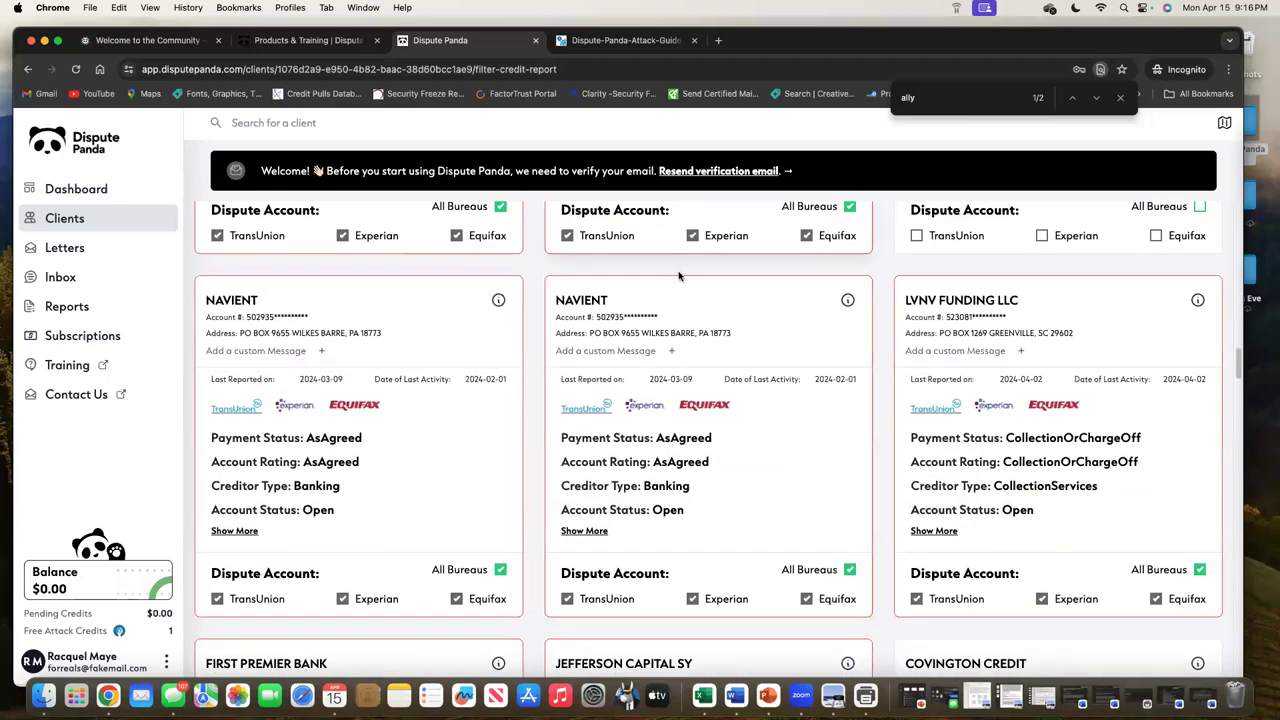
scroll(680, 277, up, 5)
scroll(760, 400, down, 5)
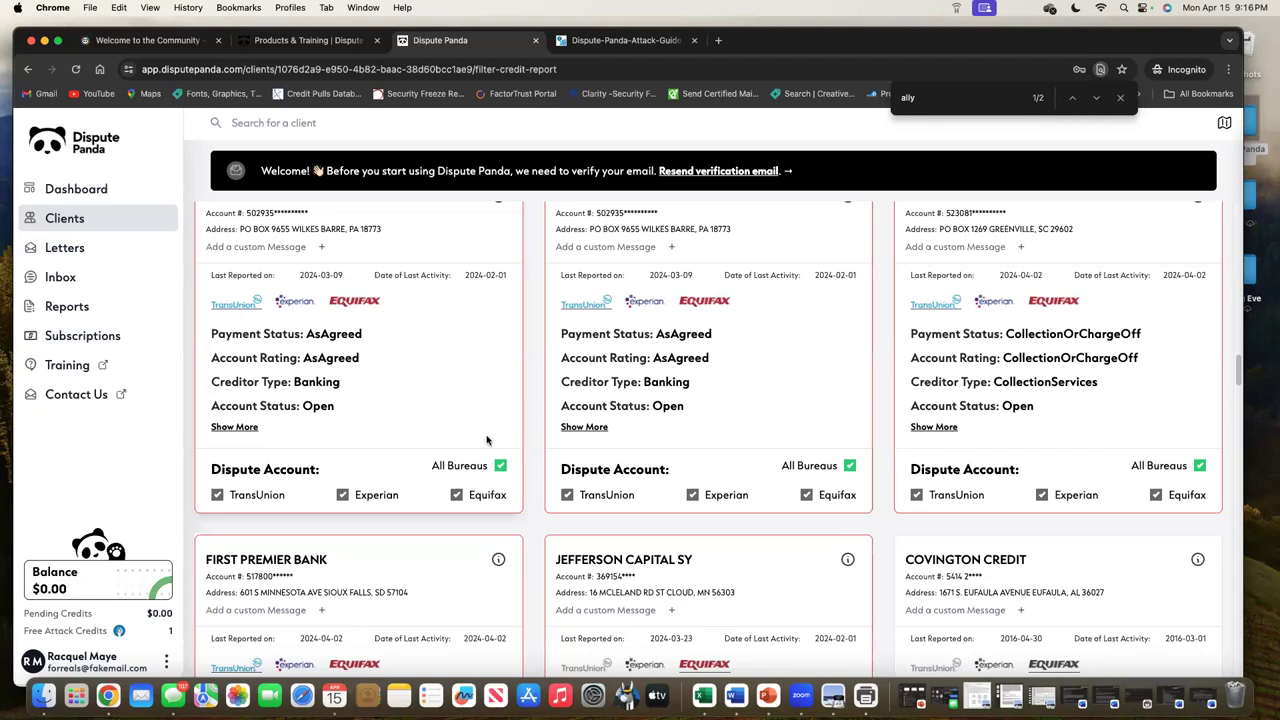
scroll(714, 344, down, 1)
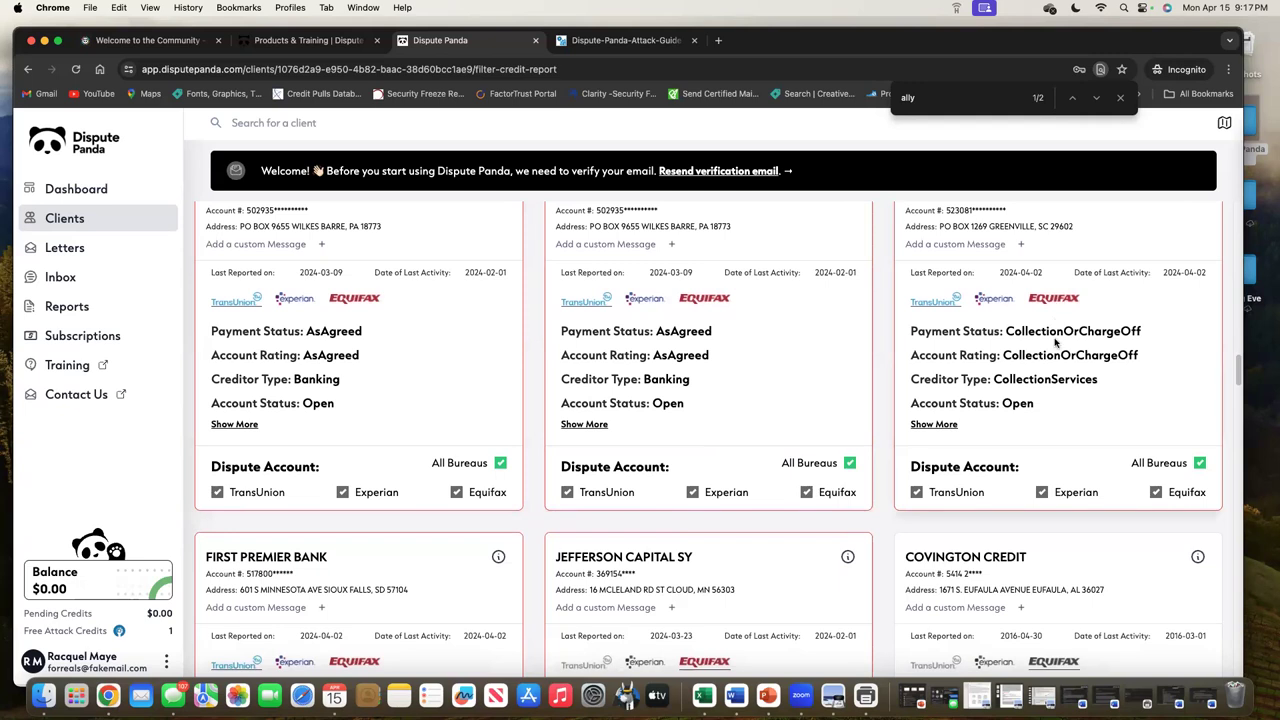
scroll(1053, 362, up, 5)
scroll(1053, 362, up, 15)
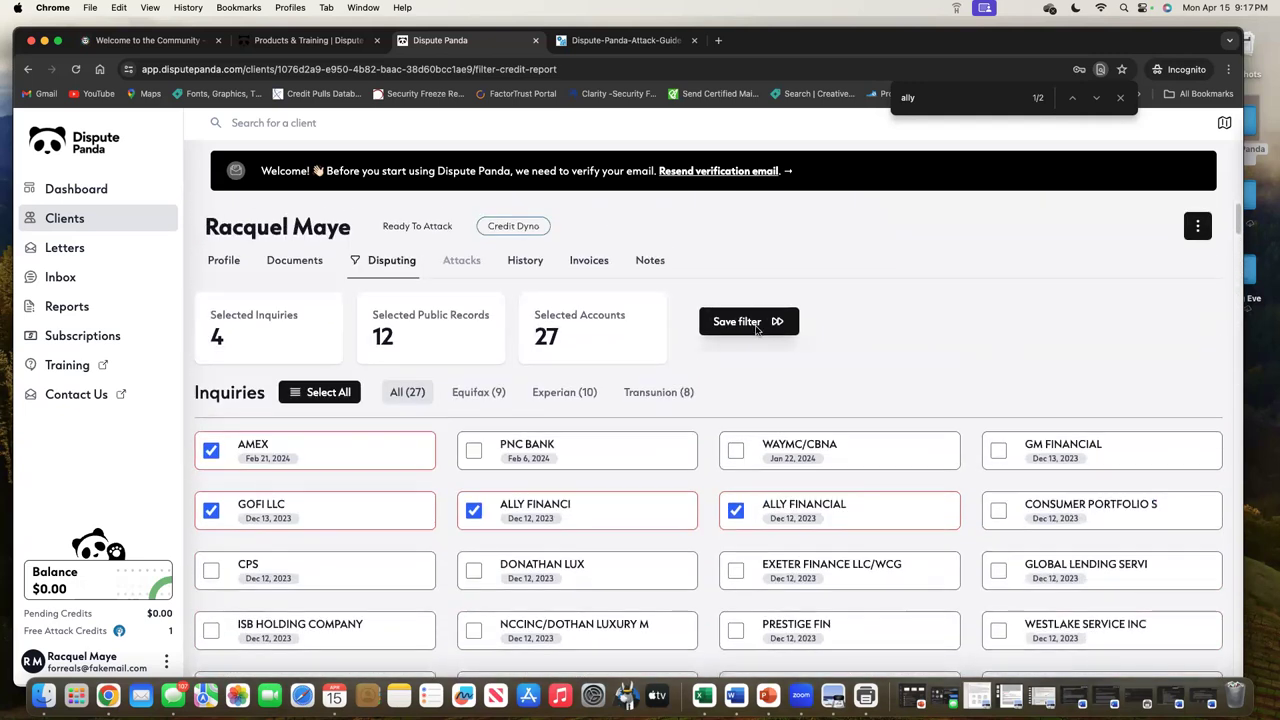
click(760, 323)
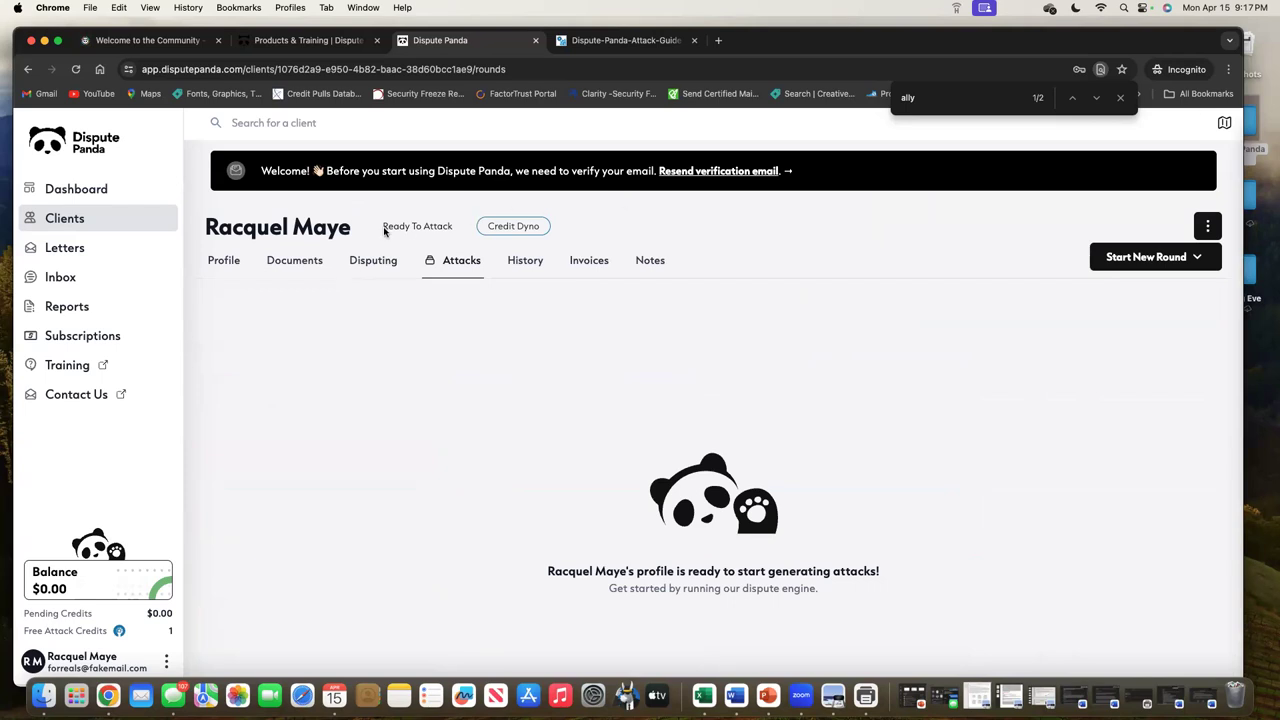
click(374, 260)
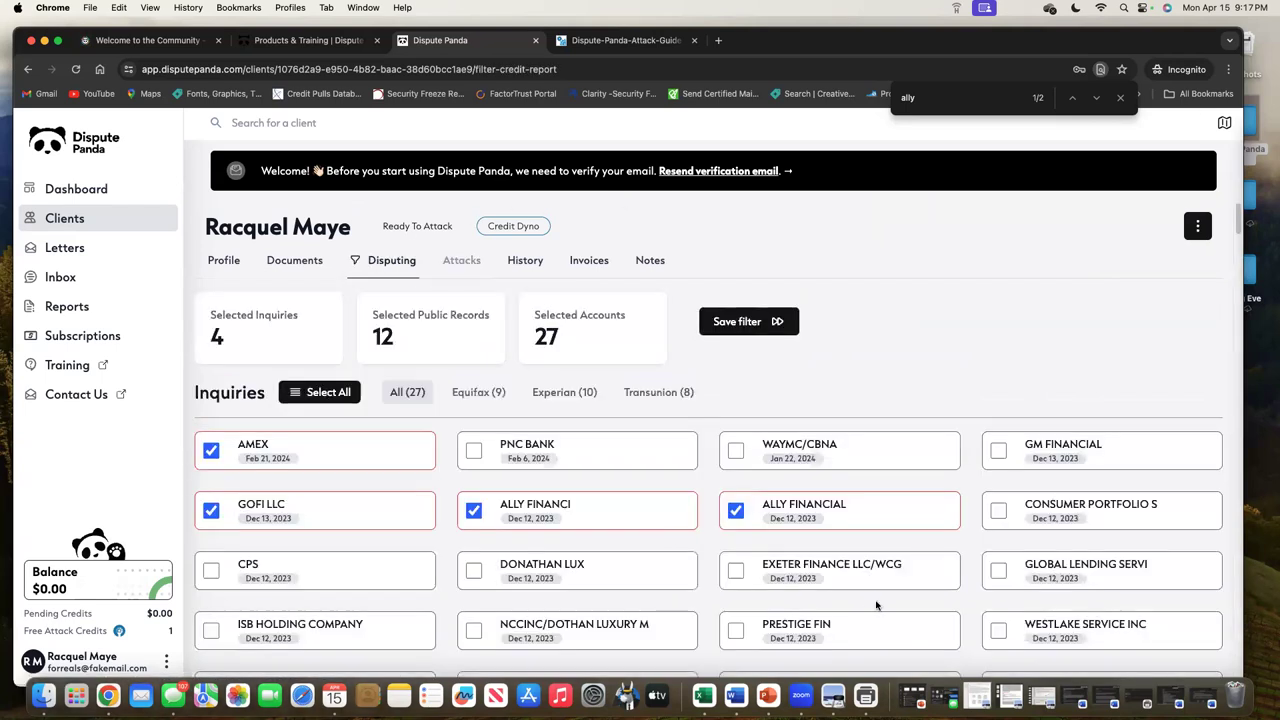
scroll(876, 604, down, 15)
scroll(872, 604, down, 15)
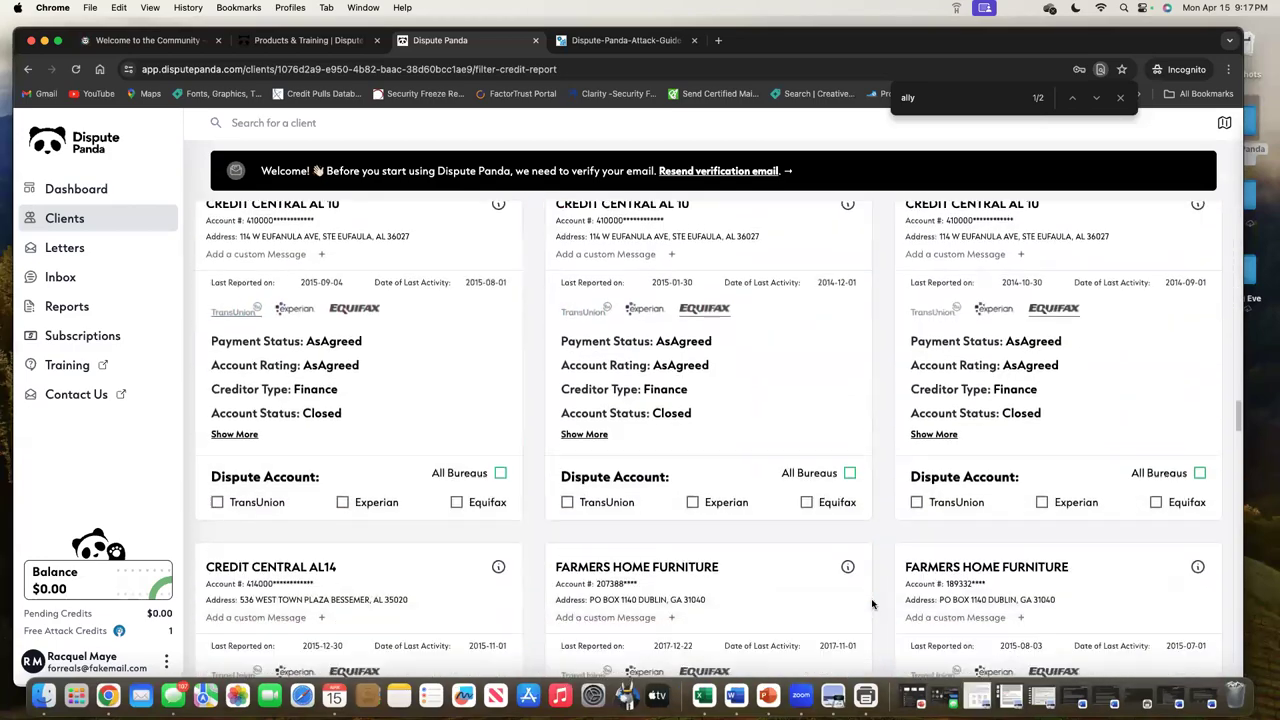
scroll(872, 604, up, 8)
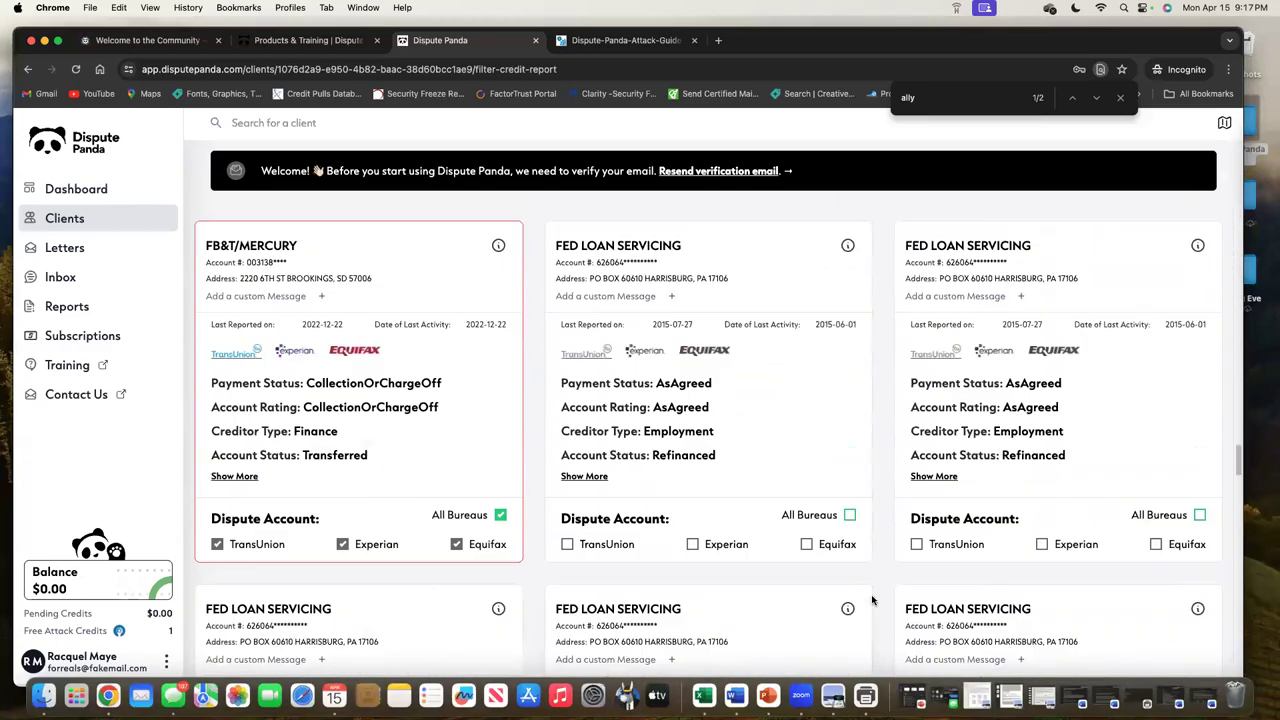
scroll(872, 600, up, 10)
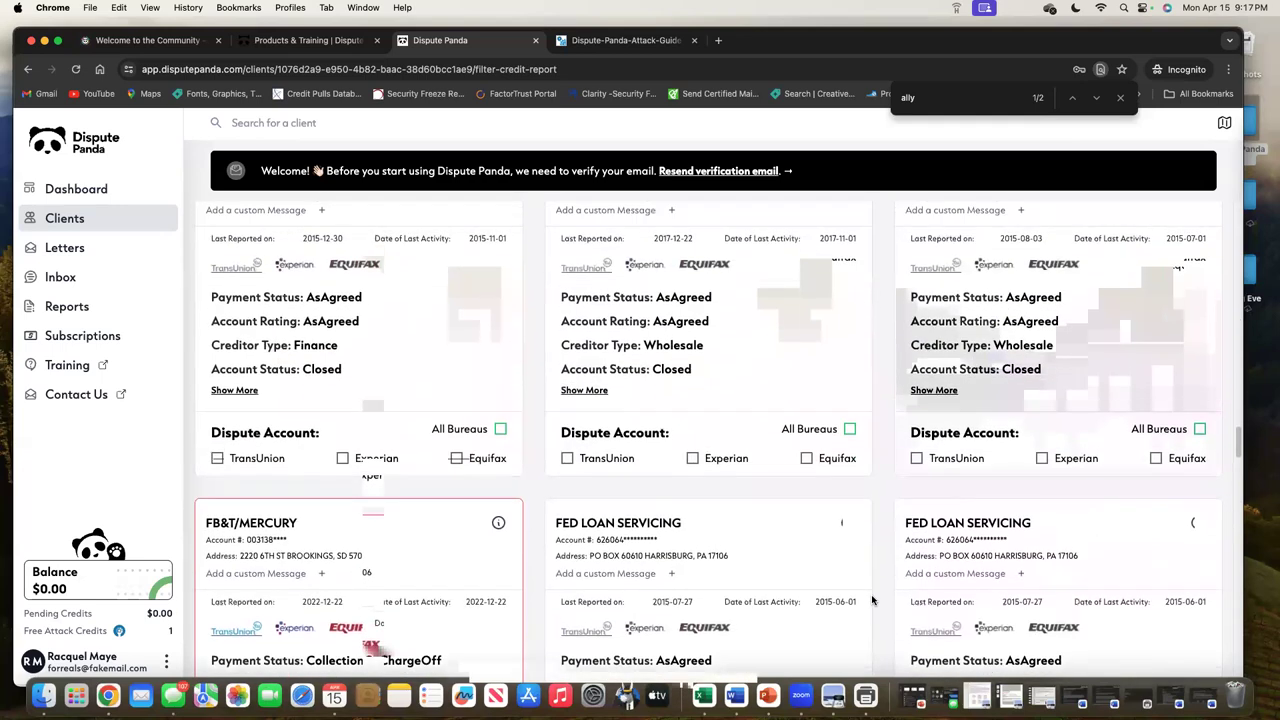
scroll(872, 600, up, 10)
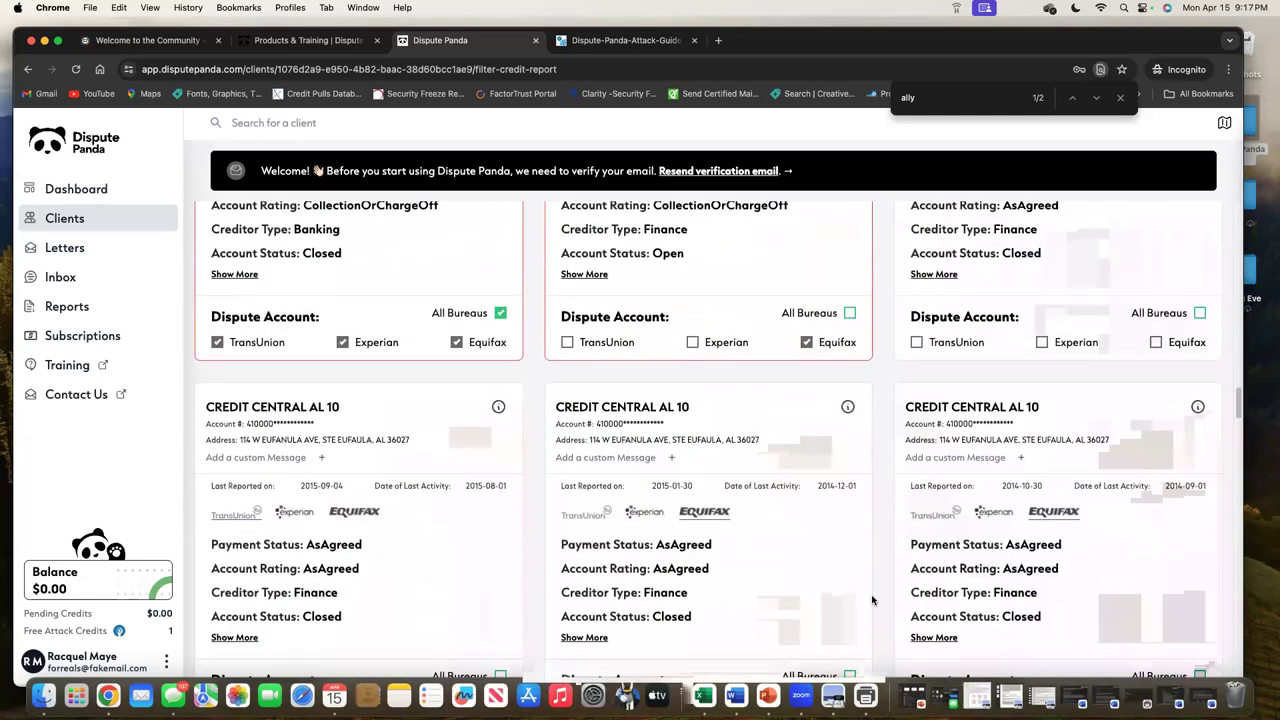
scroll(872, 600, up, 10)
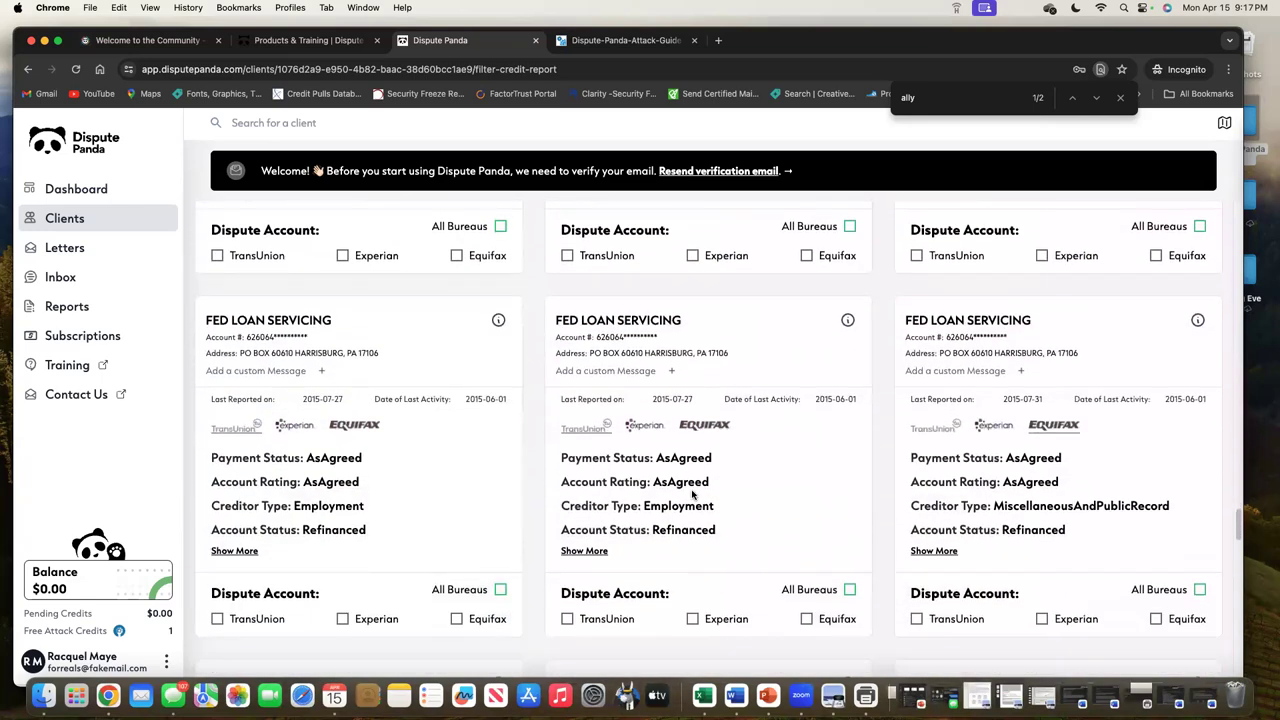
scroll(692, 494, down, 10)
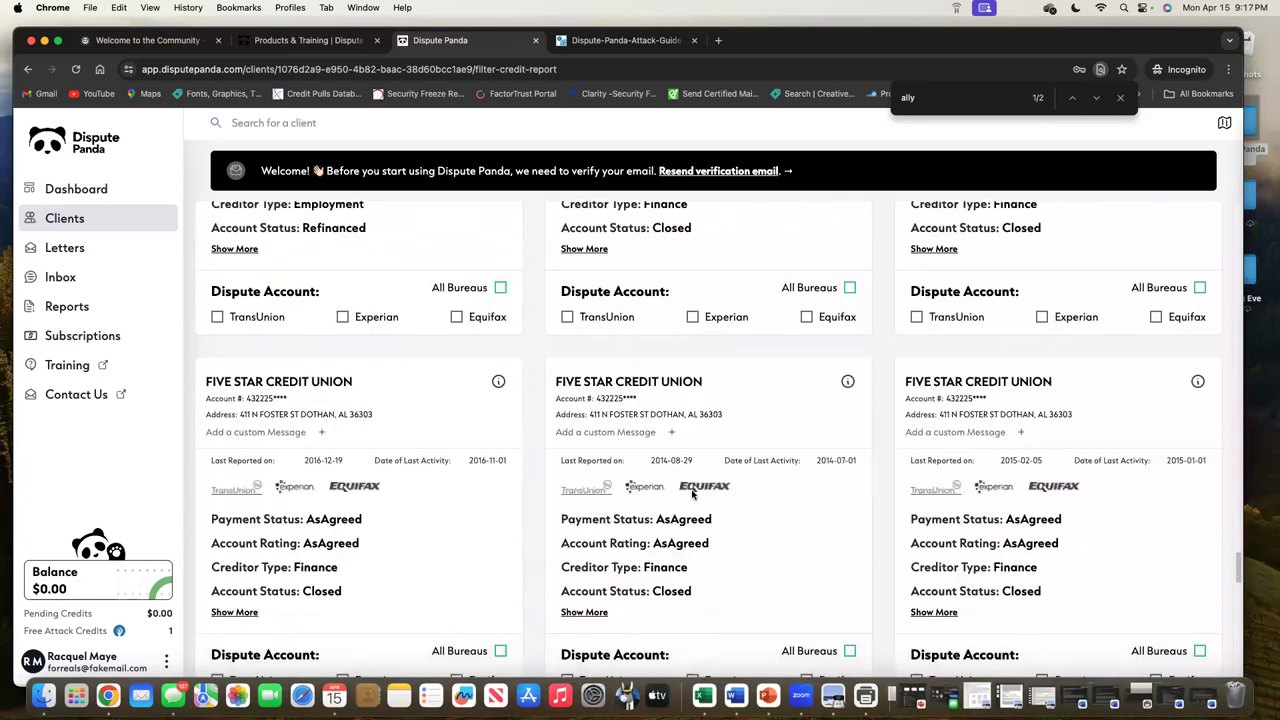
scroll(692, 494, down, 8)
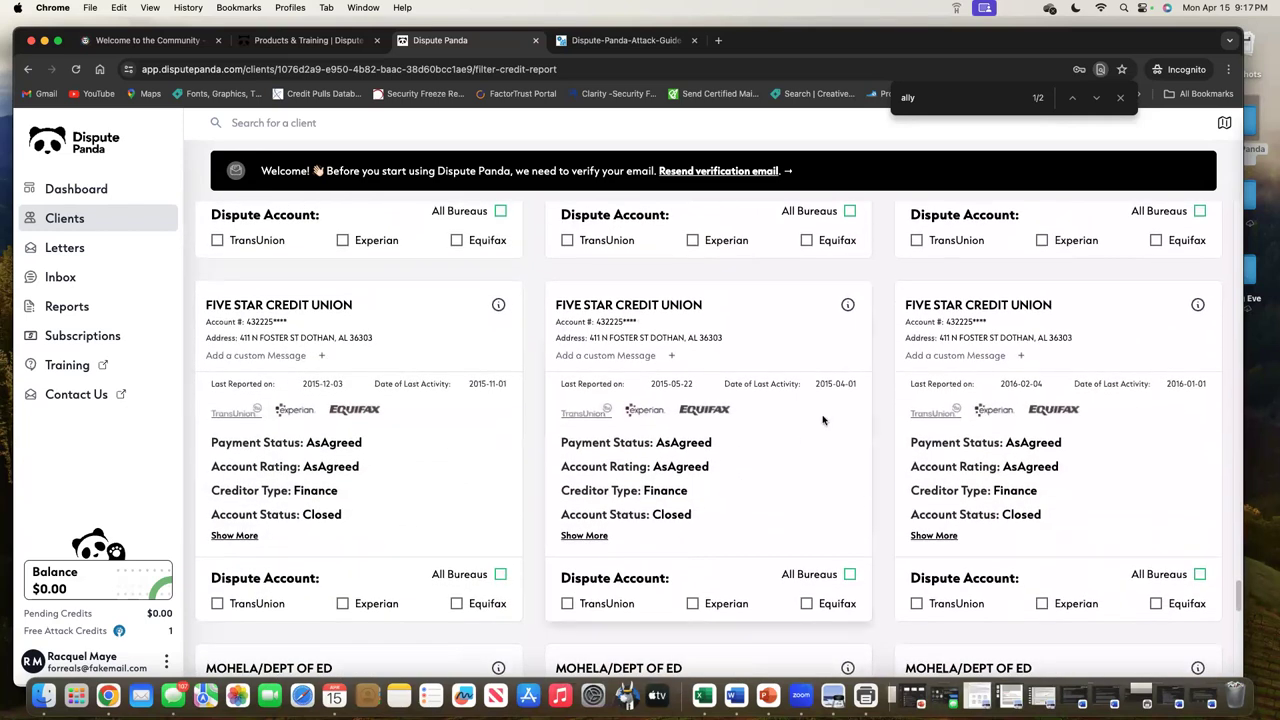
scroll(729, 533, down, 15)
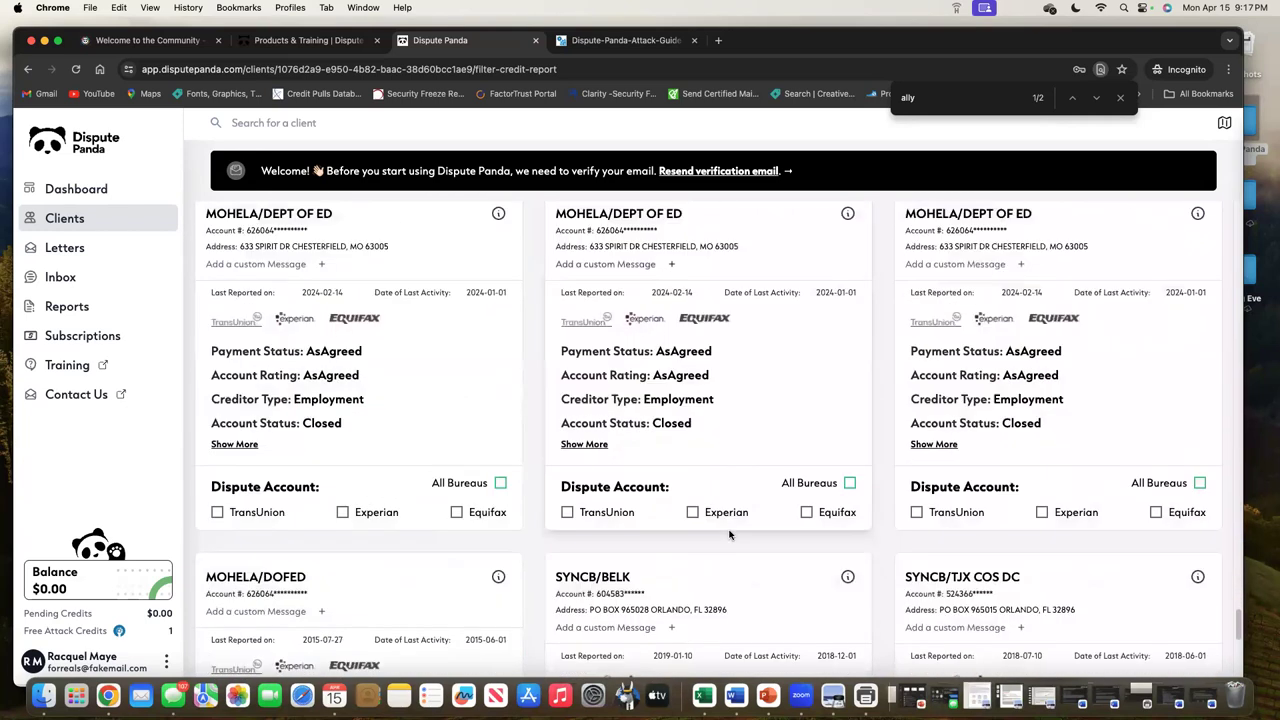
scroll(729, 535, down, 15)
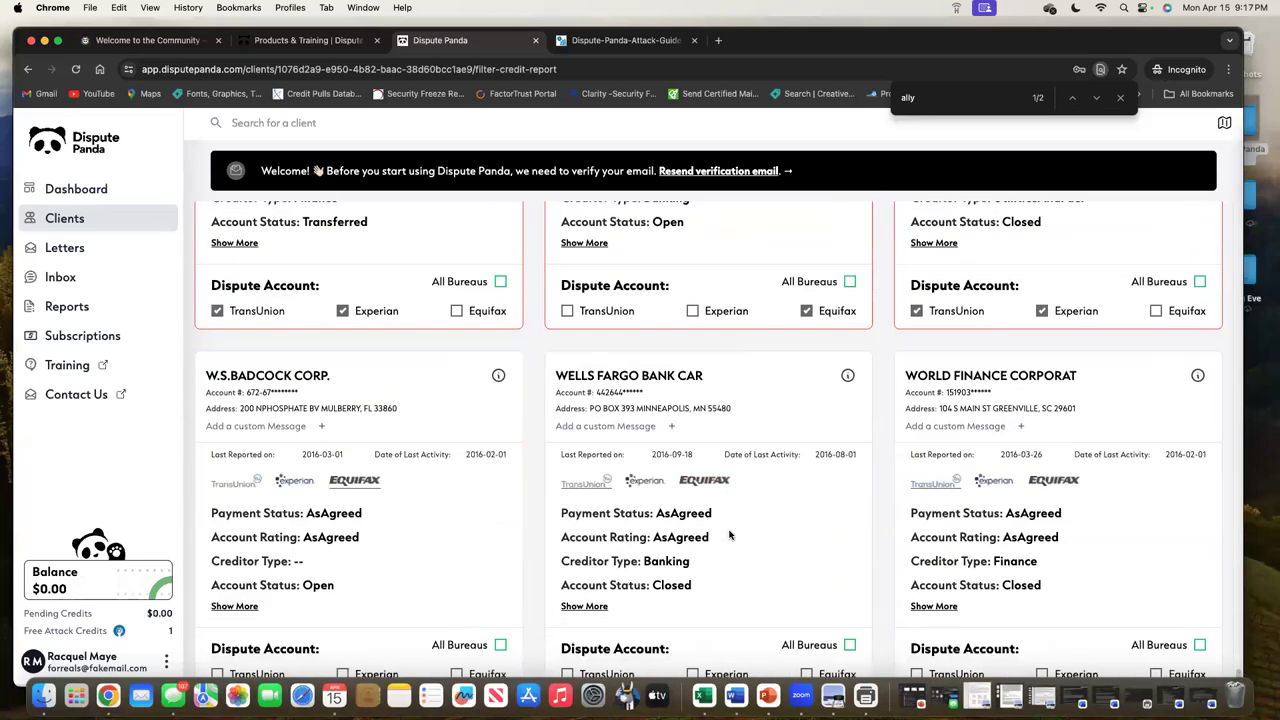
scroll(729, 535, down, 10)
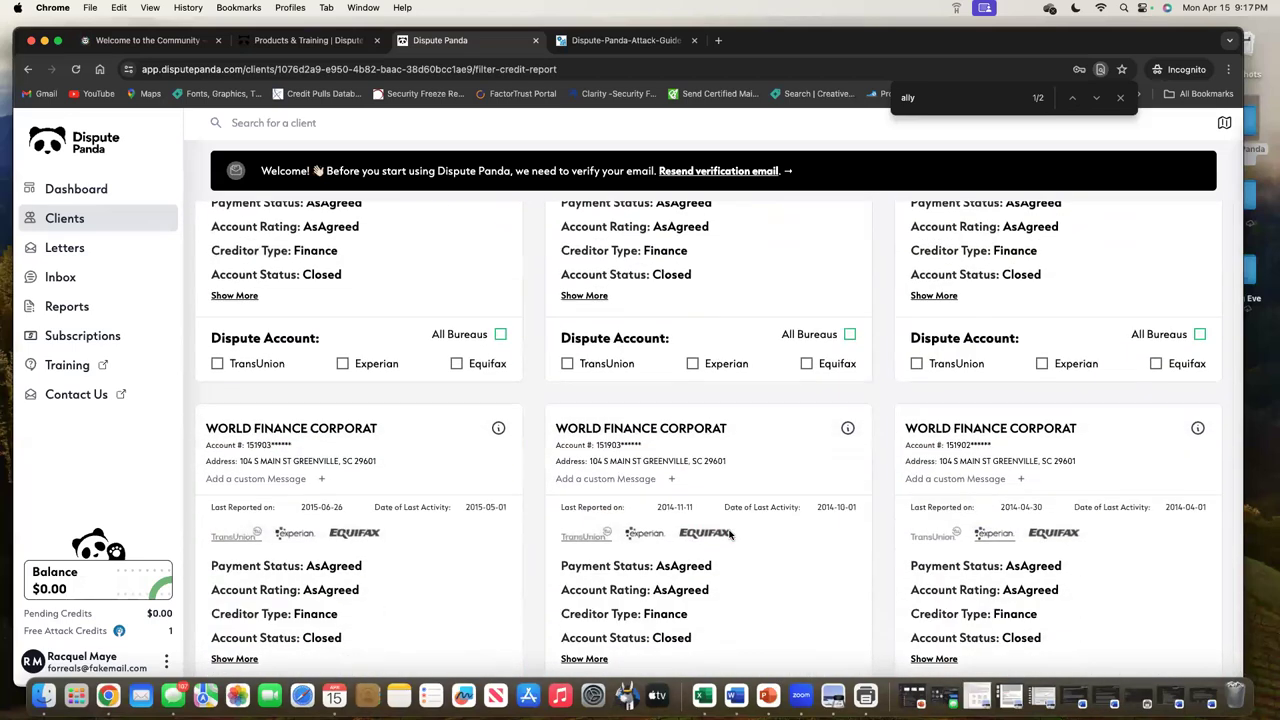
scroll(729, 533, up, 20)
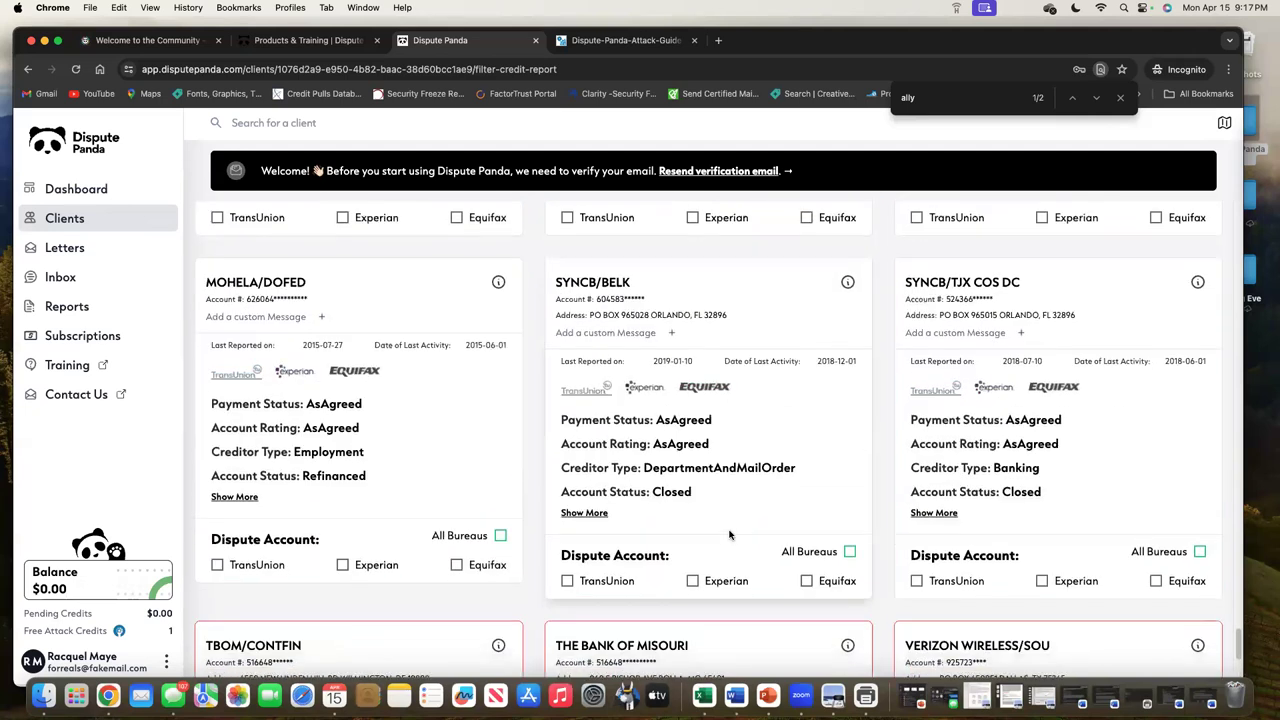
scroll(680, 400, down, 6)
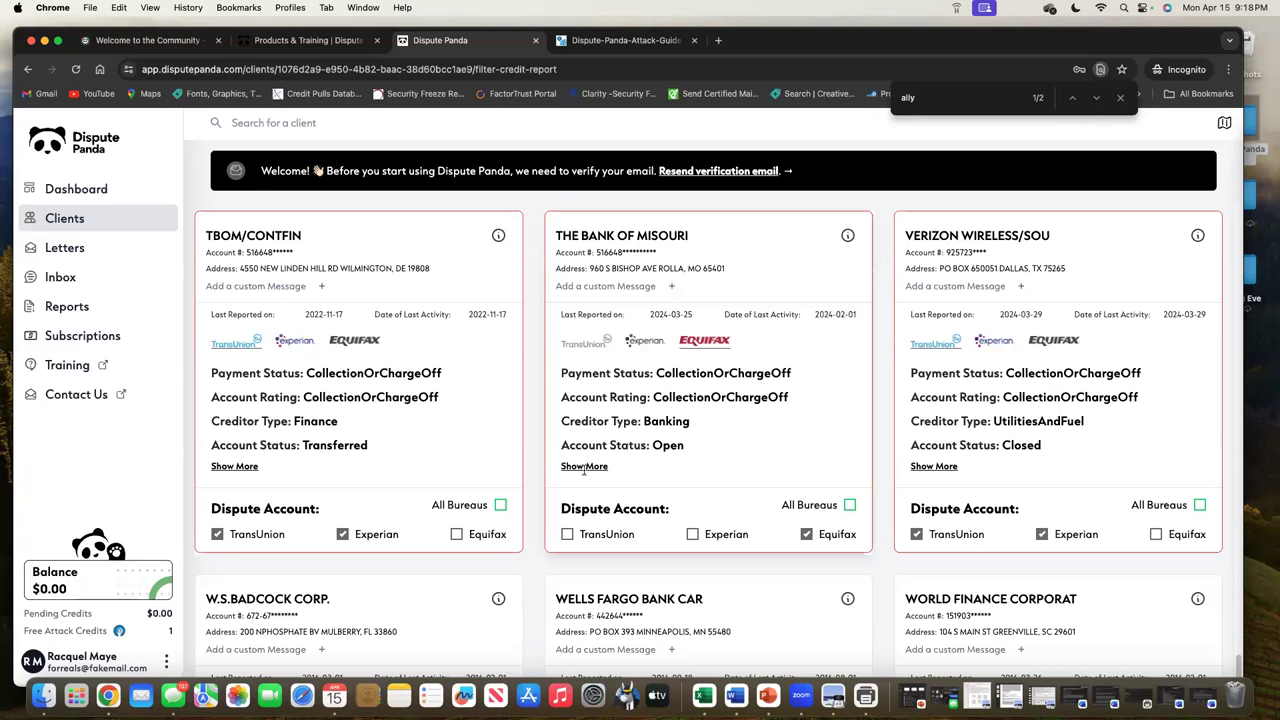
scroll(600, 470, down, 10)
scroll(612, 444, up, 20)
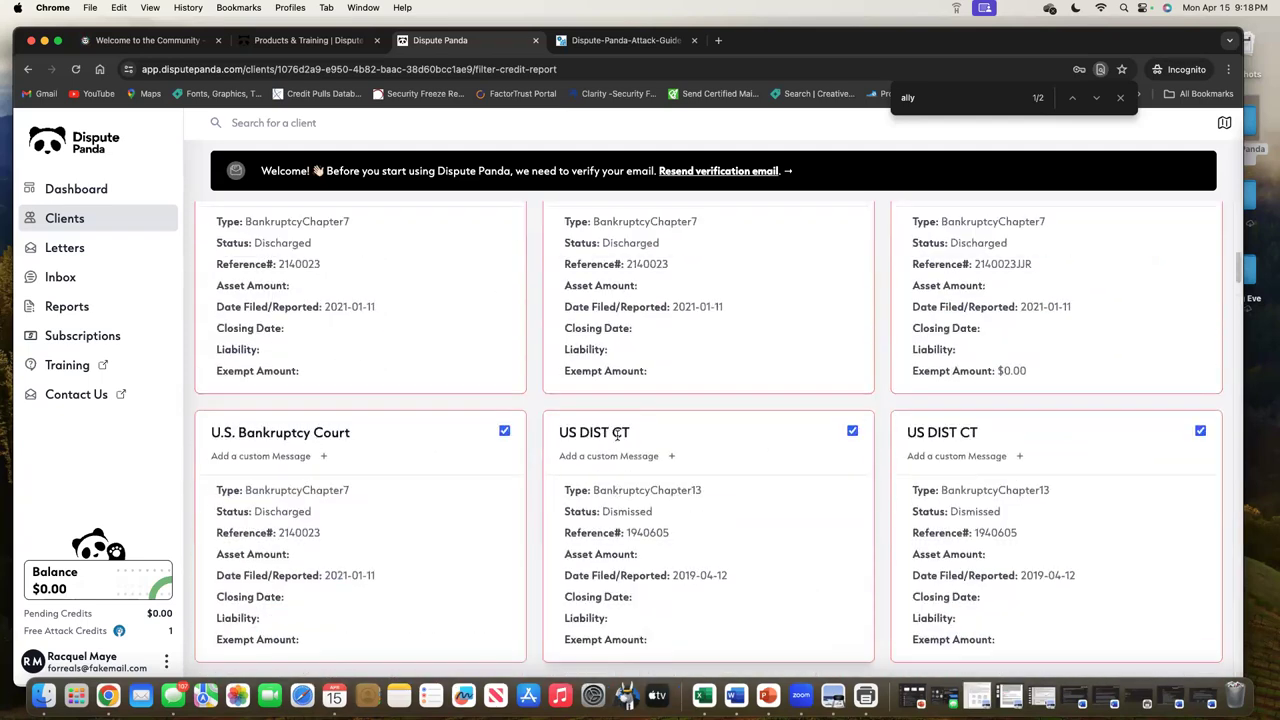
click(757, 323)
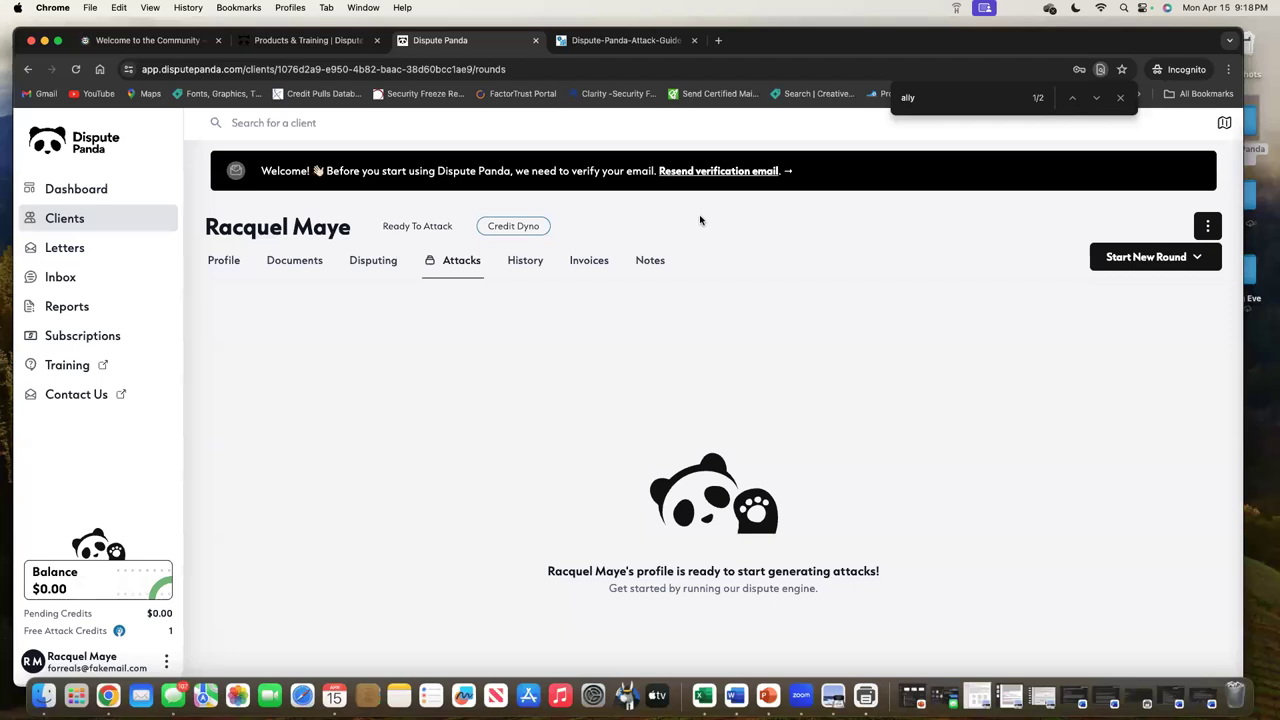
click(627, 38)
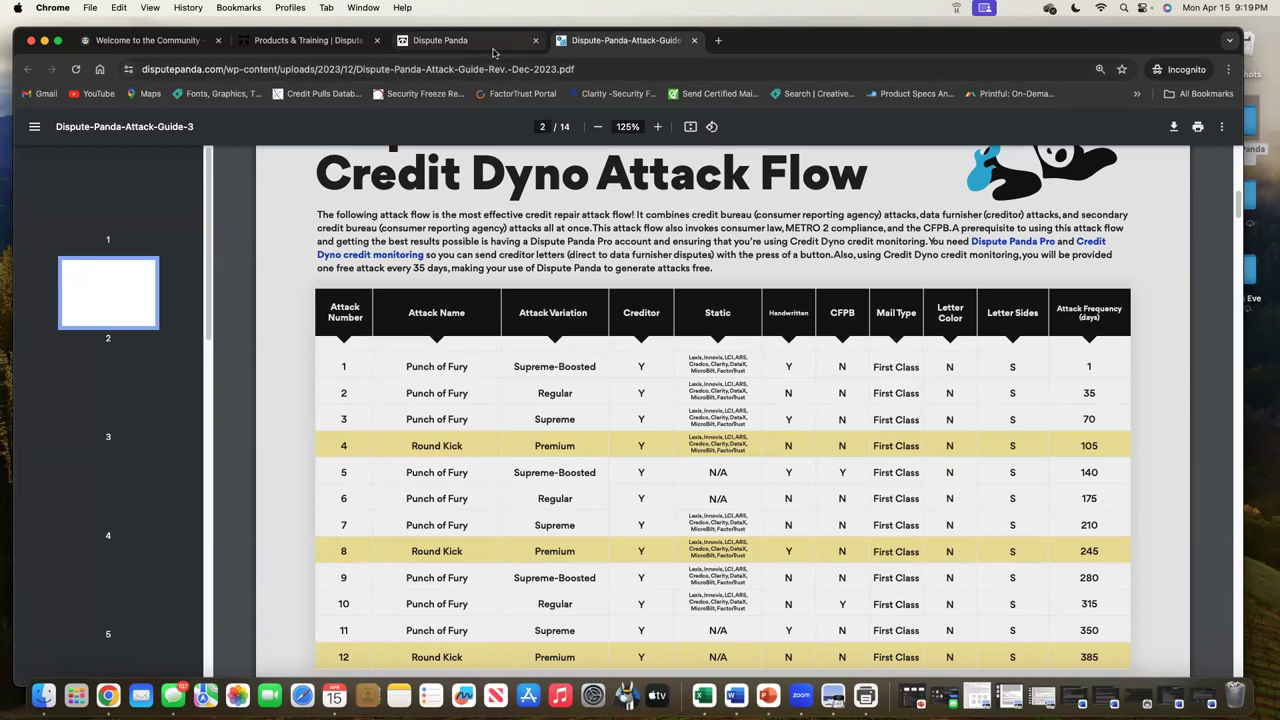
key(super+alt+Left)
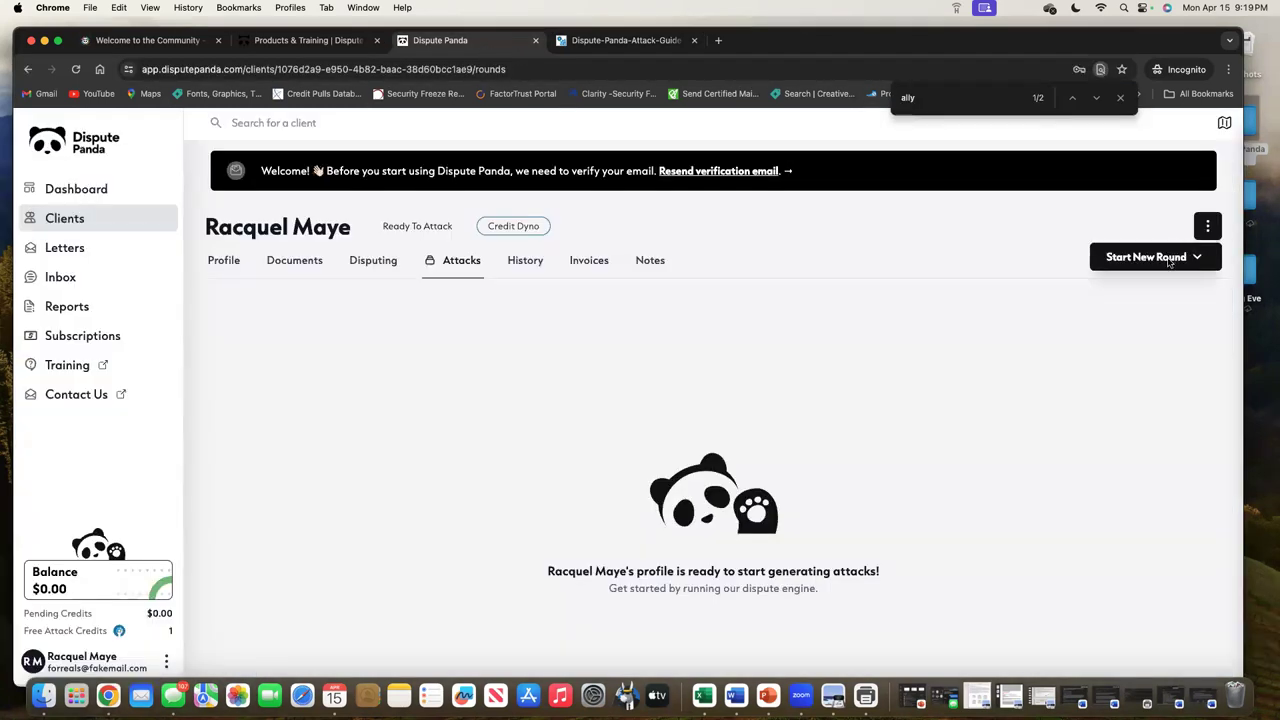
Launch a $17.00 Punch of Fury Supreme Boosted round, confirming with CONFIRM
click(1169, 262)
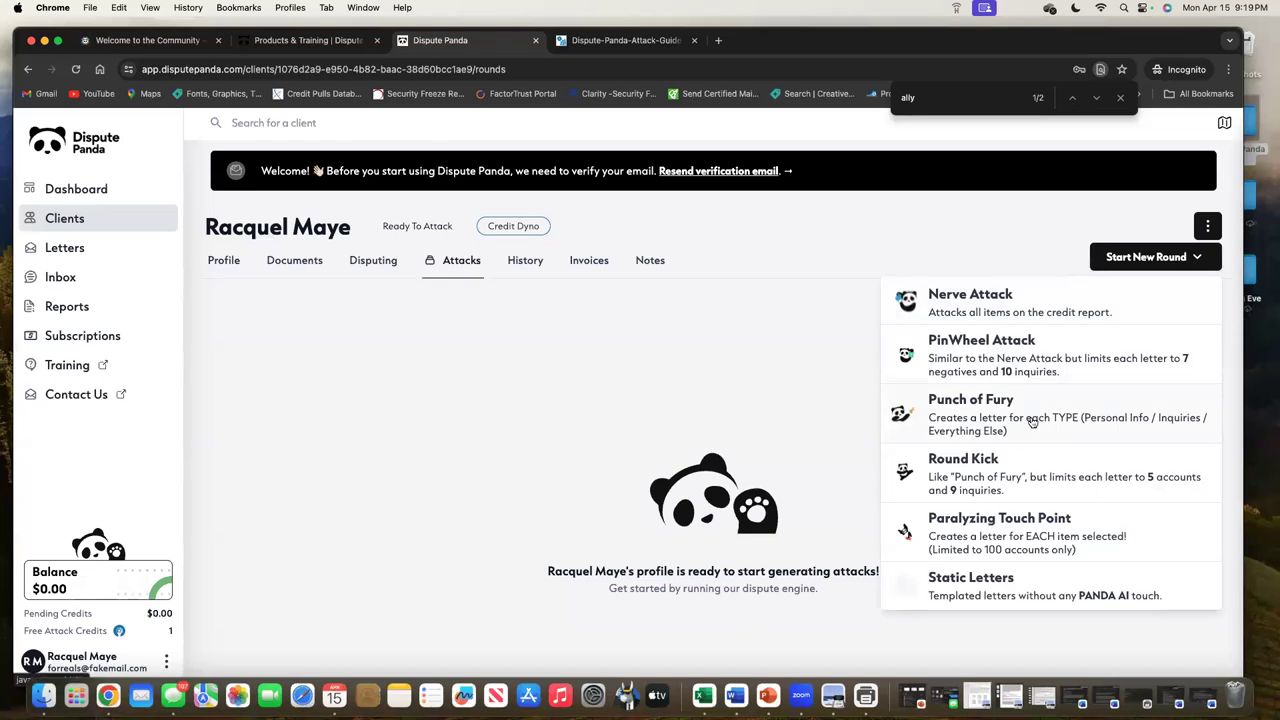
click(1032, 420)
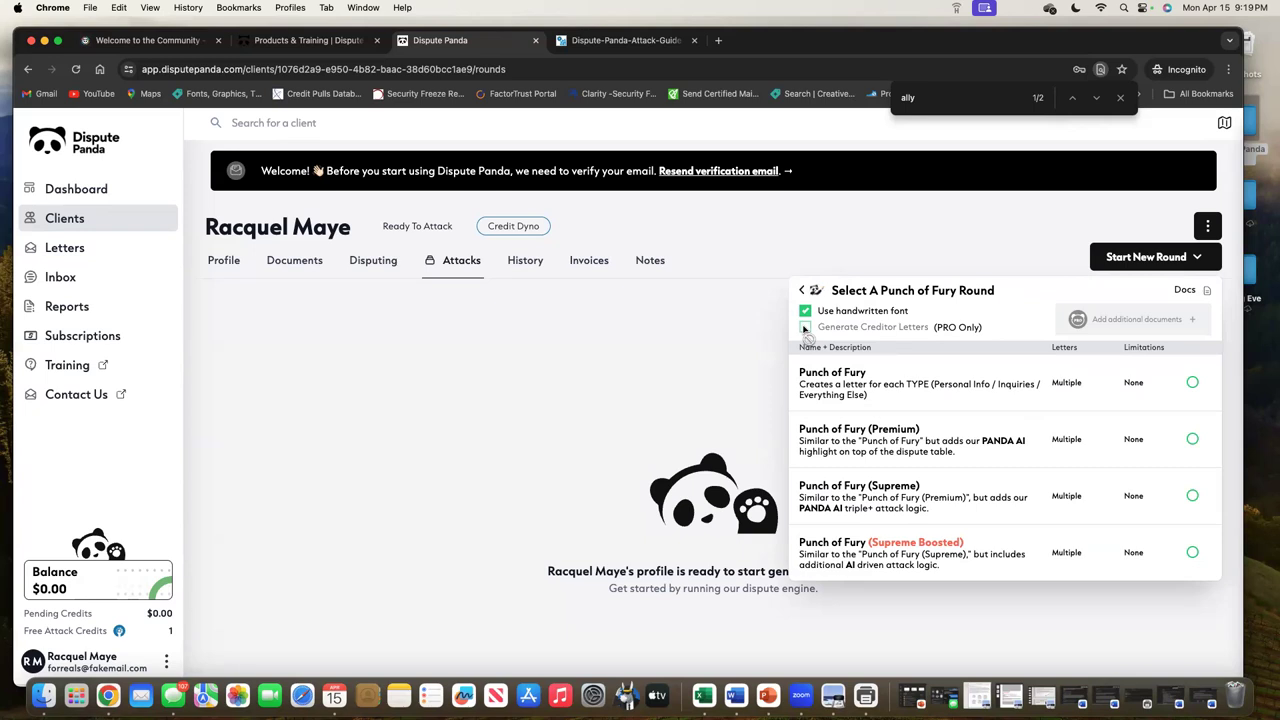
click(1192, 553)
click(1093, 613)
text(CONFIRM)
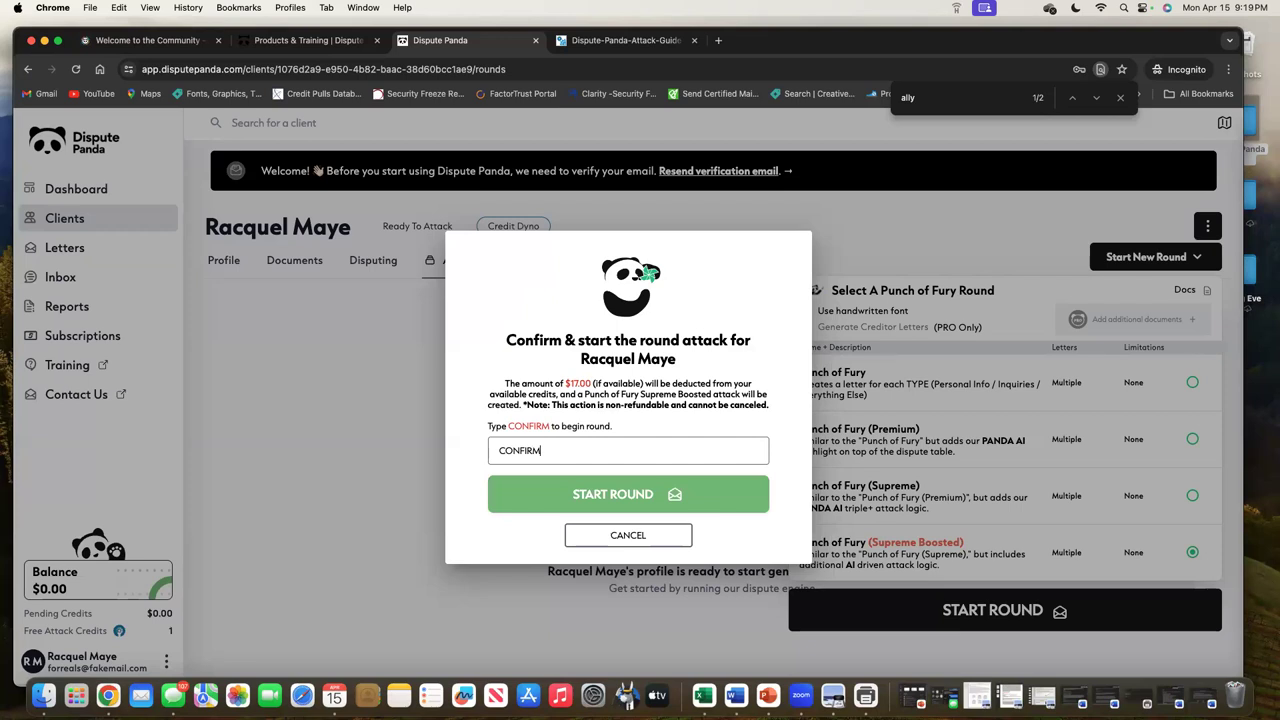
click(643, 501)
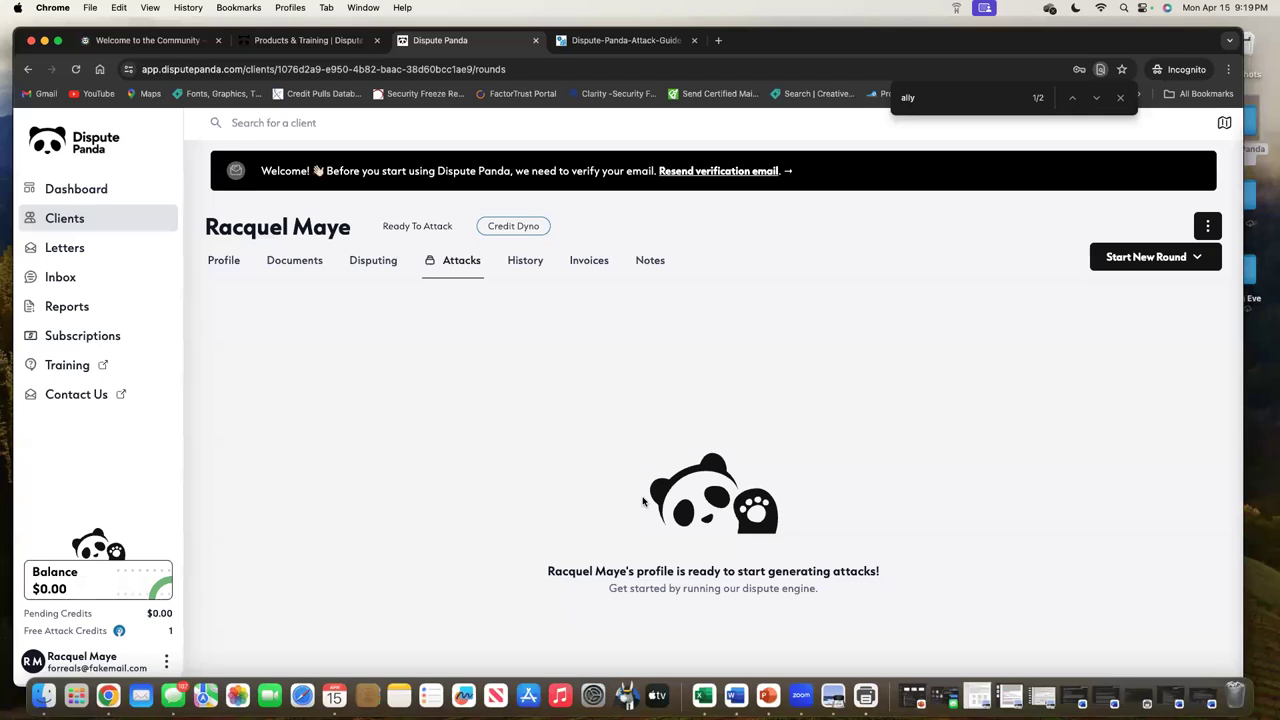
View Attack 1's history, then start a Static Letters round using handwritten font
click(336, 345)
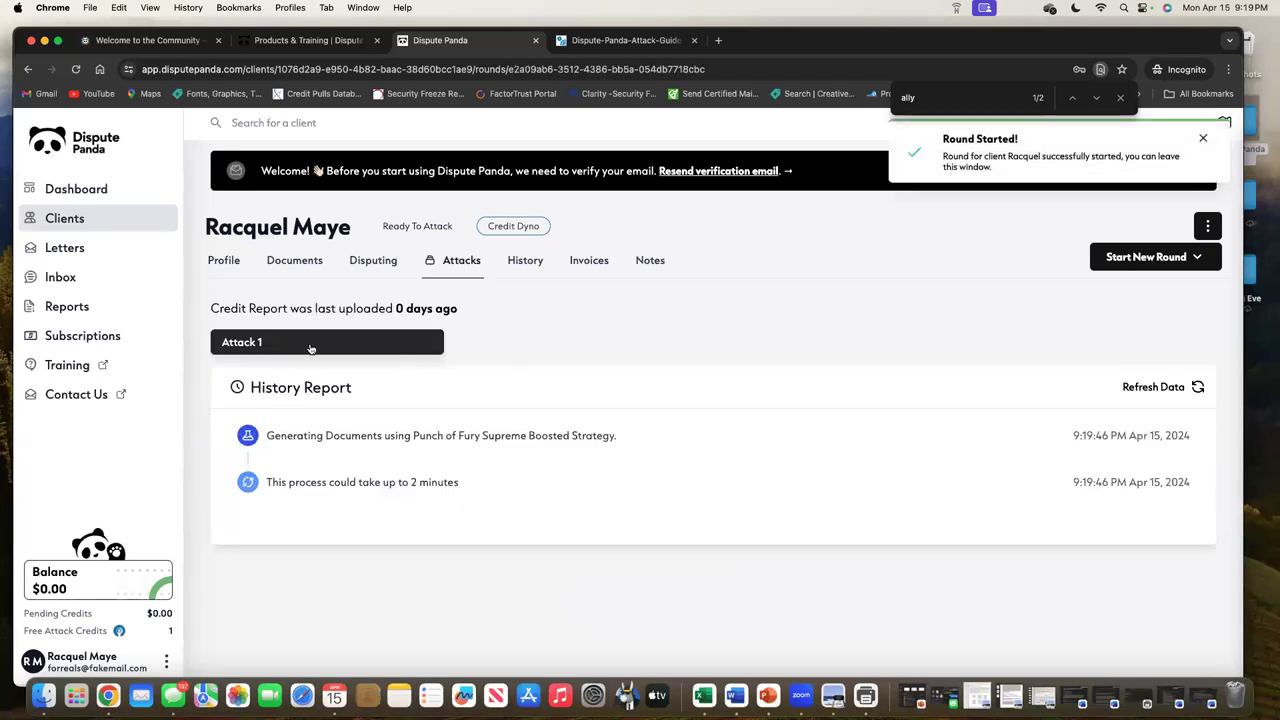
click(1182, 258)
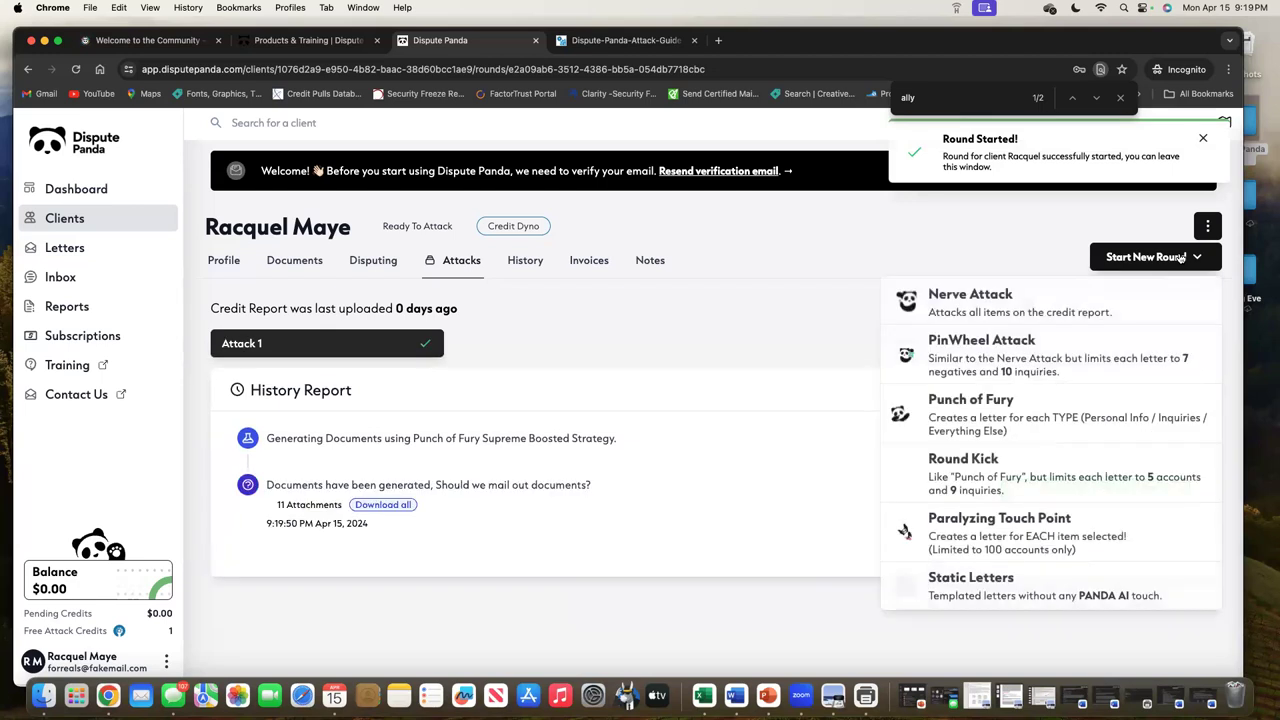
click(1120, 586)
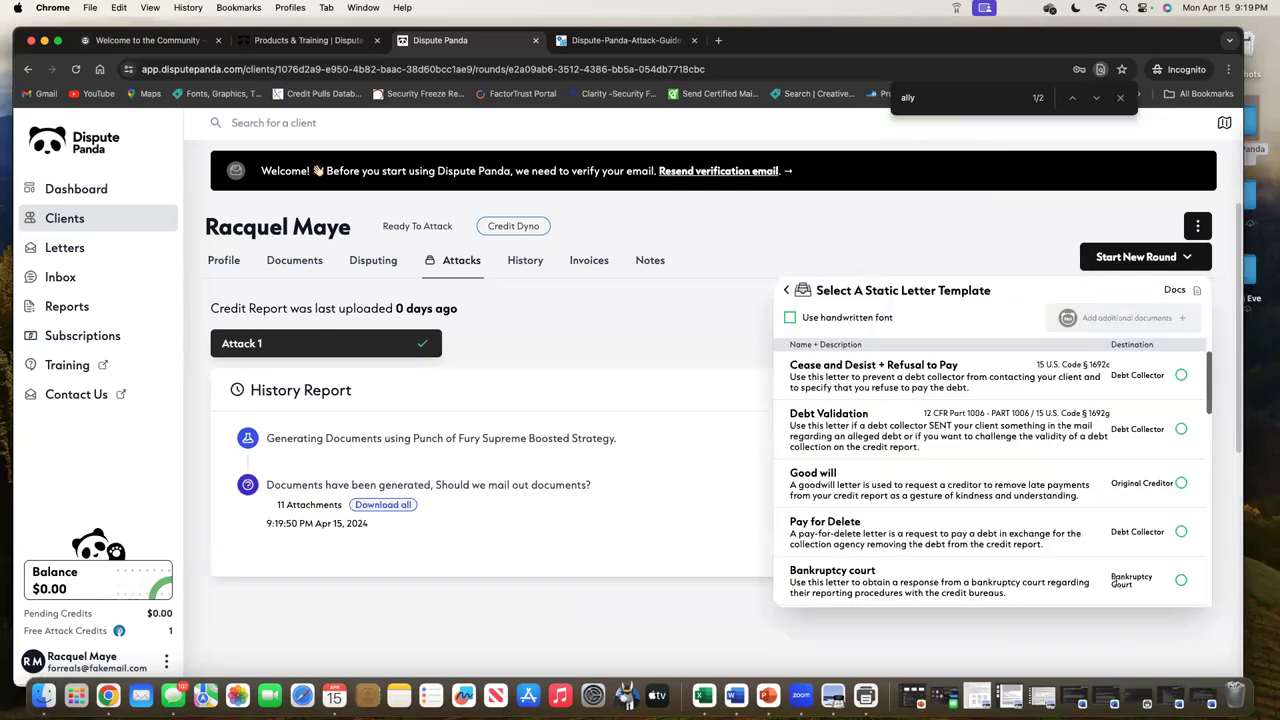
click(790, 318)
Include the FactorTrust, MicroBilt, DataX and Clarity letters
scroll(1055, 533, down, 4)
scroll(1055, 533, down, 5)
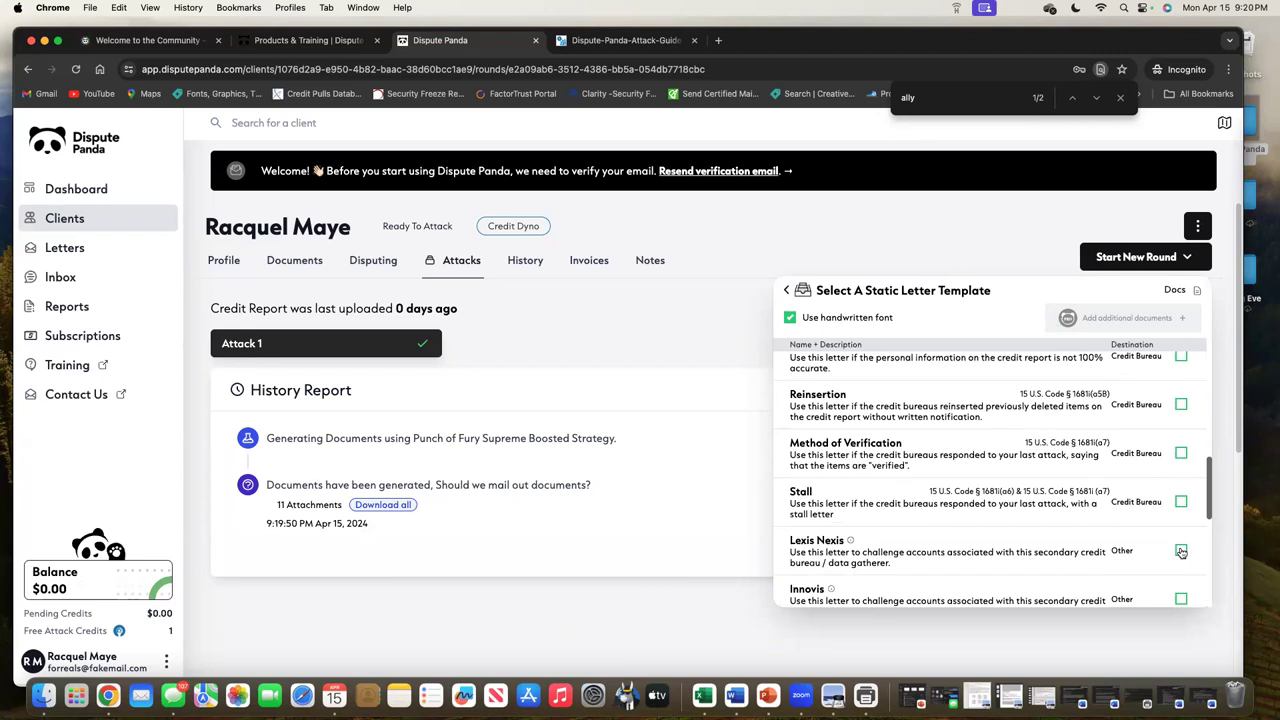
scroll(1181, 552, down, 5)
click(1181, 583)
click(1181, 455)
click(1180, 407)
click(1181, 358)
Include the Credco, ARS, LCI, Innovis and Lexis Nexis letters
scroll(1180, 375, up, 4)
scroll(1196, 476, down, 2)
click(1181, 395)
click(1181, 348)
scroll(1179, 335, up, 1)
scroll(1180, 340, up, 3)
click(1182, 370)
click(1181, 324)
scroll(1196, 315, up, 1)
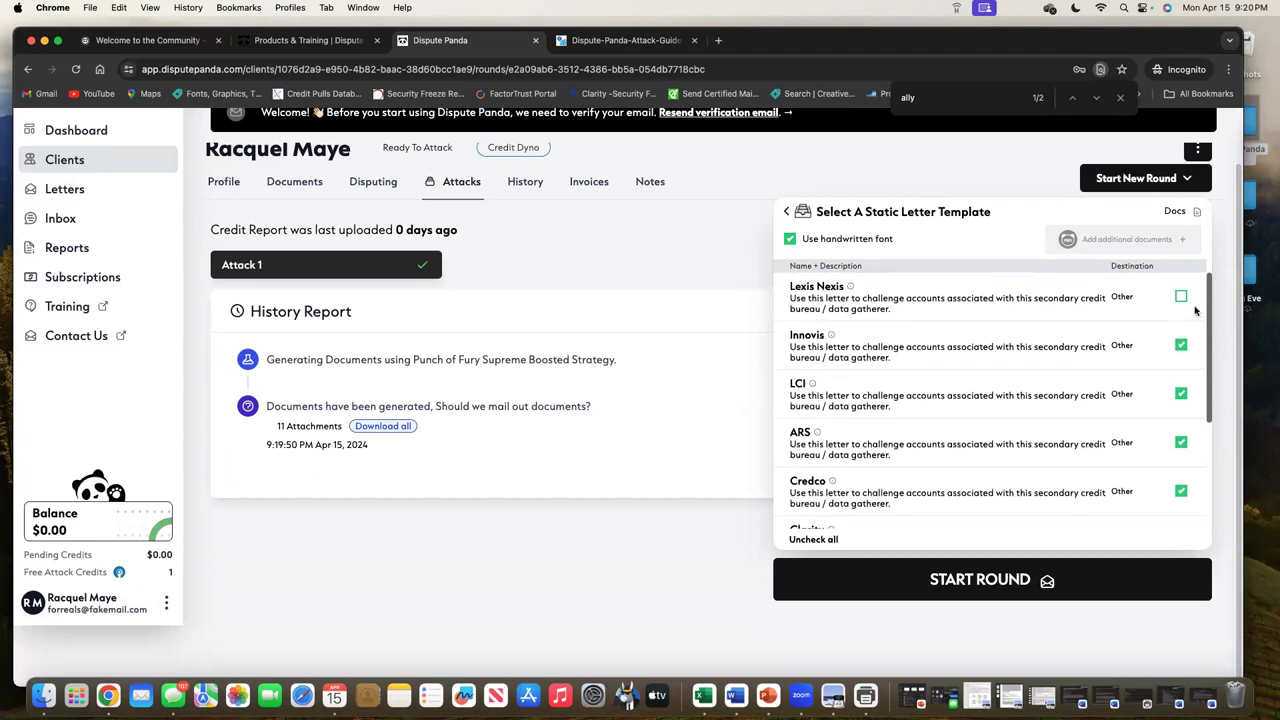
click(1181, 297)
Review the attack guide's Steps 1–4 pages zoomed to 150%
click(580, 41)
scroll(688, 478, down, 1)
scroll(688, 478, down, 10)
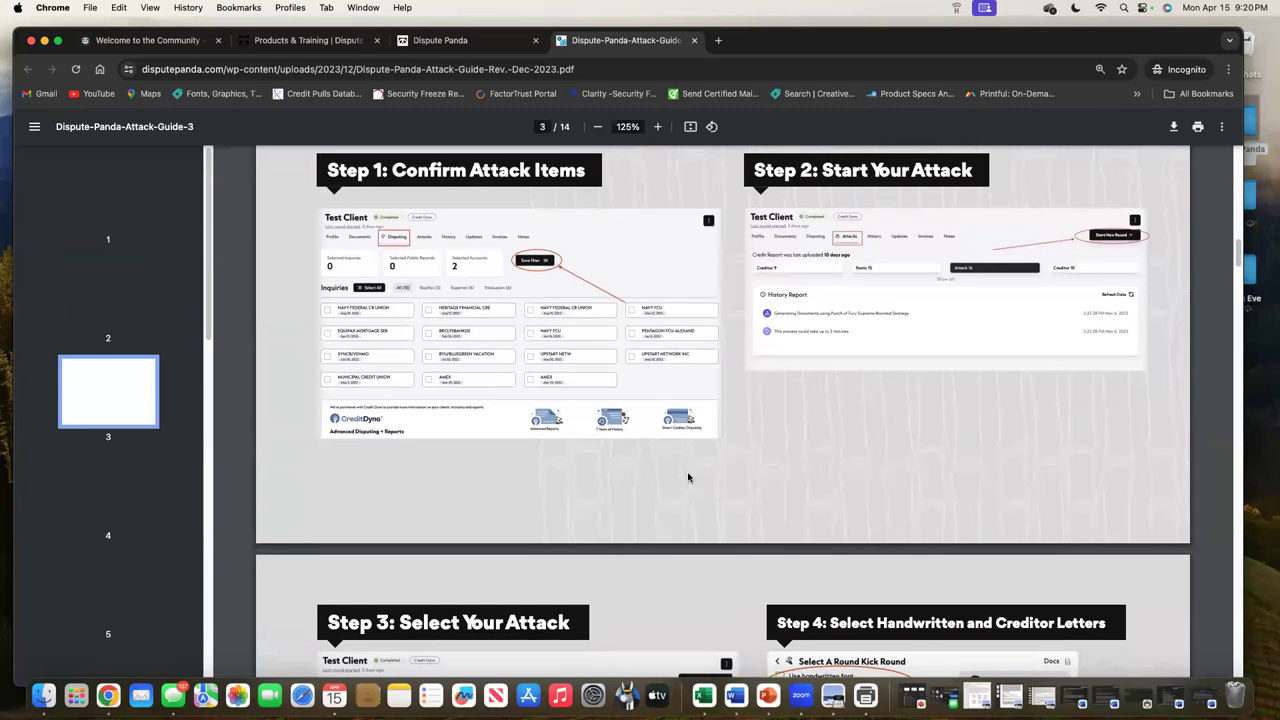
click(657, 127)
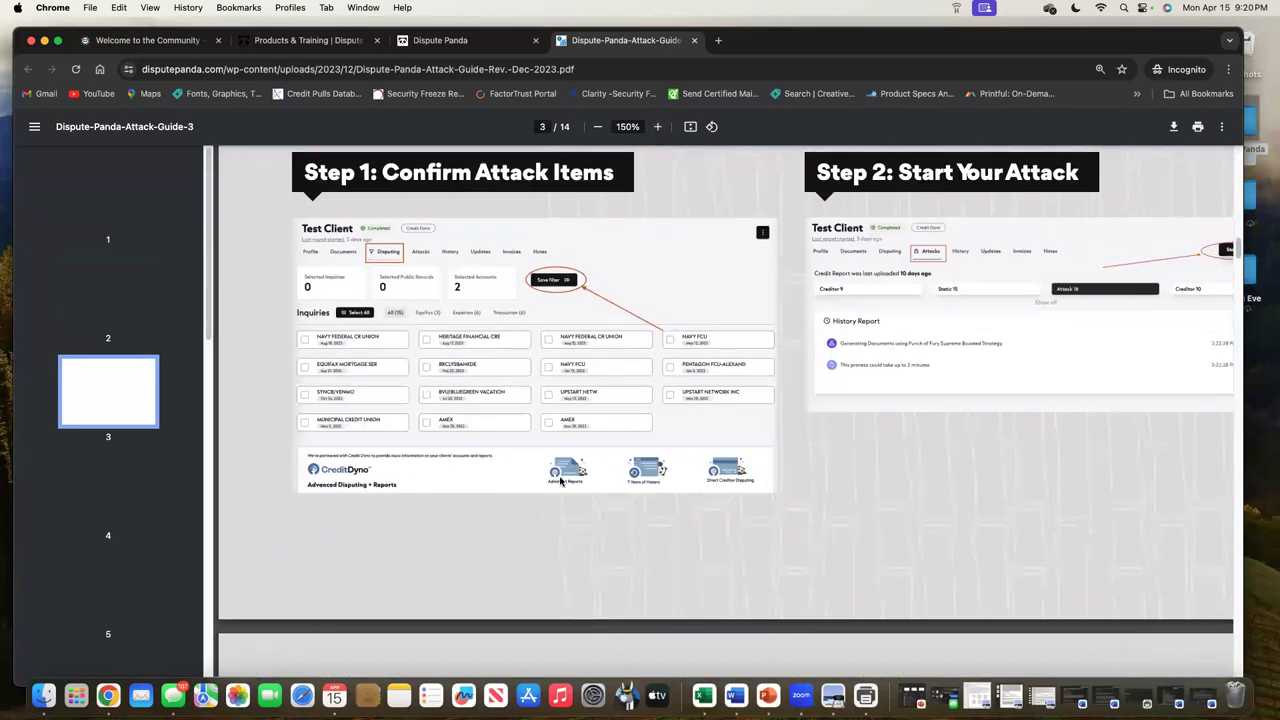
scroll(755, 491, down, 5)
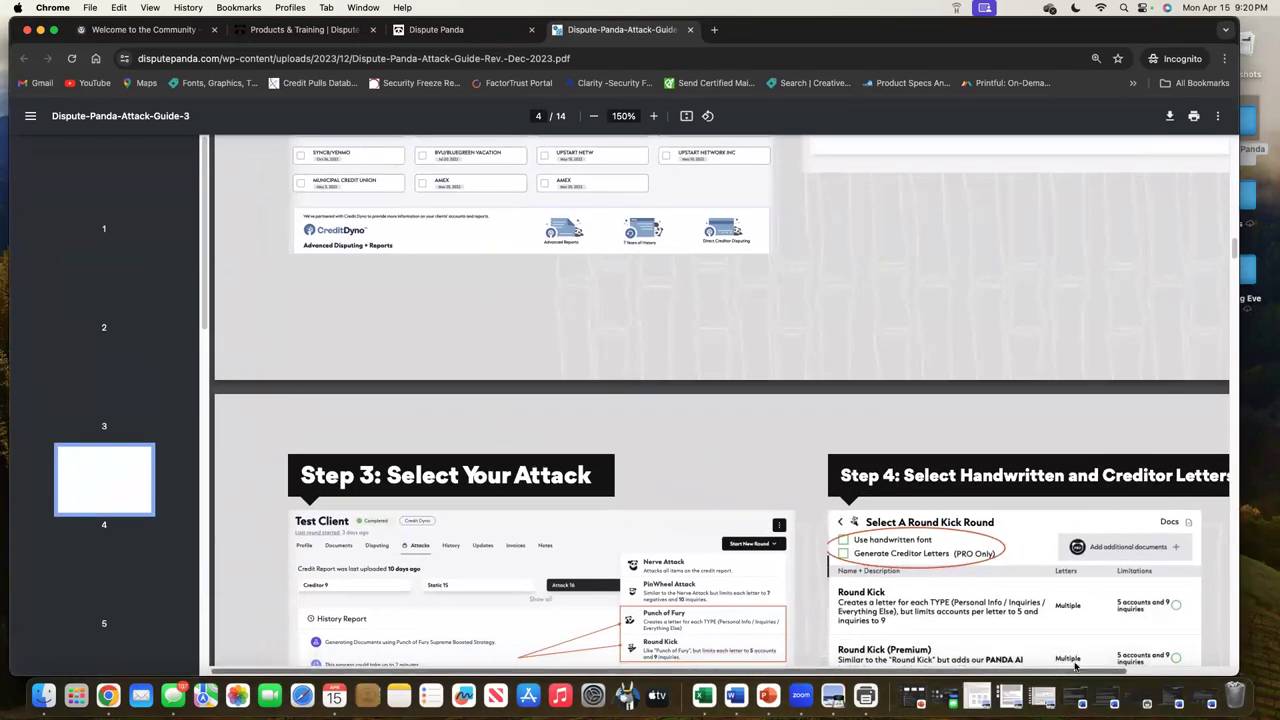
scroll(1155, 658, right, 3)
scroll(1063, 555, up, 10)
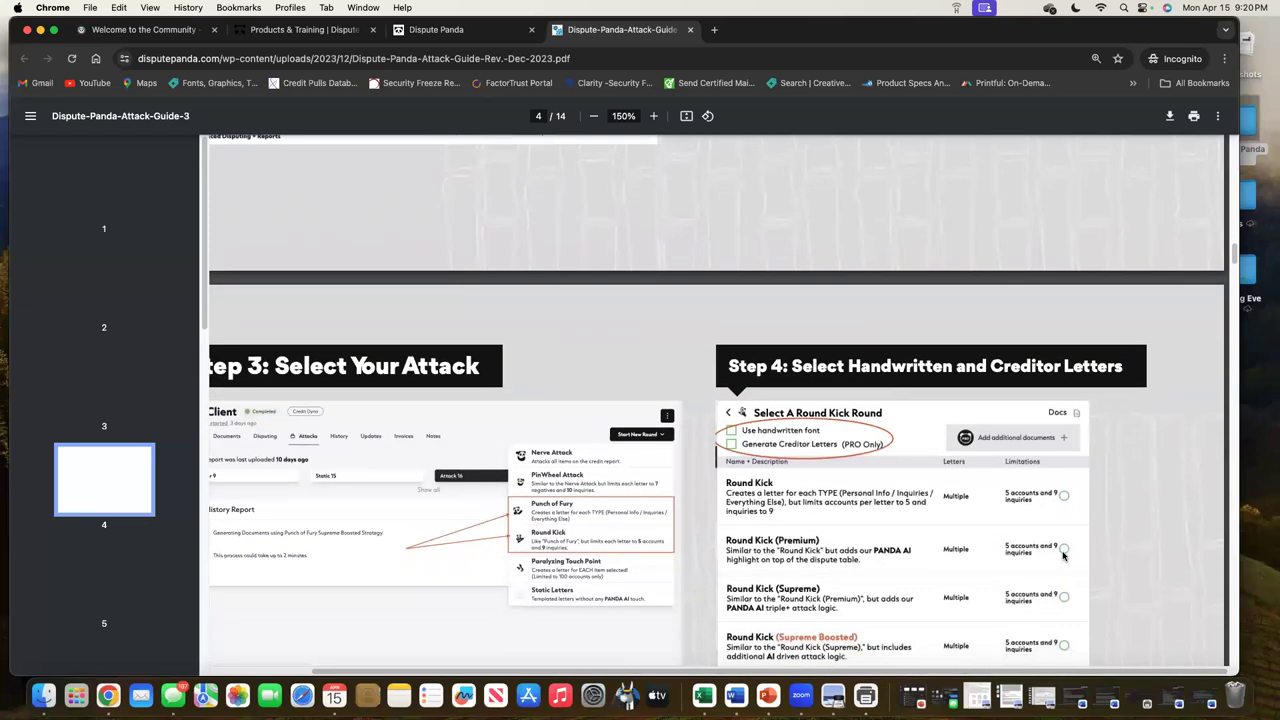
scroll(1063, 555, down, 1)
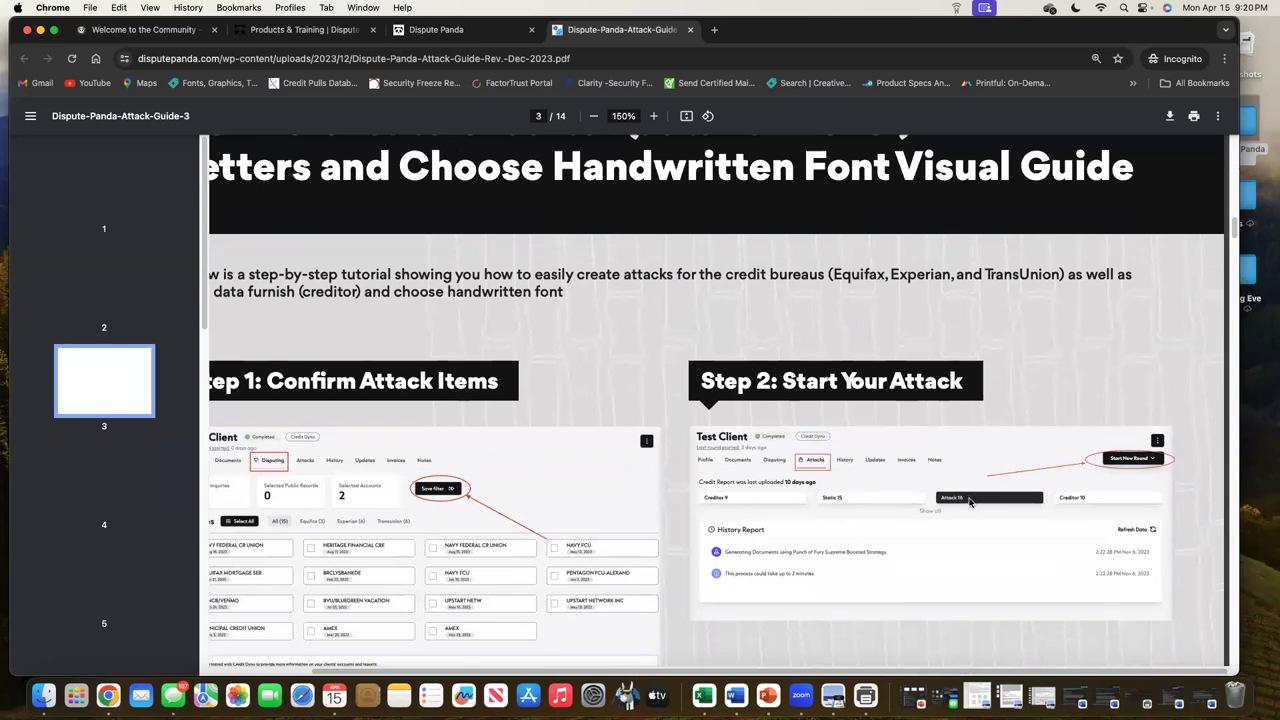
Back in Dispute Panda, show Attack 1's mailing cost summary: 11 letters, $27.69 credits
click(421, 37)
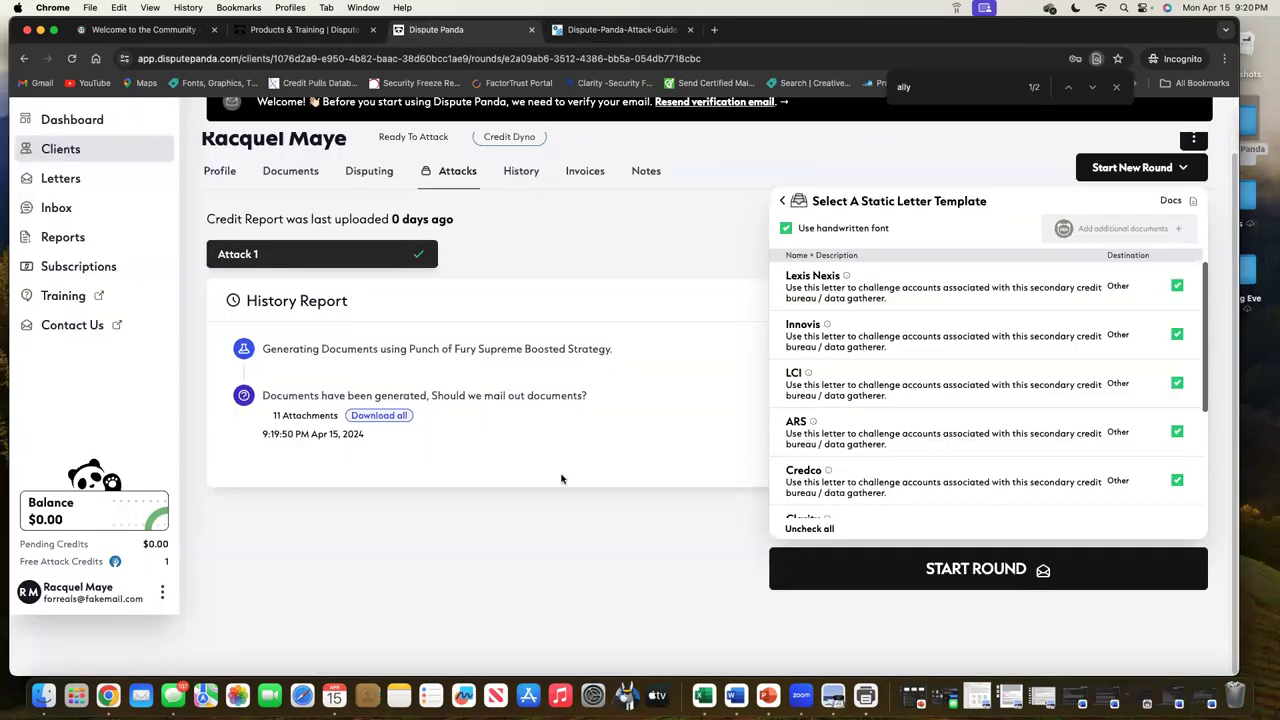
click(782, 201)
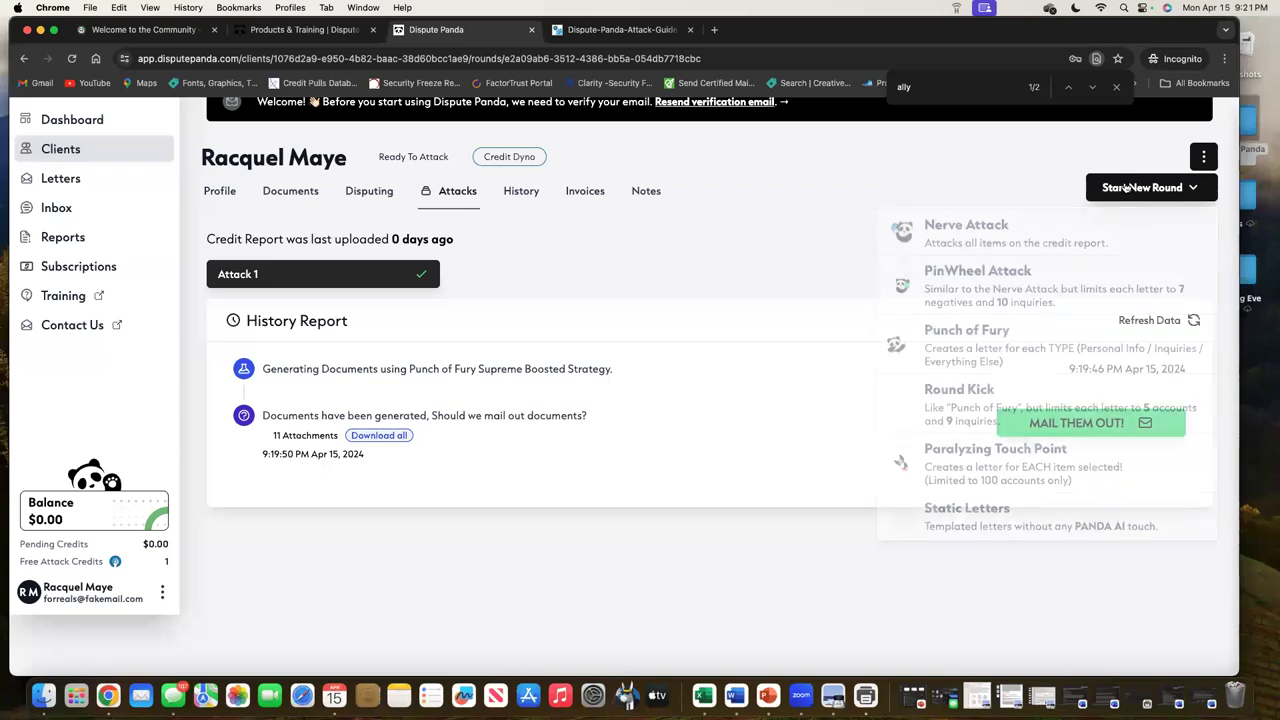
click(1093, 420)
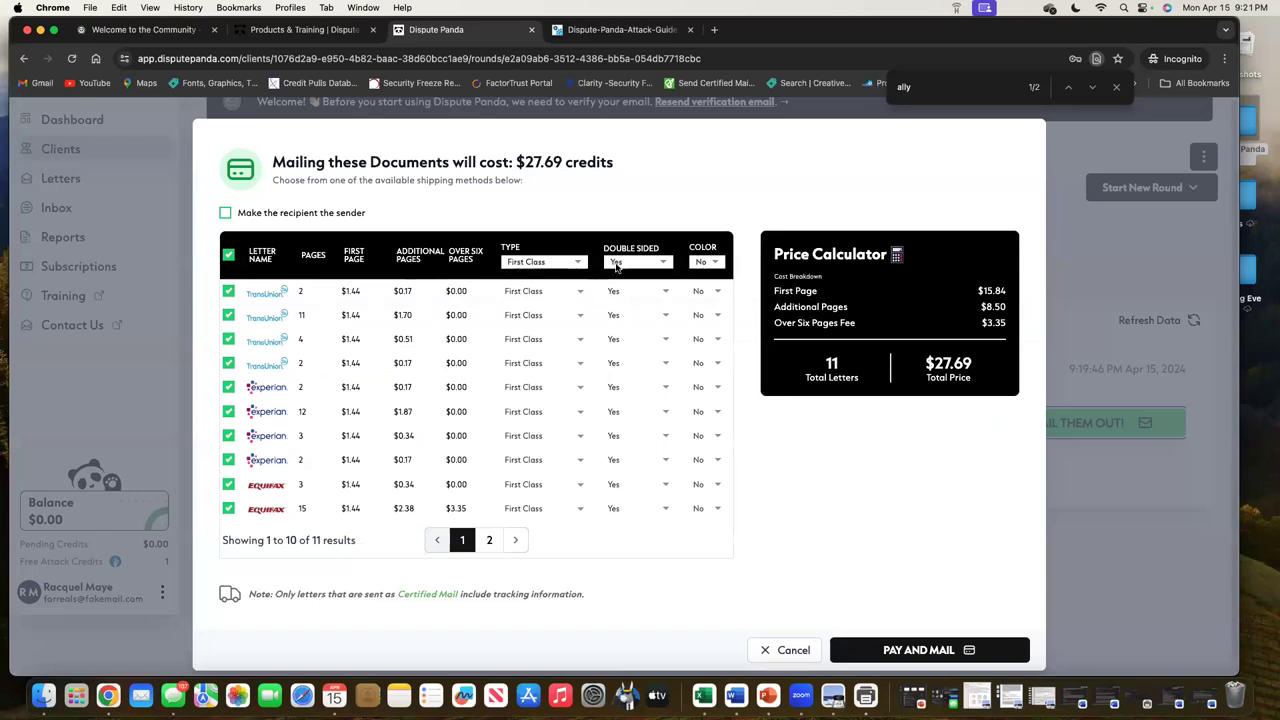
Switch all letters to single-sided mailing, then close the mailing options without paying
click(665, 265)
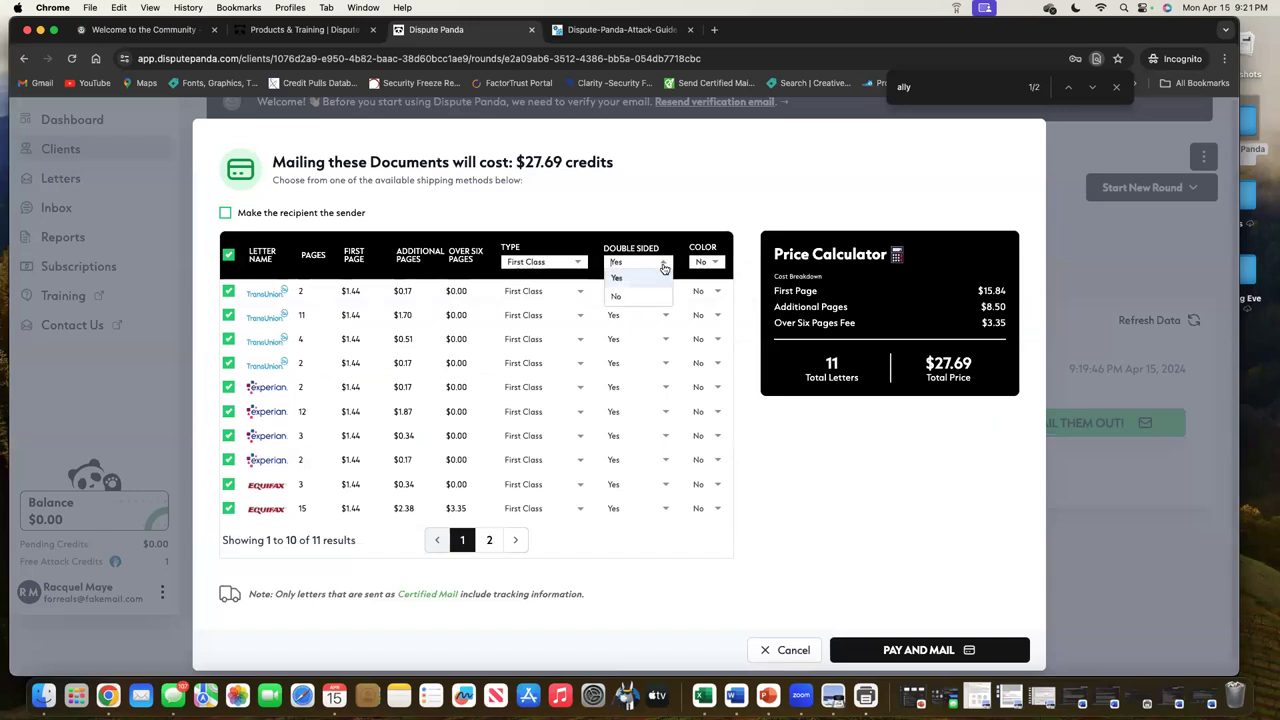
click(636, 301)
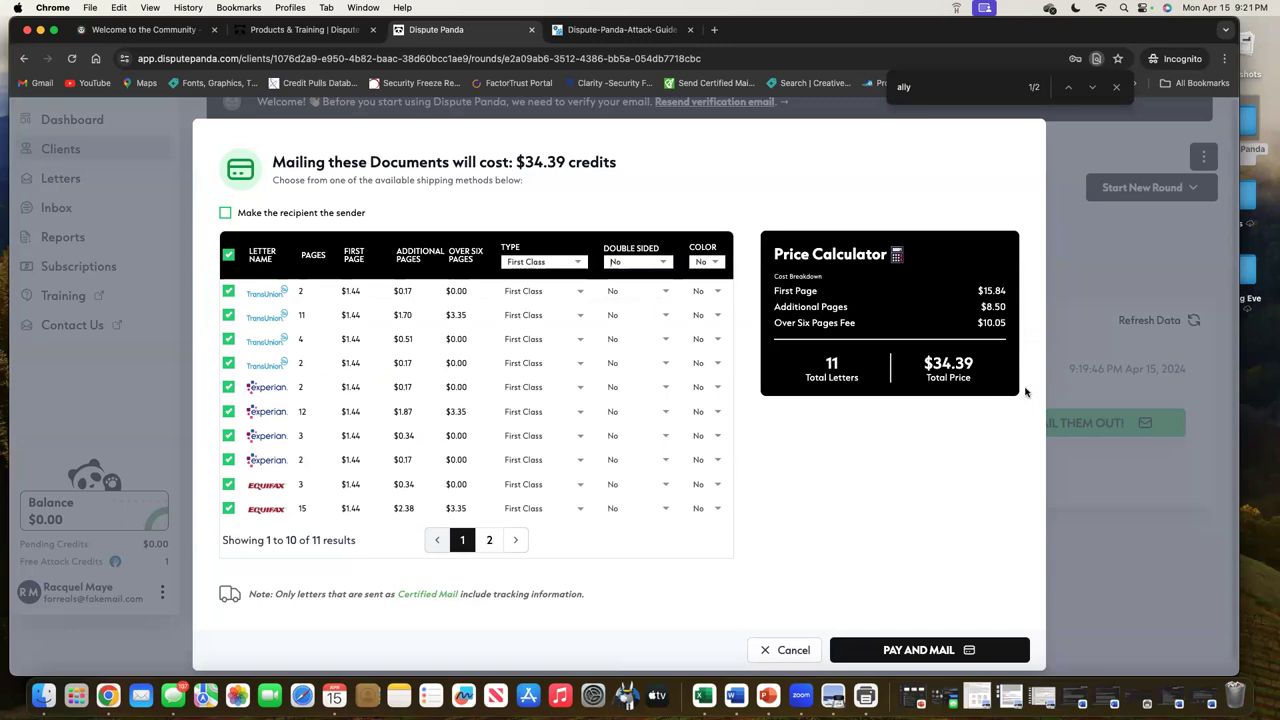
click(788, 651)
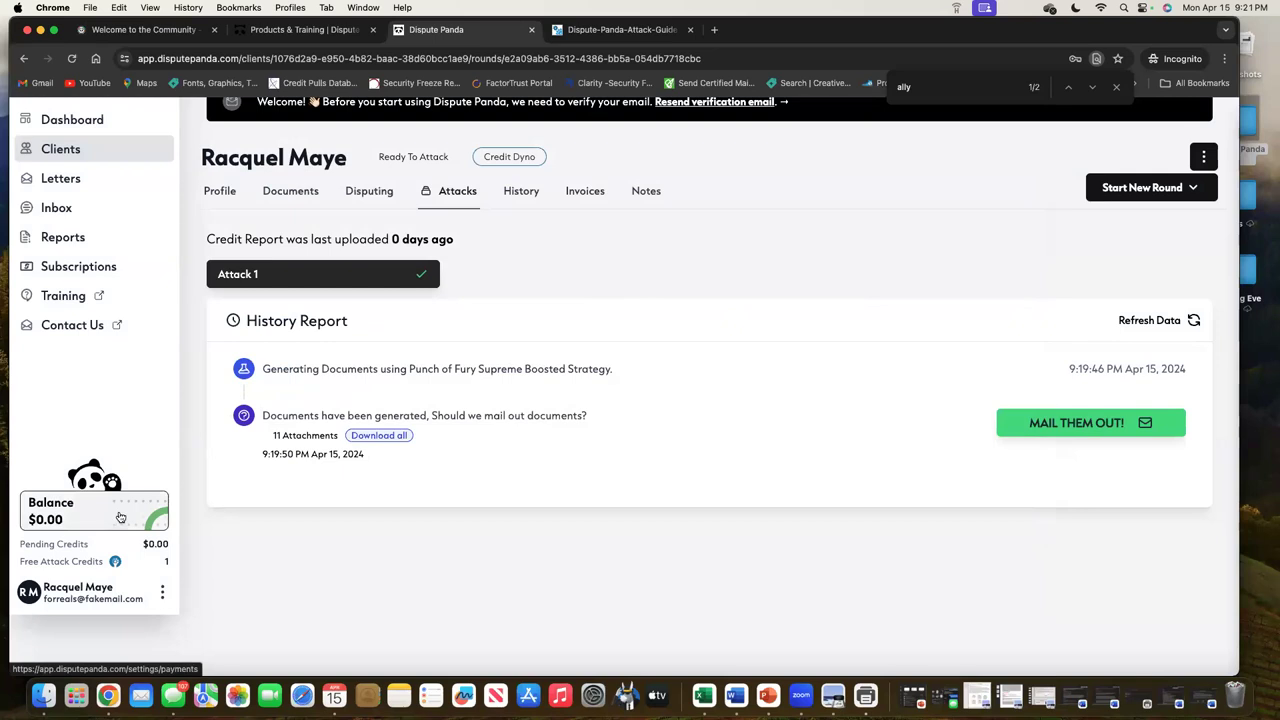
Make every letter single-sided and exclude the 4-page and a 2-page TransUnion letter from mailing
click(1048, 423)
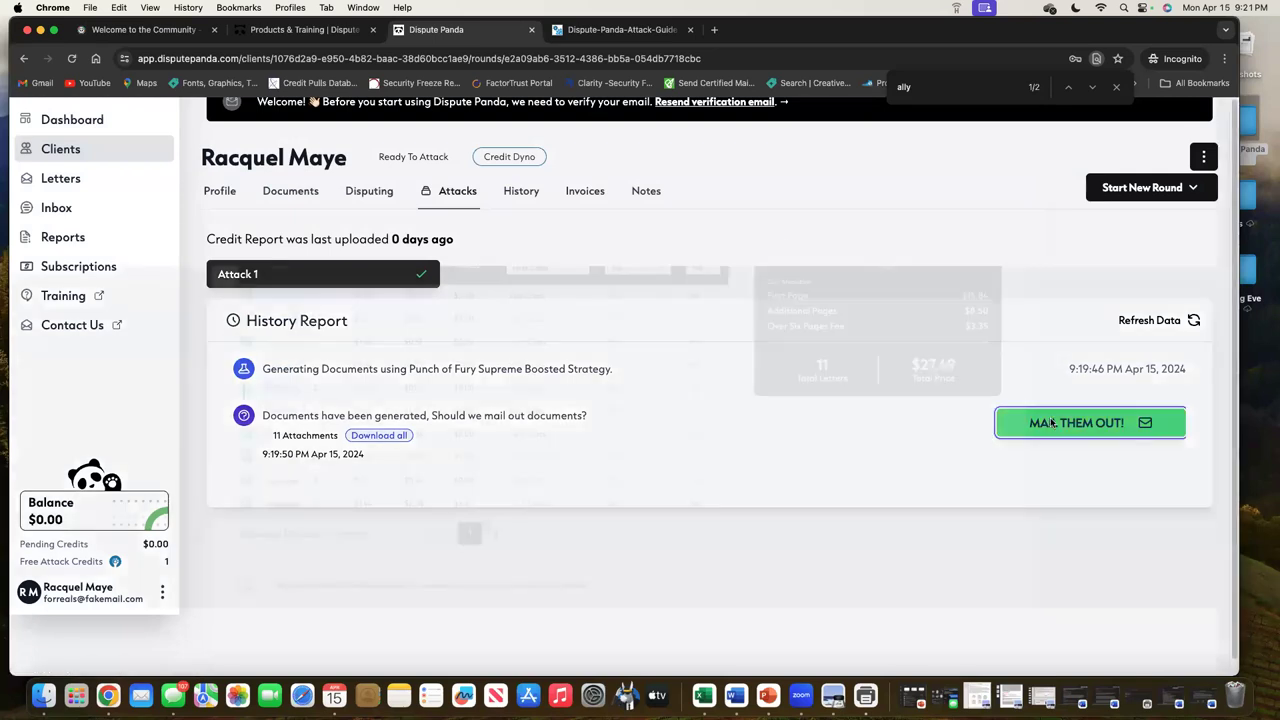
click(650, 262)
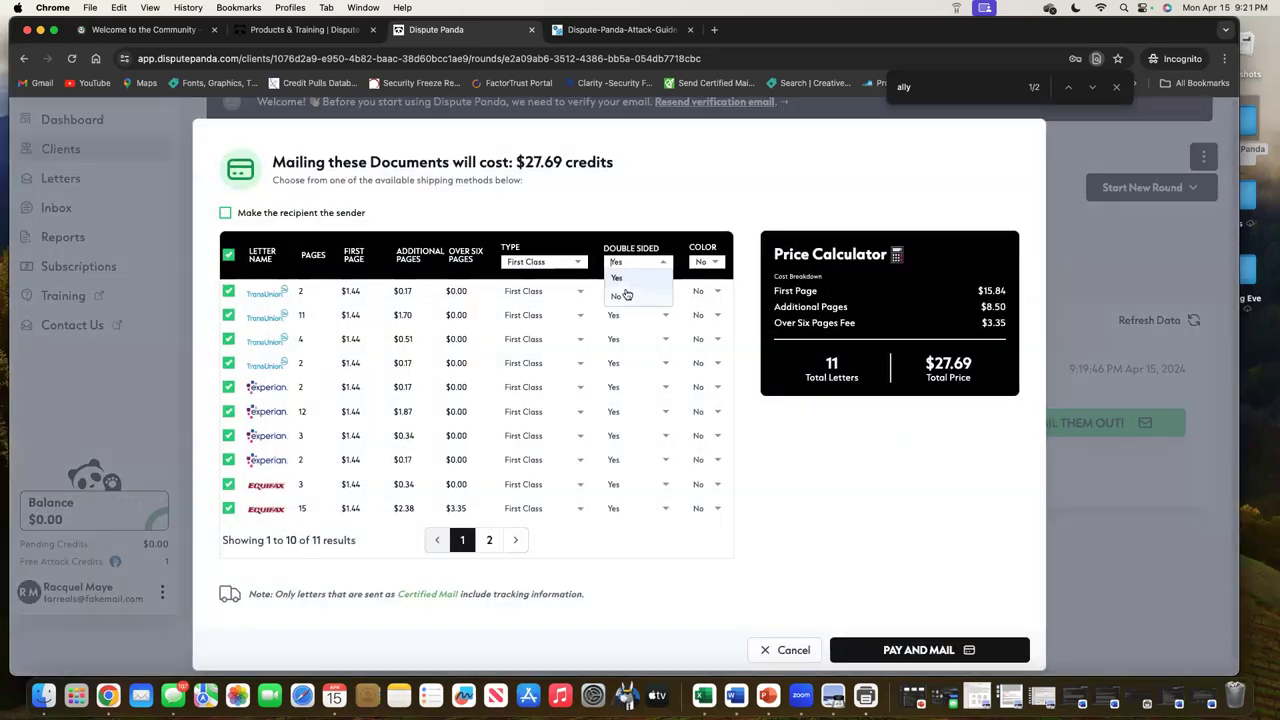
click(617, 297)
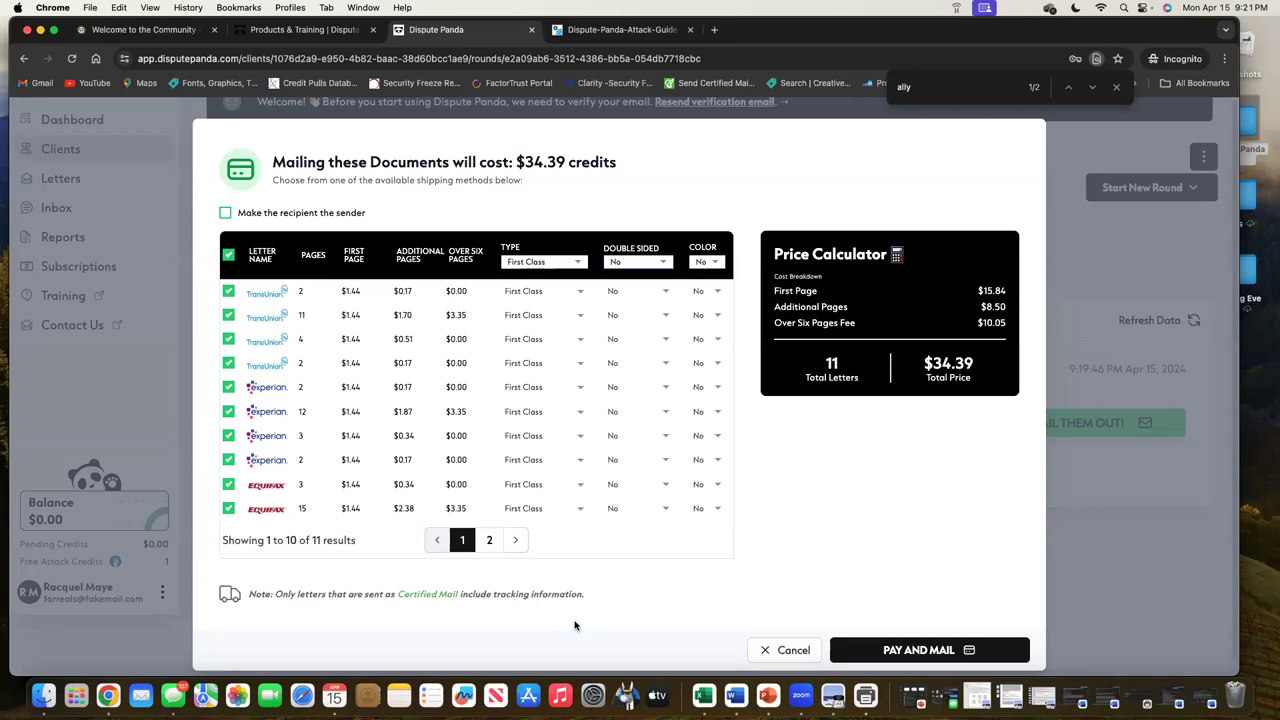
click(228, 339)
click(228, 363)
click(775, 650)
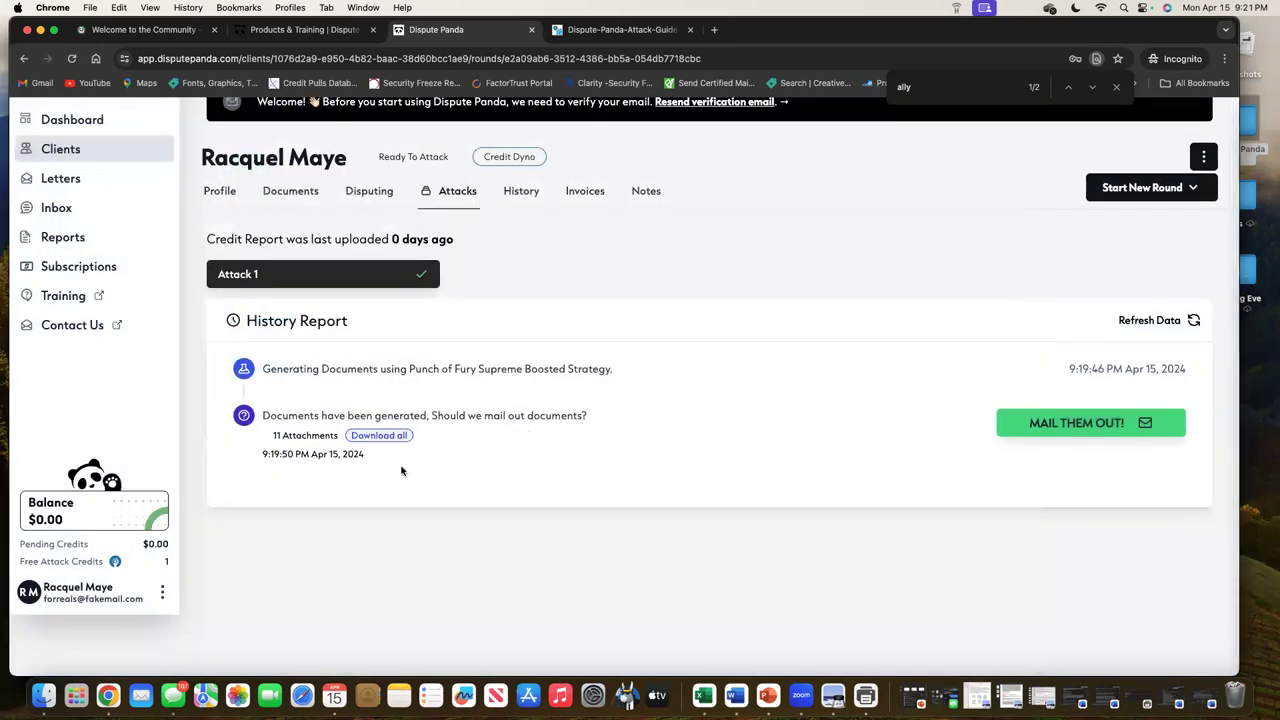
Review the $27.69 mailing cost summary, cancel without mailing, and return to the Letters page
click(1145, 423)
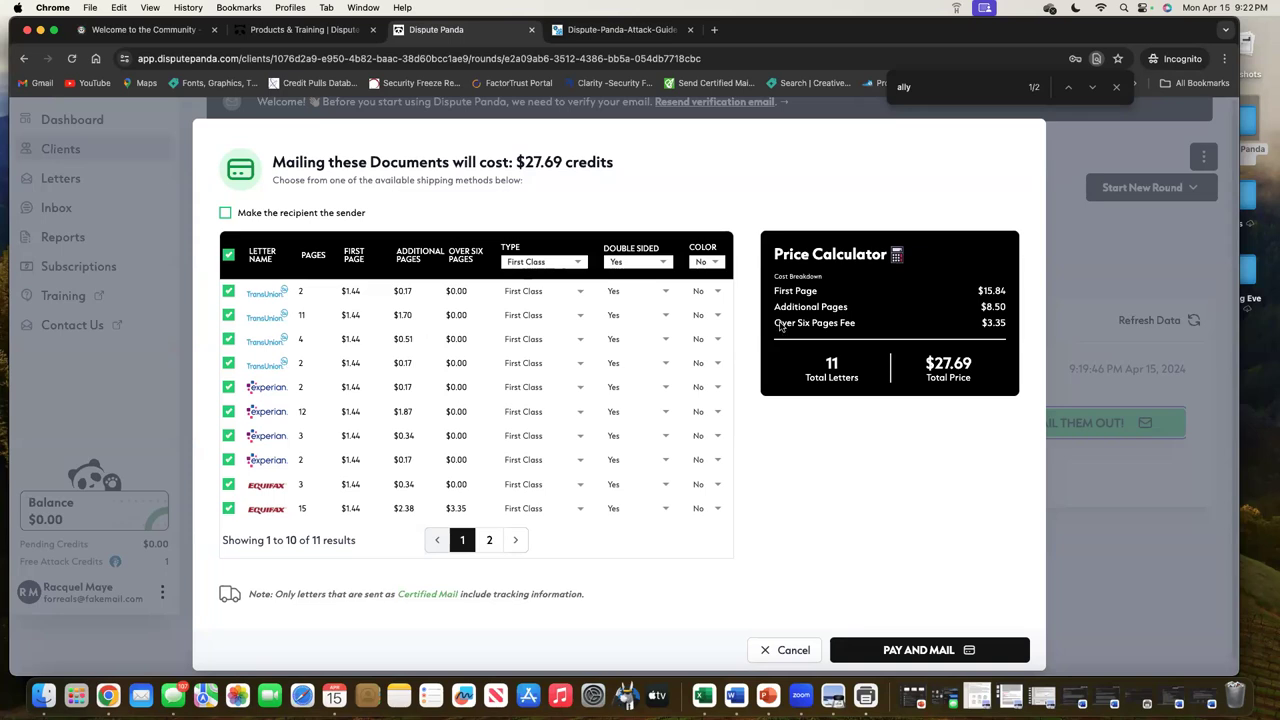
click(793, 649)
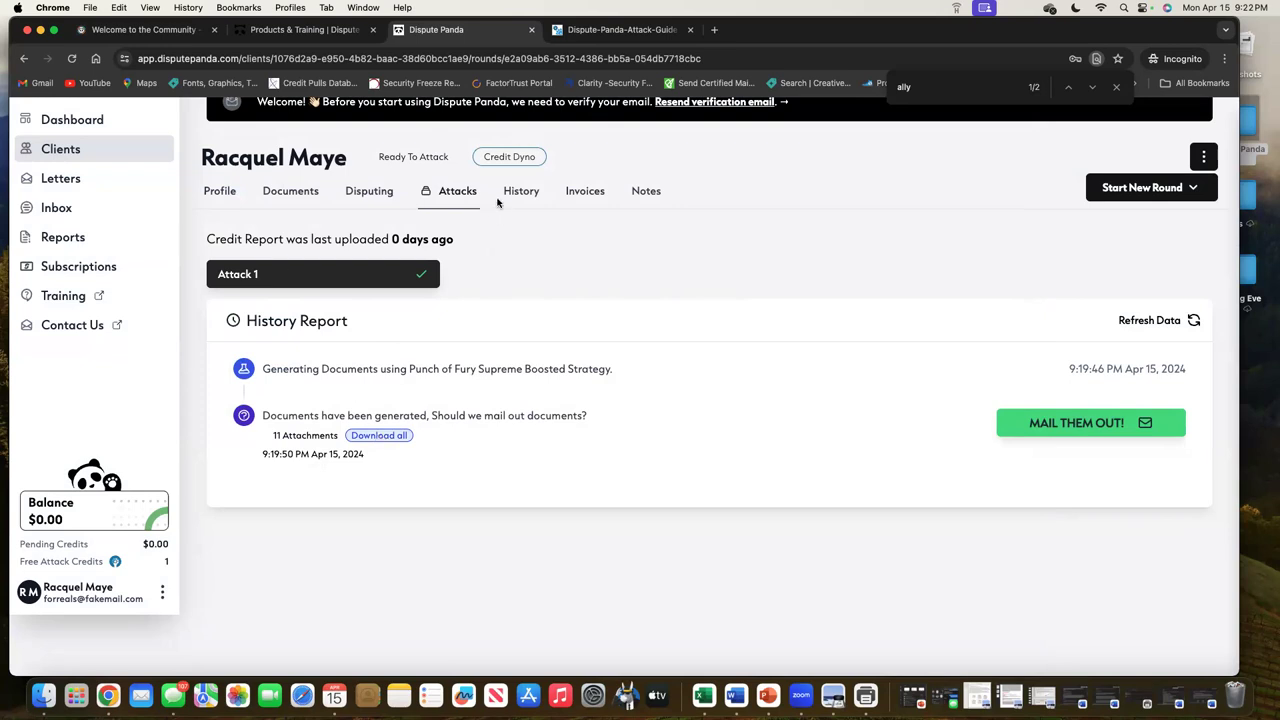
click(112, 180)
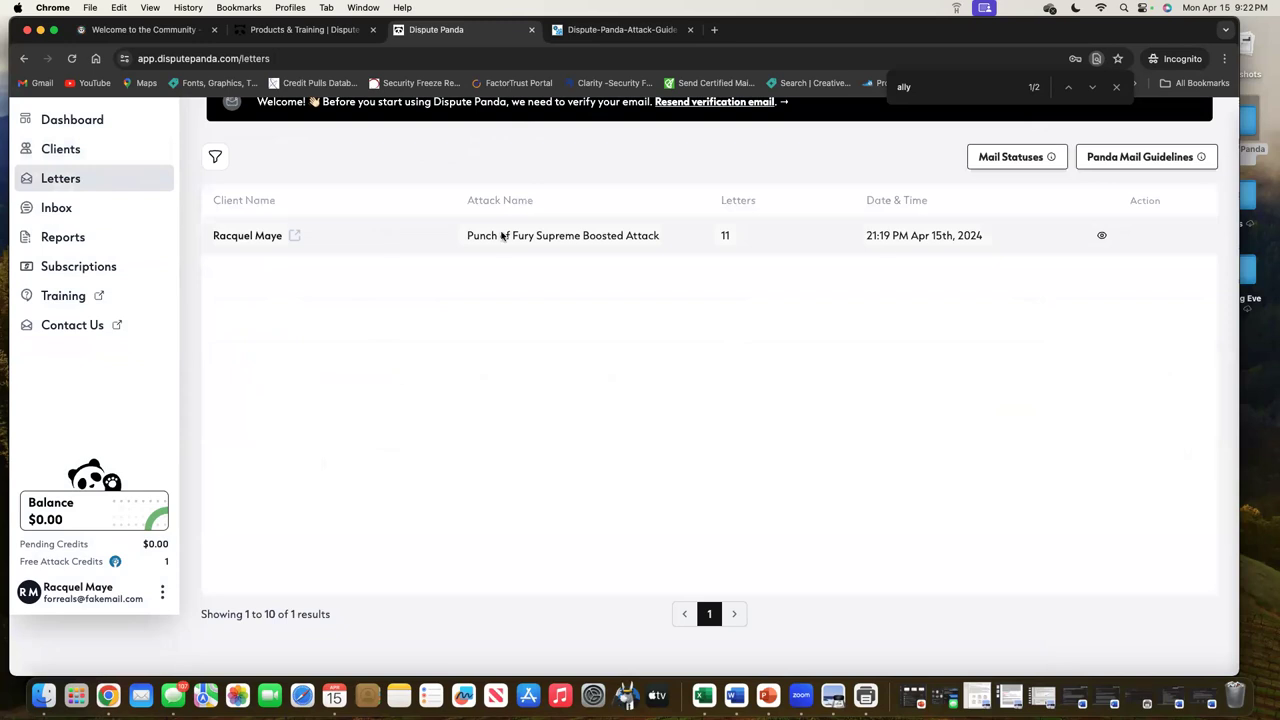
View the Punch of Fury round's letters, all marked Downloaded, then close the details
click(1101, 236)
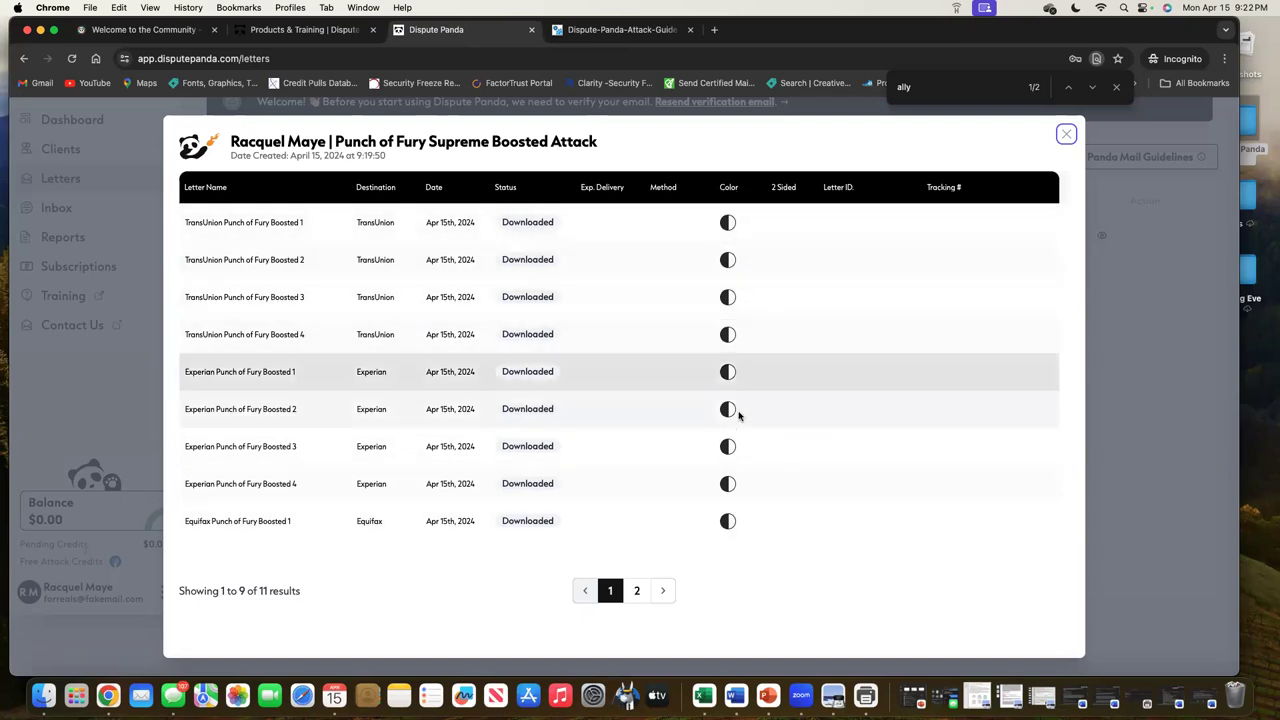
click(1066, 134)
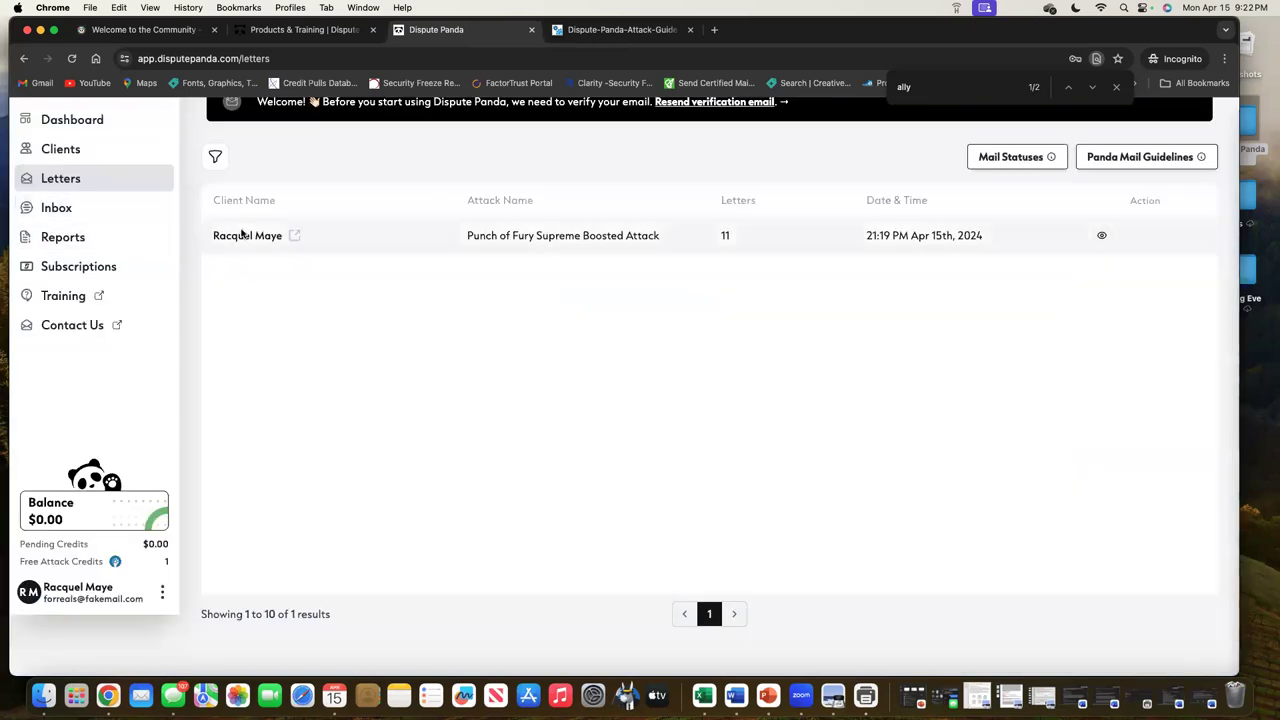
Open the client's profile and browse the History, Credit Reports, Credit Scores, Invoices and Notes tabs
click(86, 151)
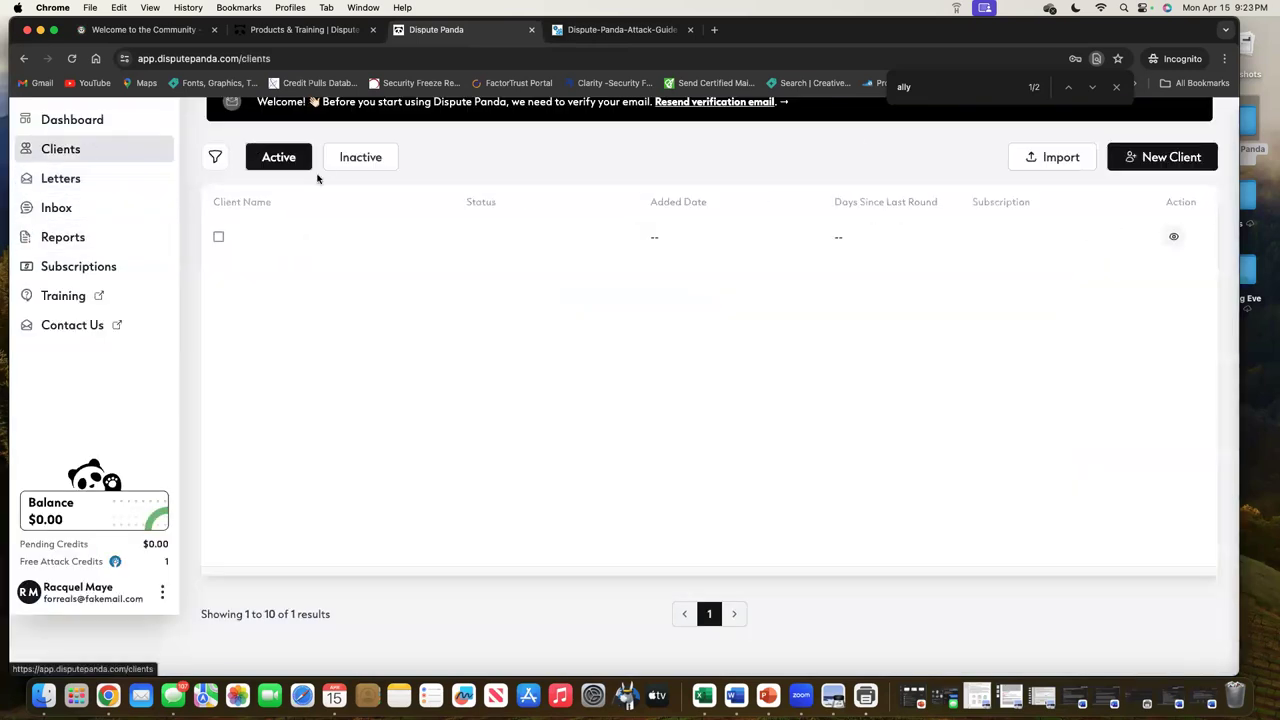
click(1174, 237)
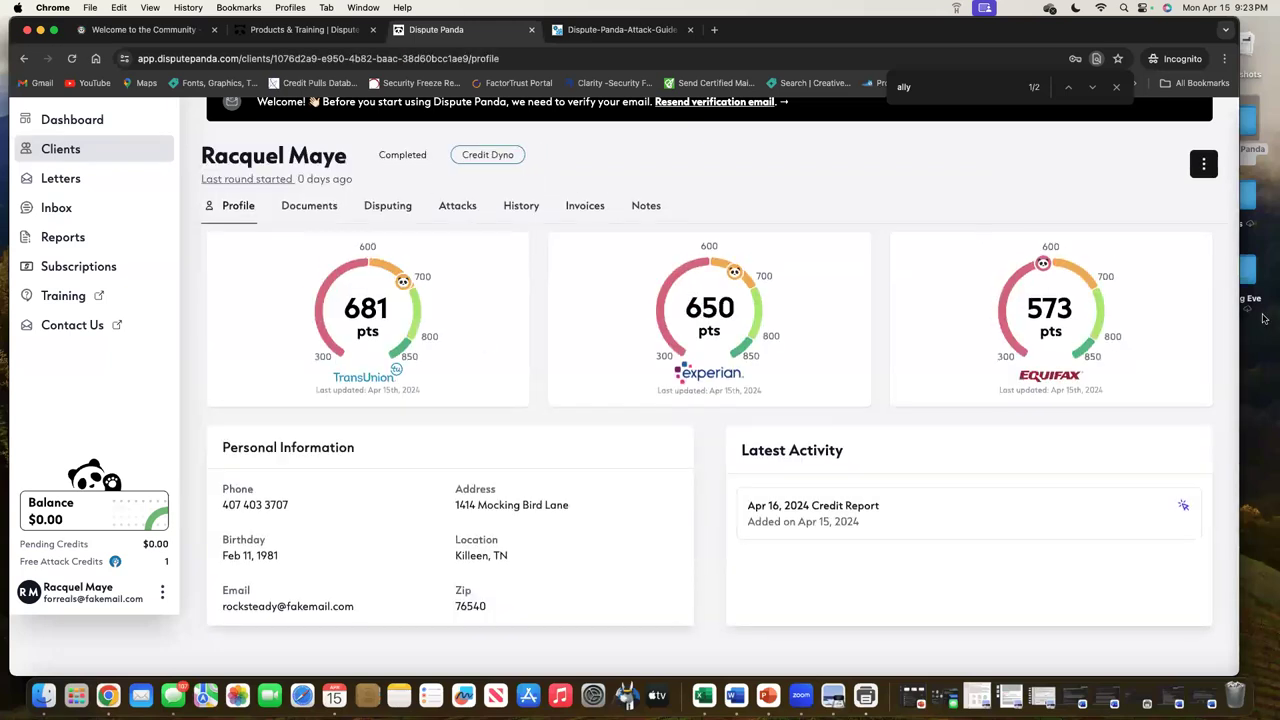
click(531, 210)
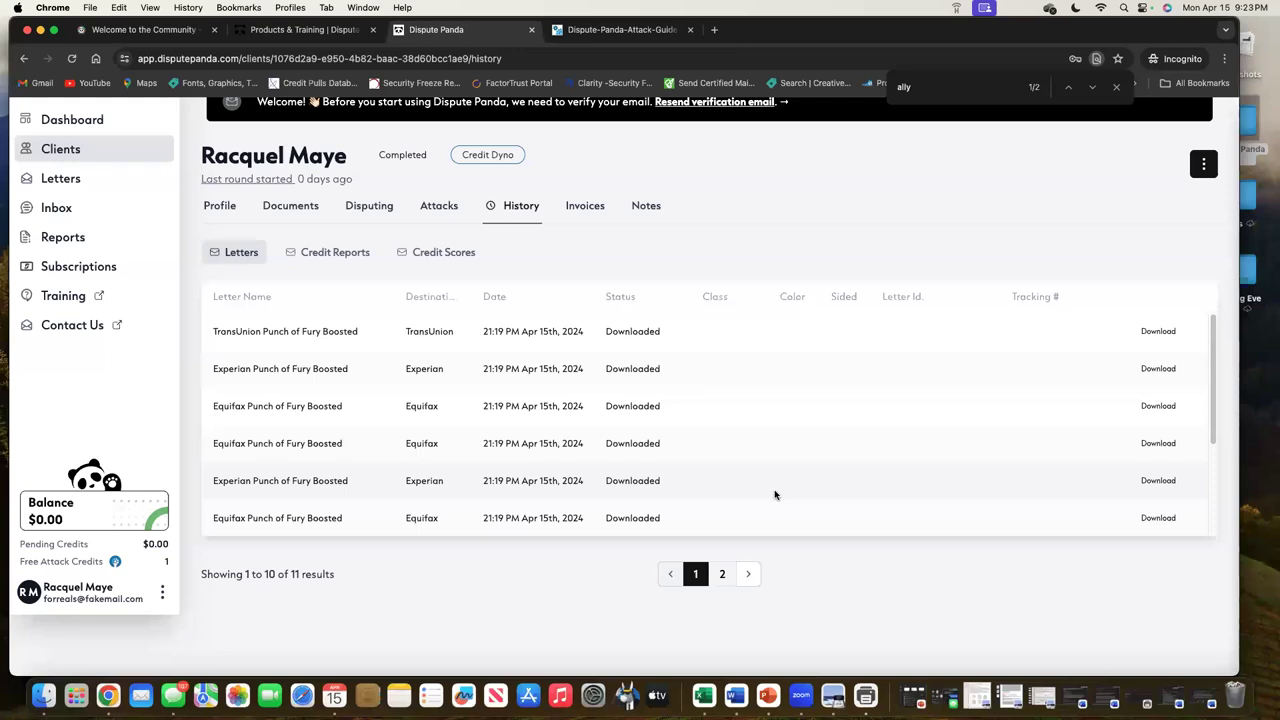
click(336, 254)
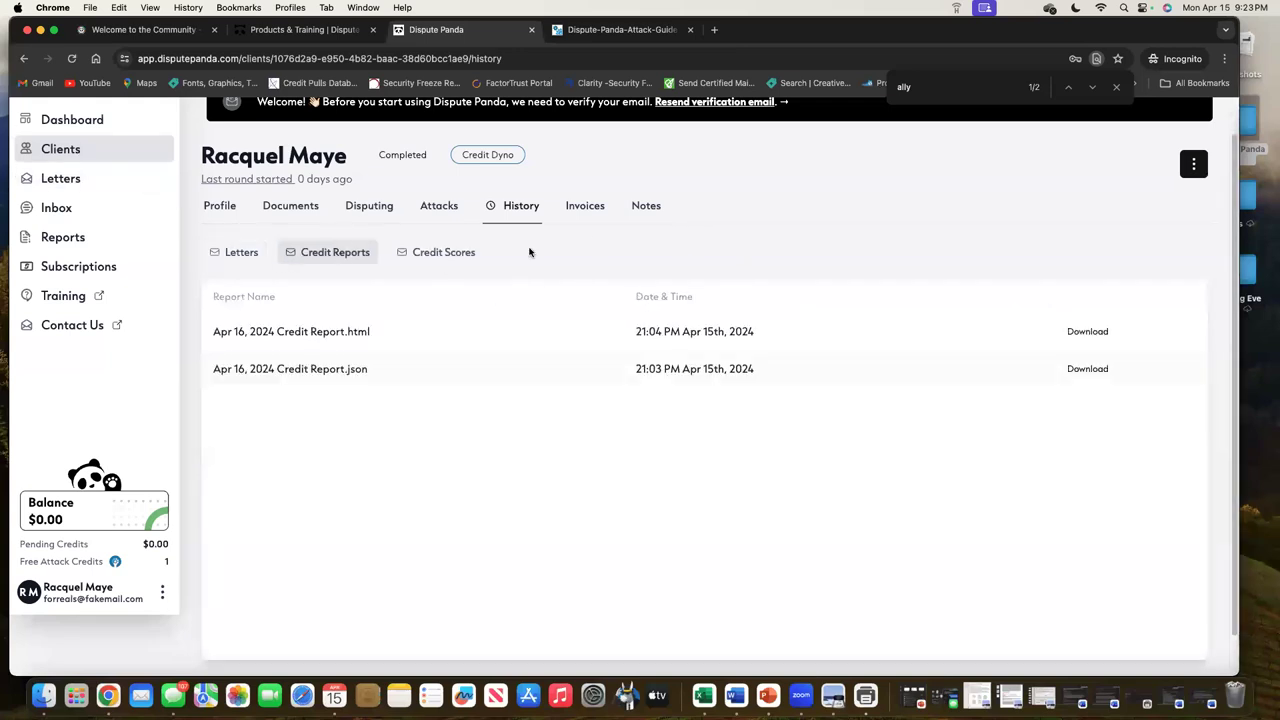
click(466, 260)
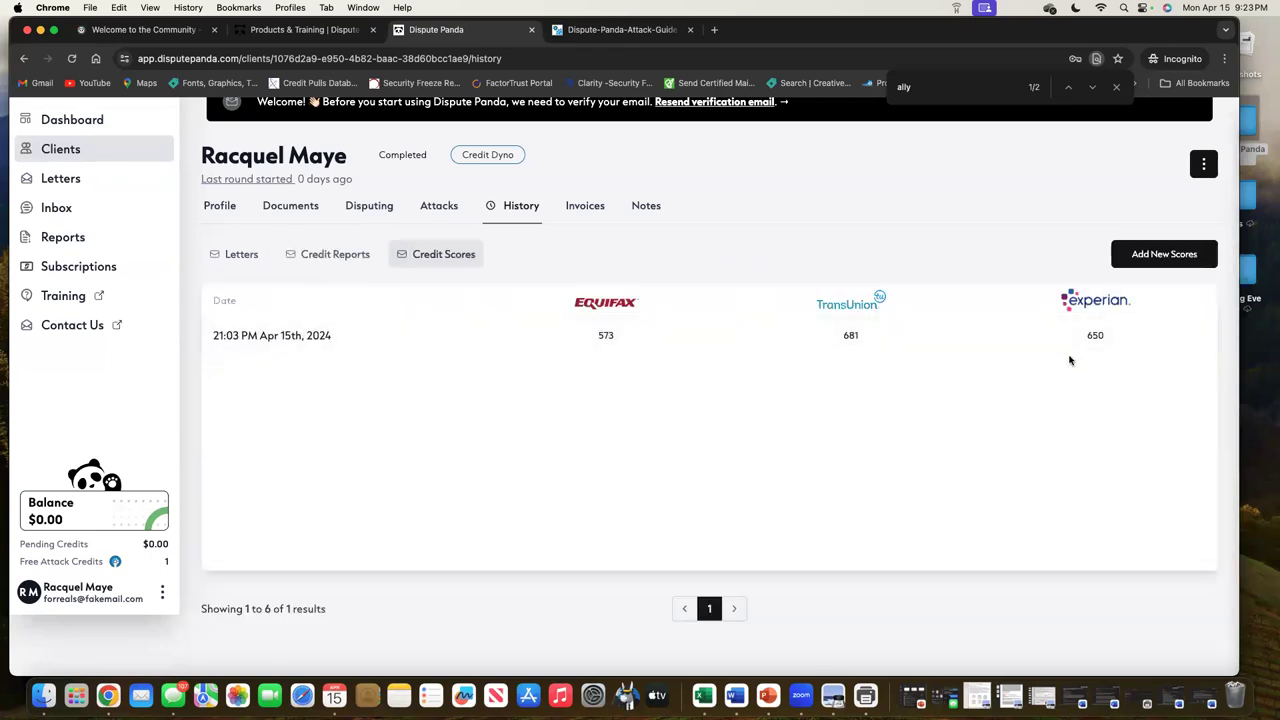
click(570, 207)
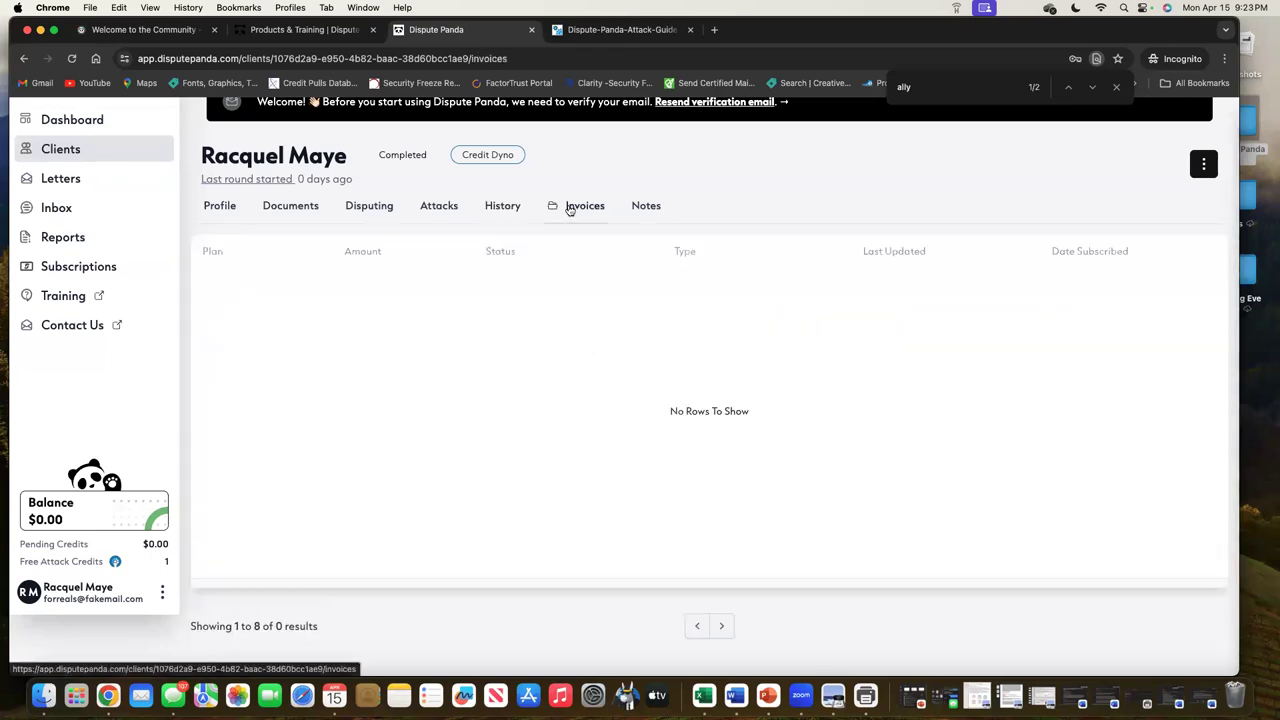
click(651, 207)
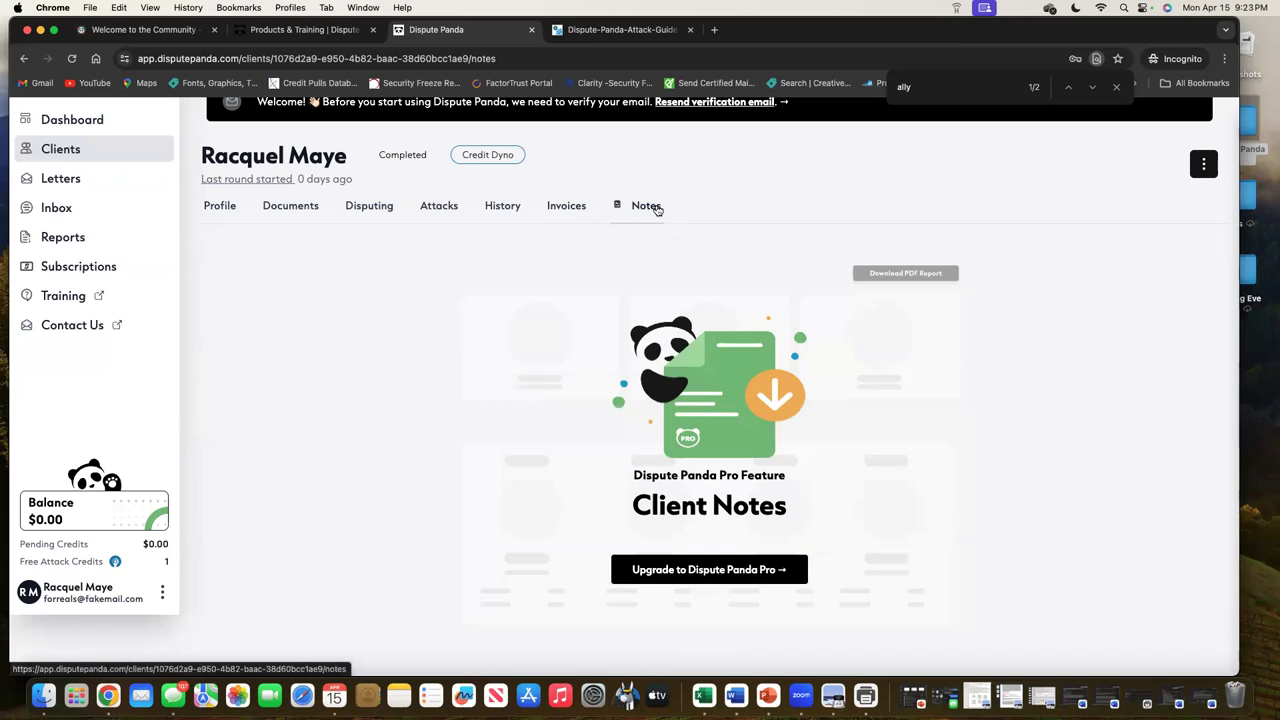
click(577, 30)
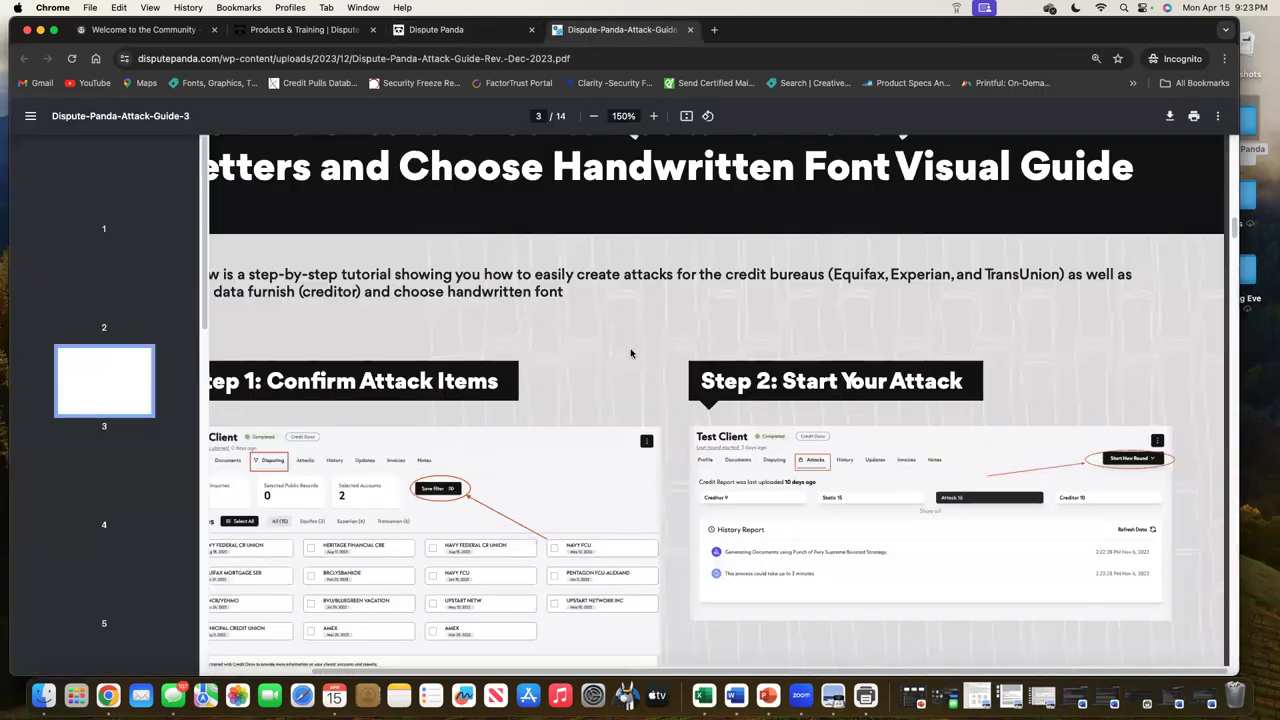
scroll(631, 353, up, 10)
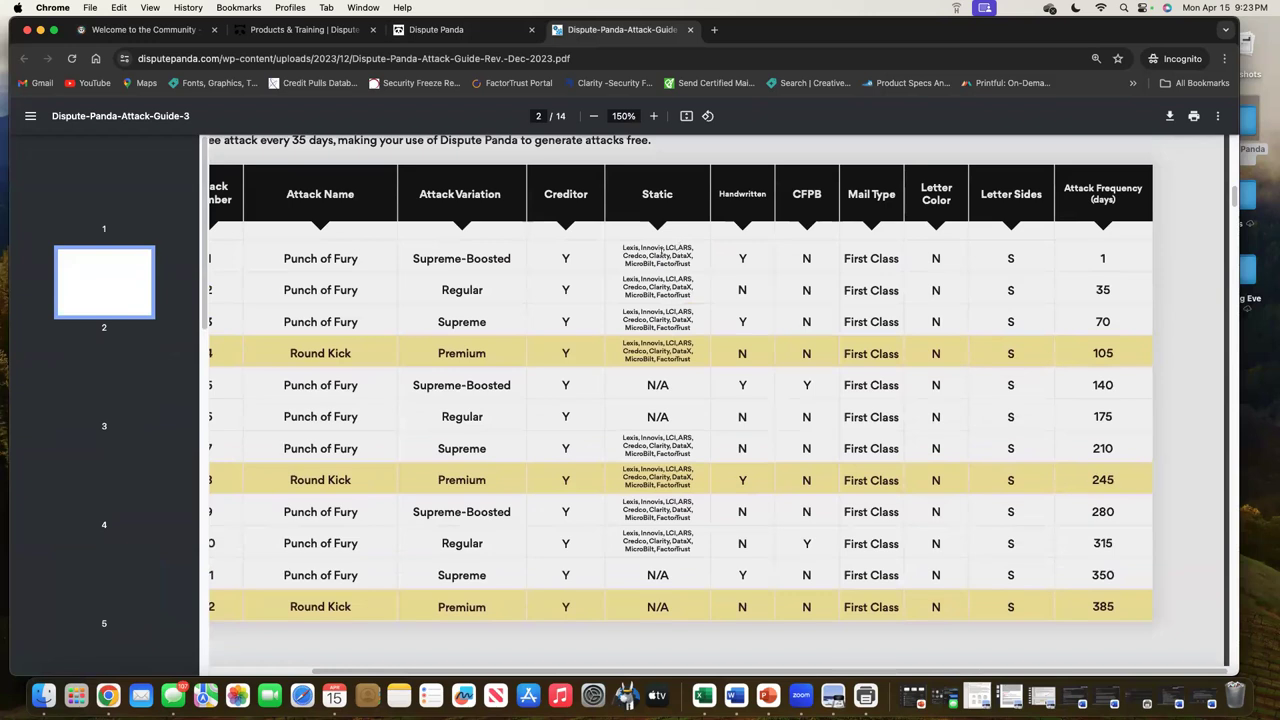
click(490, 30)
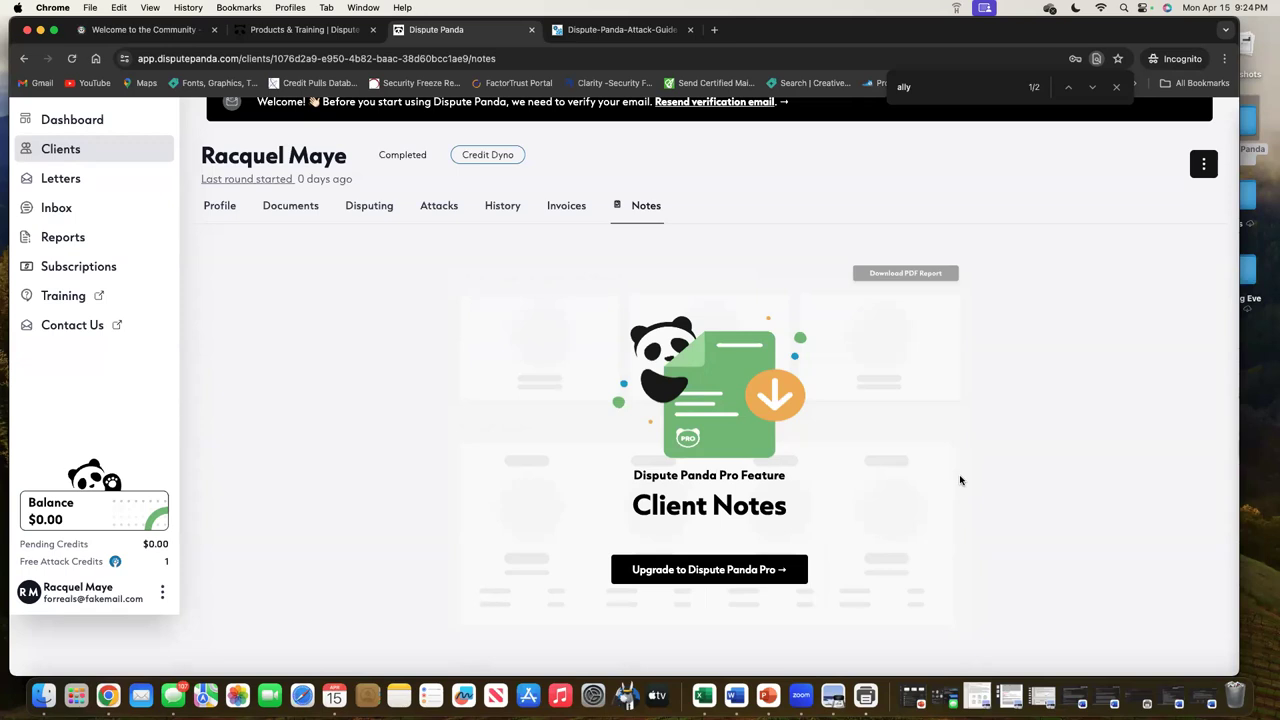
click(628, 30)
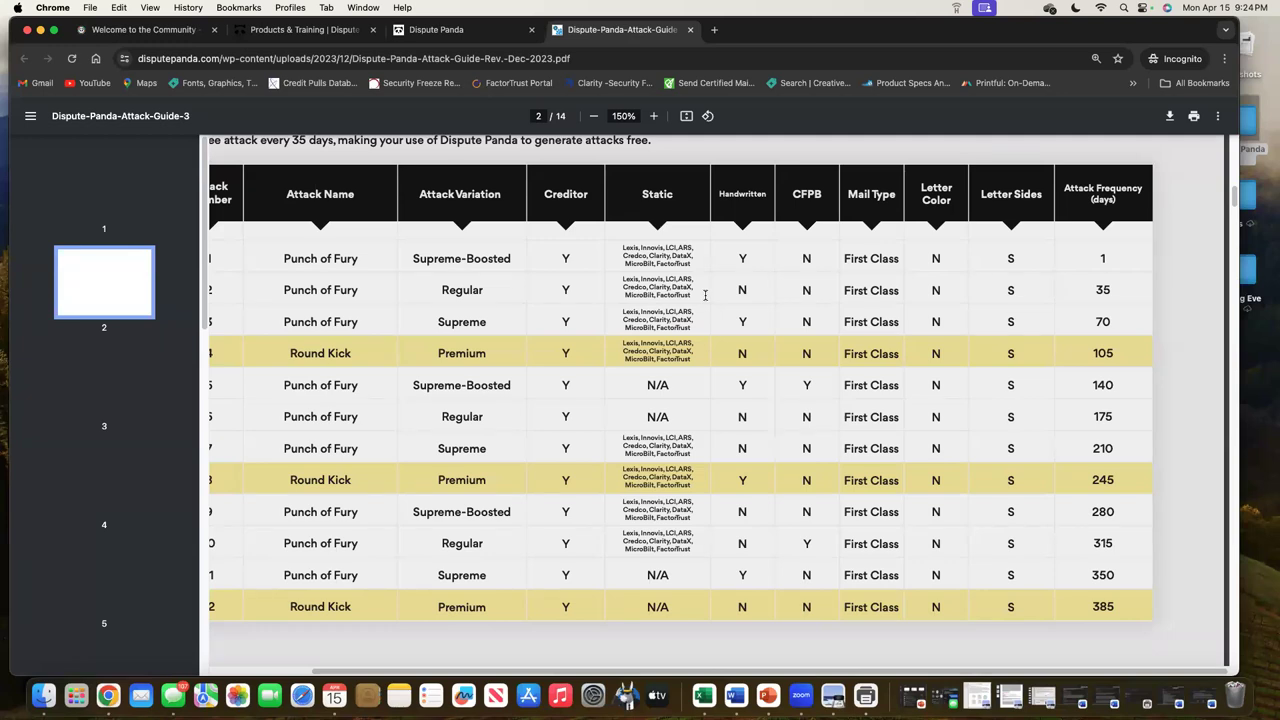
click(432, 30)
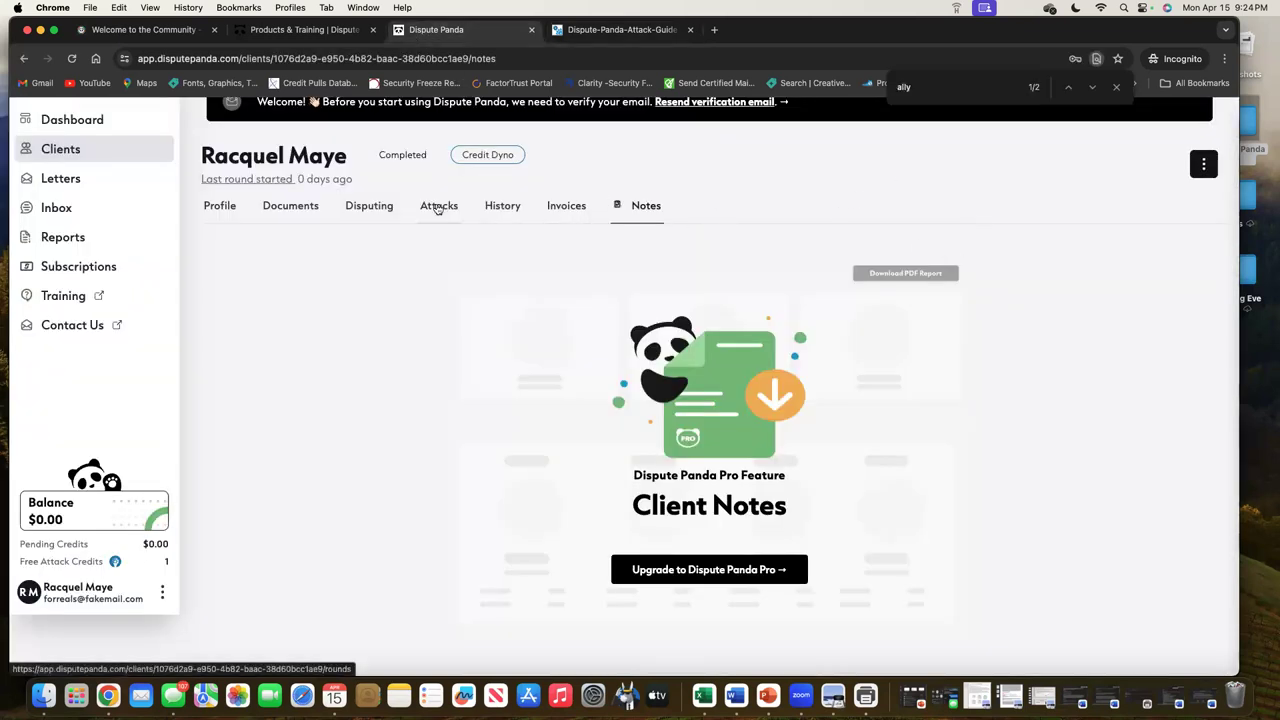
Start a new Static Letters round from the client's Attacks tab
click(437, 206)
click(1170, 201)
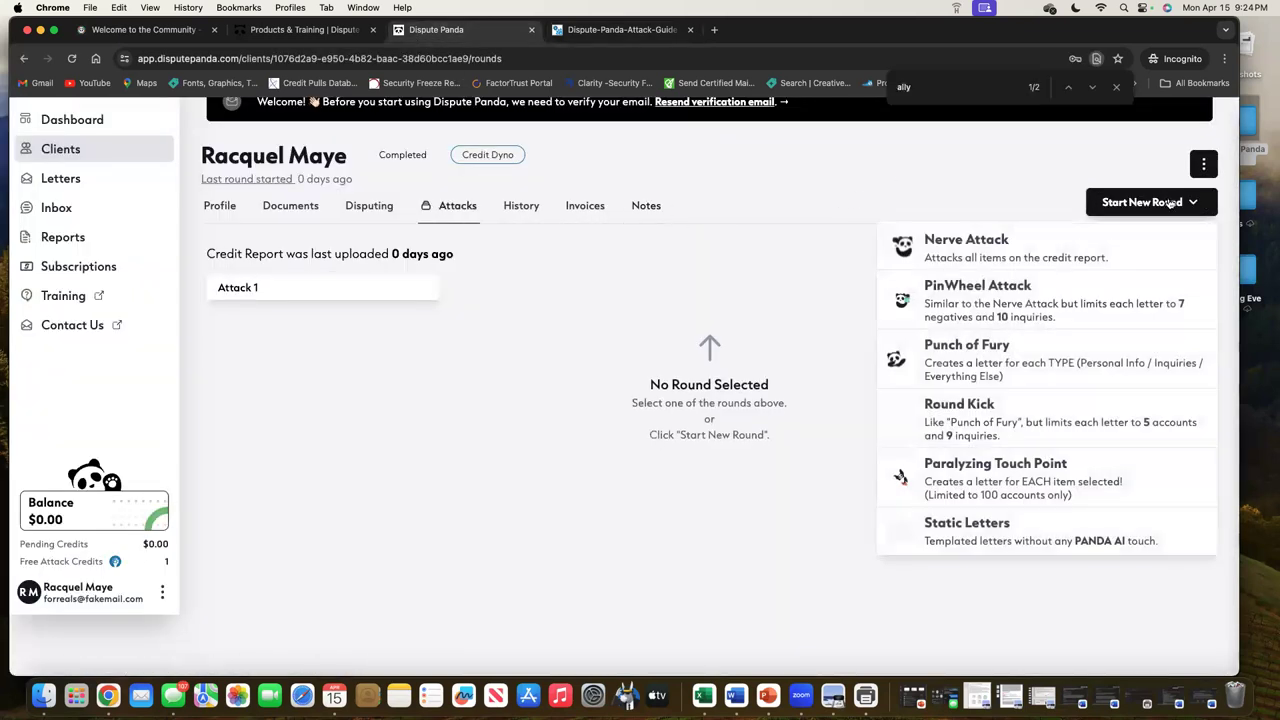
click(1000, 550)
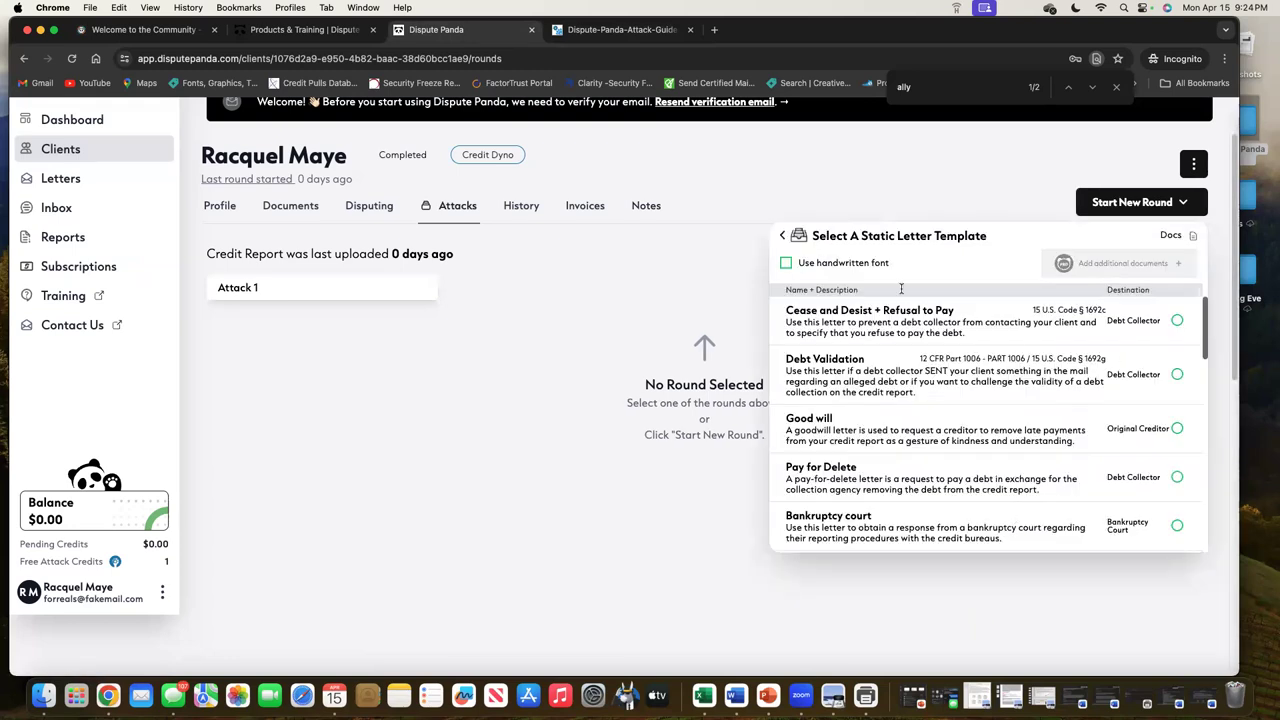
Select the Clarity, FactorTrust and Credco letters for the new round
scroll(1048, 356, down, 10)
scroll(1098, 395, down, 2)
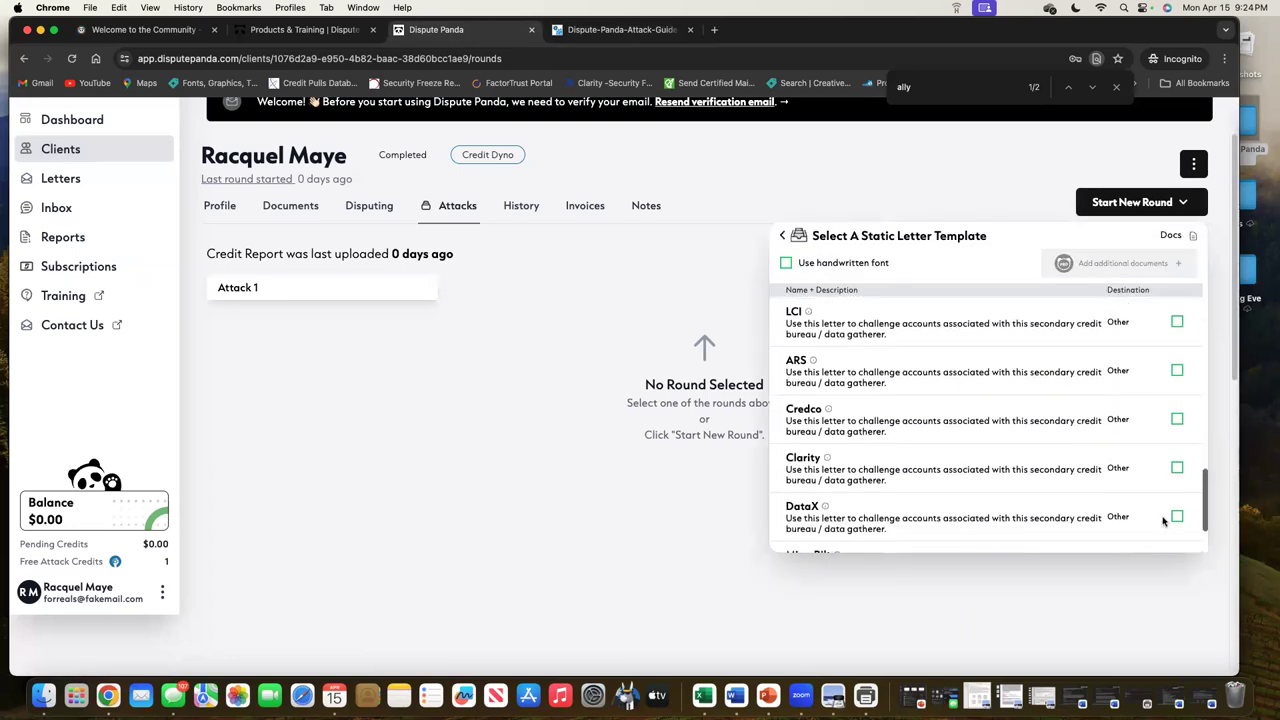
click(1177, 467)
scroll(1180, 430, down, 3)
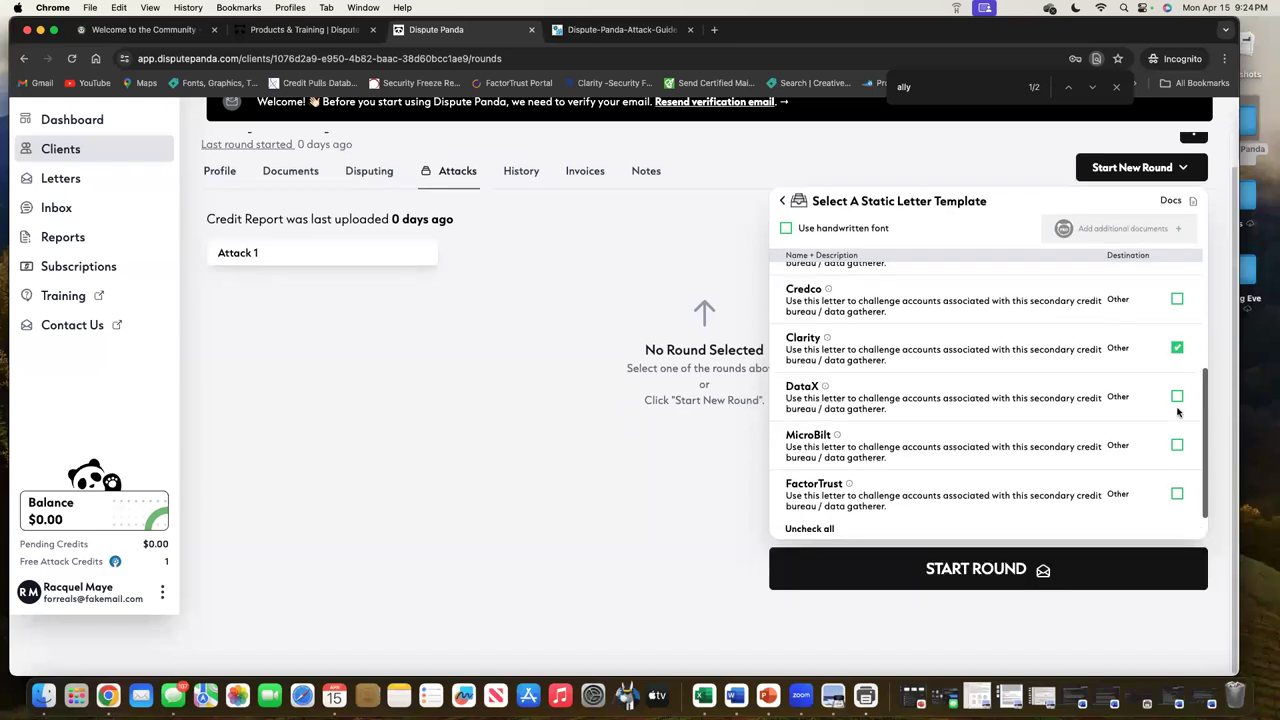
click(1177, 494)
scroll(1182, 440, up, 3)
click(1177, 414)
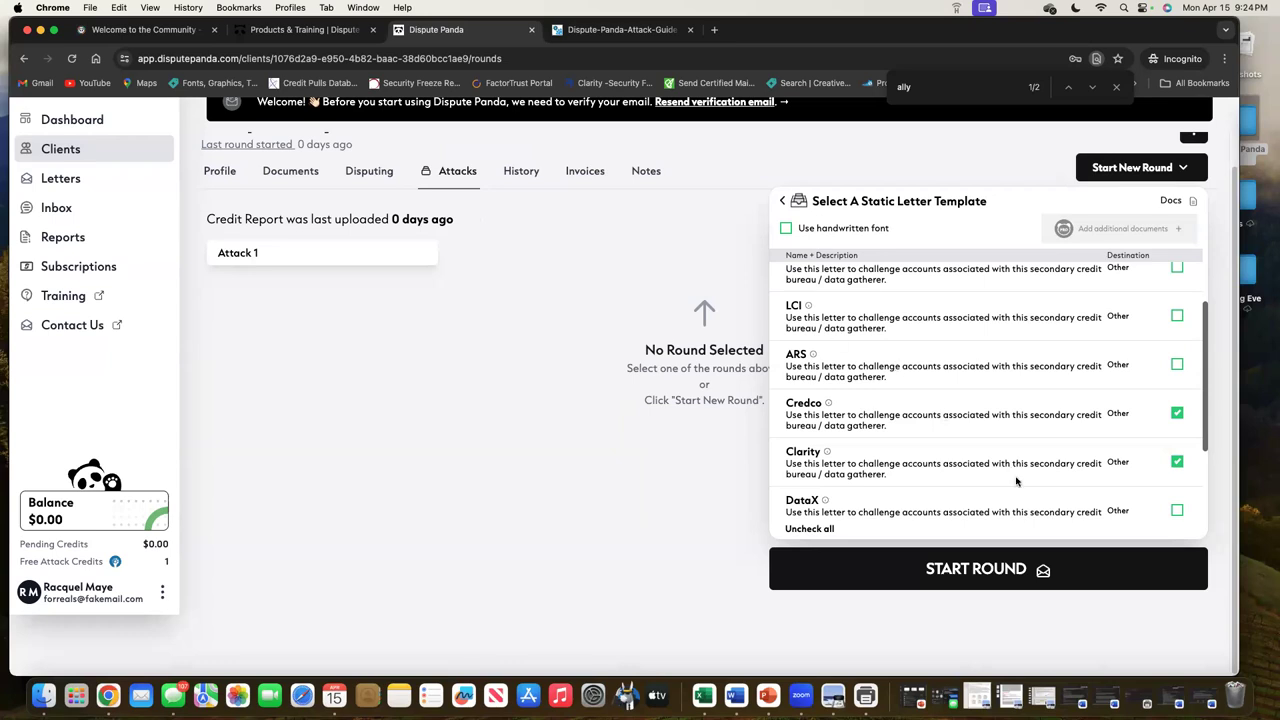
scroll(1016, 481, down, 3)
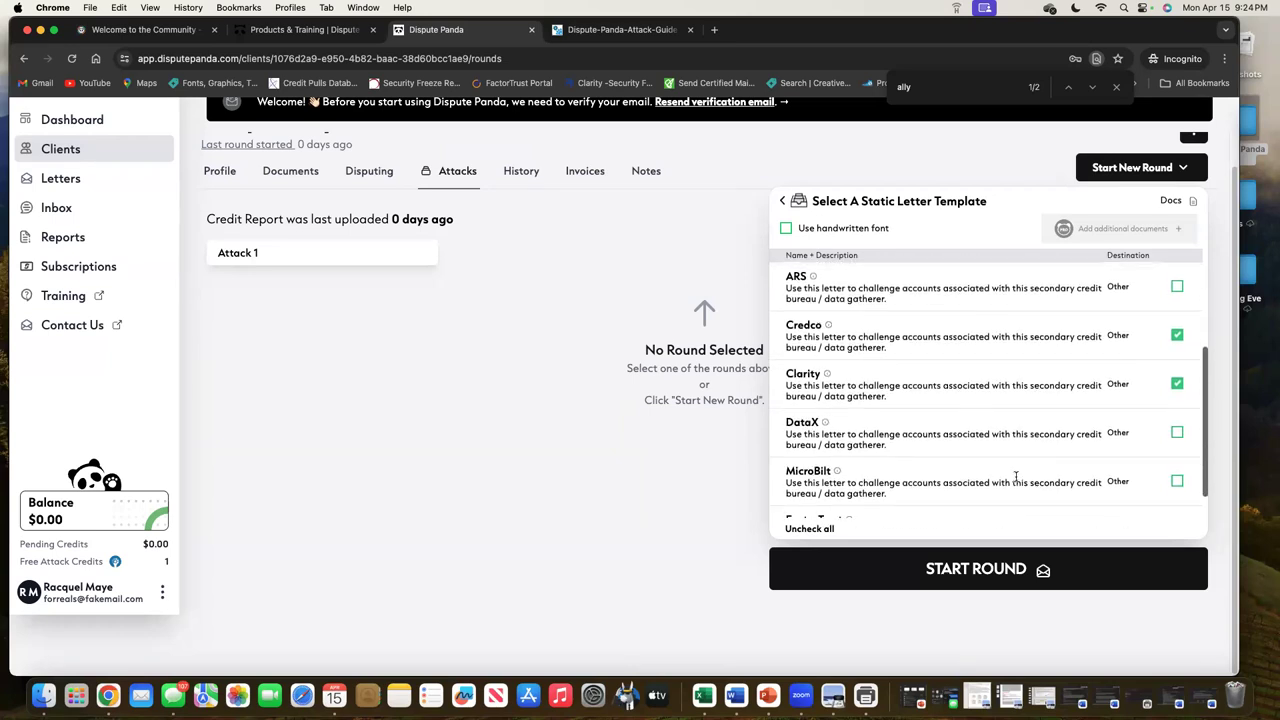
scroll(1015, 478, down, 1)
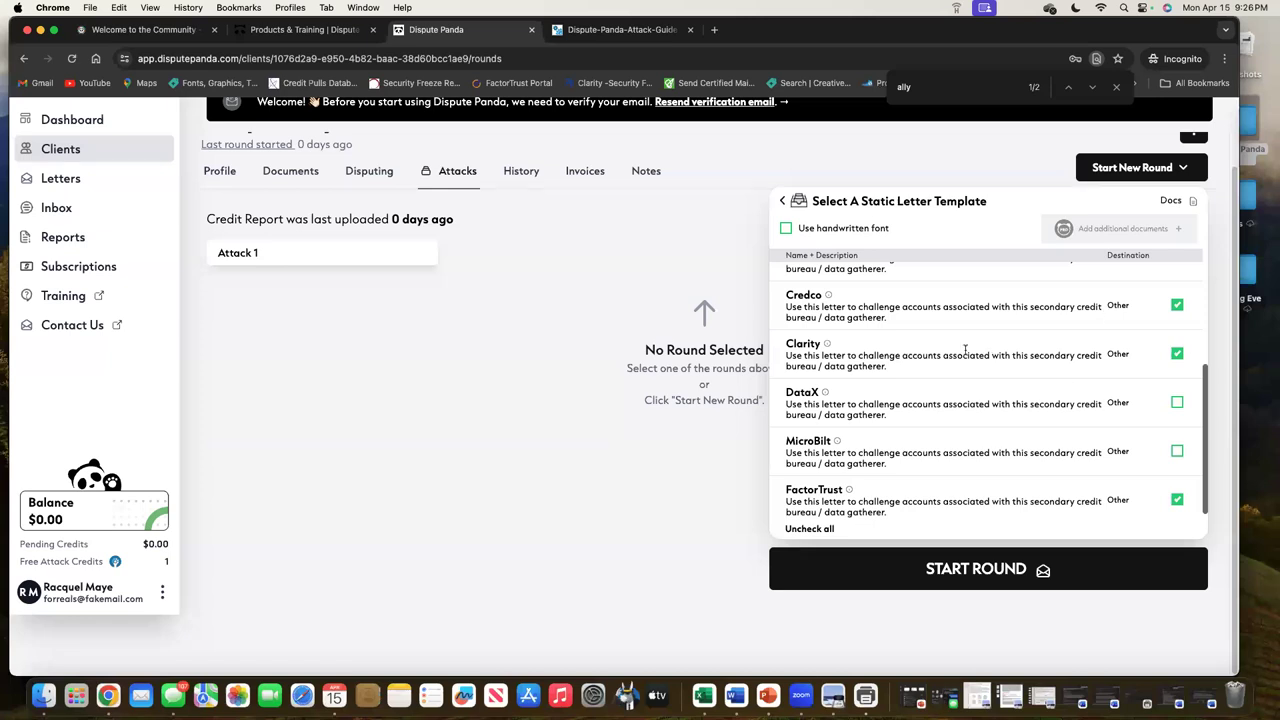
Back out of the letter template picker and reopen the Start New Round attack-type choices
click(782, 203)
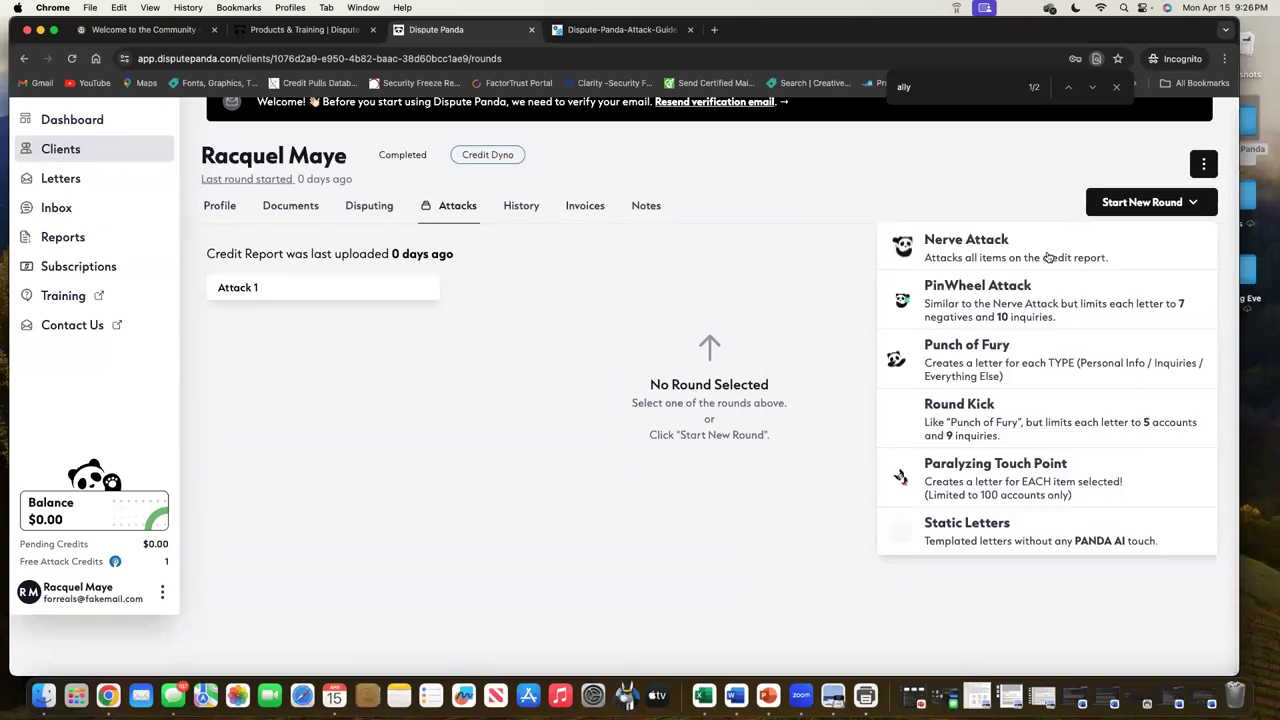
click(1148, 202)
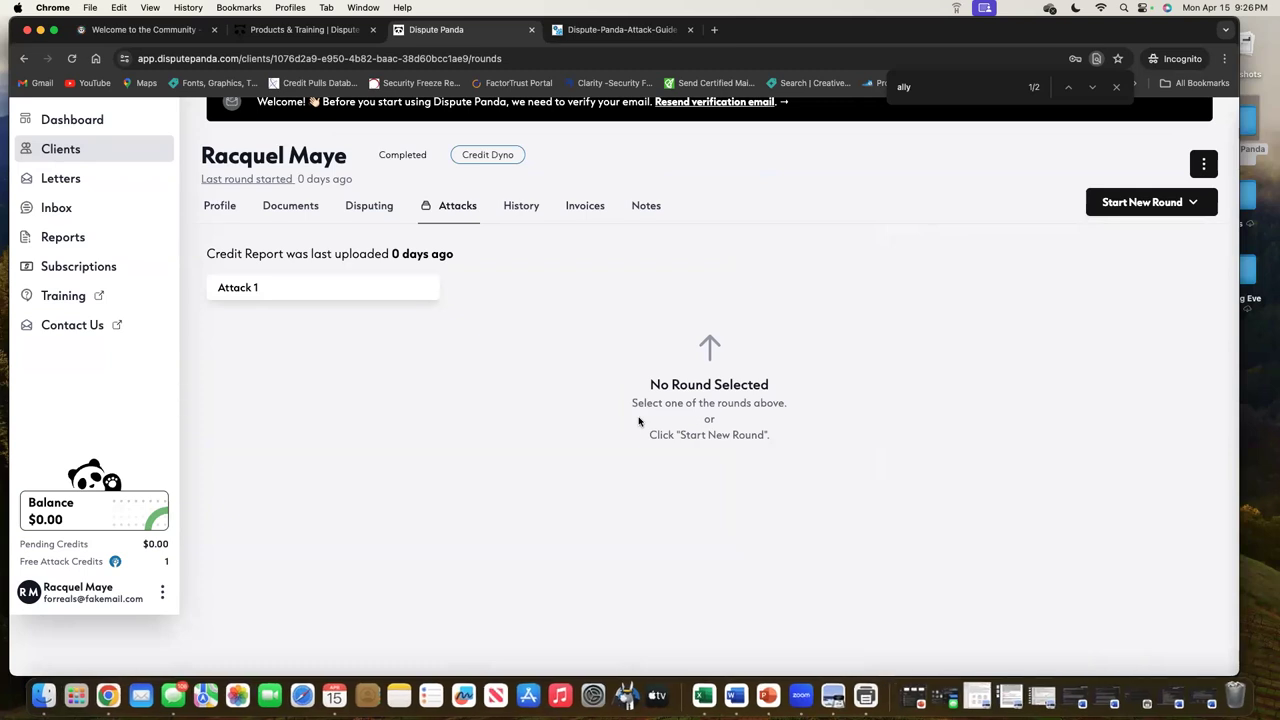
click(1130, 212)
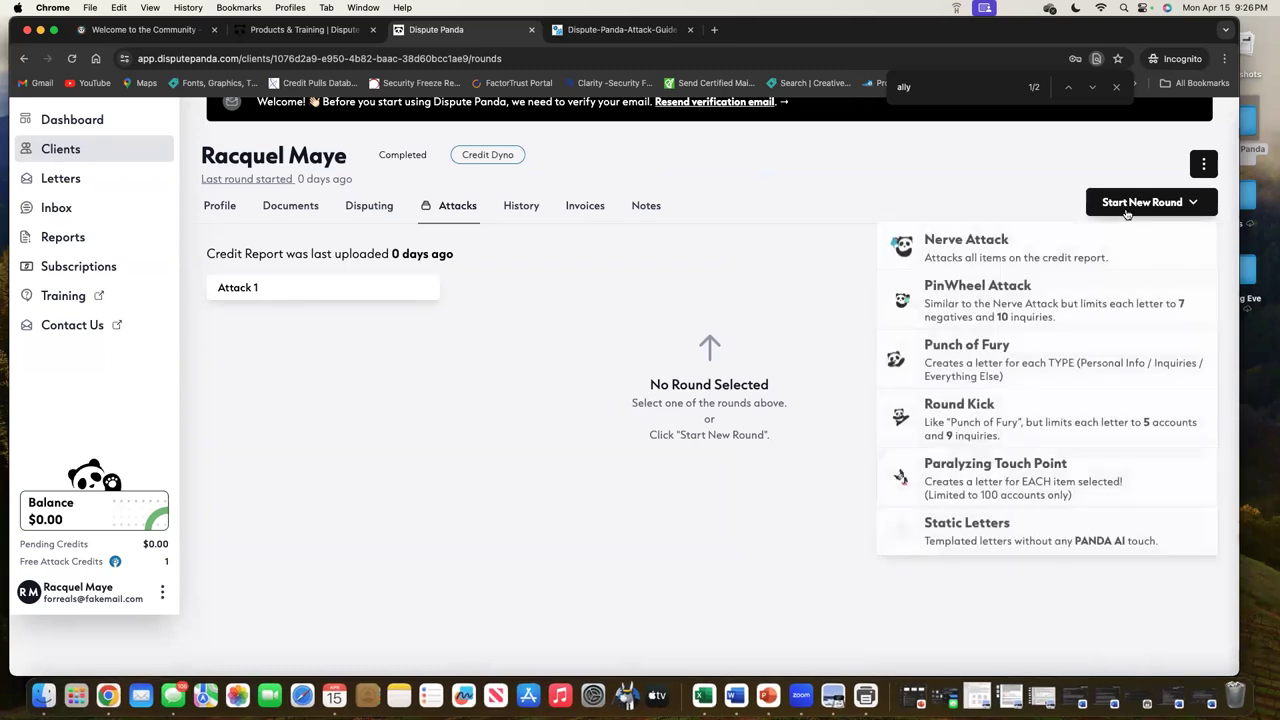
Browse the Static Letters templates, tick Good will, then back out and dismiss the new-round menu
click(1057, 541)
scroll(1070, 447, down, 5)
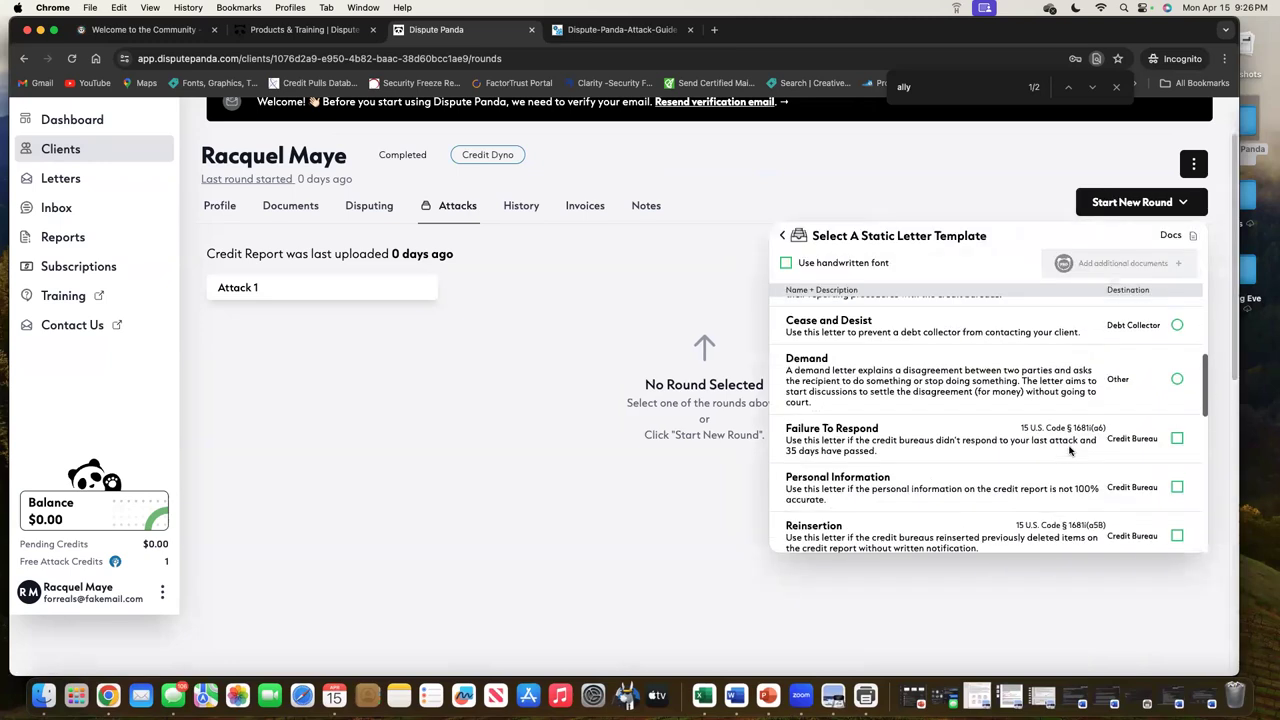
scroll(1070, 450, down, 2)
scroll(1070, 450, up, 6)
scroll(1070, 450, up, 3)
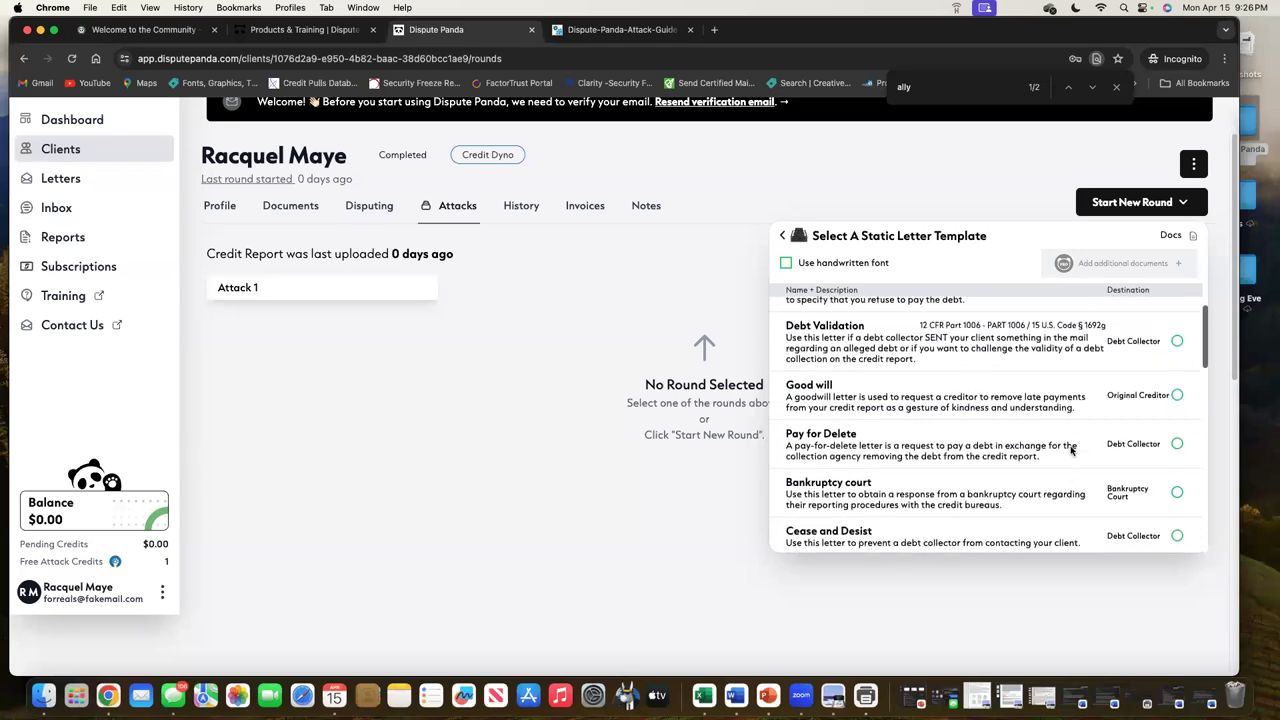
click(1177, 407)
scroll(1104, 455, down, 3)
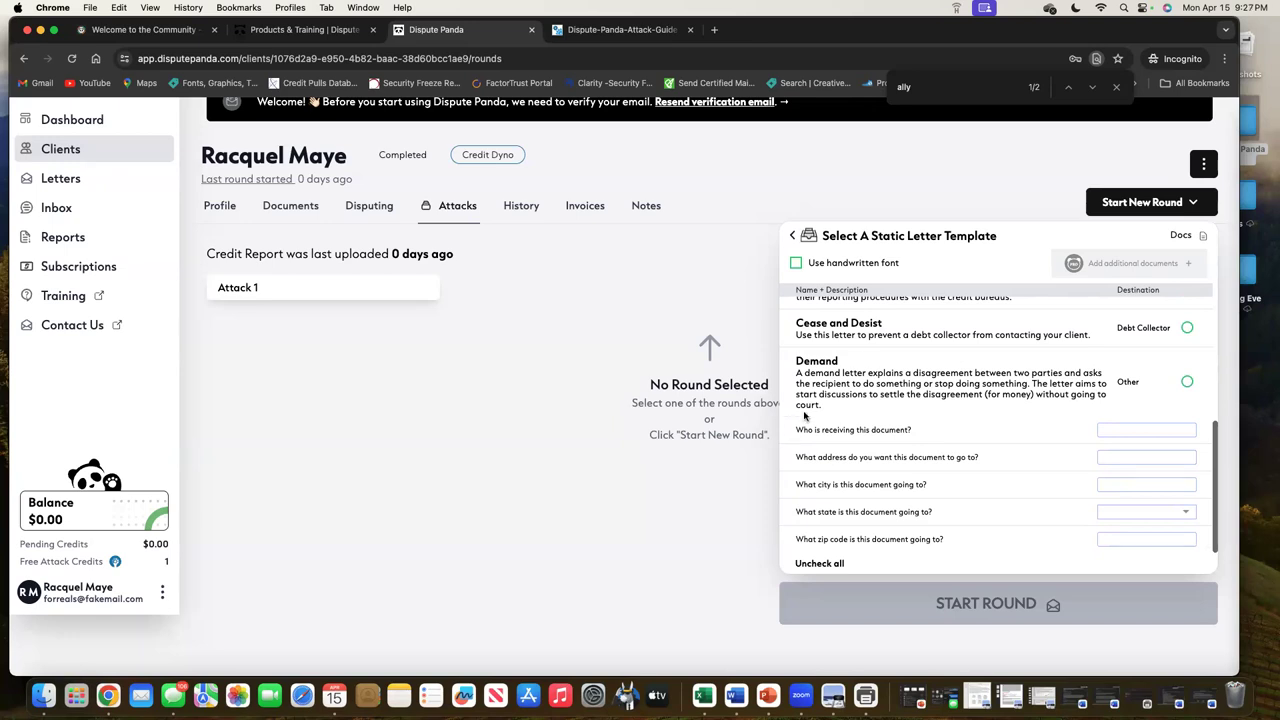
click(793, 236)
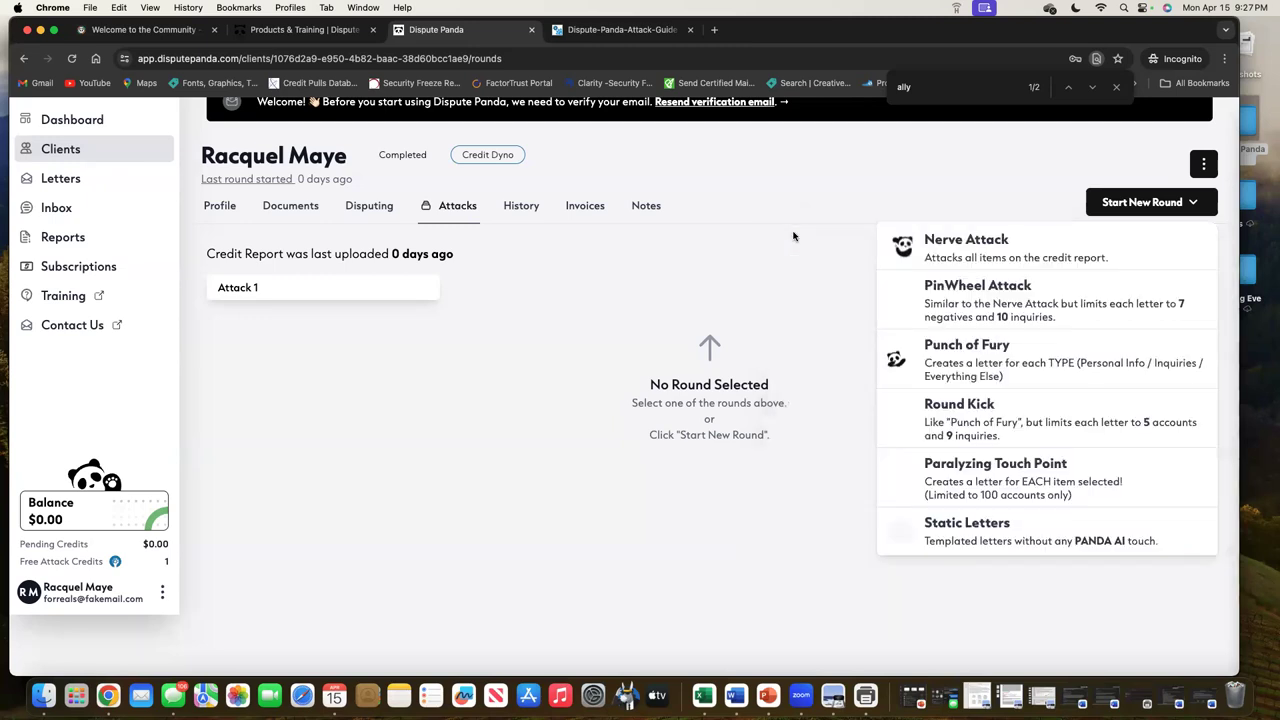
click(475, 196)
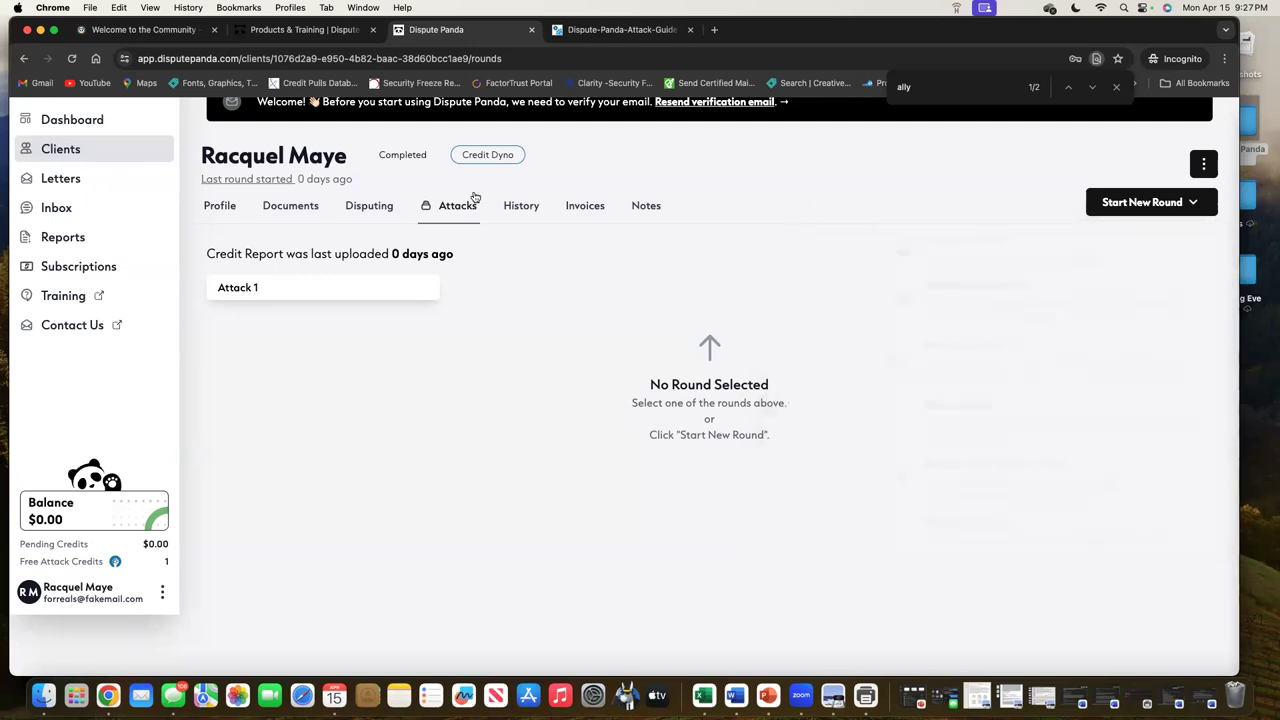
On the client's Disputing page, deselect all public records and all accounts
click(363, 211)
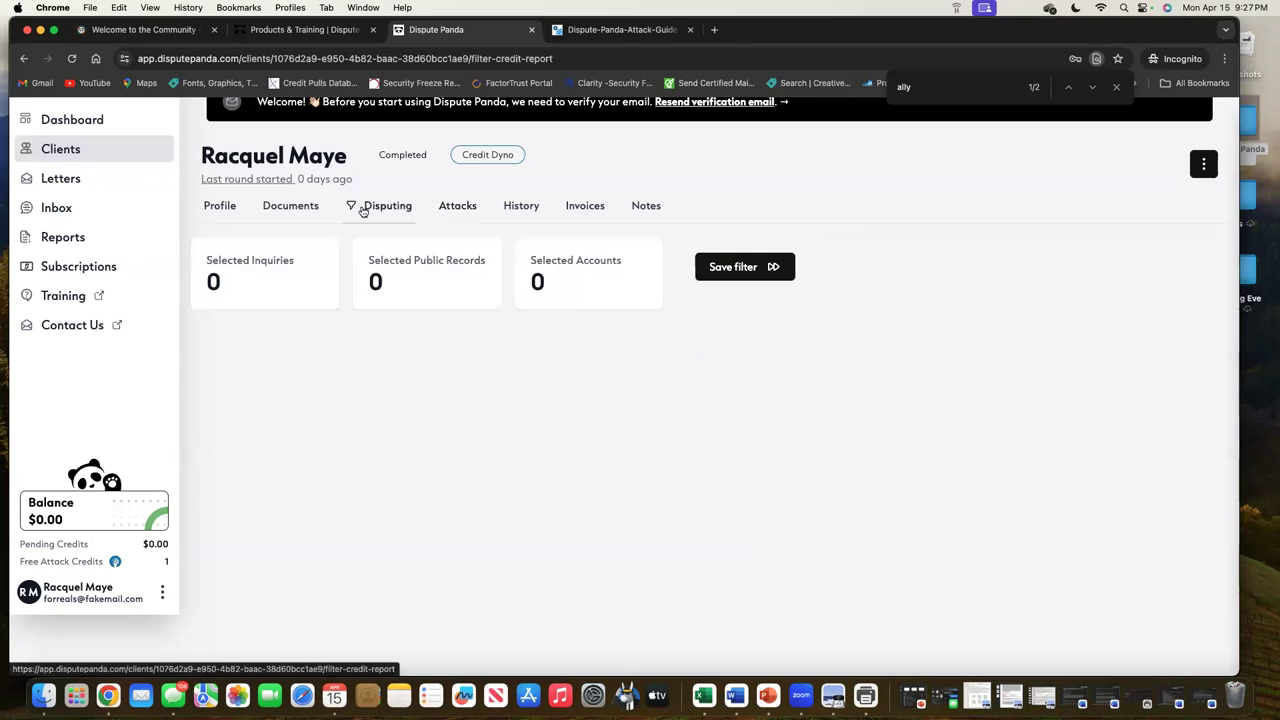
scroll(675, 494, down, 10)
scroll(675, 494, down, 10)
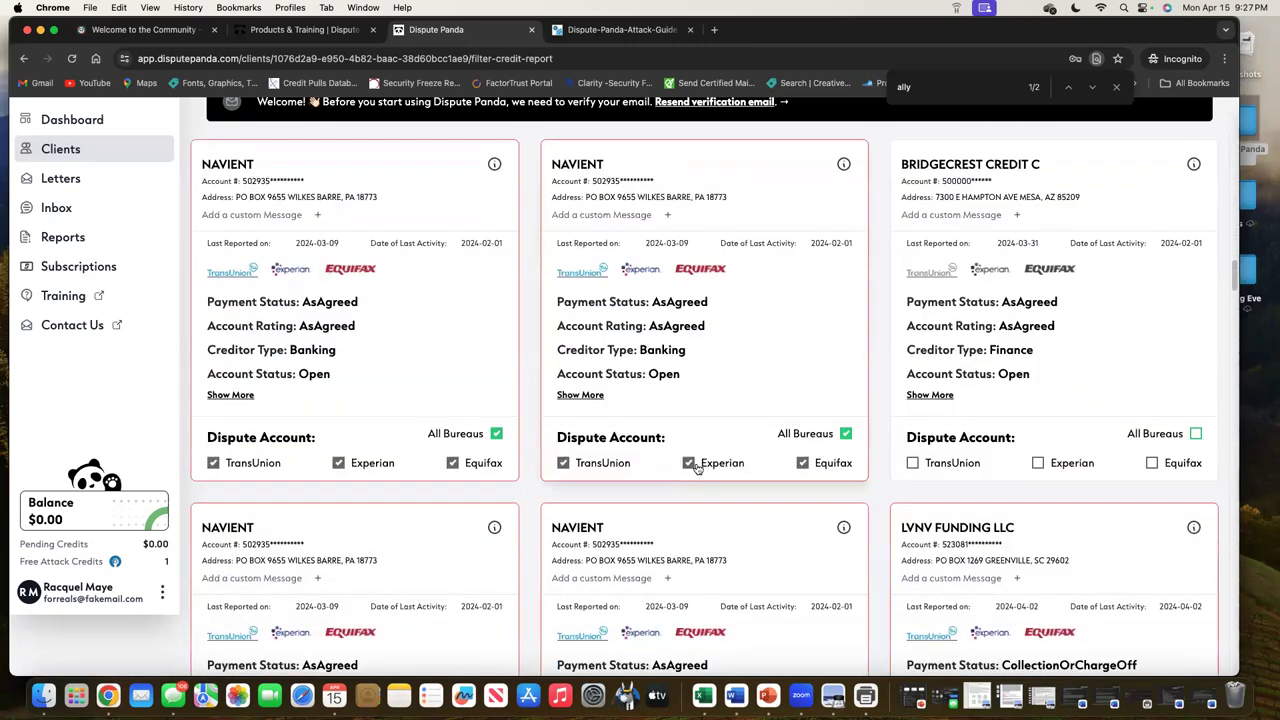
scroll(697, 468, down, 5)
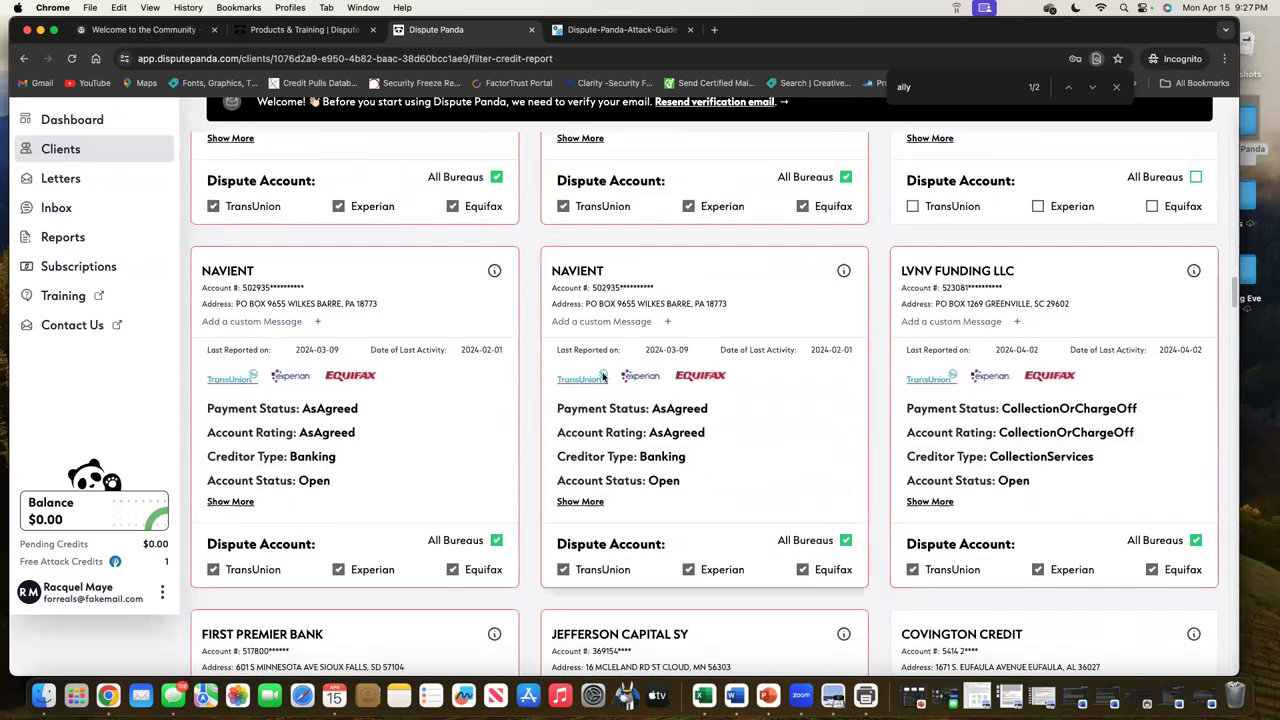
scroll(636, 468, up, 4)
scroll(636, 468, up, 20)
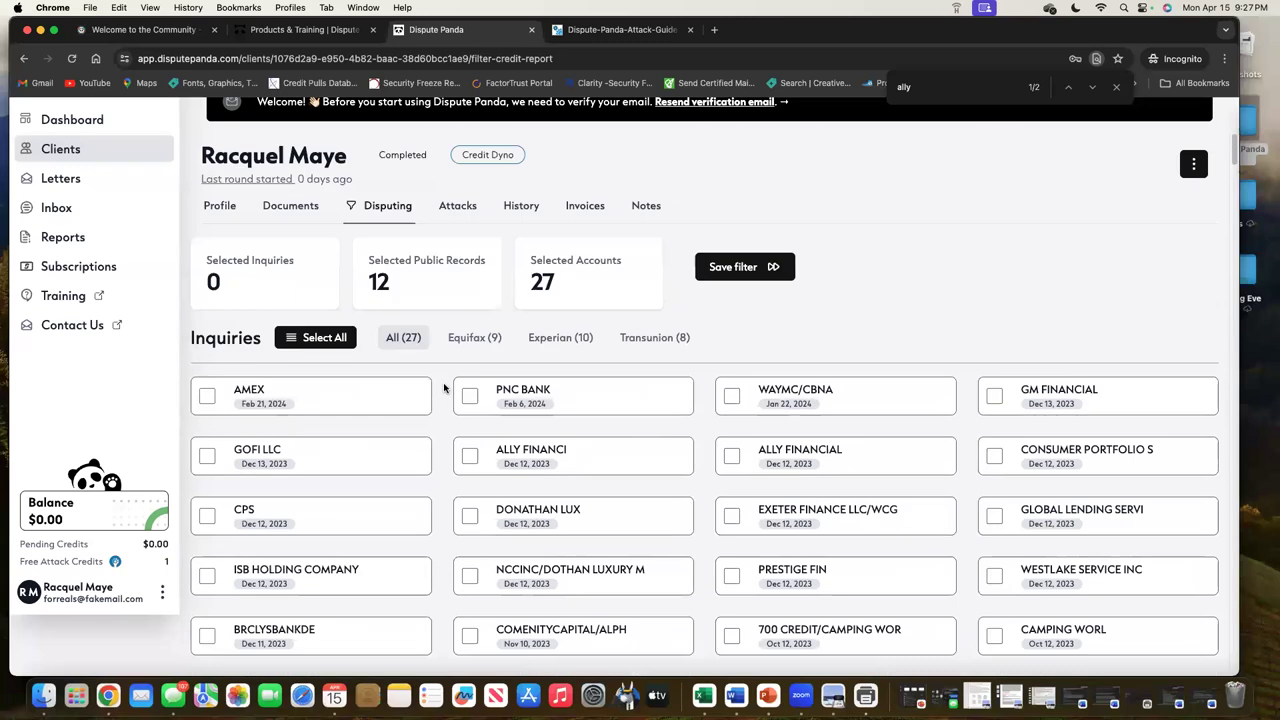
scroll(463, 366, down, 9)
click(375, 348)
scroll(514, 451, down, 20)
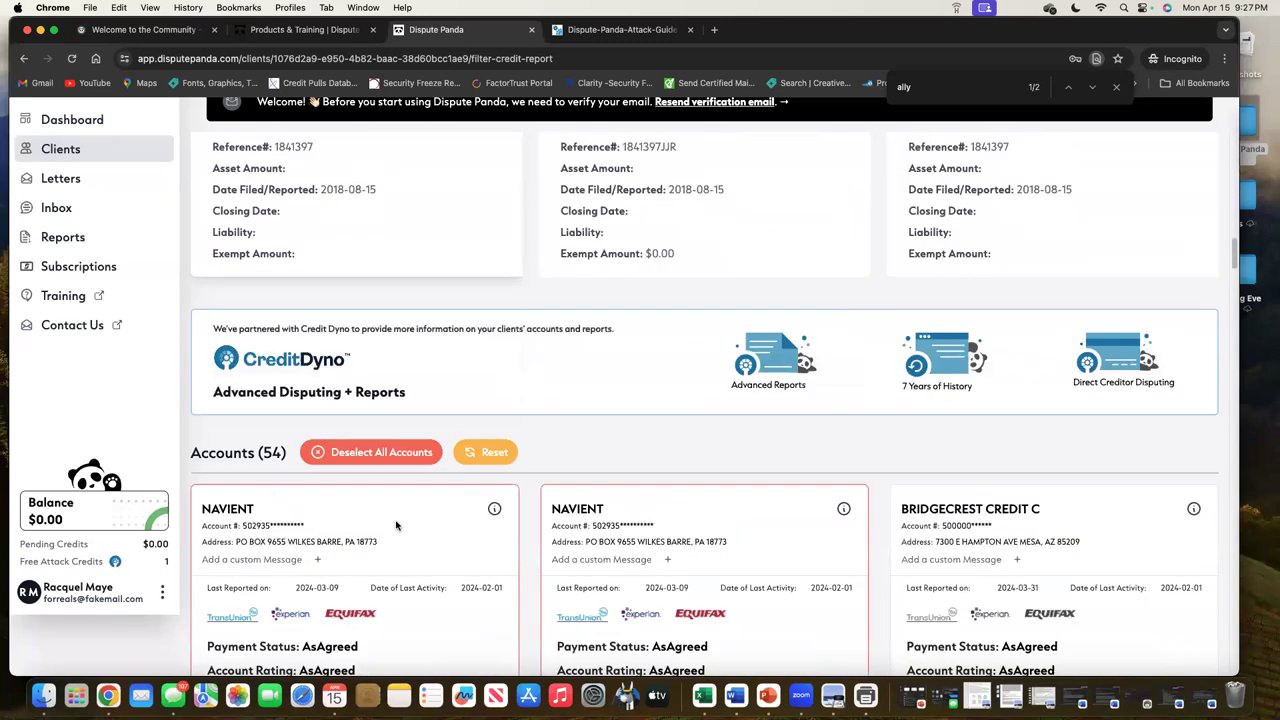
scroll(396, 525, down, 2)
click(376, 363)
Mark THE BANK OF MISOURI for dispute with All Bureaus and save the filter
scroll(376, 363, down, 7)
scroll(703, 462, down, 10)
scroll(717, 474, down, 10)
scroll(717, 476, down, 10)
scroll(715, 470, down, 3)
scroll(715, 470, down, 6)
scroll(716, 471, down, 3)
scroll(715, 470, down, 5)
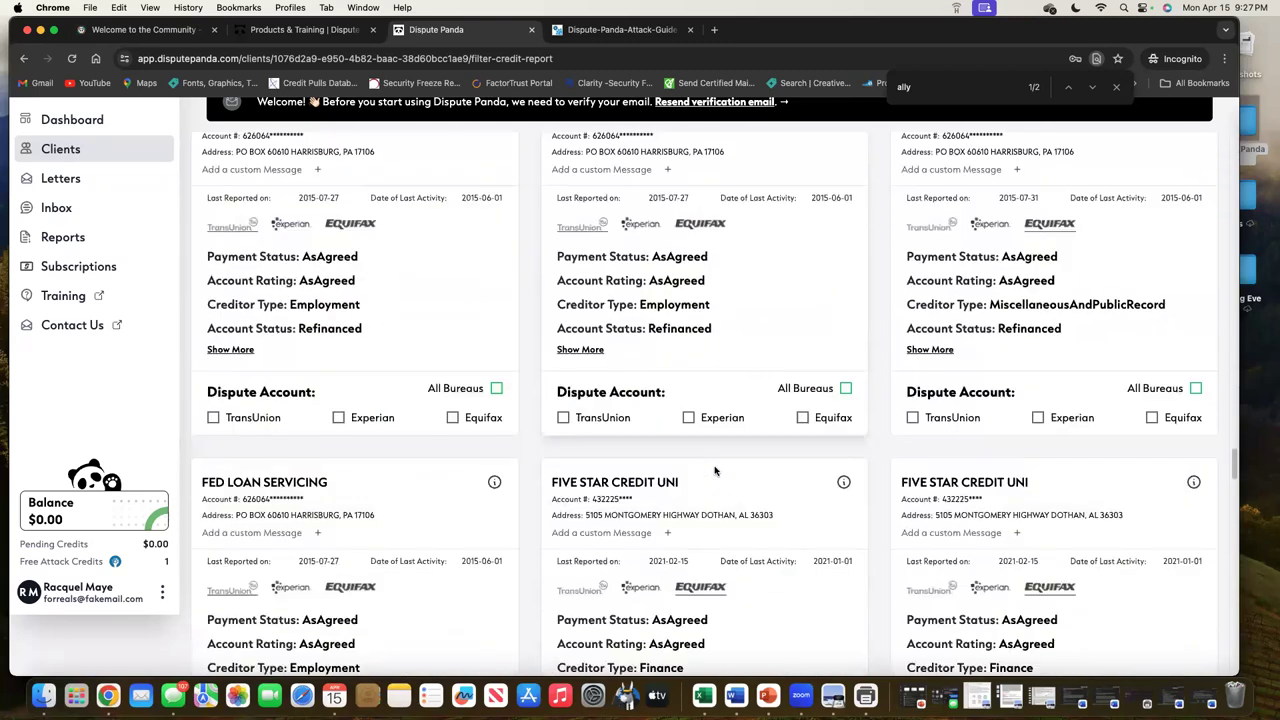
scroll(715, 470, down, 1)
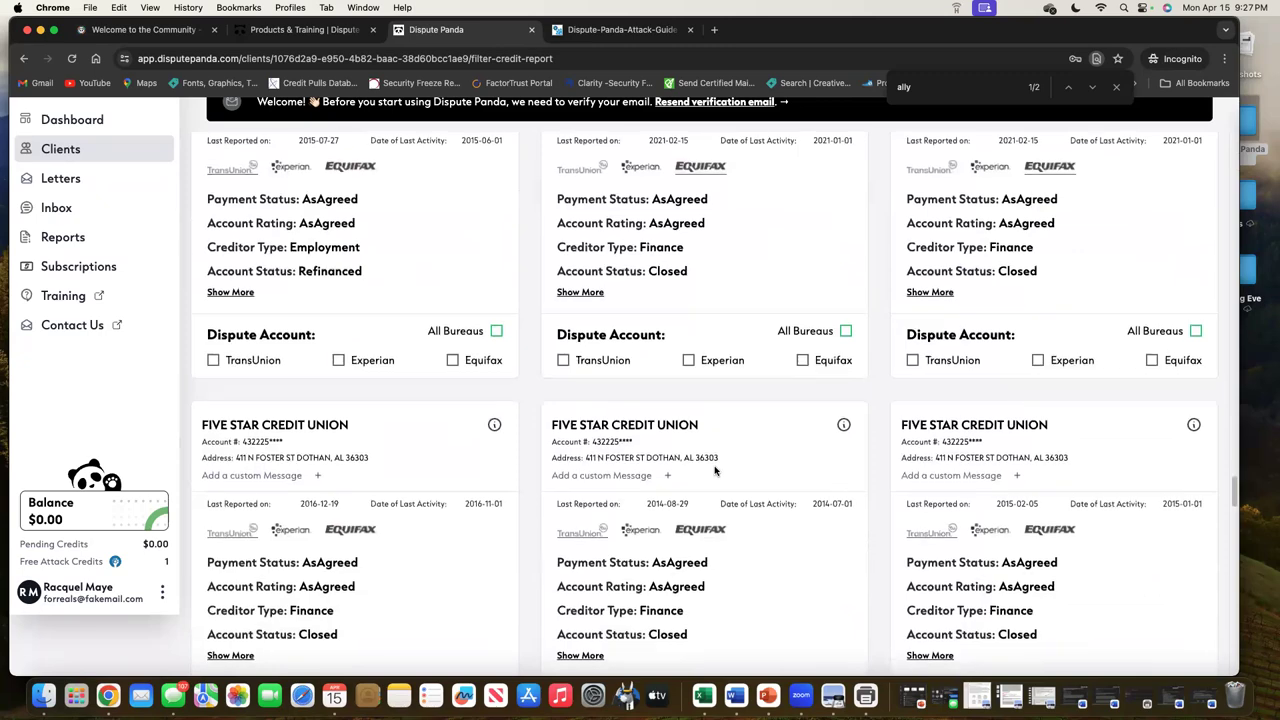
scroll(715, 470, down, 10)
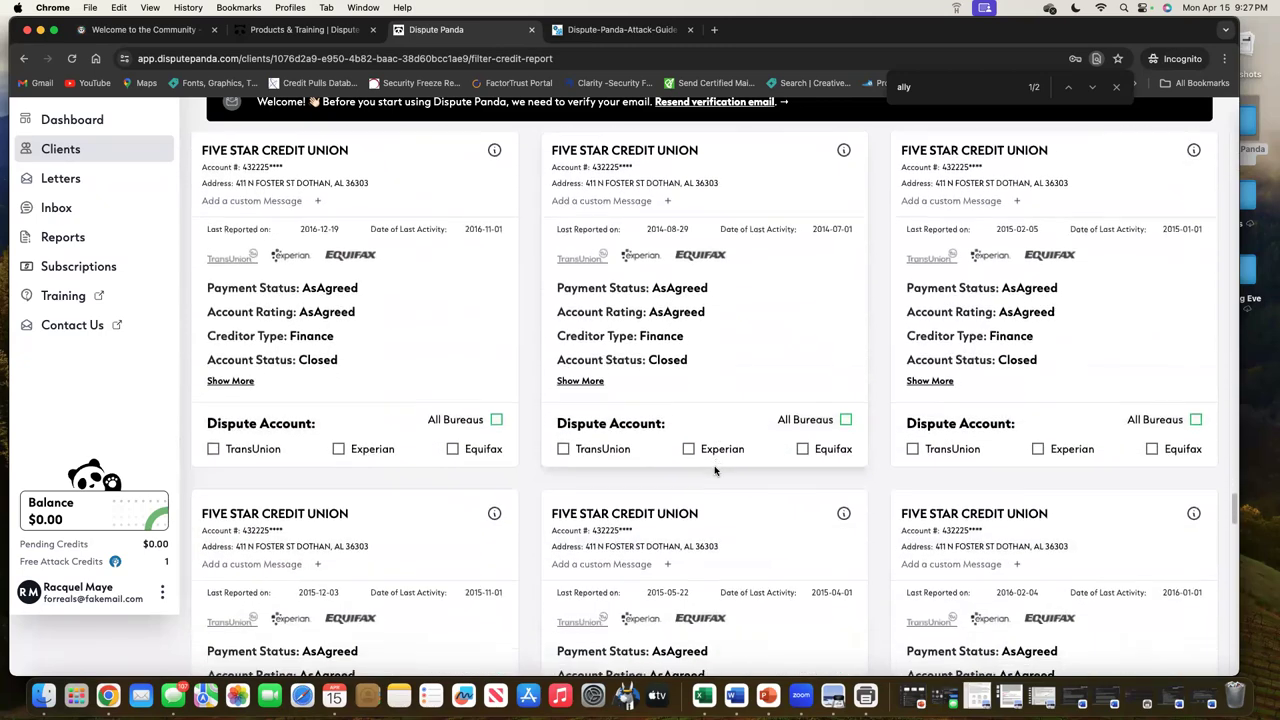
scroll(715, 470, down, 10)
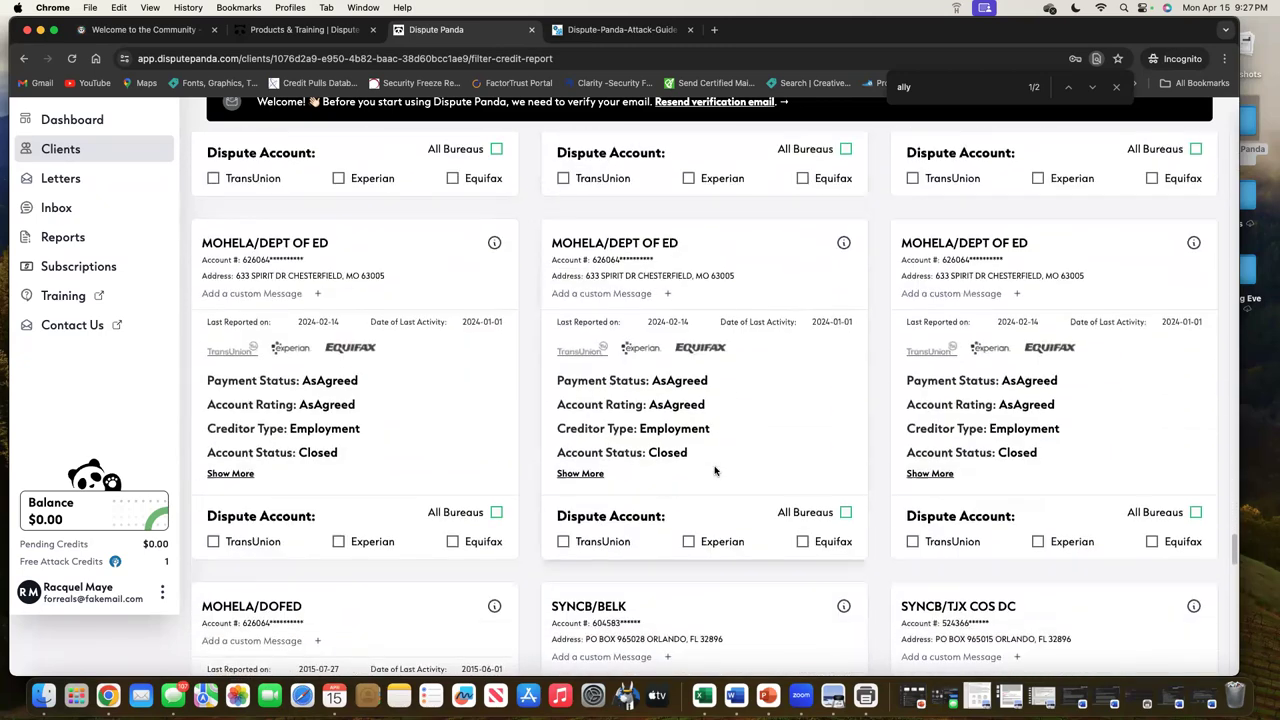
scroll(715, 470, down, 10)
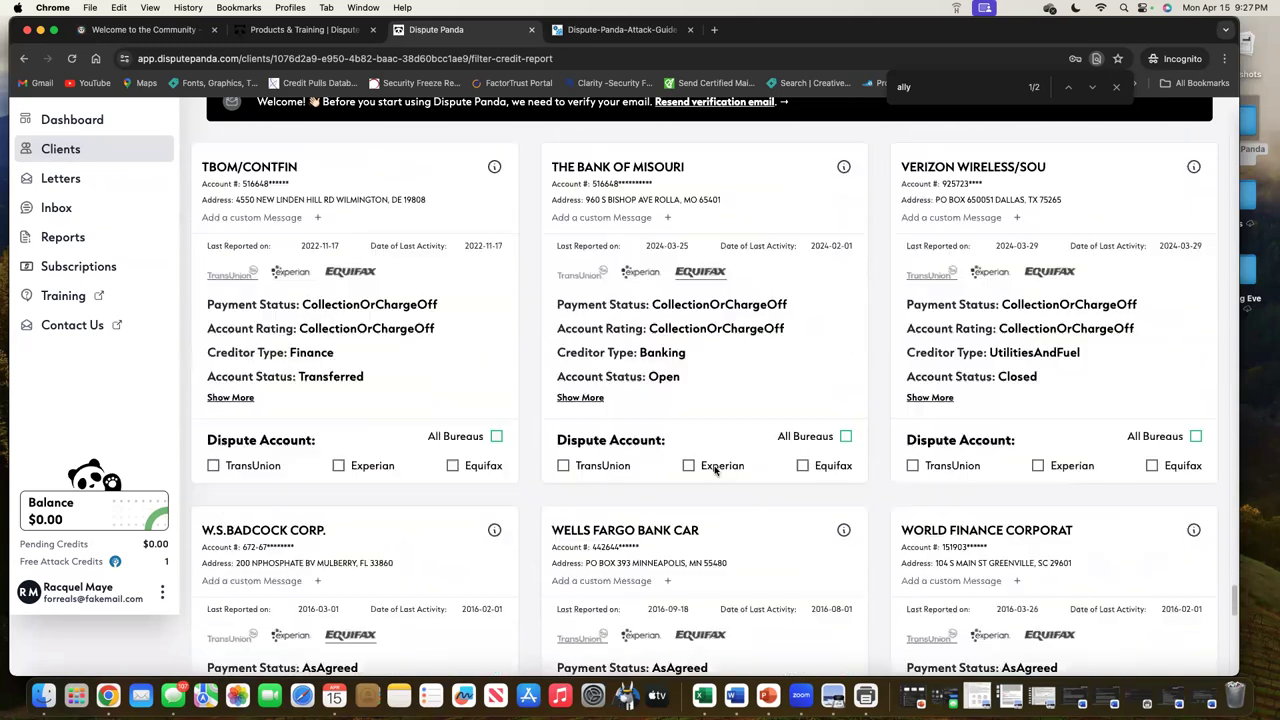
scroll(715, 470, up, 2)
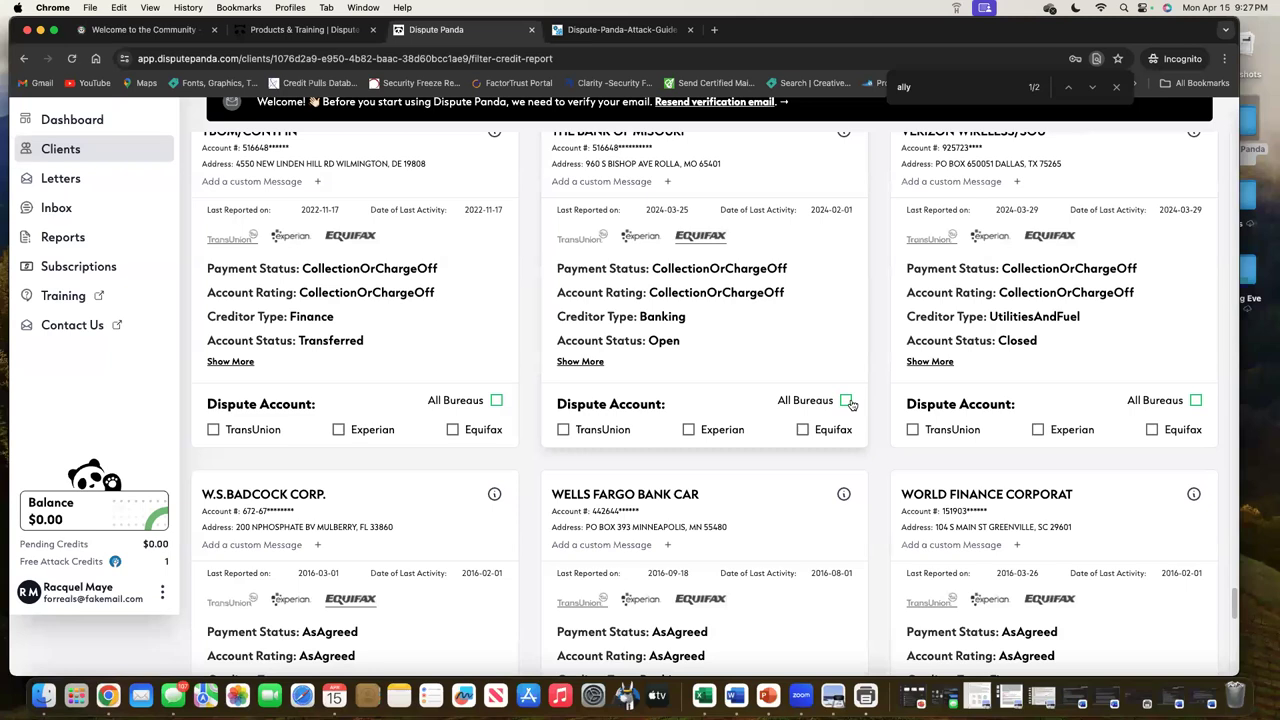
click(846, 401)
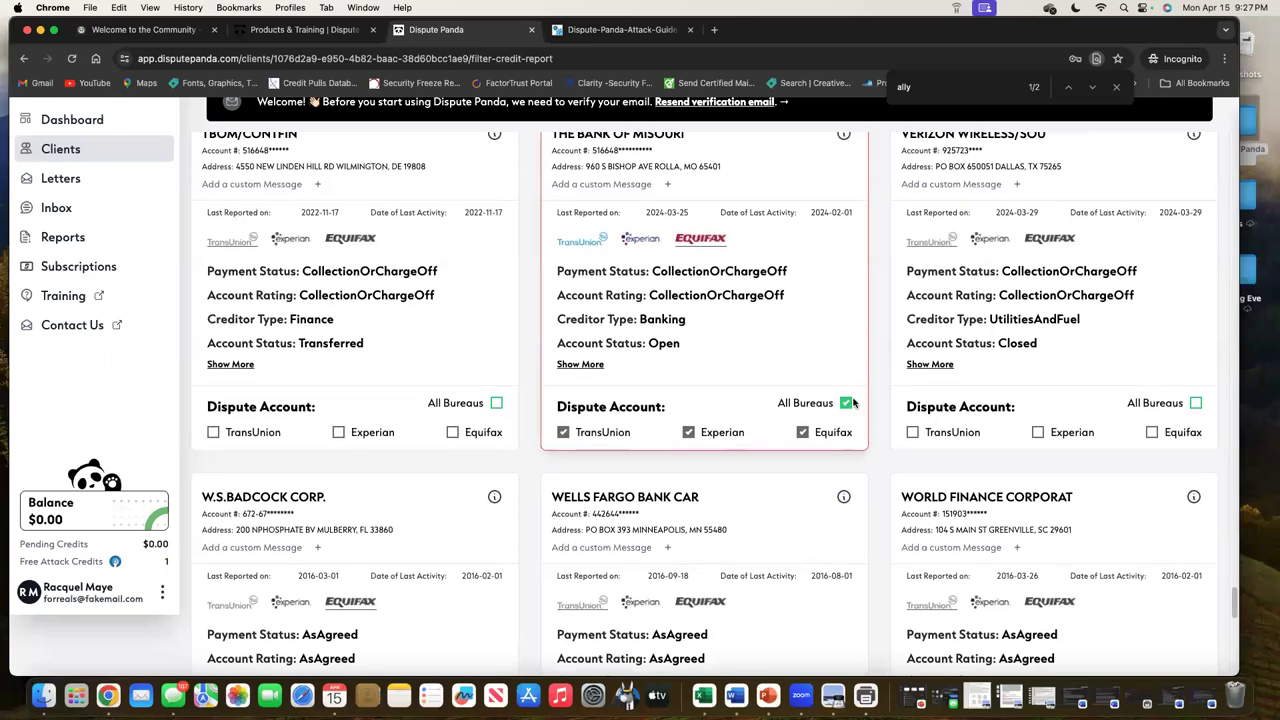
scroll(762, 310, up, 2)
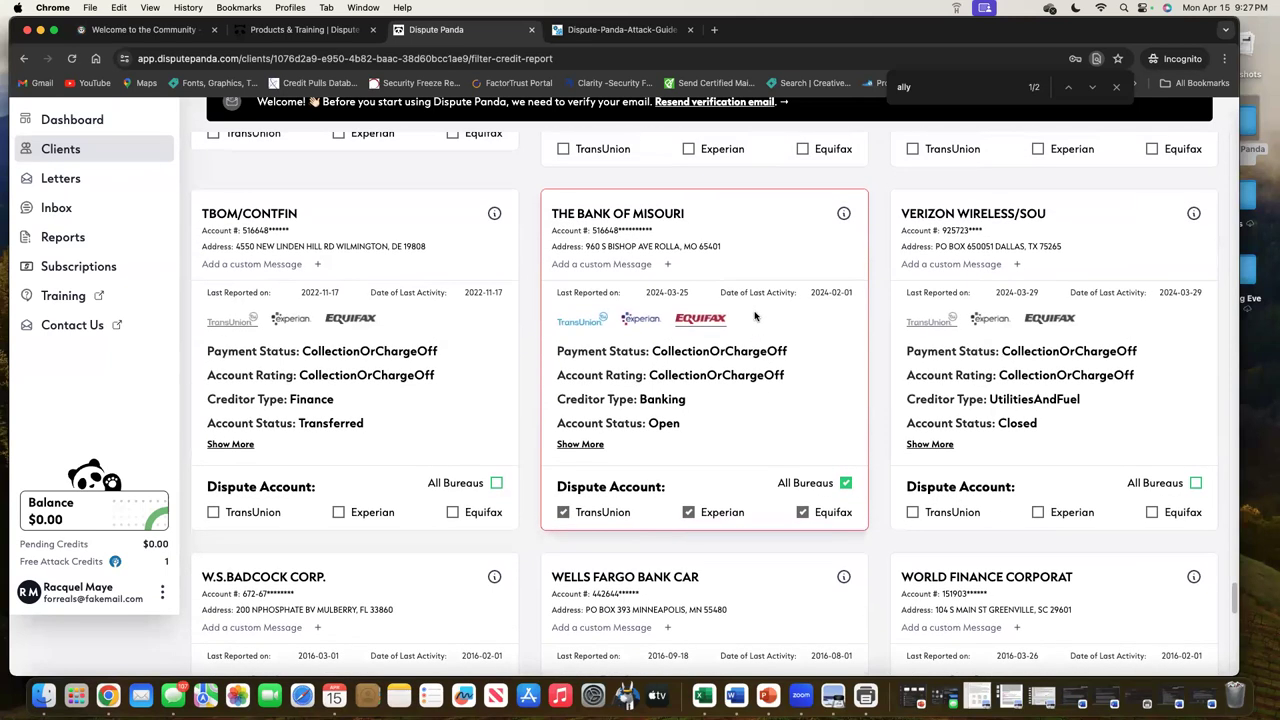
scroll(763, 308, up, 15)
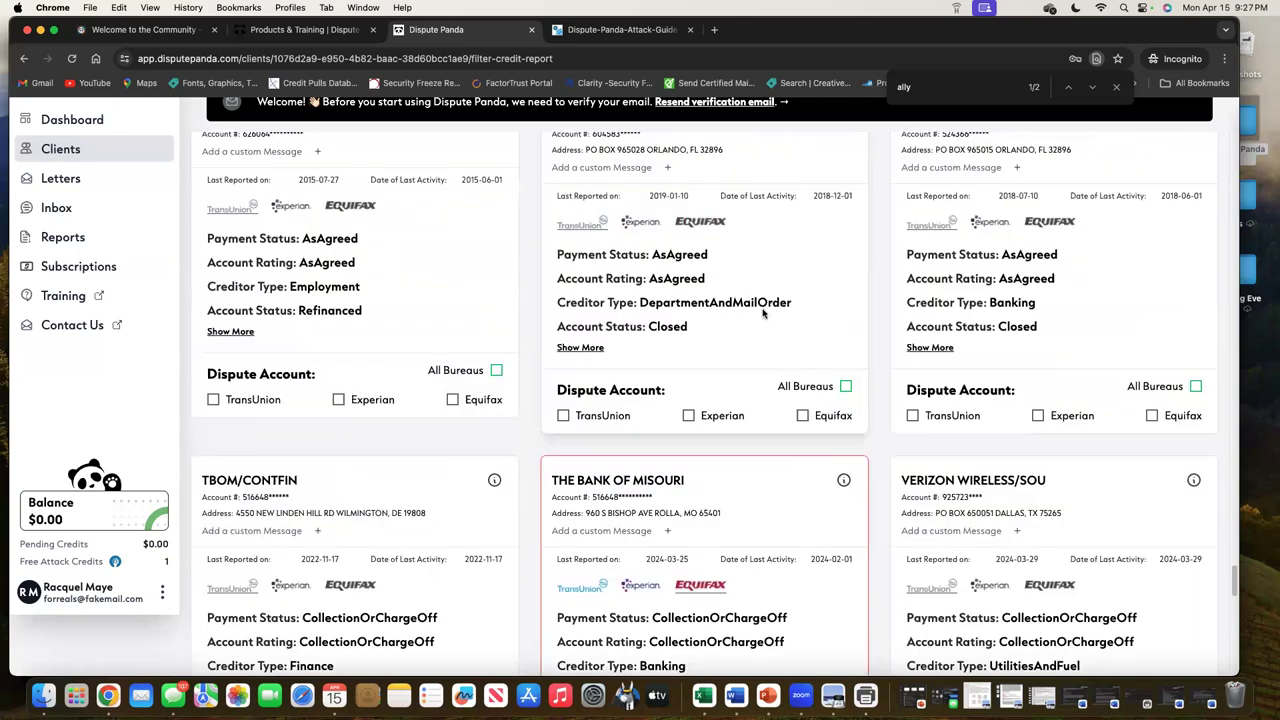
scroll(750, 290, up, 20)
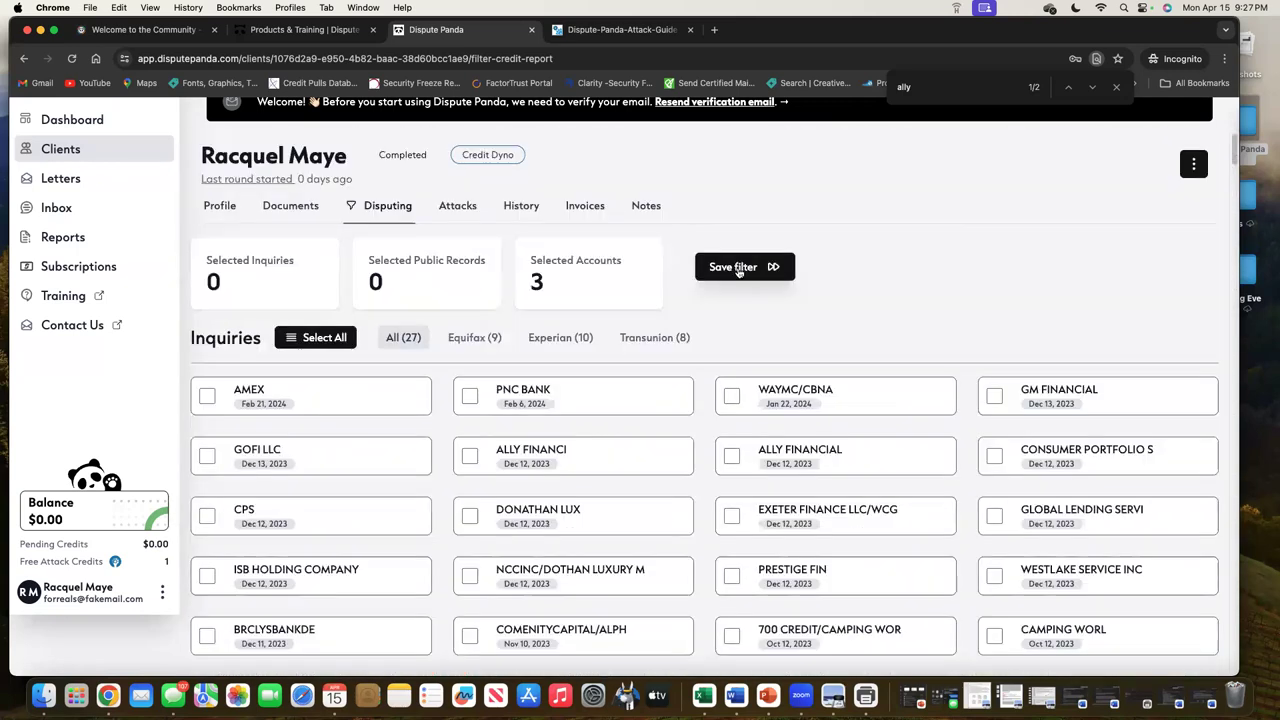
click(738, 268)
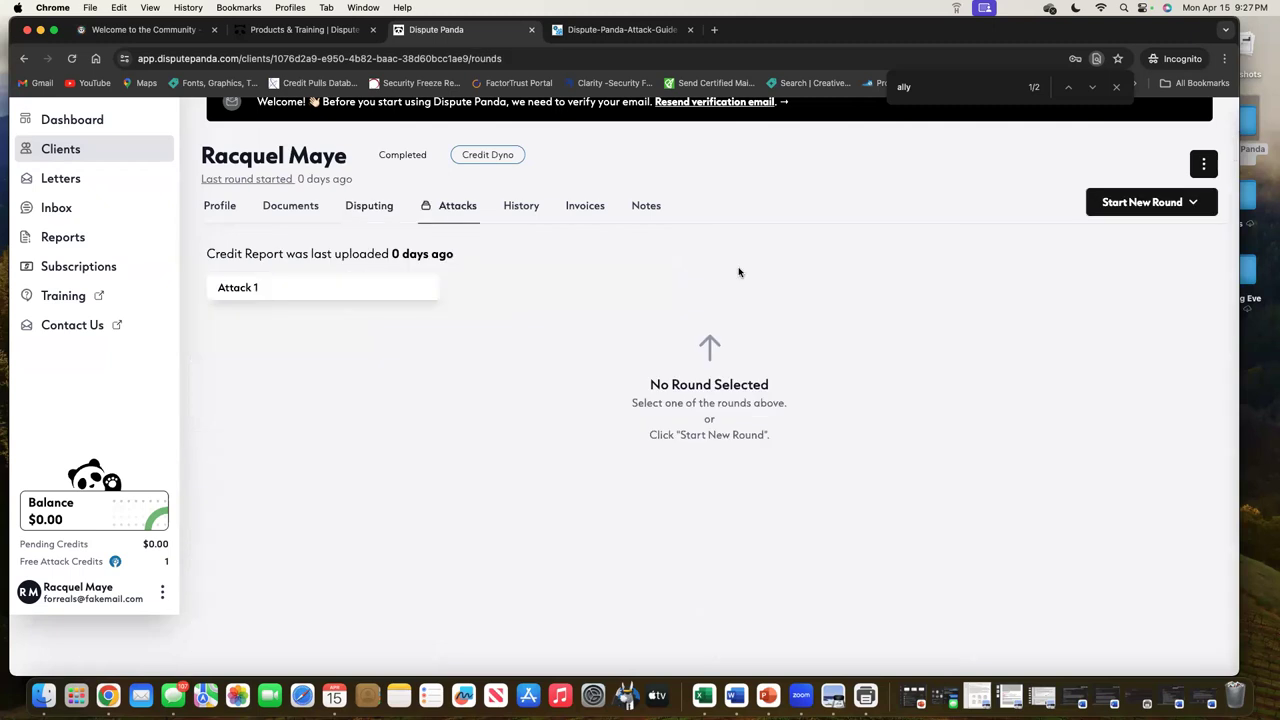
Start a Static Letters round and select the Good will template addressed to the original creditor
click(1140, 203)
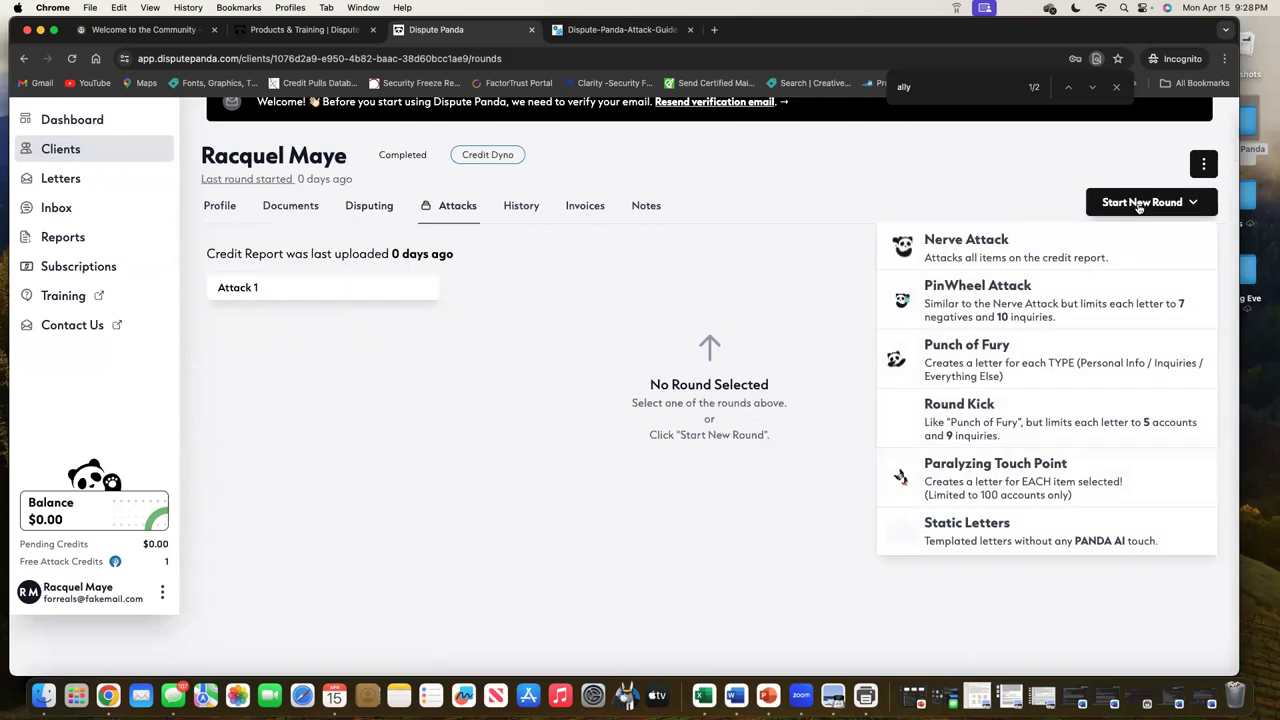
click(1073, 525)
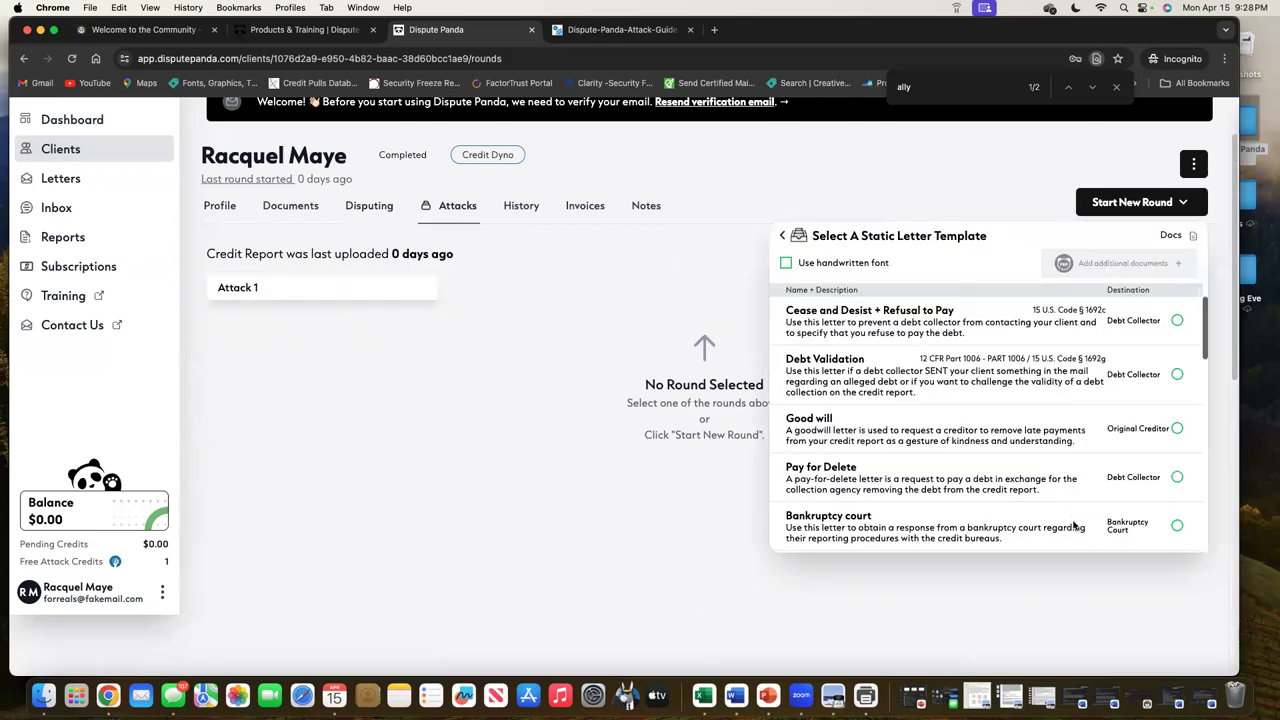
scroll(1077, 490, down, 3)
scroll(1077, 490, down, 5)
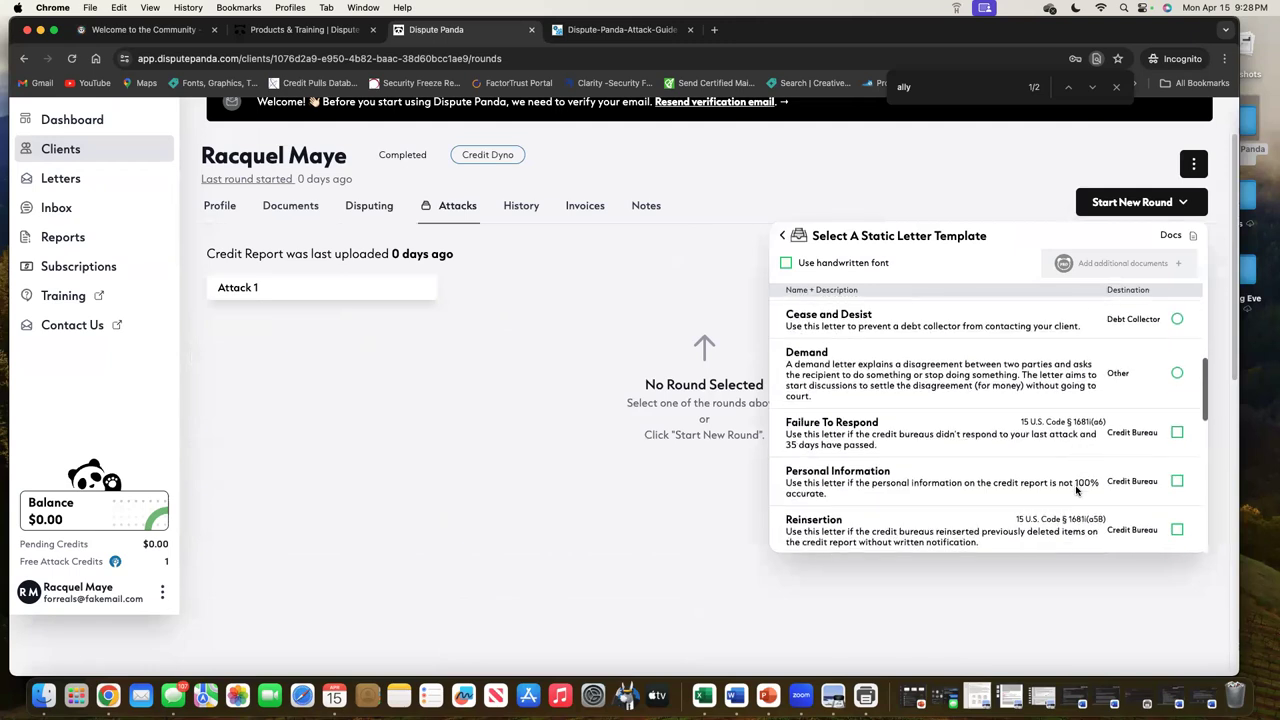
scroll(1077, 490, down, 3)
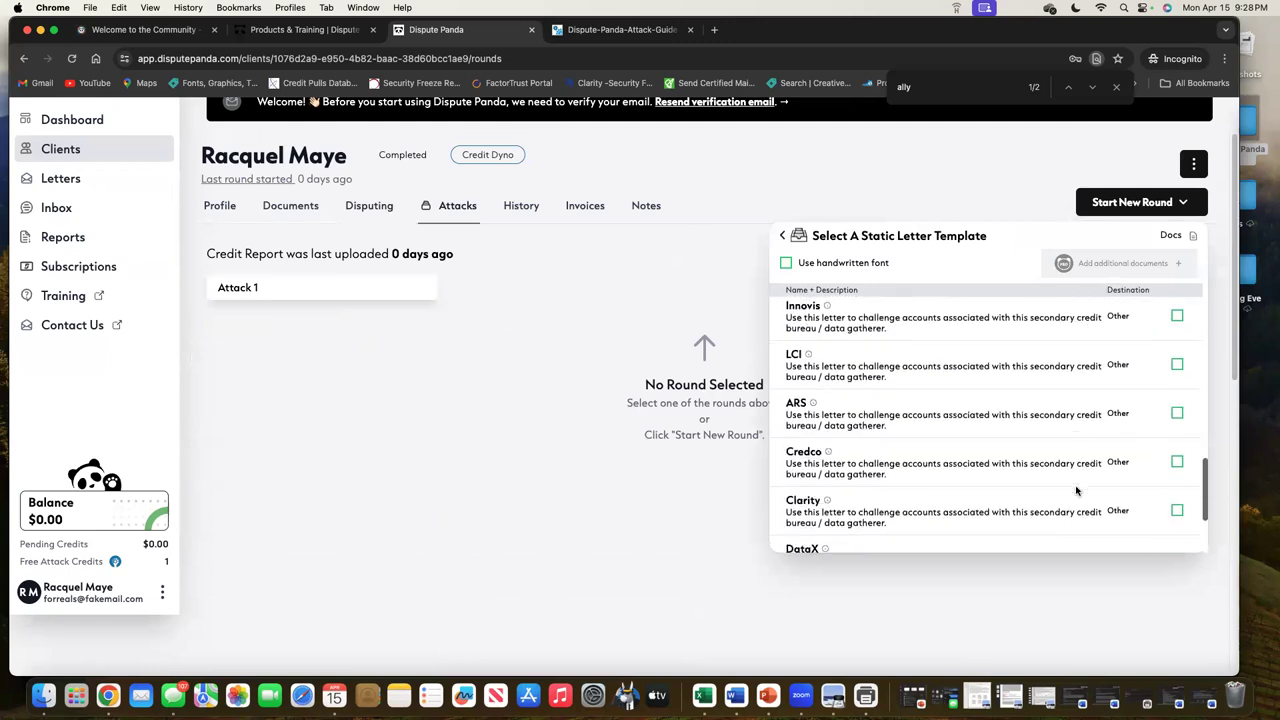
scroll(1077, 490, up, 8)
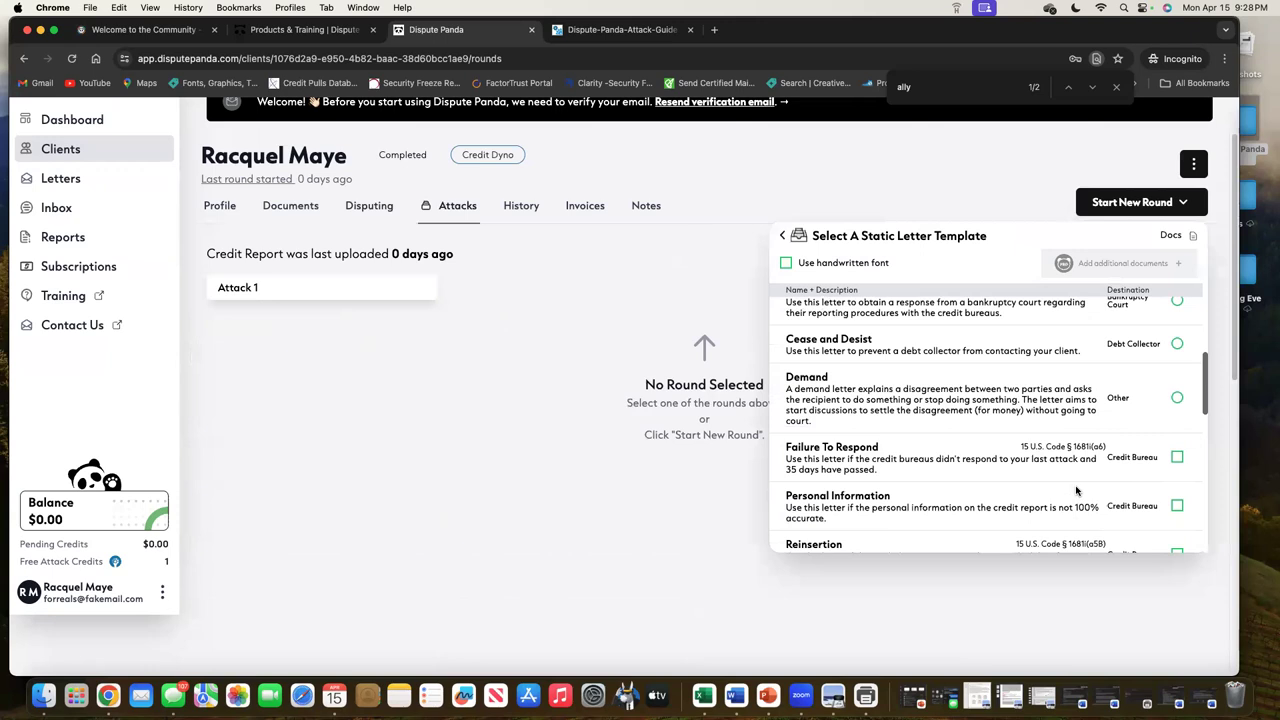
scroll(1077, 490, up, 4)
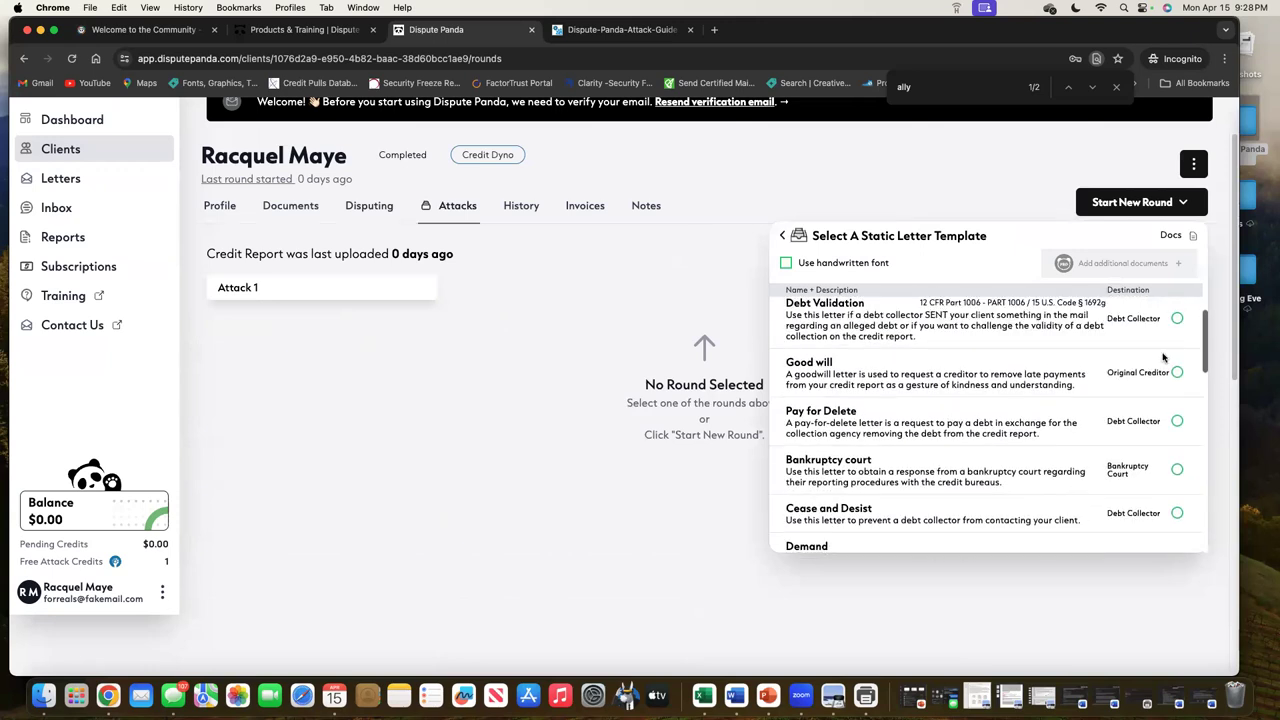
click(1177, 372)
scroll(1100, 430, down, 2)
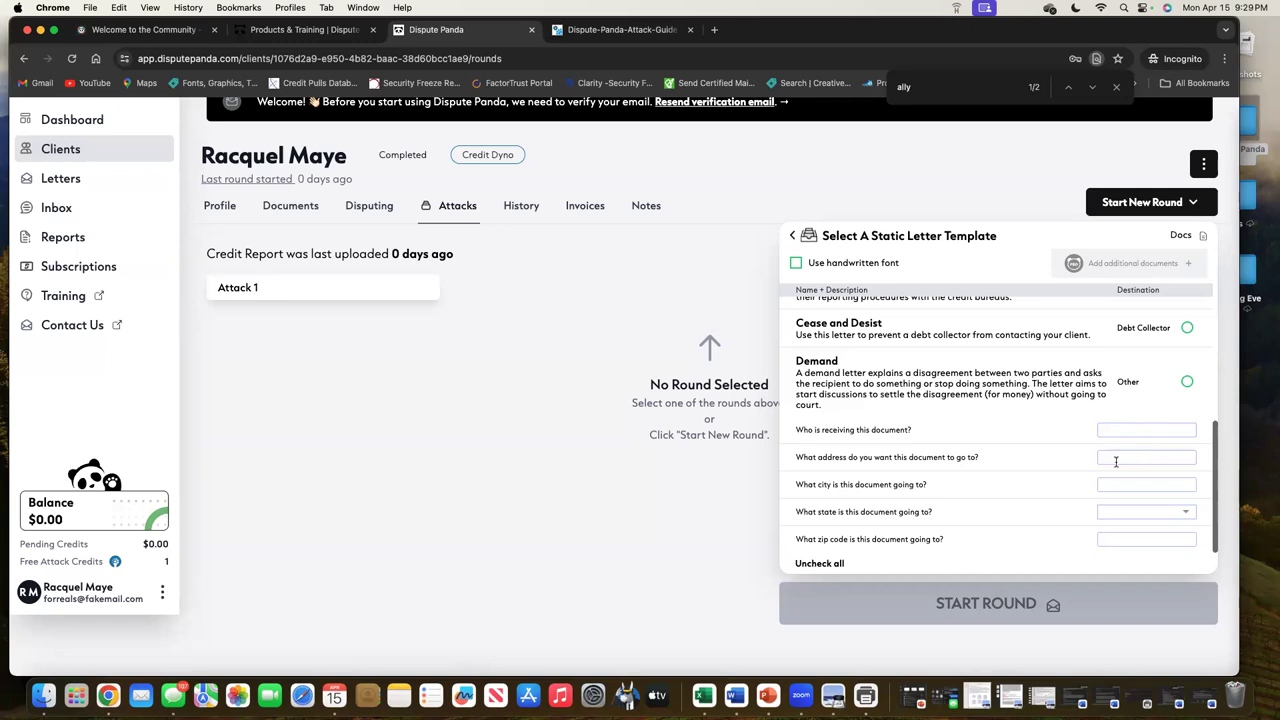
scroll(1116, 461, up, 5)
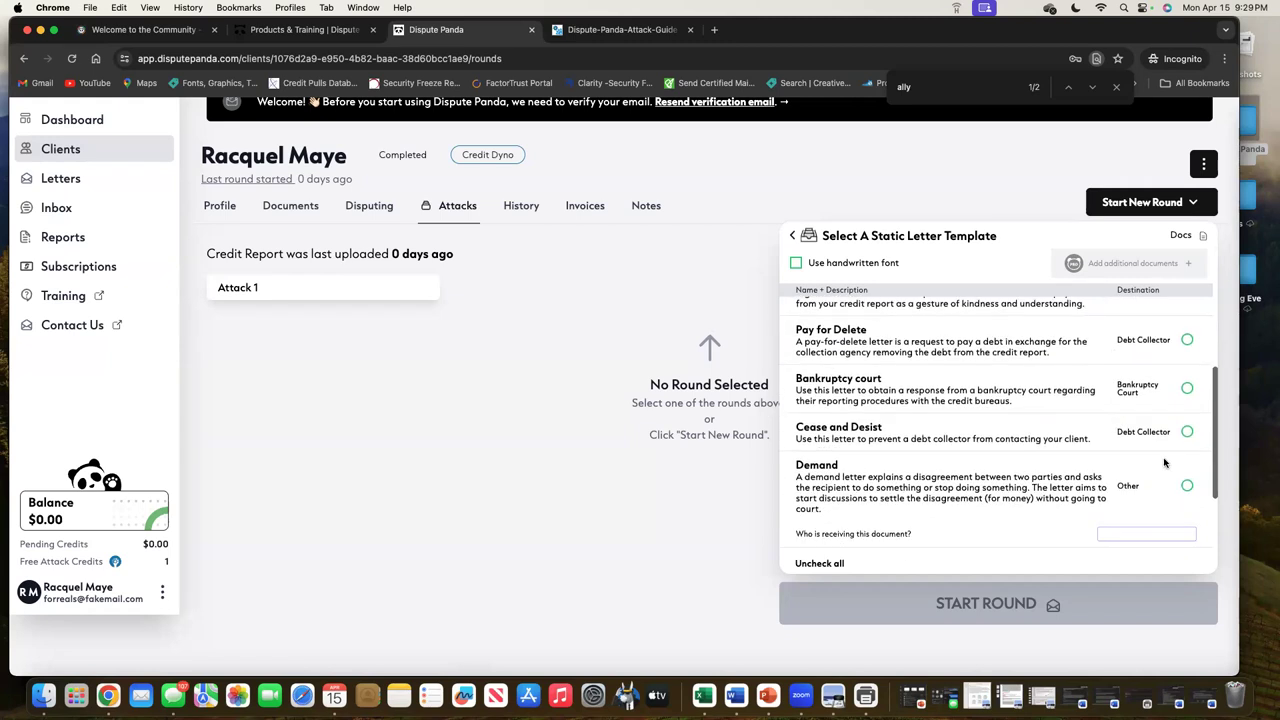
scroll(1150, 445, up, 5)
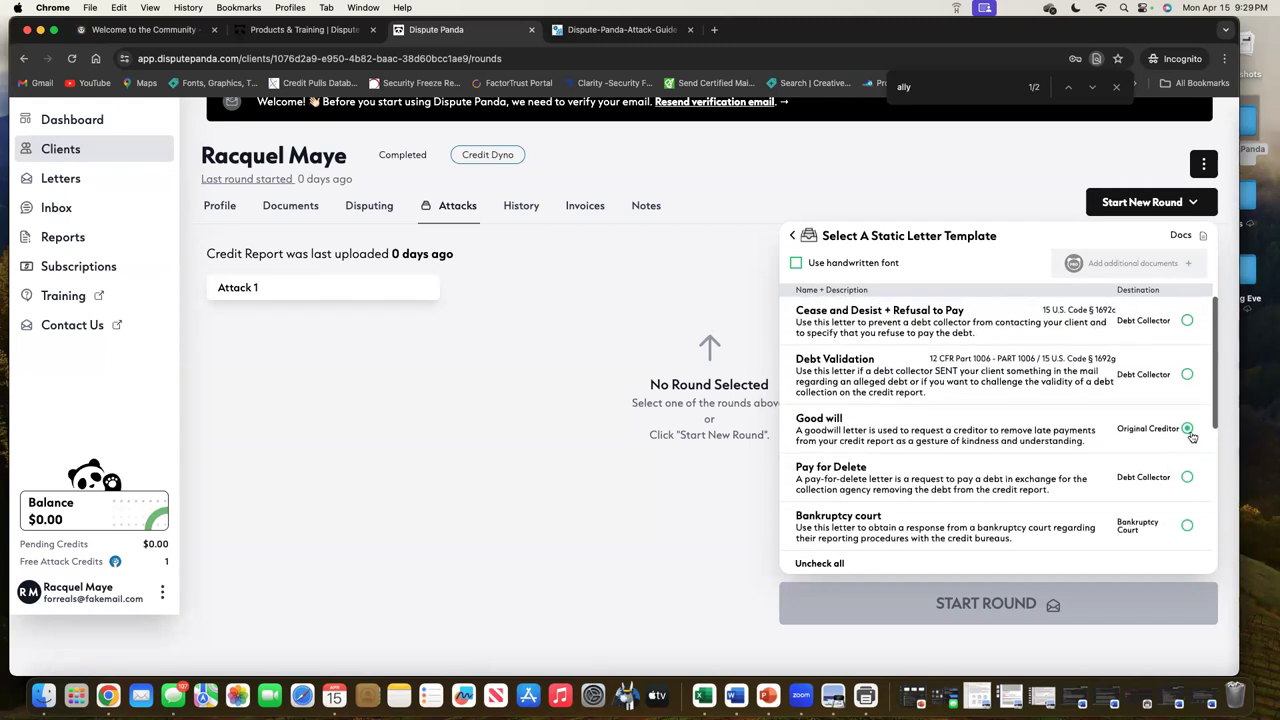
Leave the template list and scroll down to the account cards on the client's Disputing tab
click(793, 236)
click(369, 205)
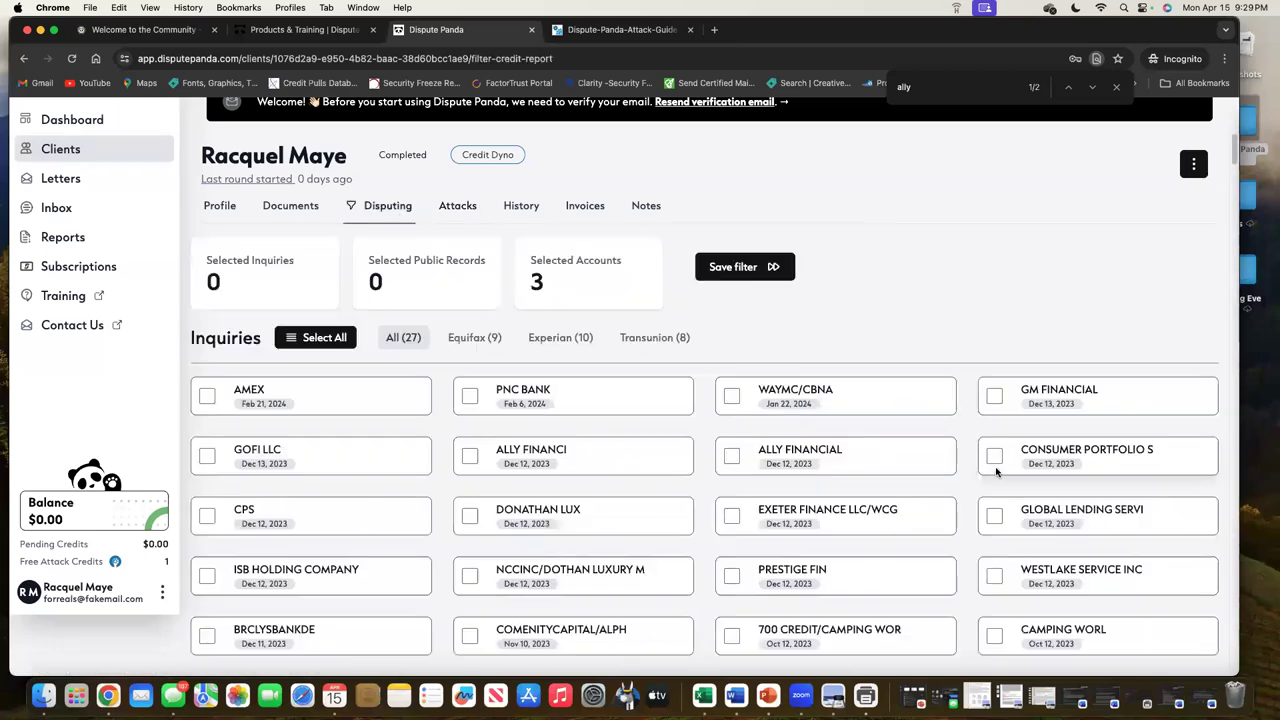
scroll(1134, 512, down, 10)
scroll(1134, 512, down, 15)
scroll(1134, 512, down, 5)
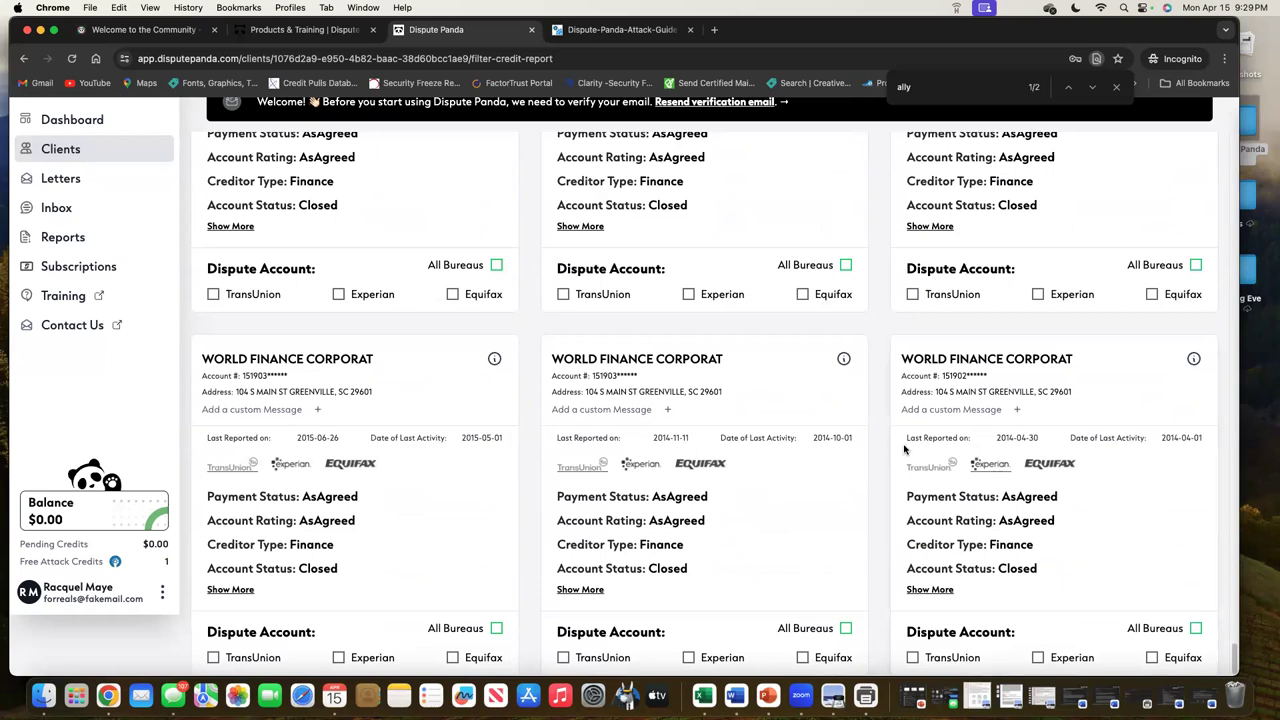
scroll(905, 452, up, 2)
scroll(910, 460, down, 2)
In a new tab, open the Dispute Panda login page and sign in with a saved account
click(714, 29)
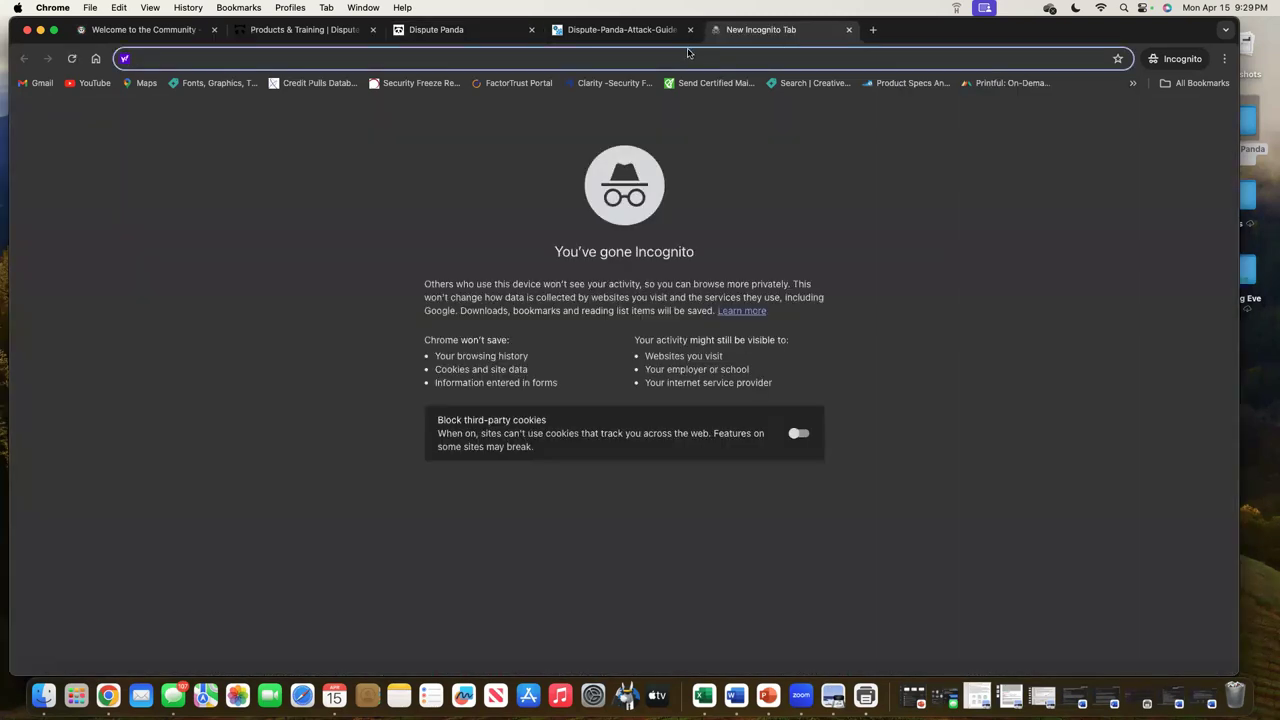
text(disputepanda.com/auth/signin)
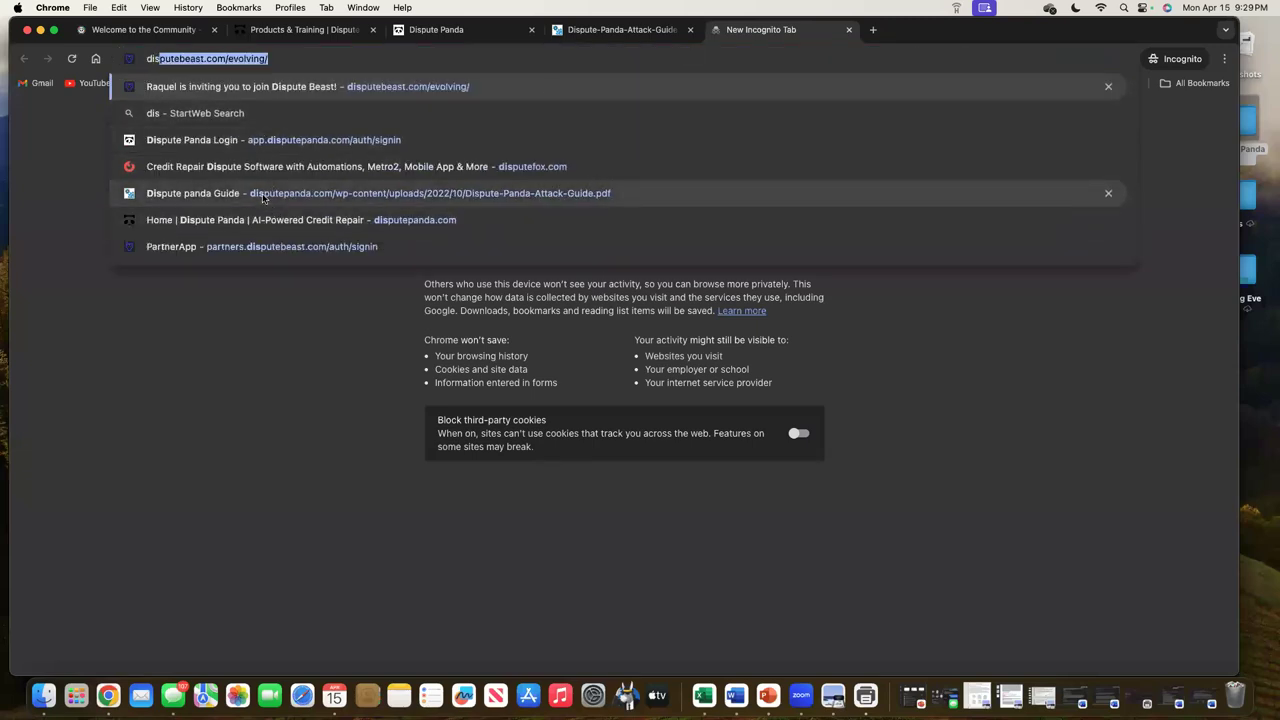
click(271, 141)
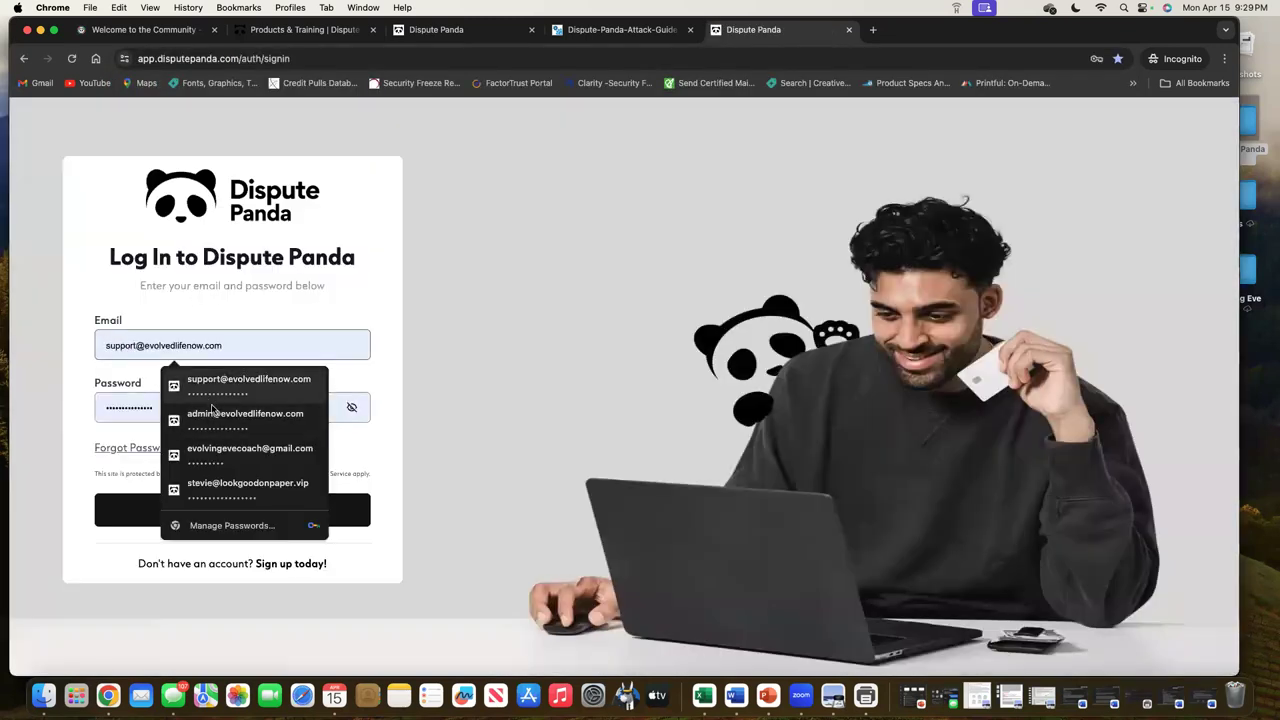
click(217, 418)
key(Return)
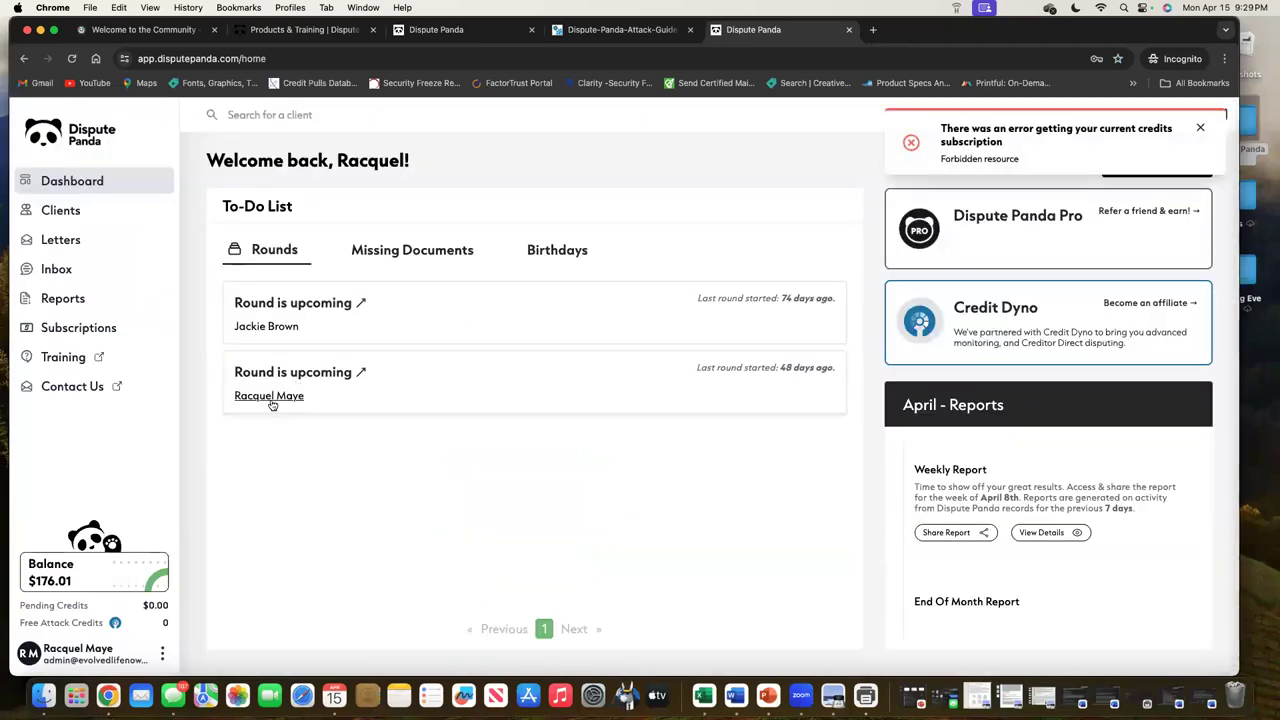
Open the To-Do list client's Attacks, then her Disputing tab, down to the account cards
click(270, 397)
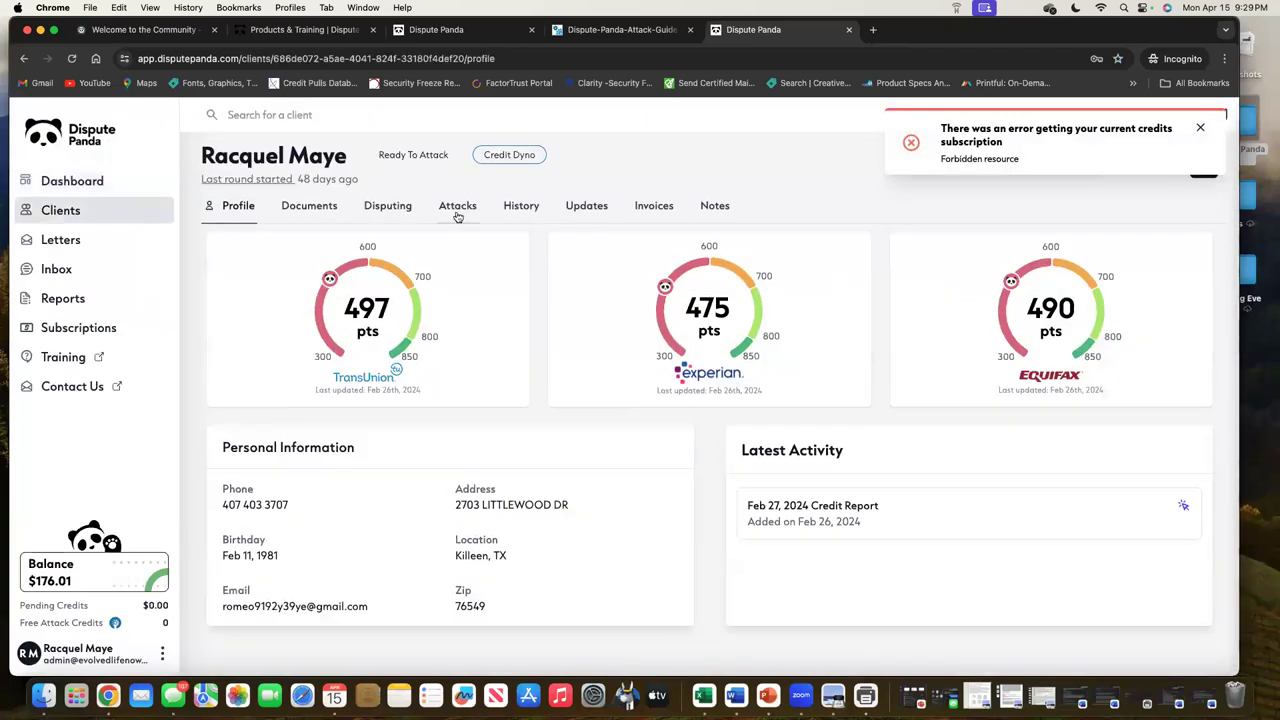
click(458, 212)
click(390, 210)
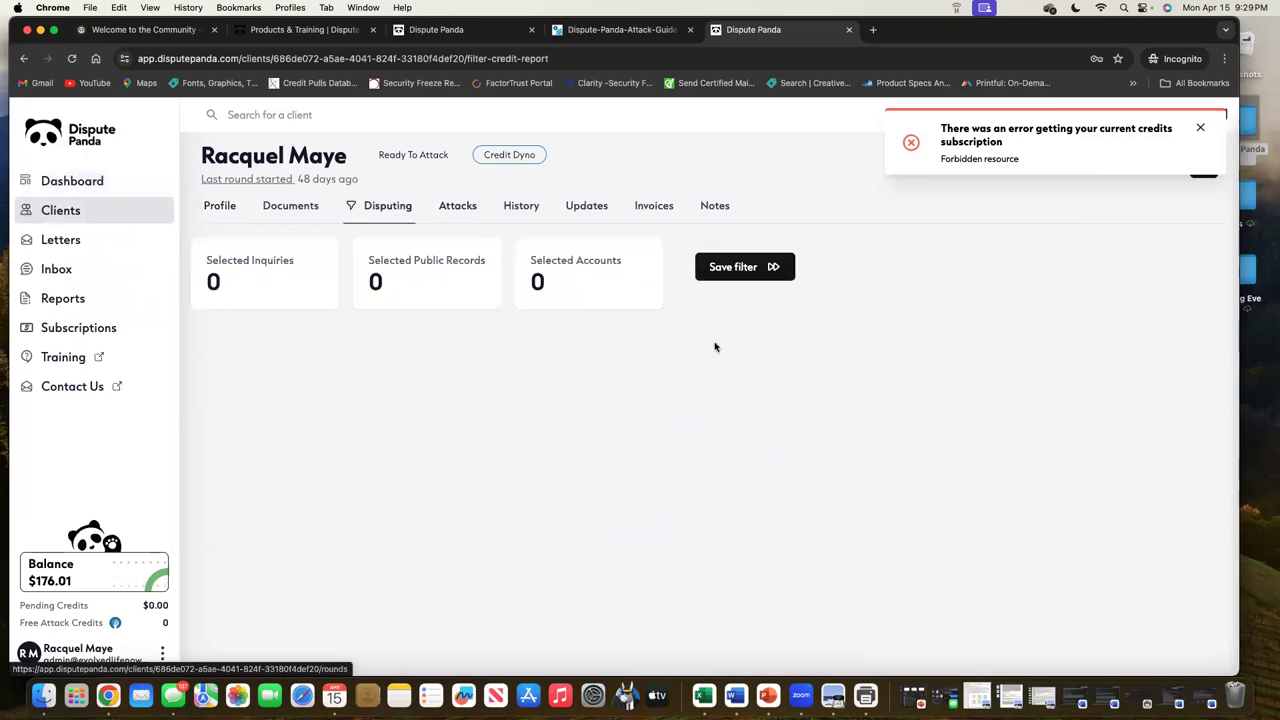
scroll(699, 345, down, 20)
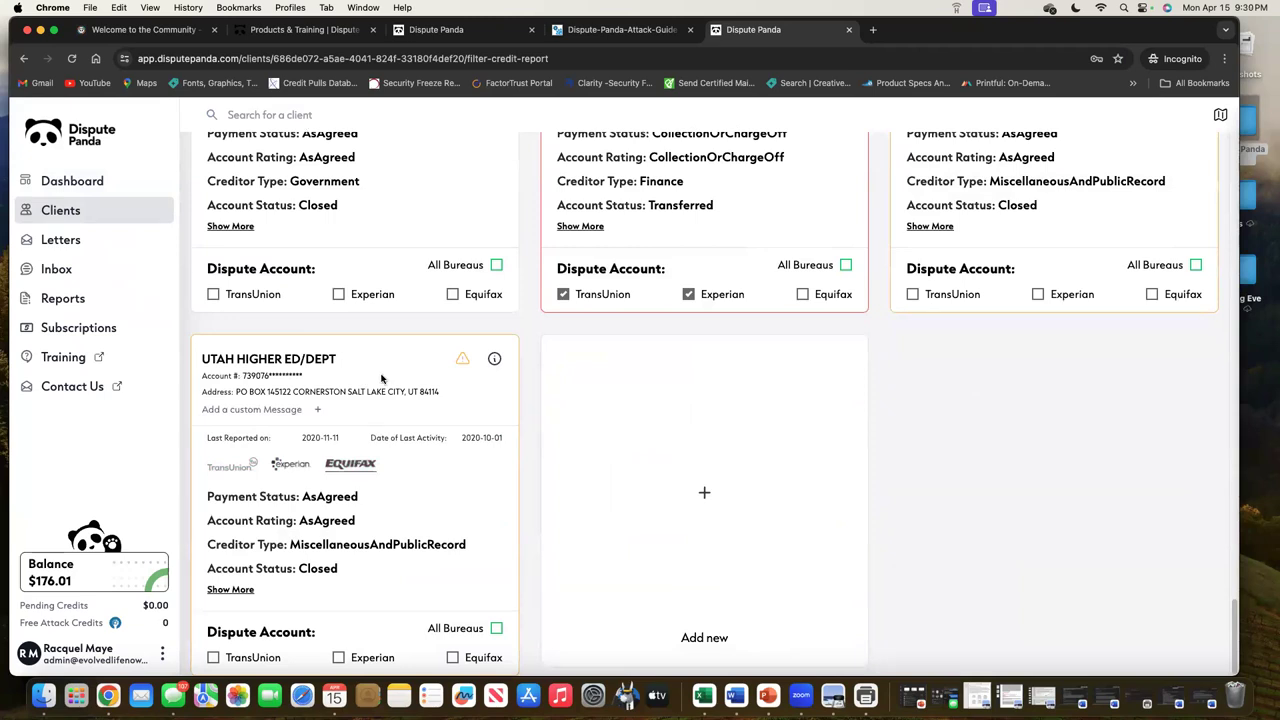
click(704, 493)
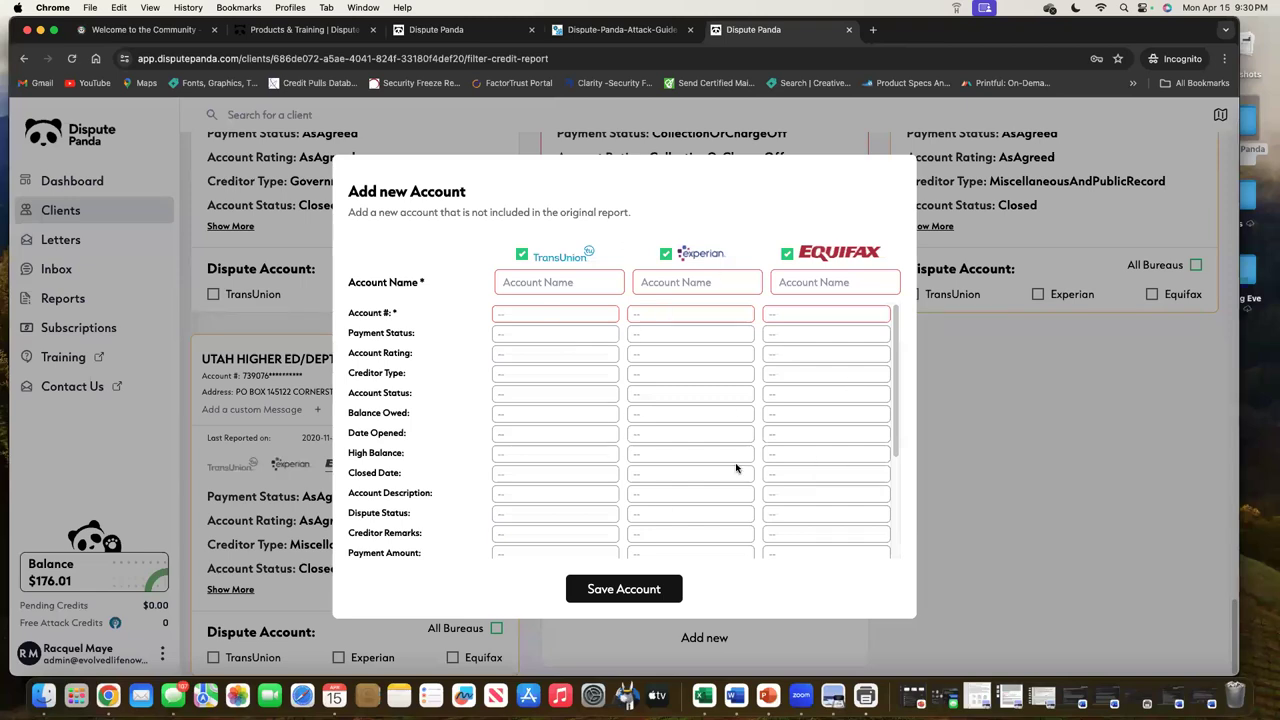
scroll(736, 468, down, 5)
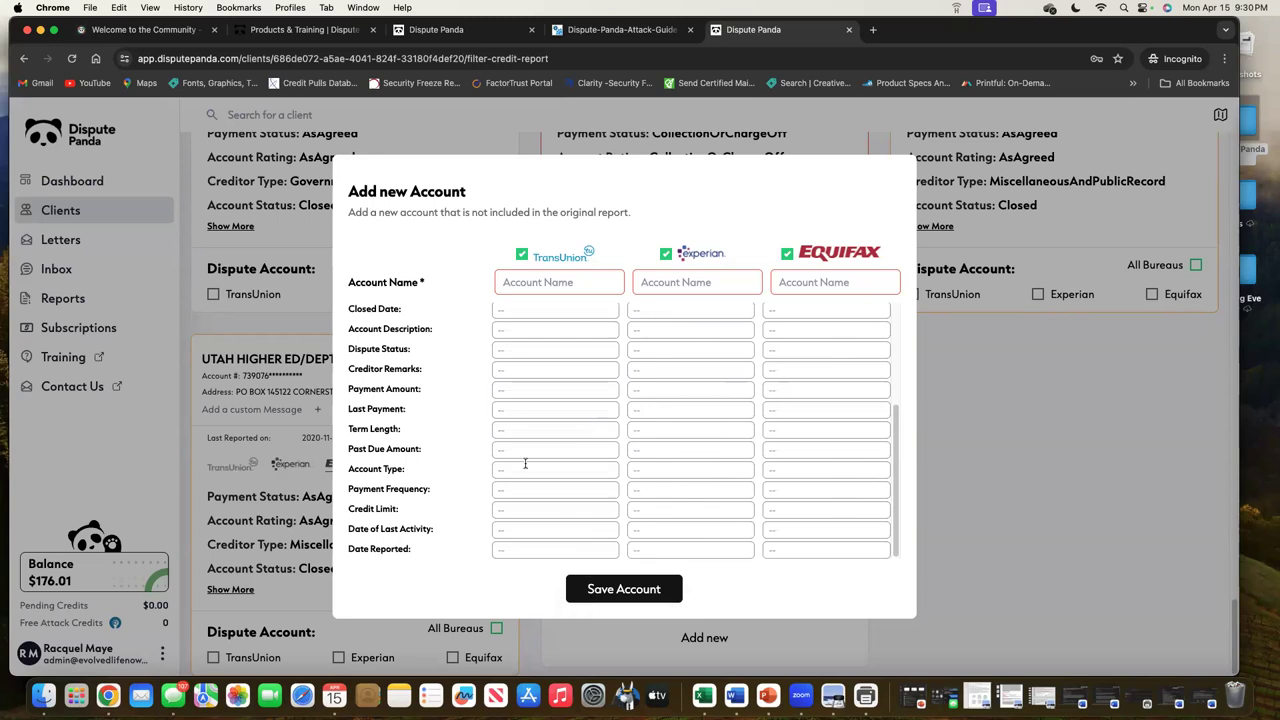
scroll(535, 482, up, 5)
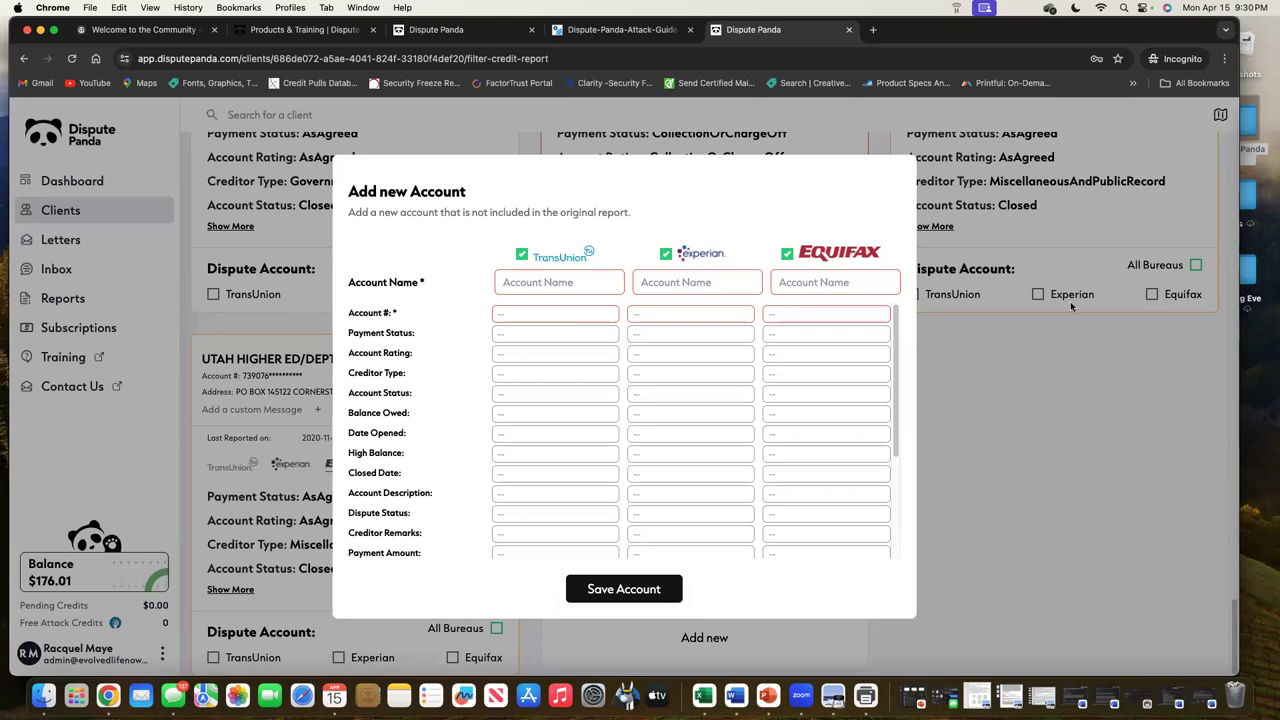
click(1190, 395)
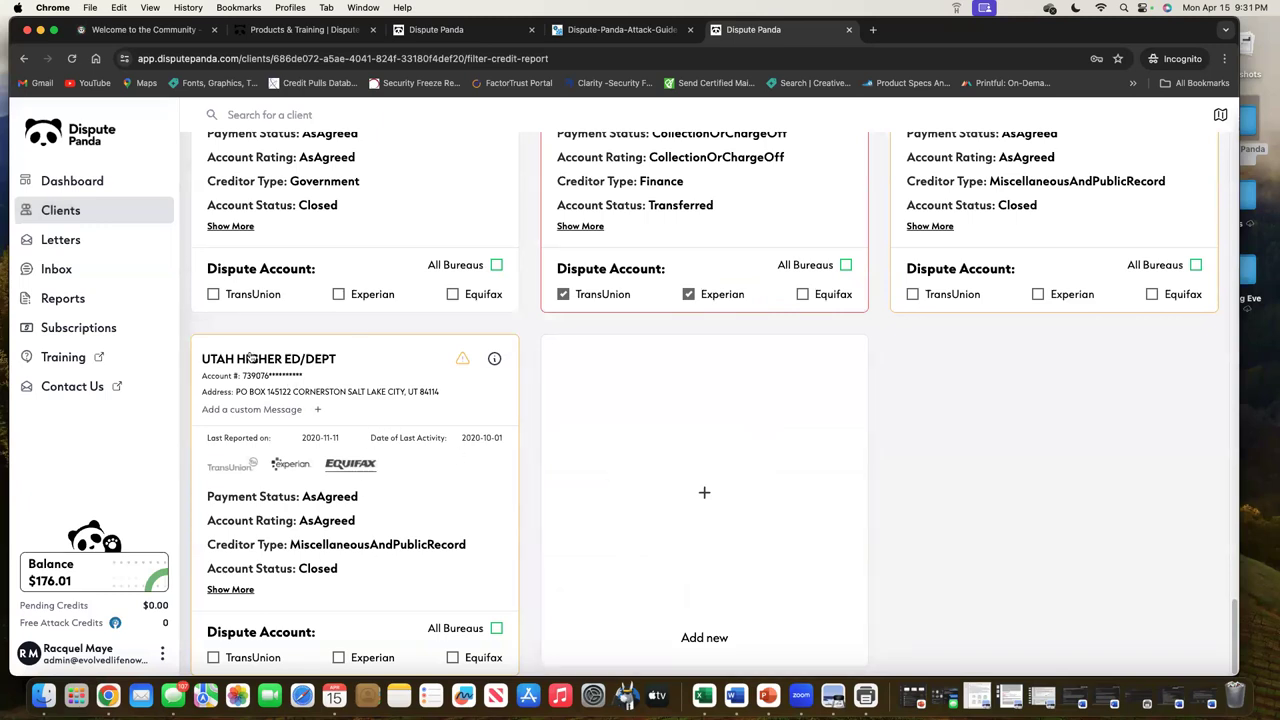
Tick Equifax and Experian under Dispute Account on the UTAH HIGHER ED/DEPT card
mouse_move(453, 369)
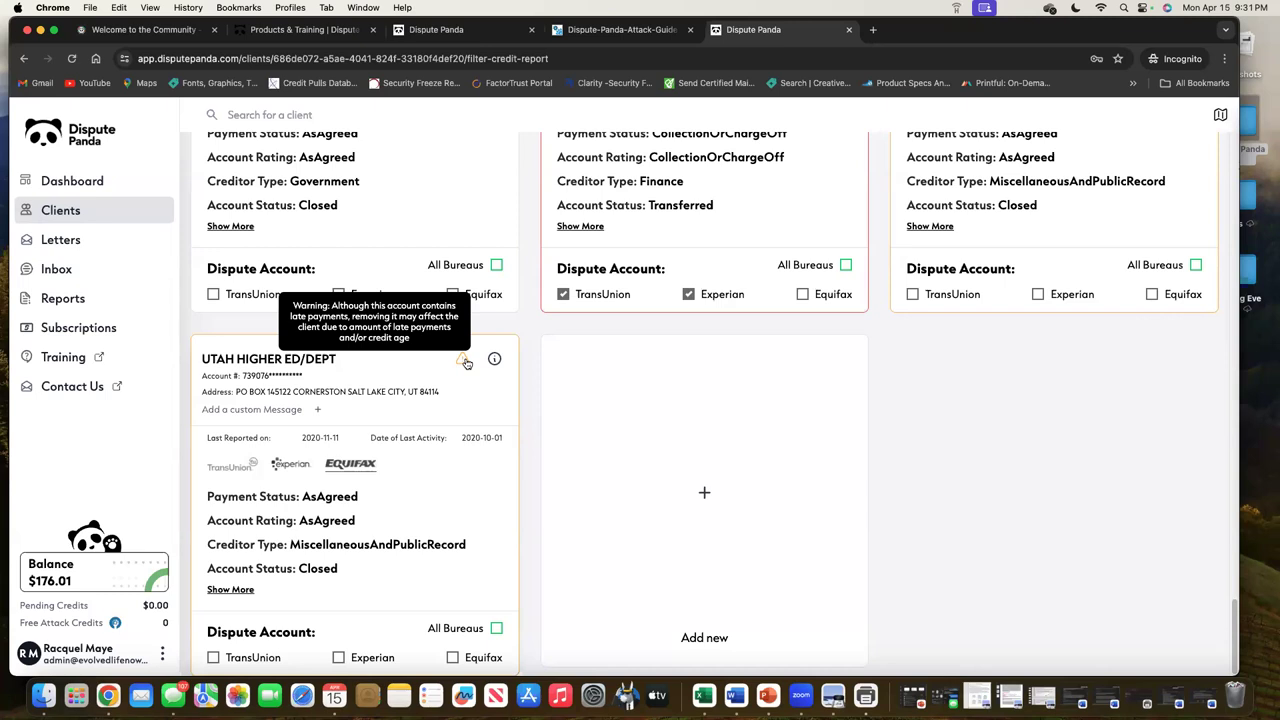
click(452, 657)
click(339, 657)
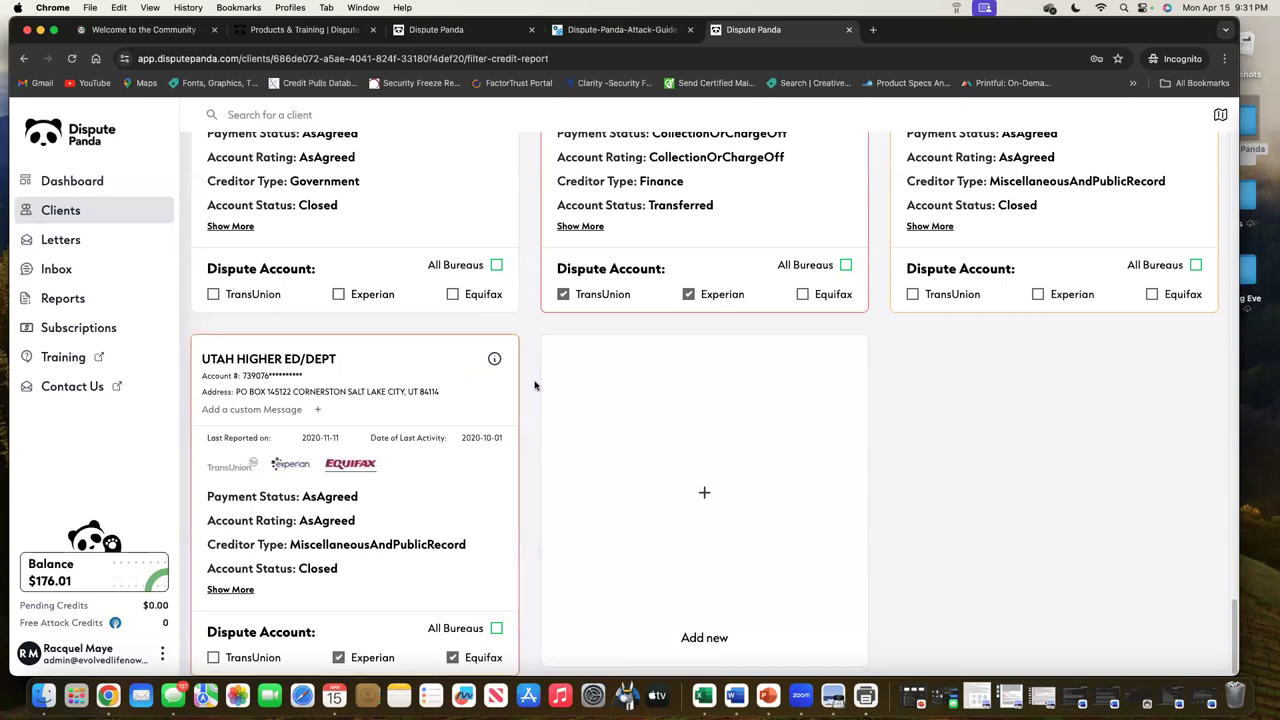
click(494, 358)
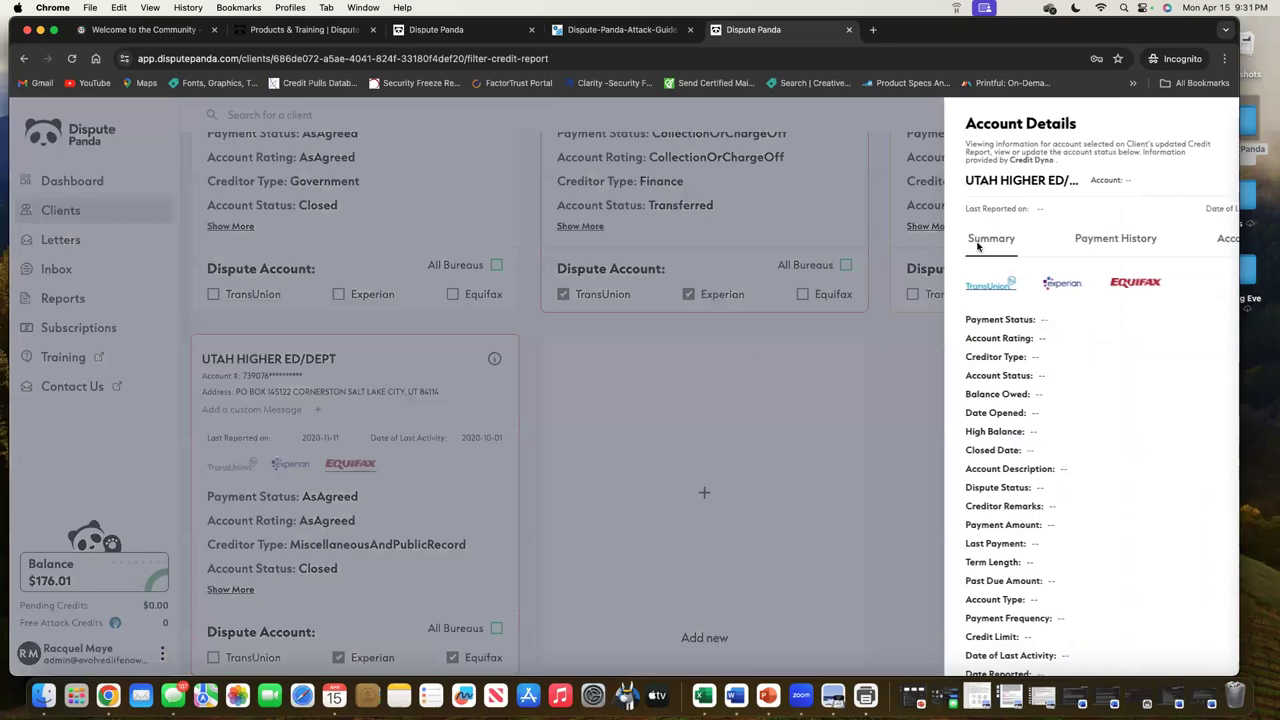
click(996, 242)
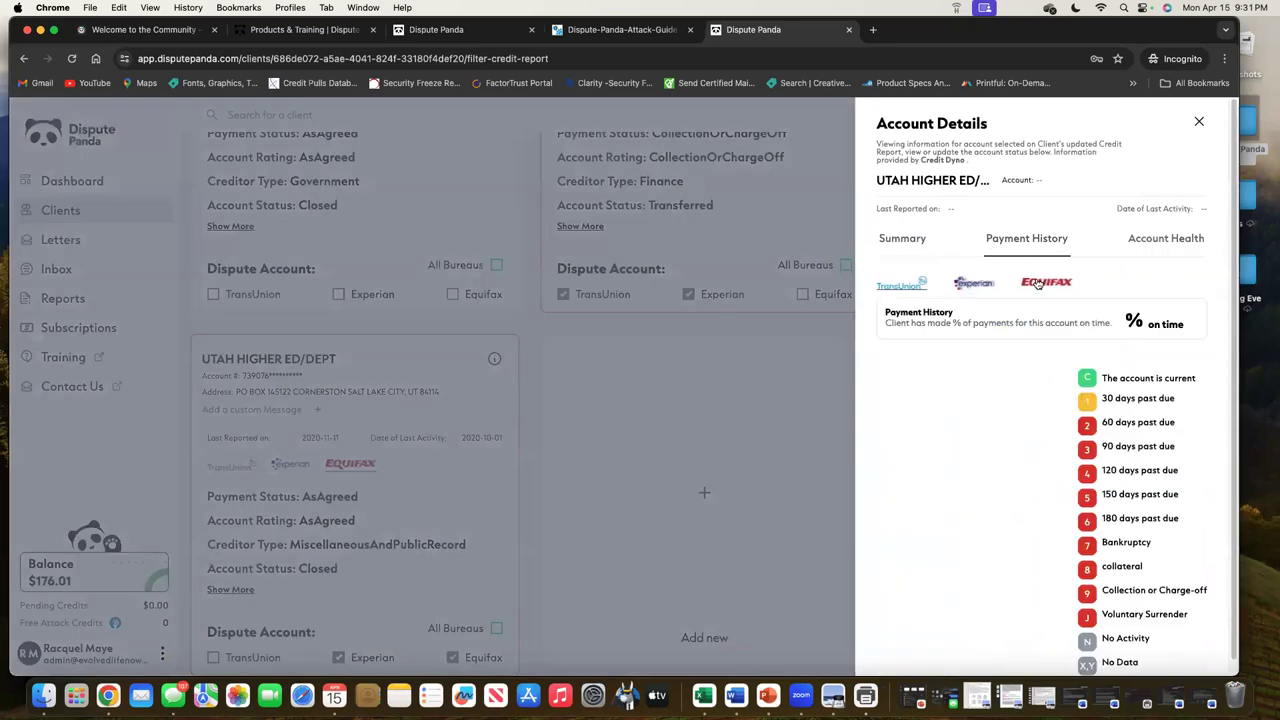
scroll(922, 410, down, 2)
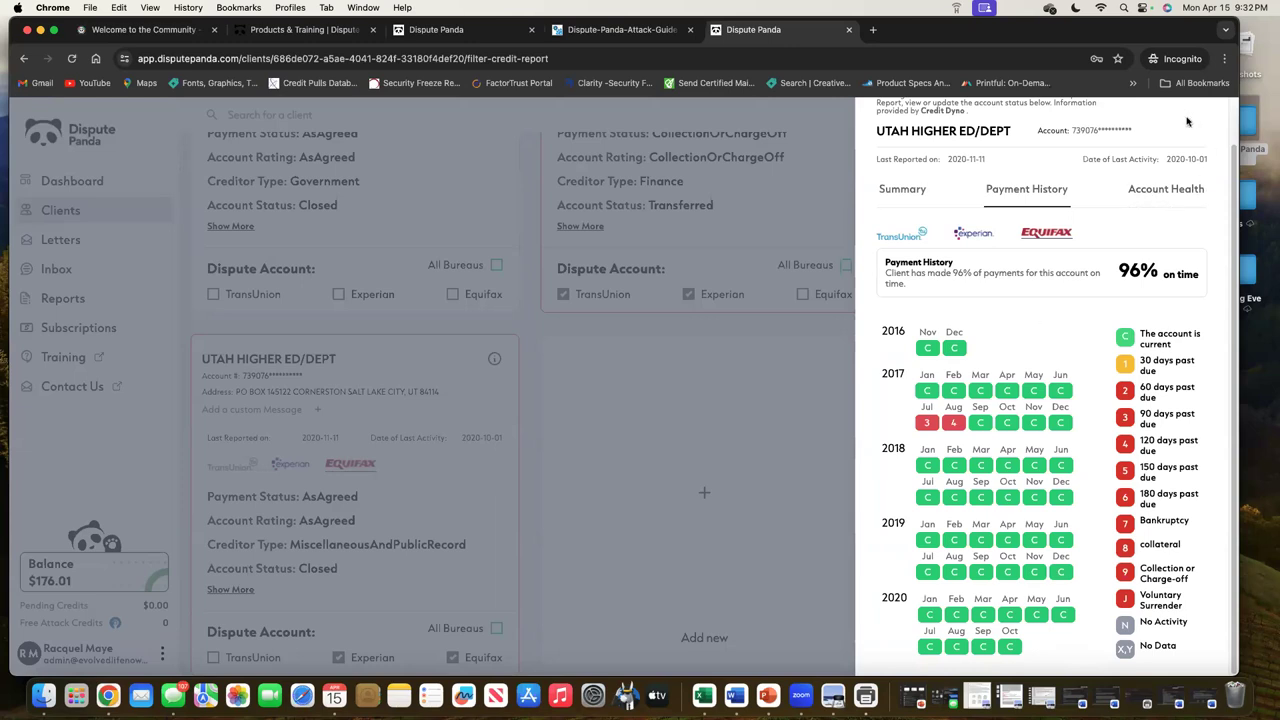
click(791, 378)
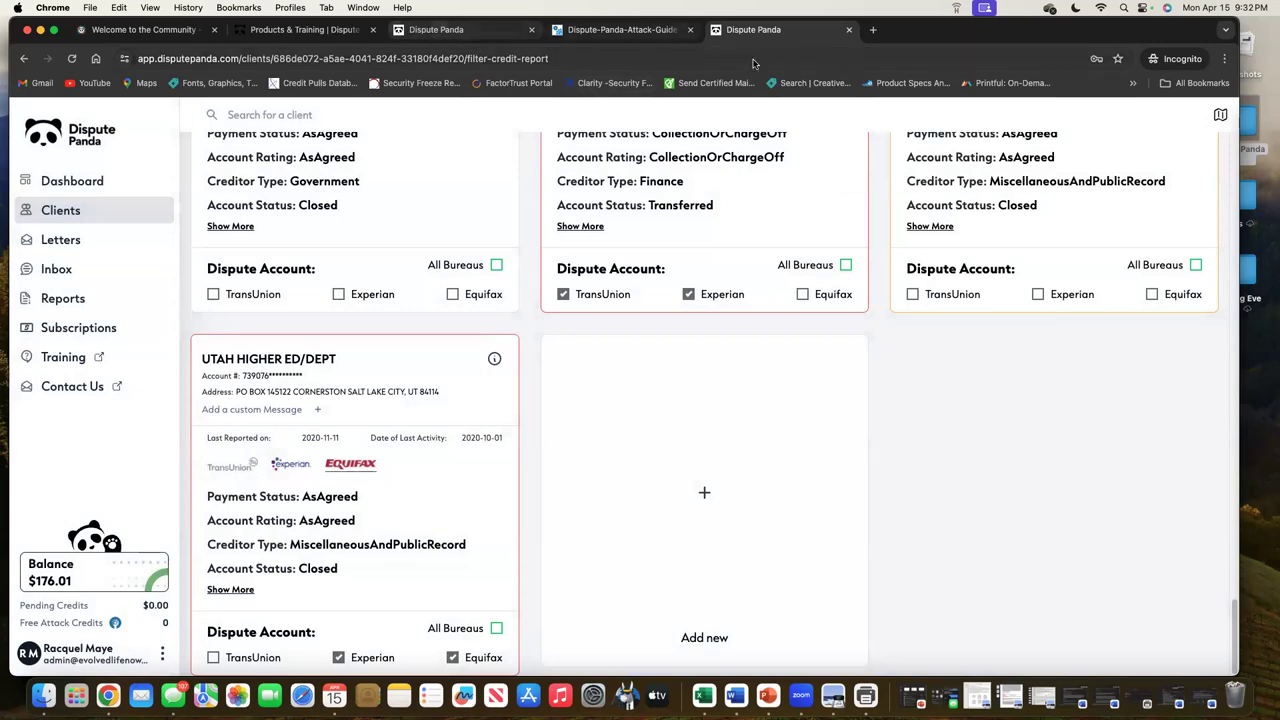
Go back to the original client's Disputing page with 3 selected accounts, then the Community home
scroll(838, 358, up, 5)
scroll(838, 358, up, 5)
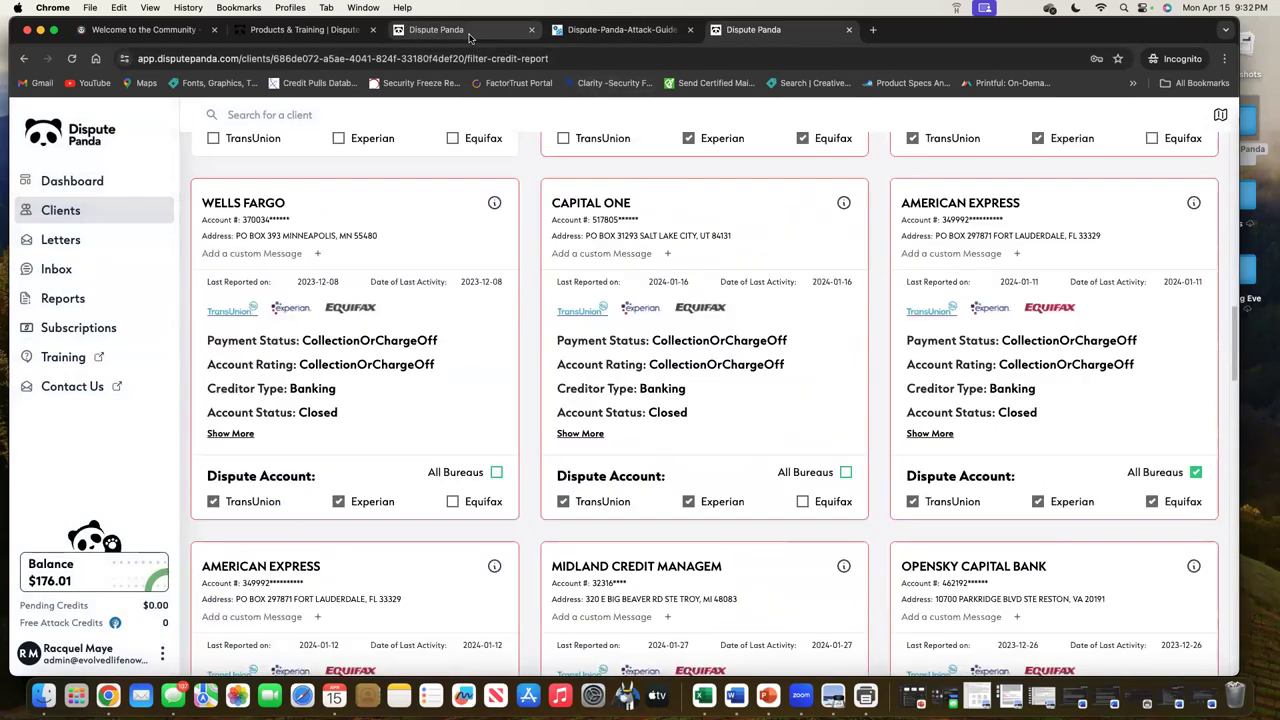
click(473, 36)
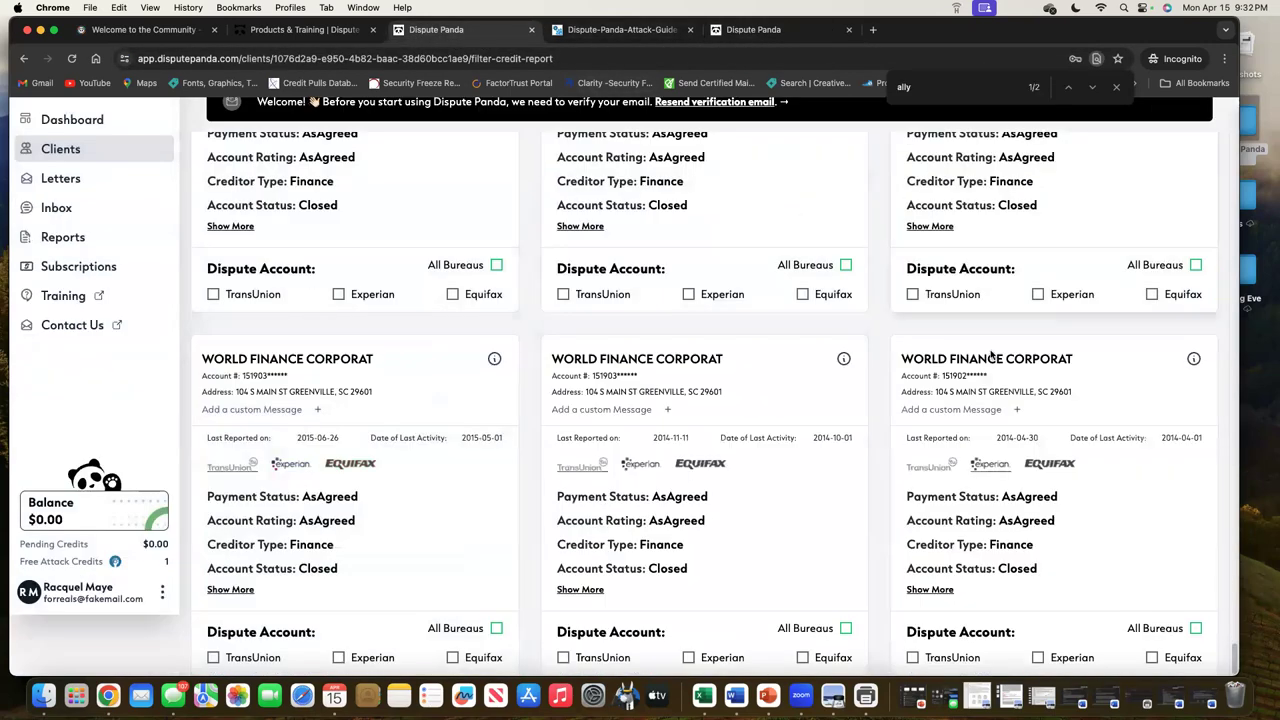
scroll(988, 345, up, 10)
scroll(988, 345, up, 15)
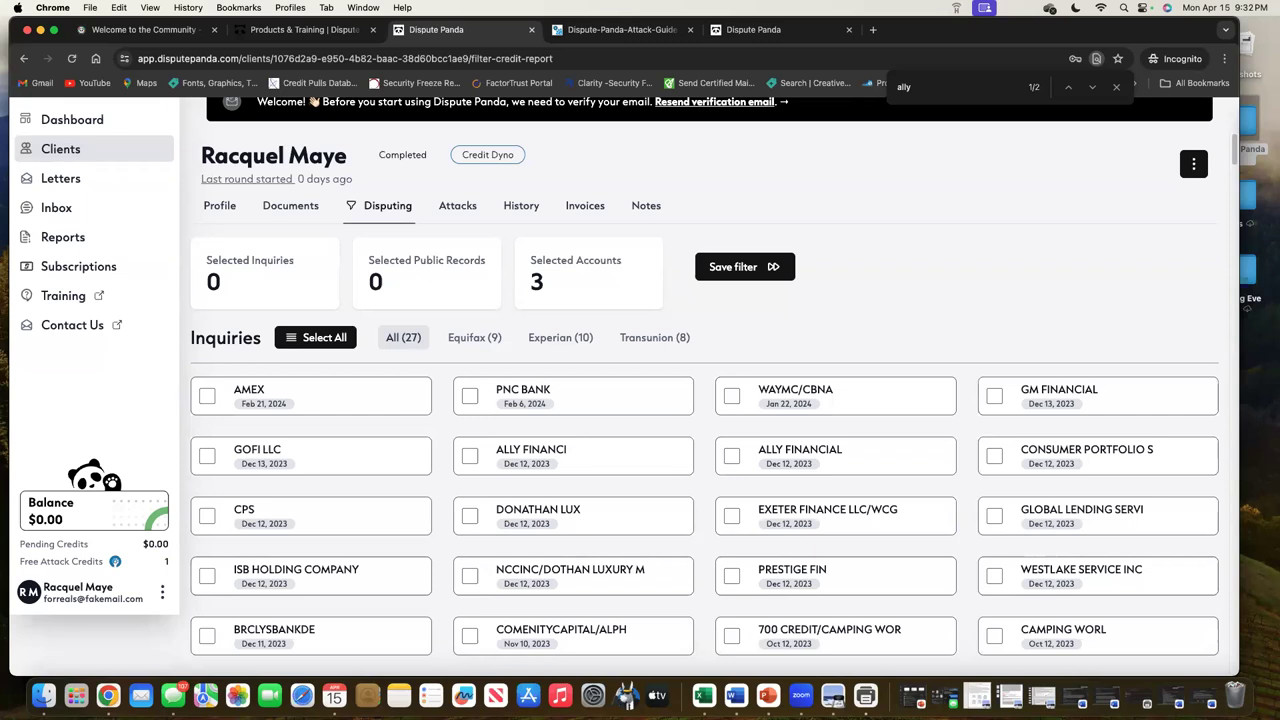
scroll(962, 260, down, 1)
scroll(962, 260, down, 3)
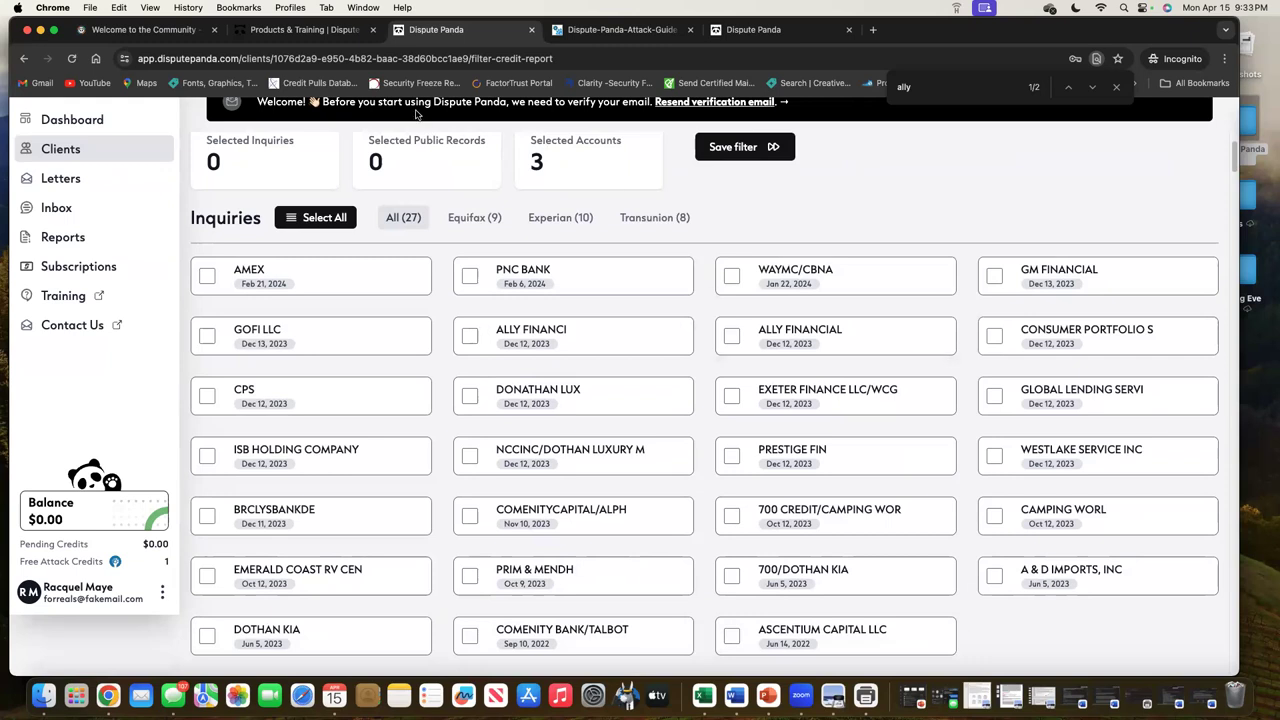
click(145, 29)
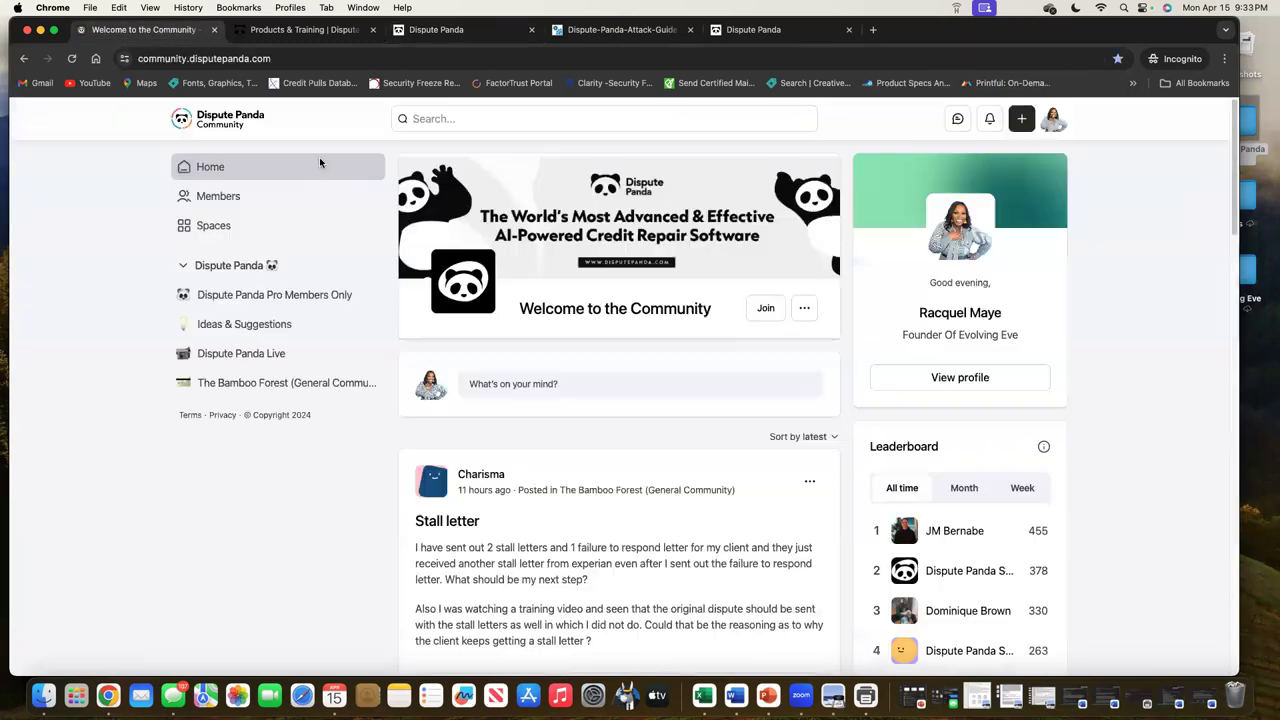
Open Dispute Panda Live and scroll through its event cards, such as the Onboarding & Q&A Call
click(268, 360)
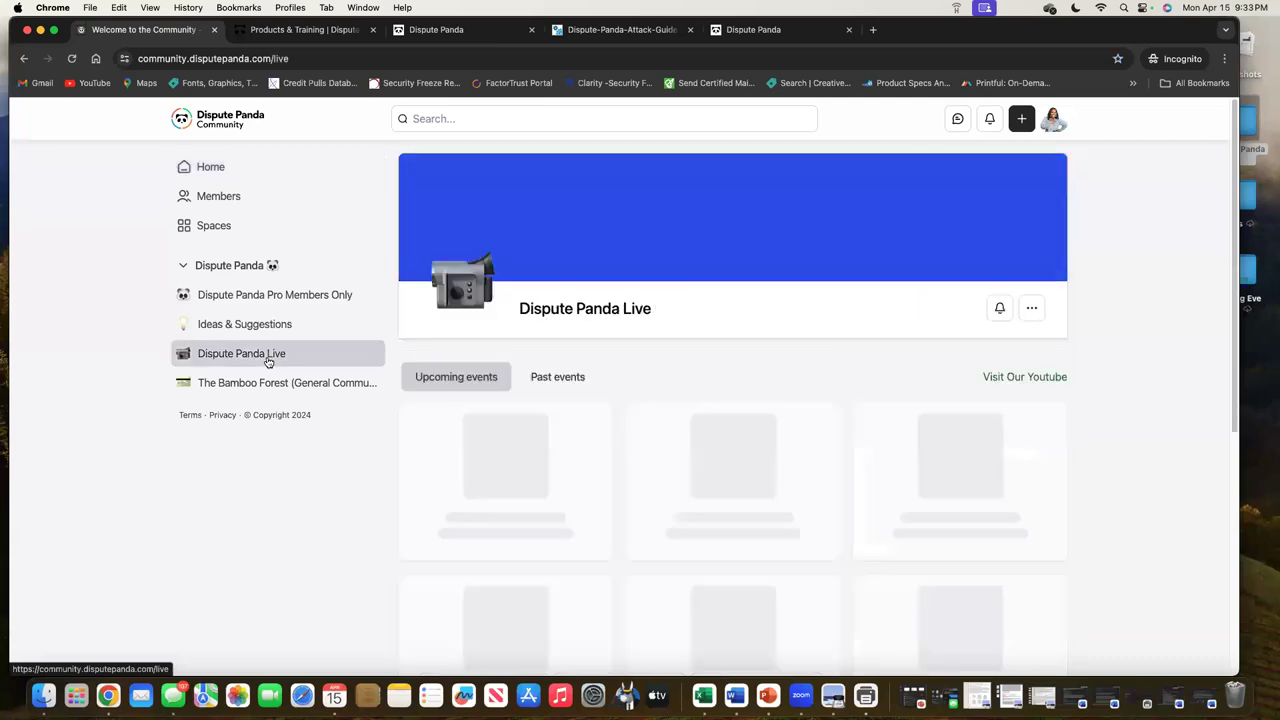
scroll(575, 447, down, 5)
scroll(575, 447, down, 5)
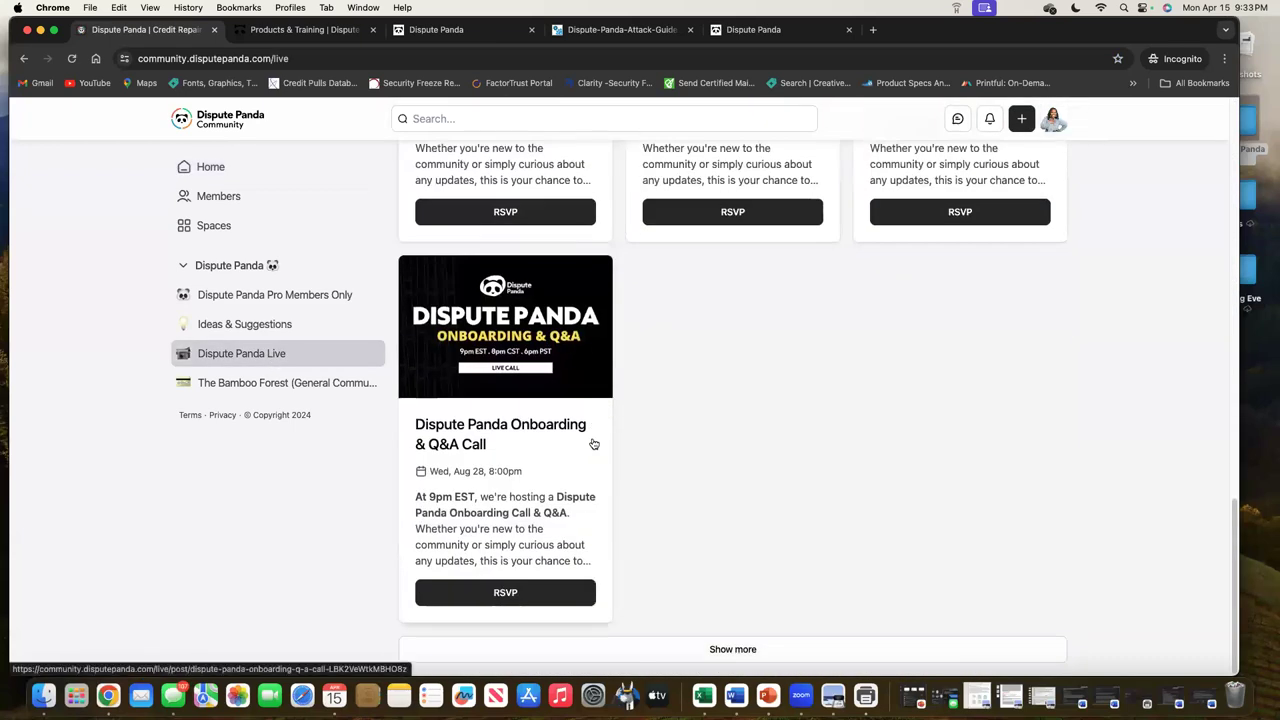
scroll(591, 443, up, 5)
scroll(774, 477, down, 5)
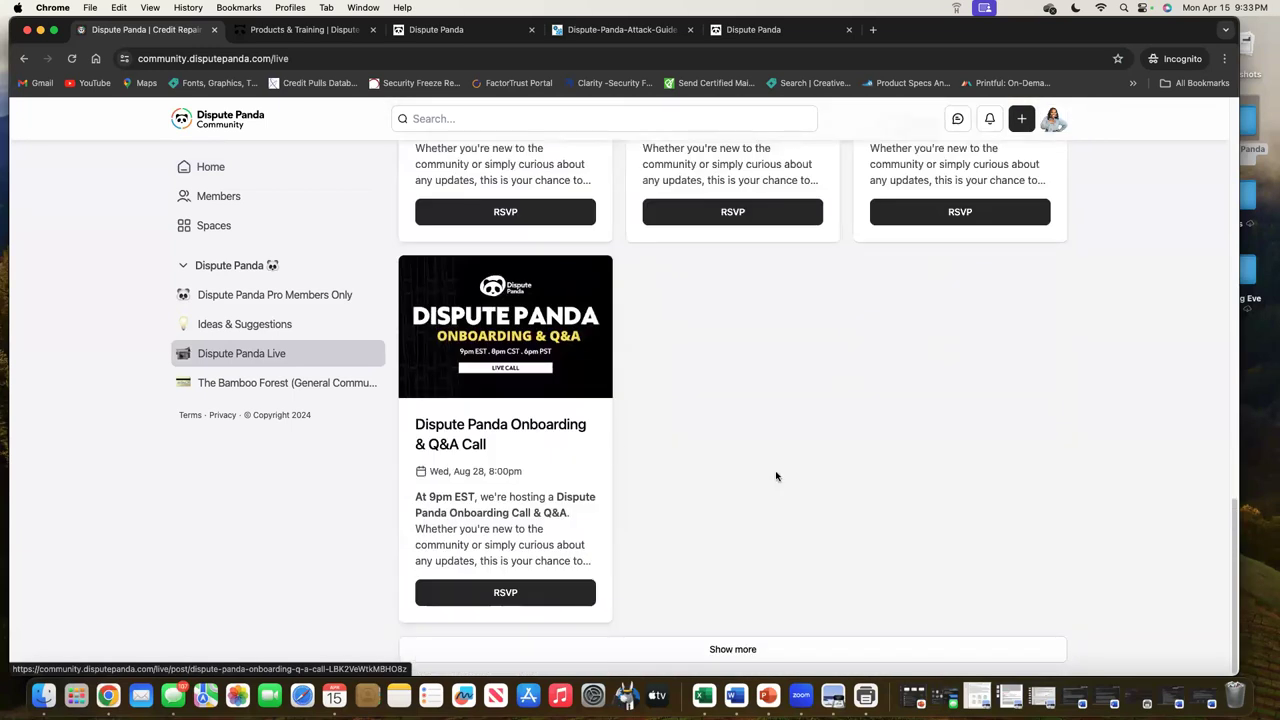